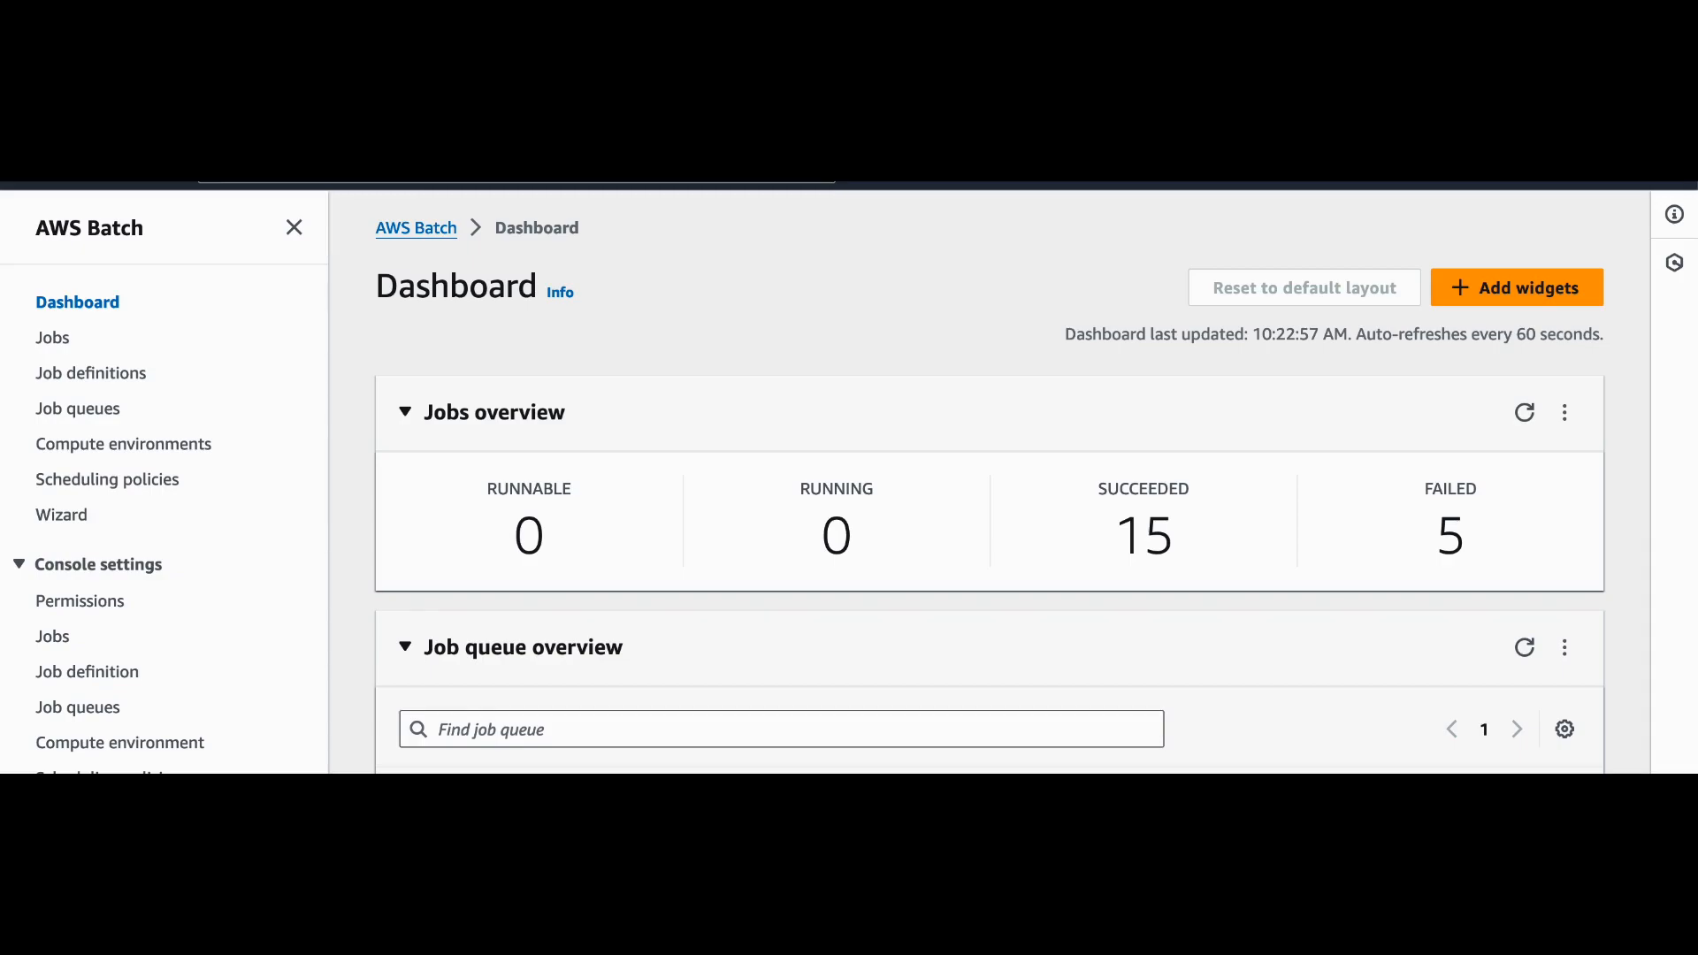
Start a new compute environment in AWS Batch with Fargate and name it MyTaskComputeEnv
key(Tab)
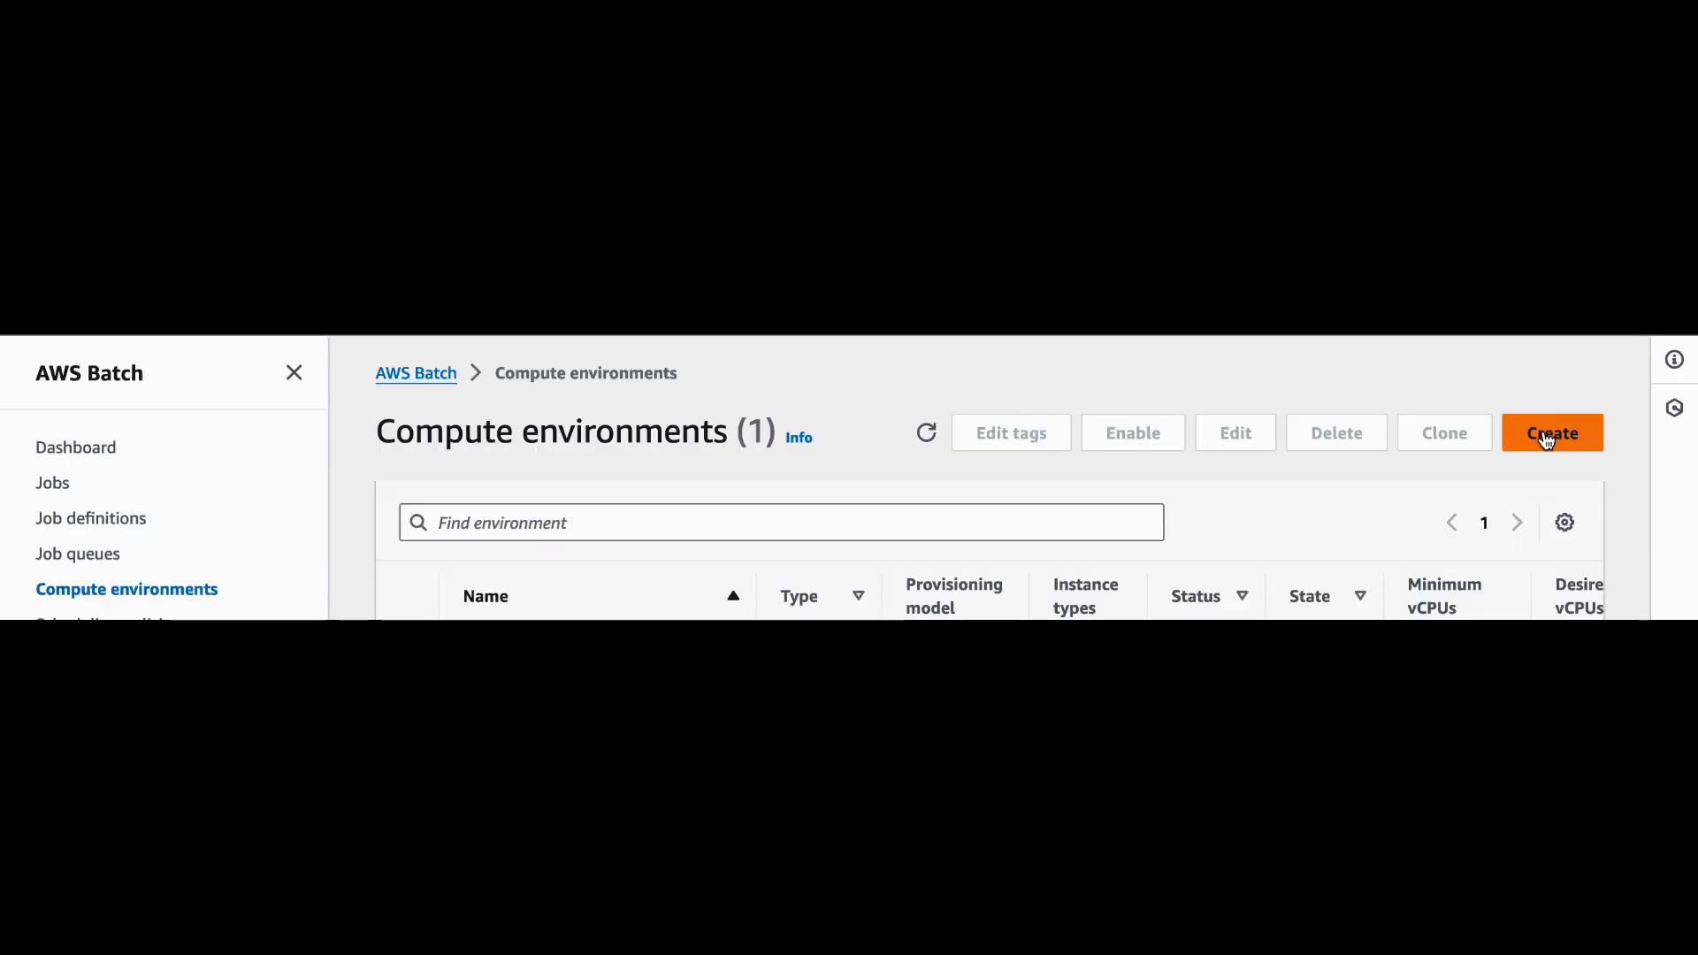
click(1547, 436)
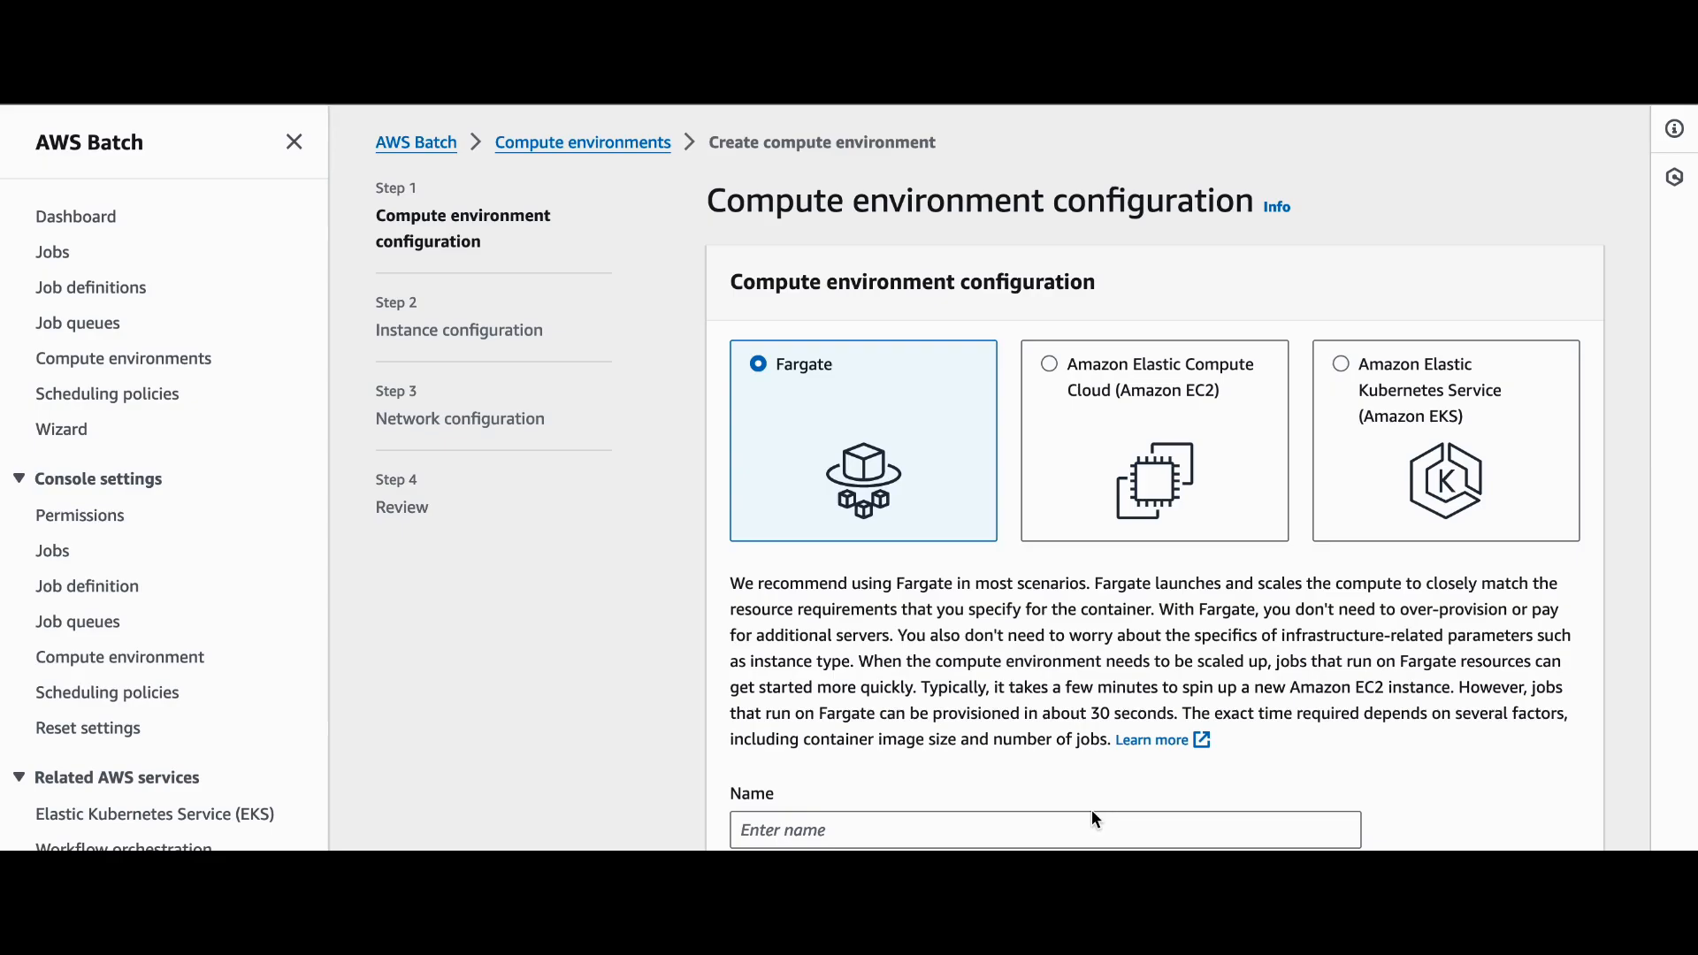
scroll(964, 561, down, 2)
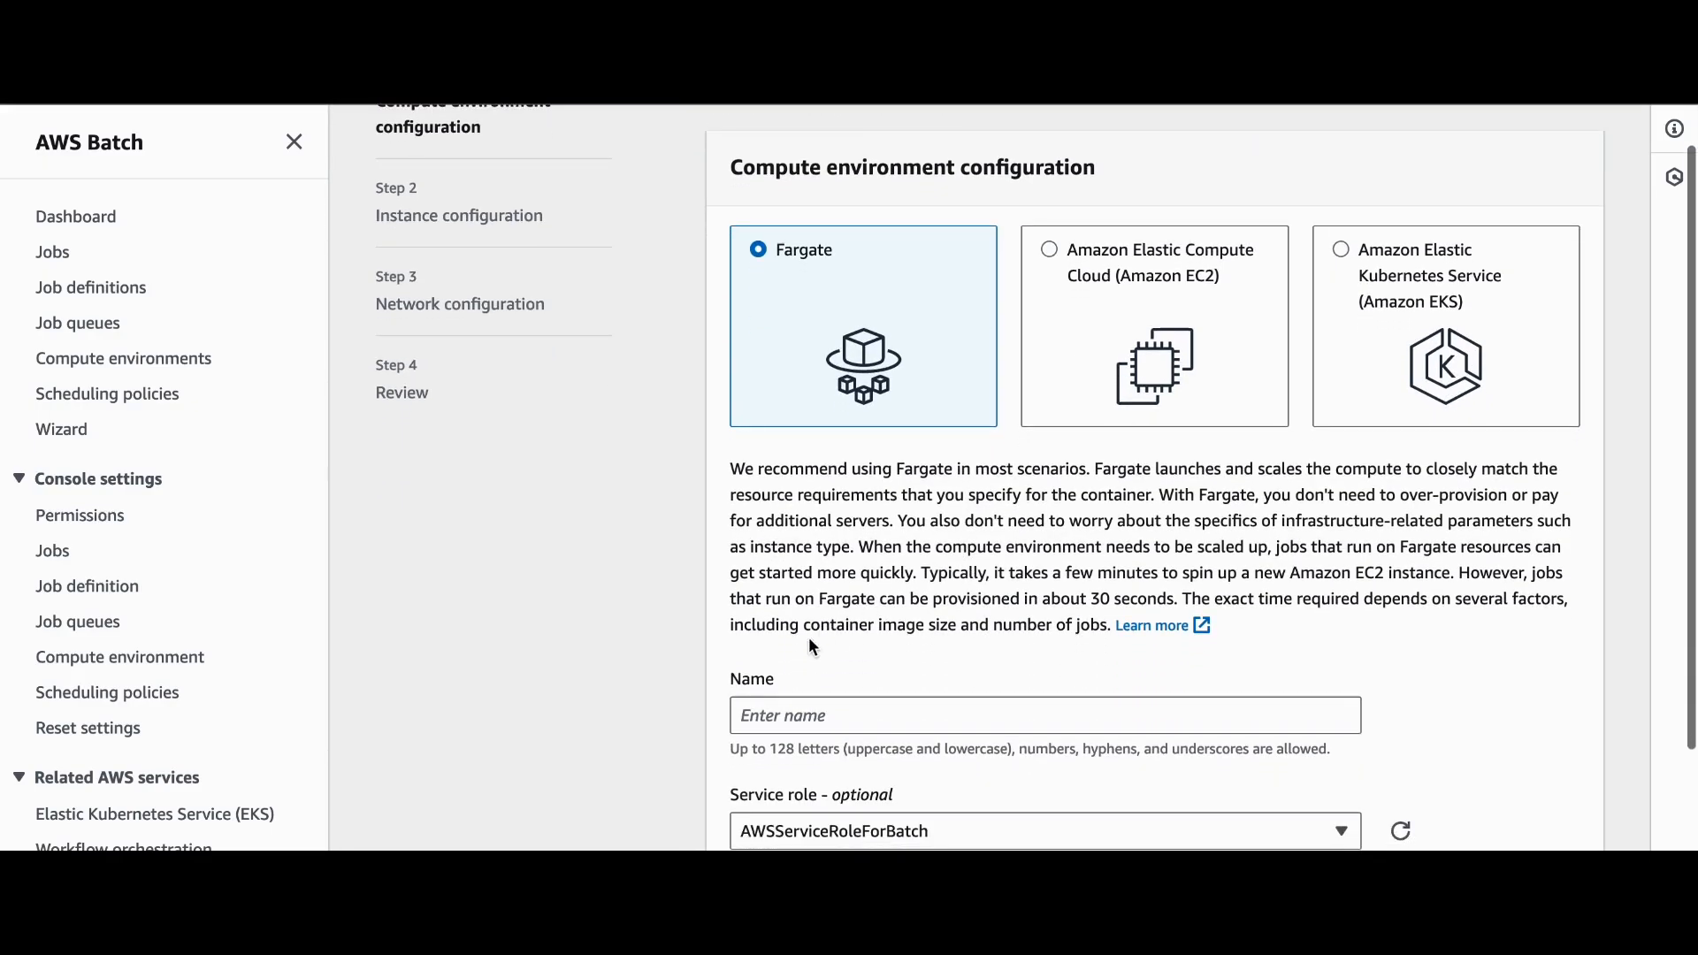
click(795, 718)
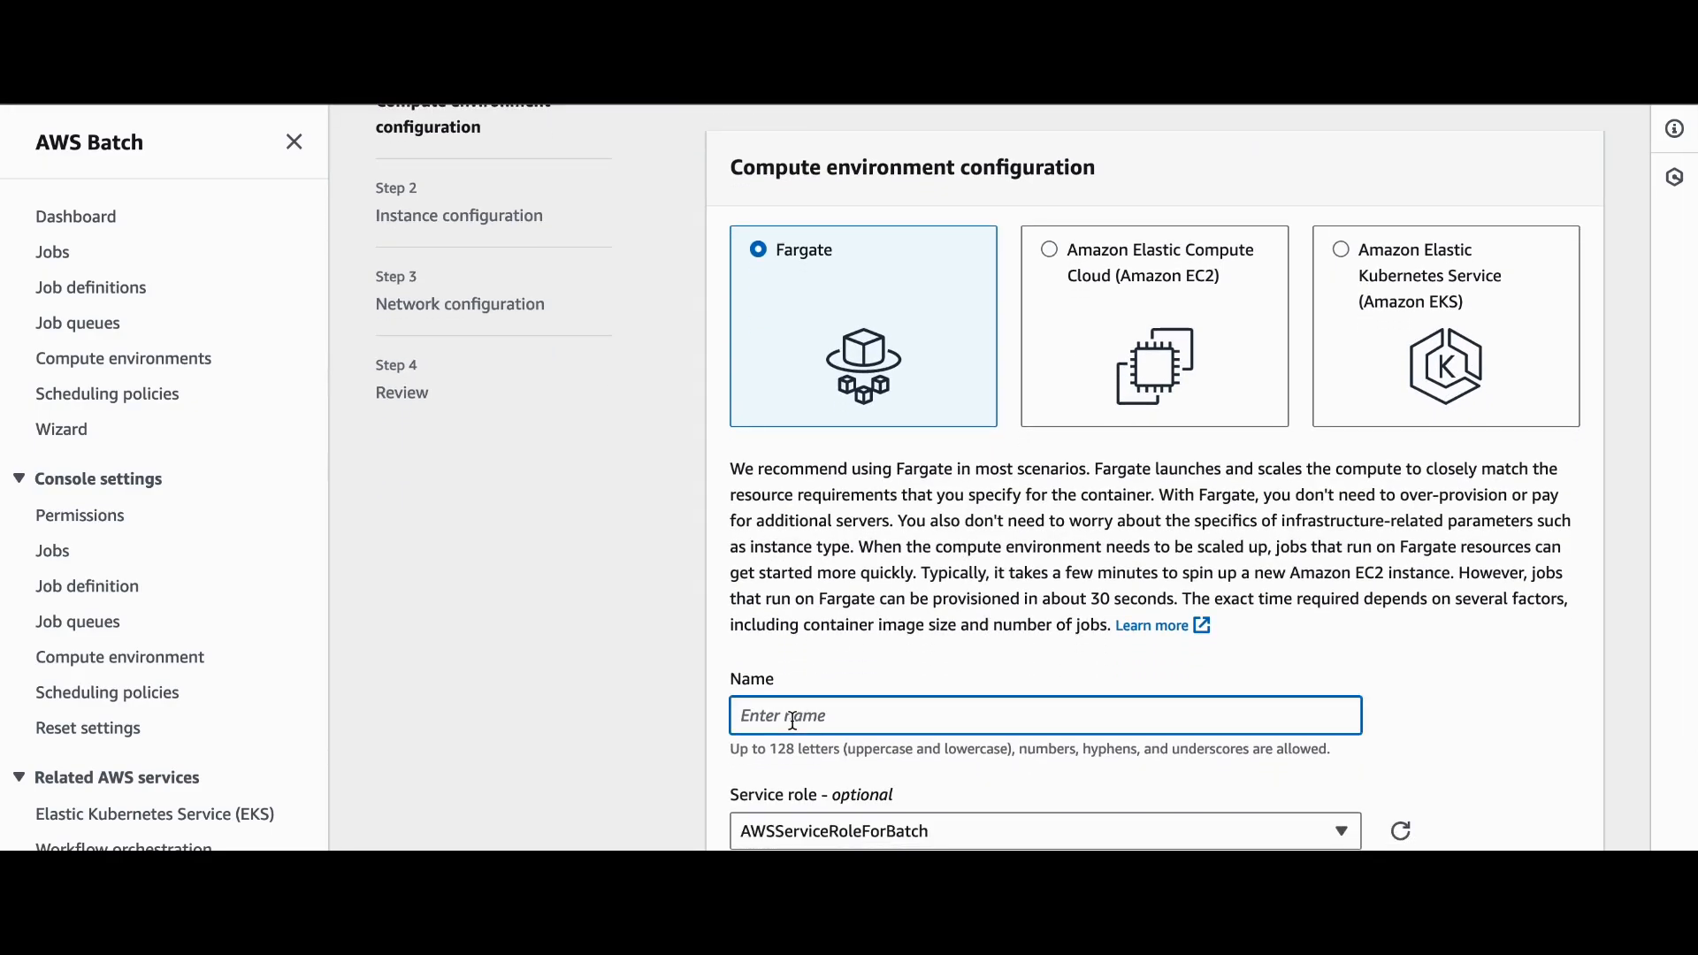
text(MyTaskComputeEnv)
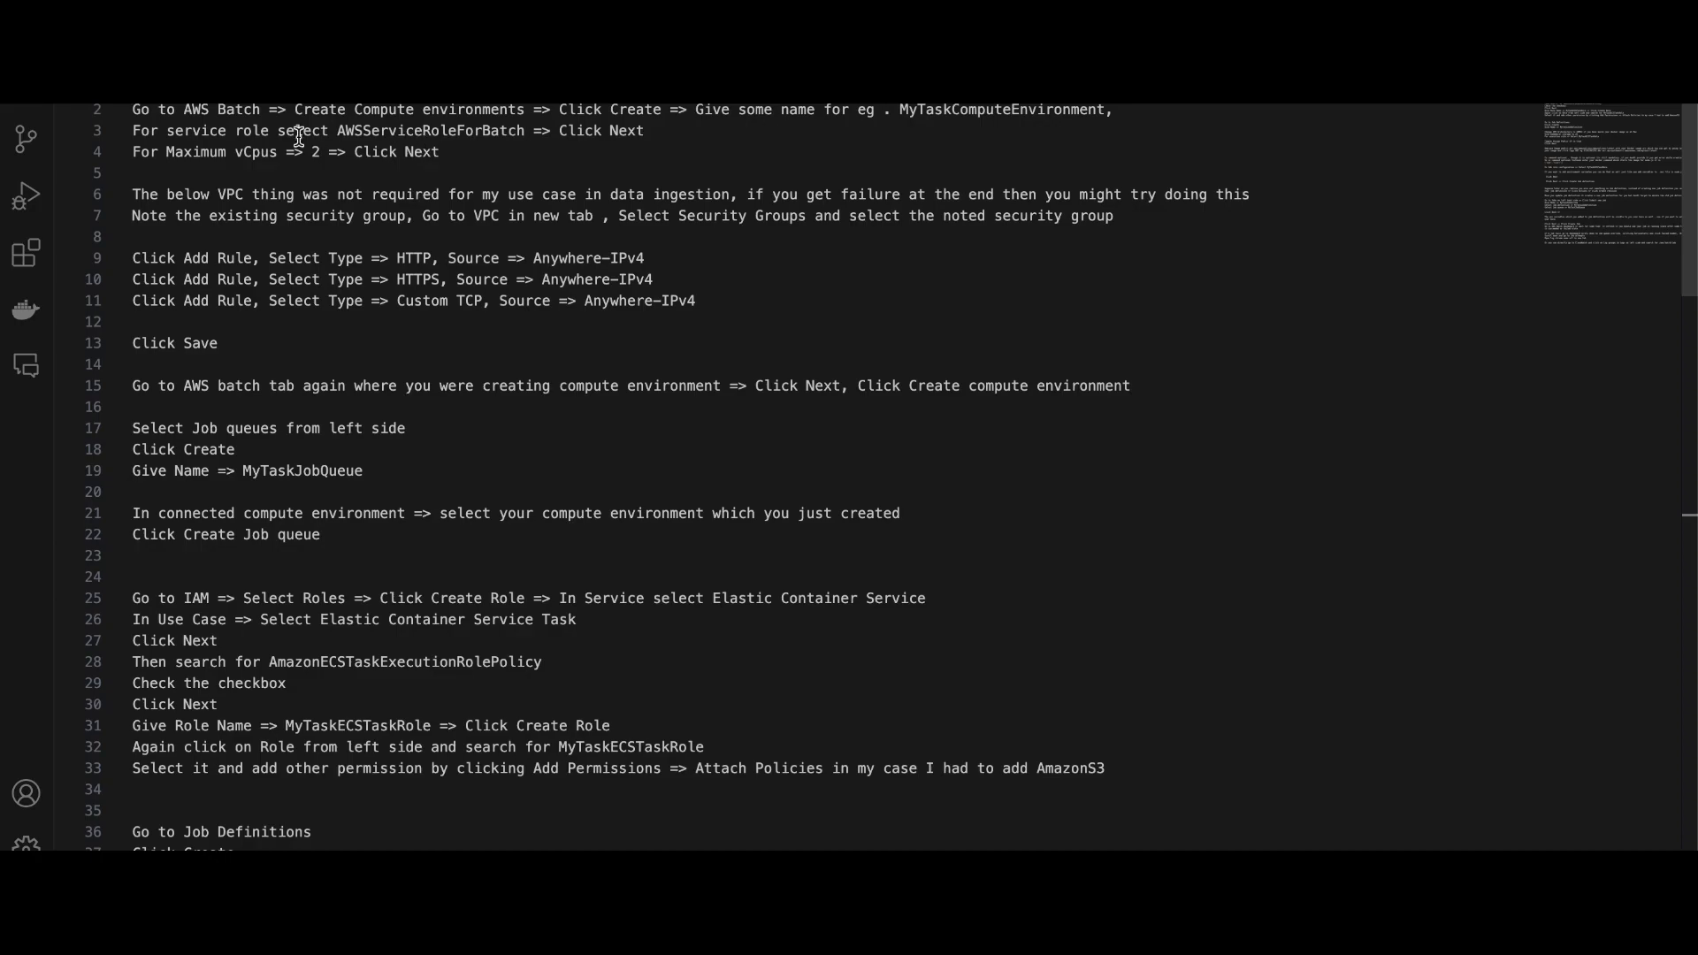
Check the service role in the VS Code setup notes and continue to the instance configuration with AWSServiceRoleForBatch
drag(218, 131, 336, 131)
double_click(430, 133)
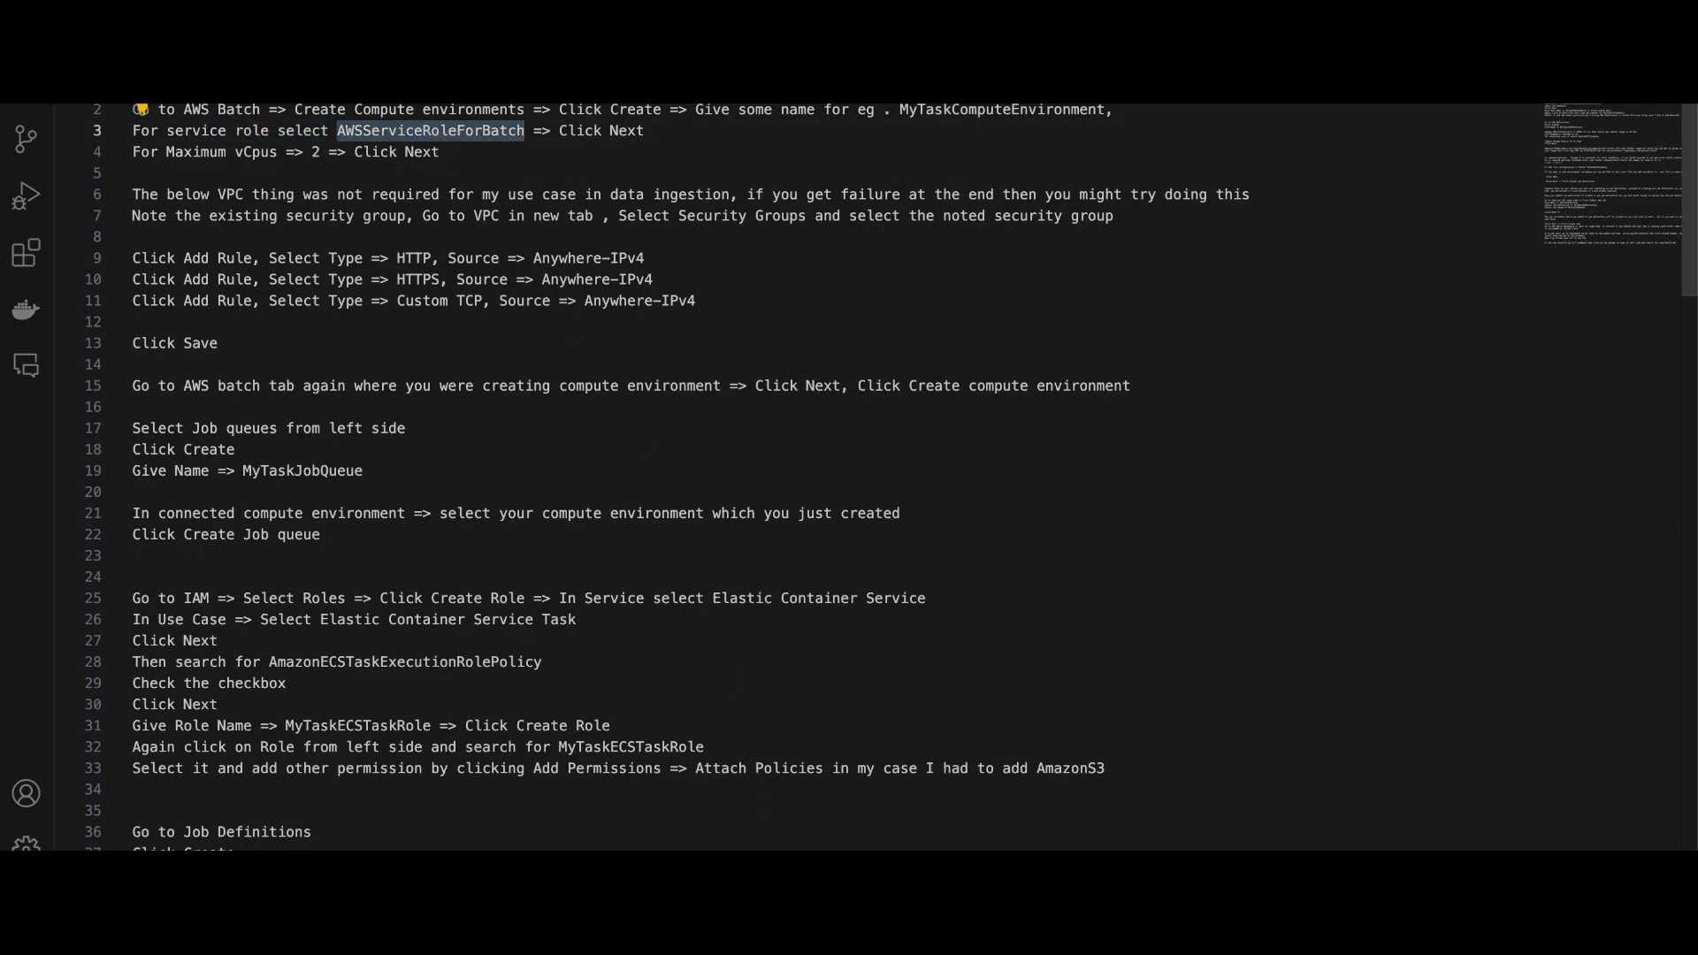
key(super+Tab)
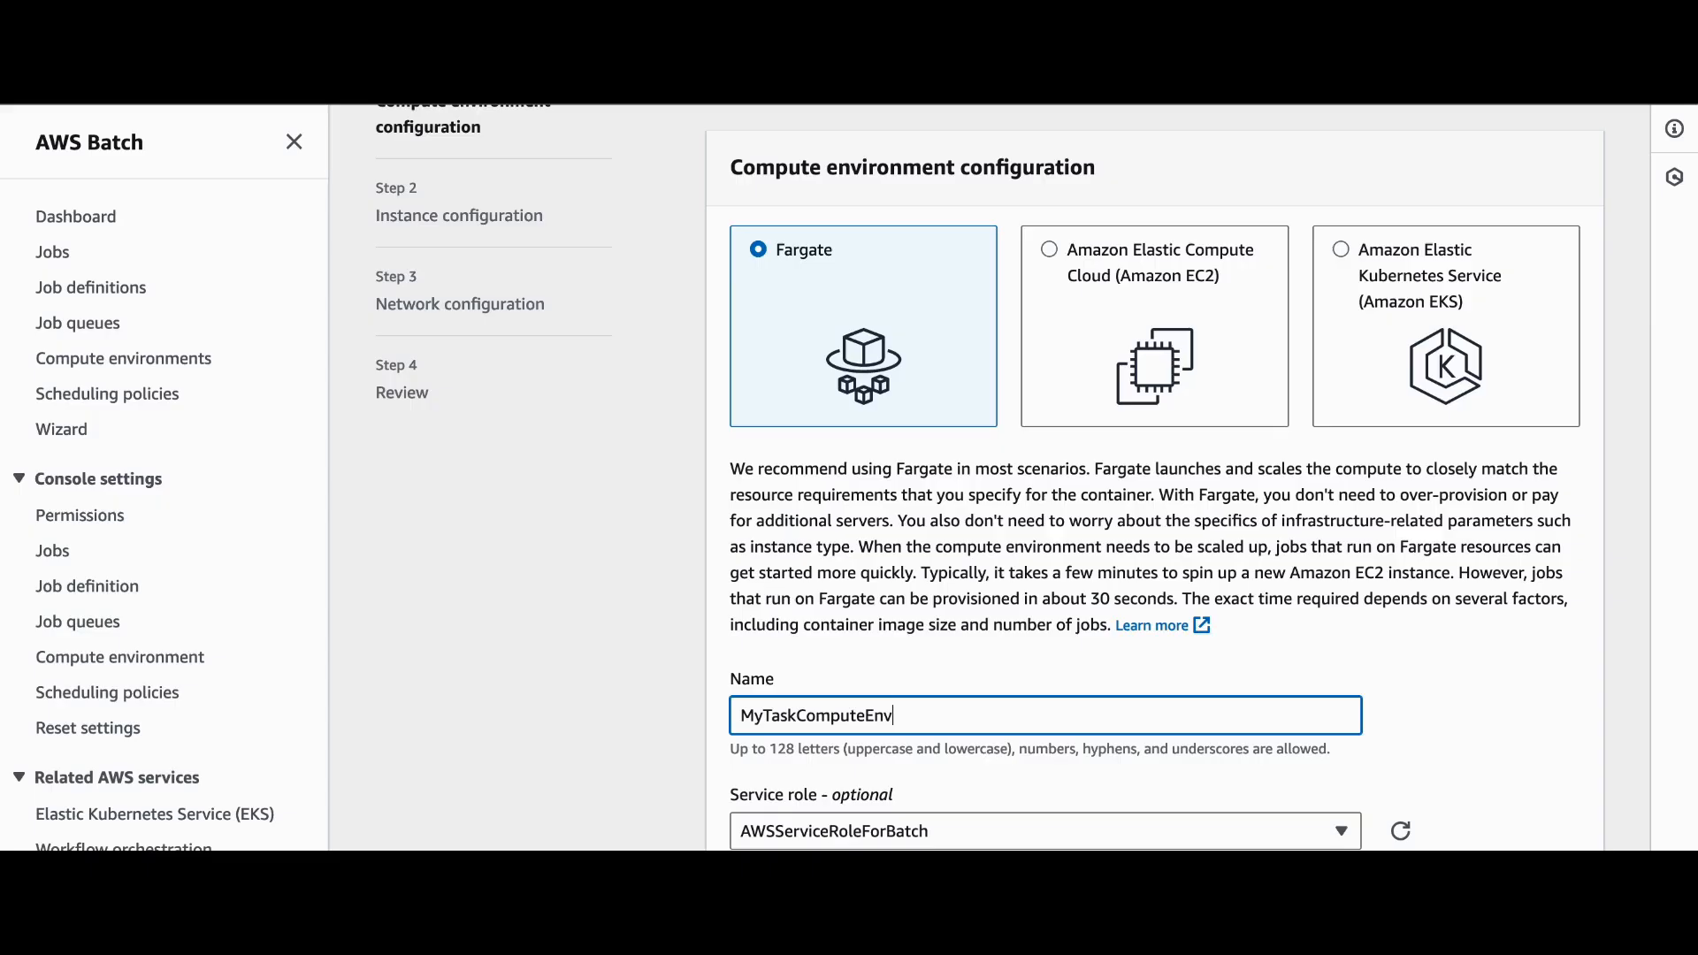
scroll(917, 630, down, 1)
scroll(916, 630, down, 1)
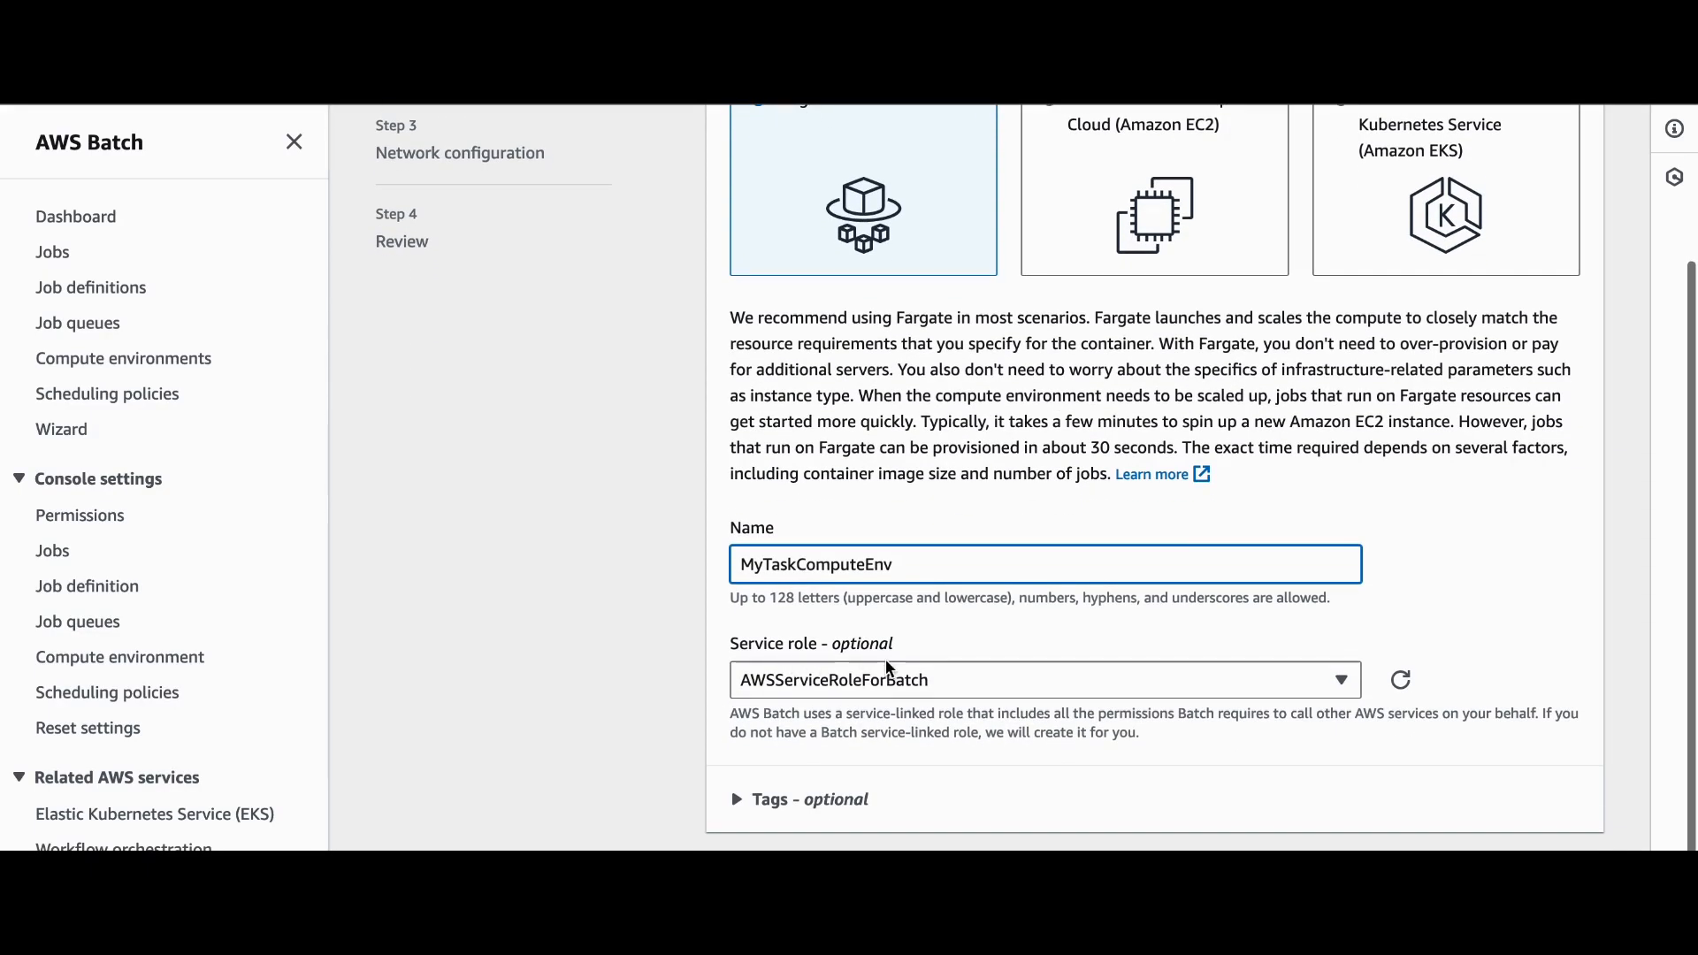
scroll(886, 661, down, 1)
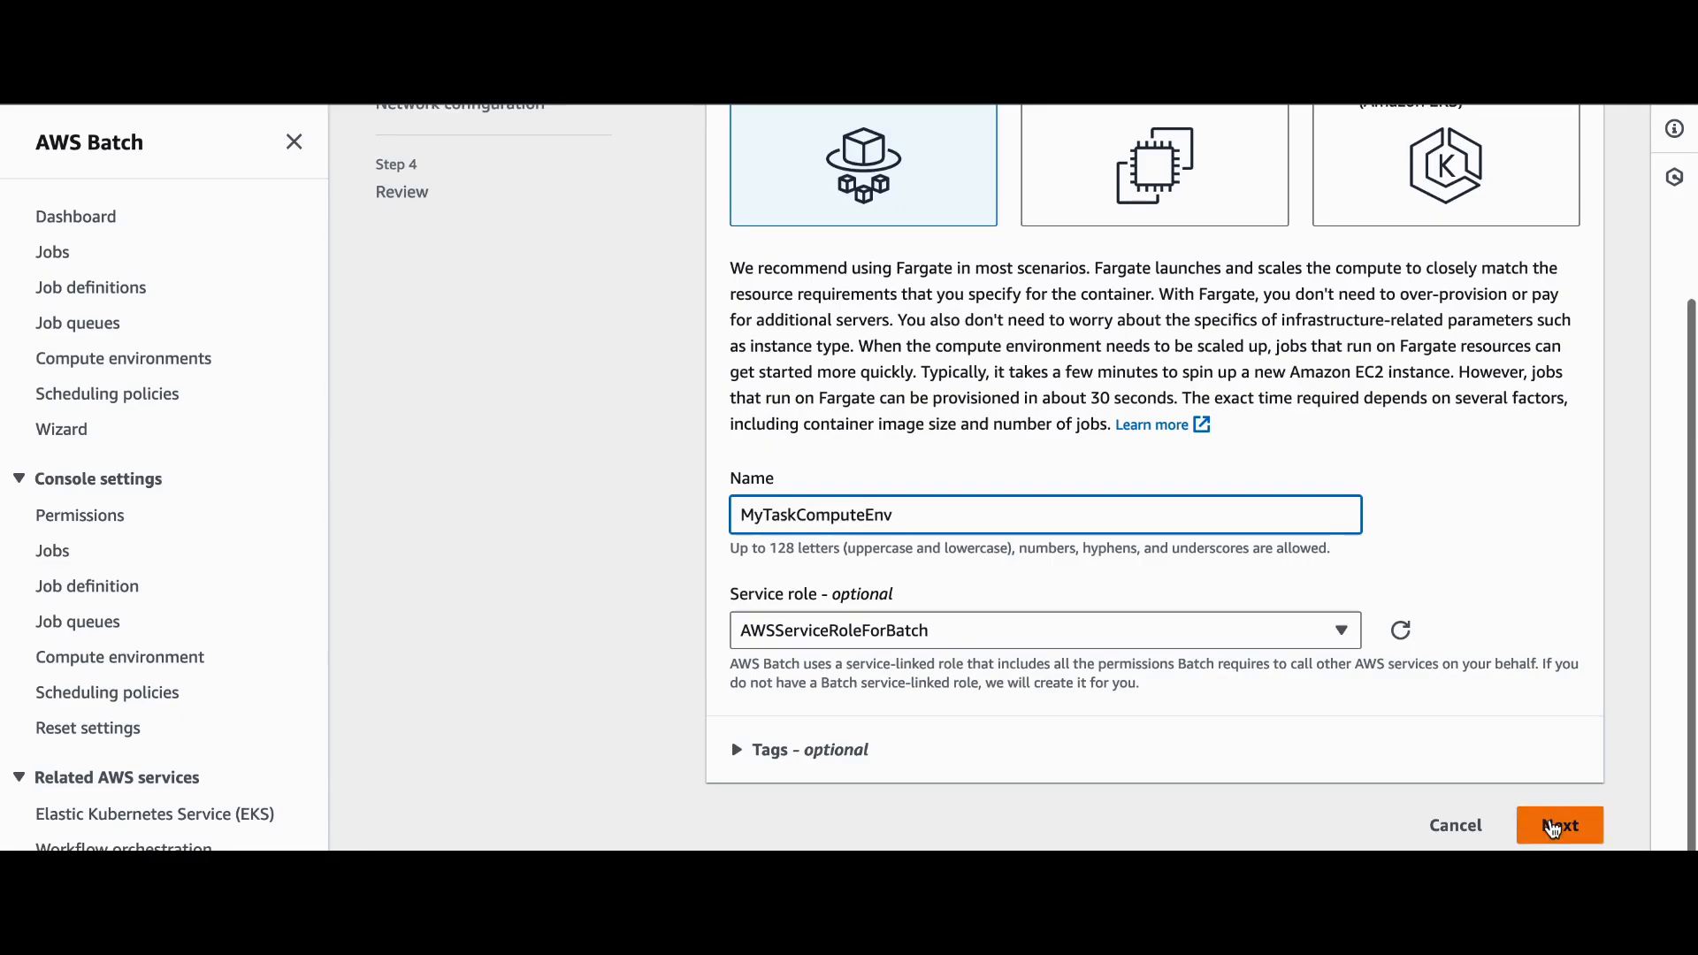
click(1558, 826)
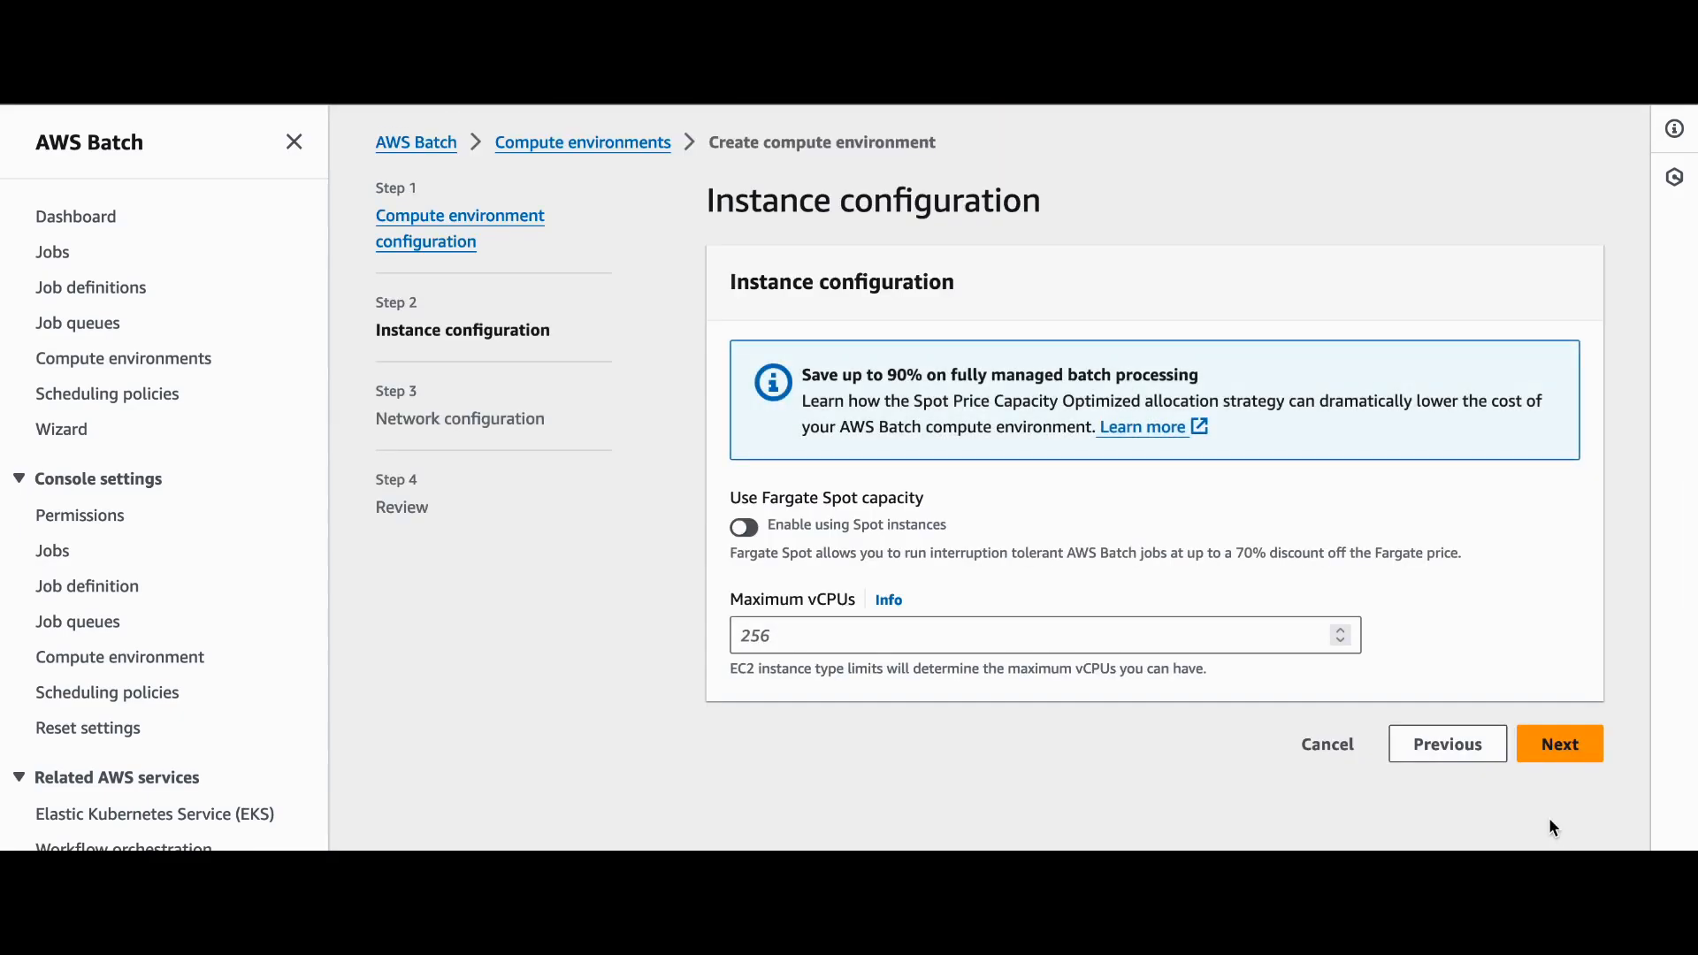
Consult the setup notes, set the maximum vCPUs to 2, and continue to the network configuration
key(super+Tab)
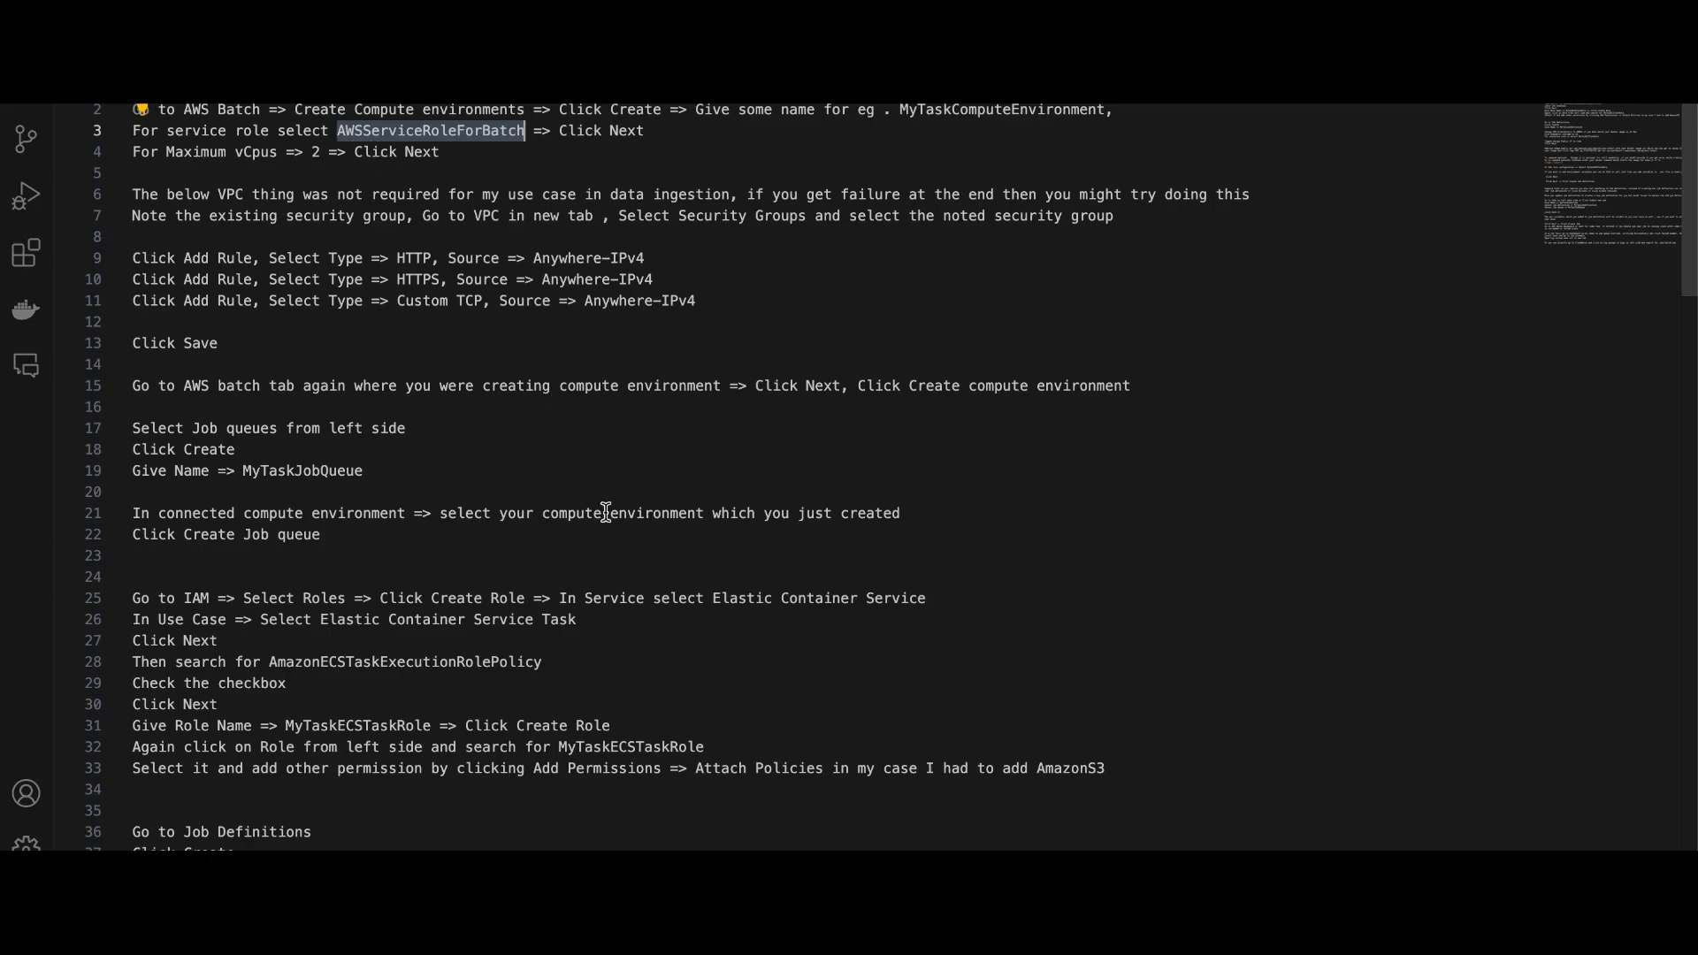
key(super+Tab)
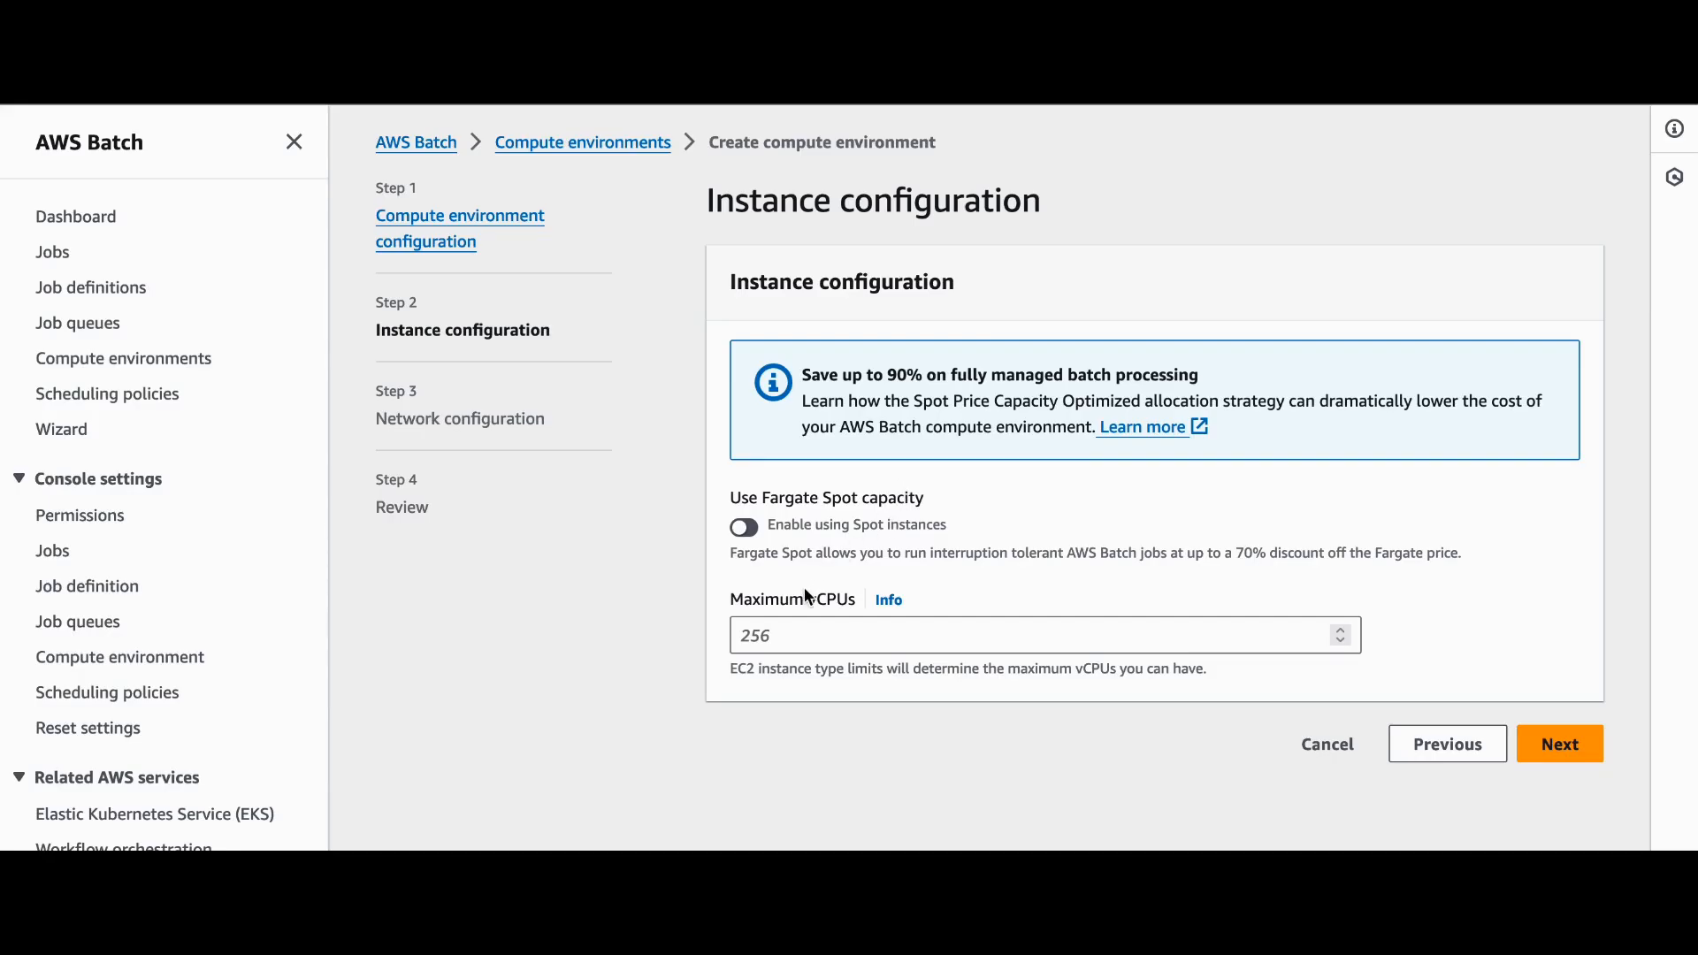
click(772, 629)
text(2)
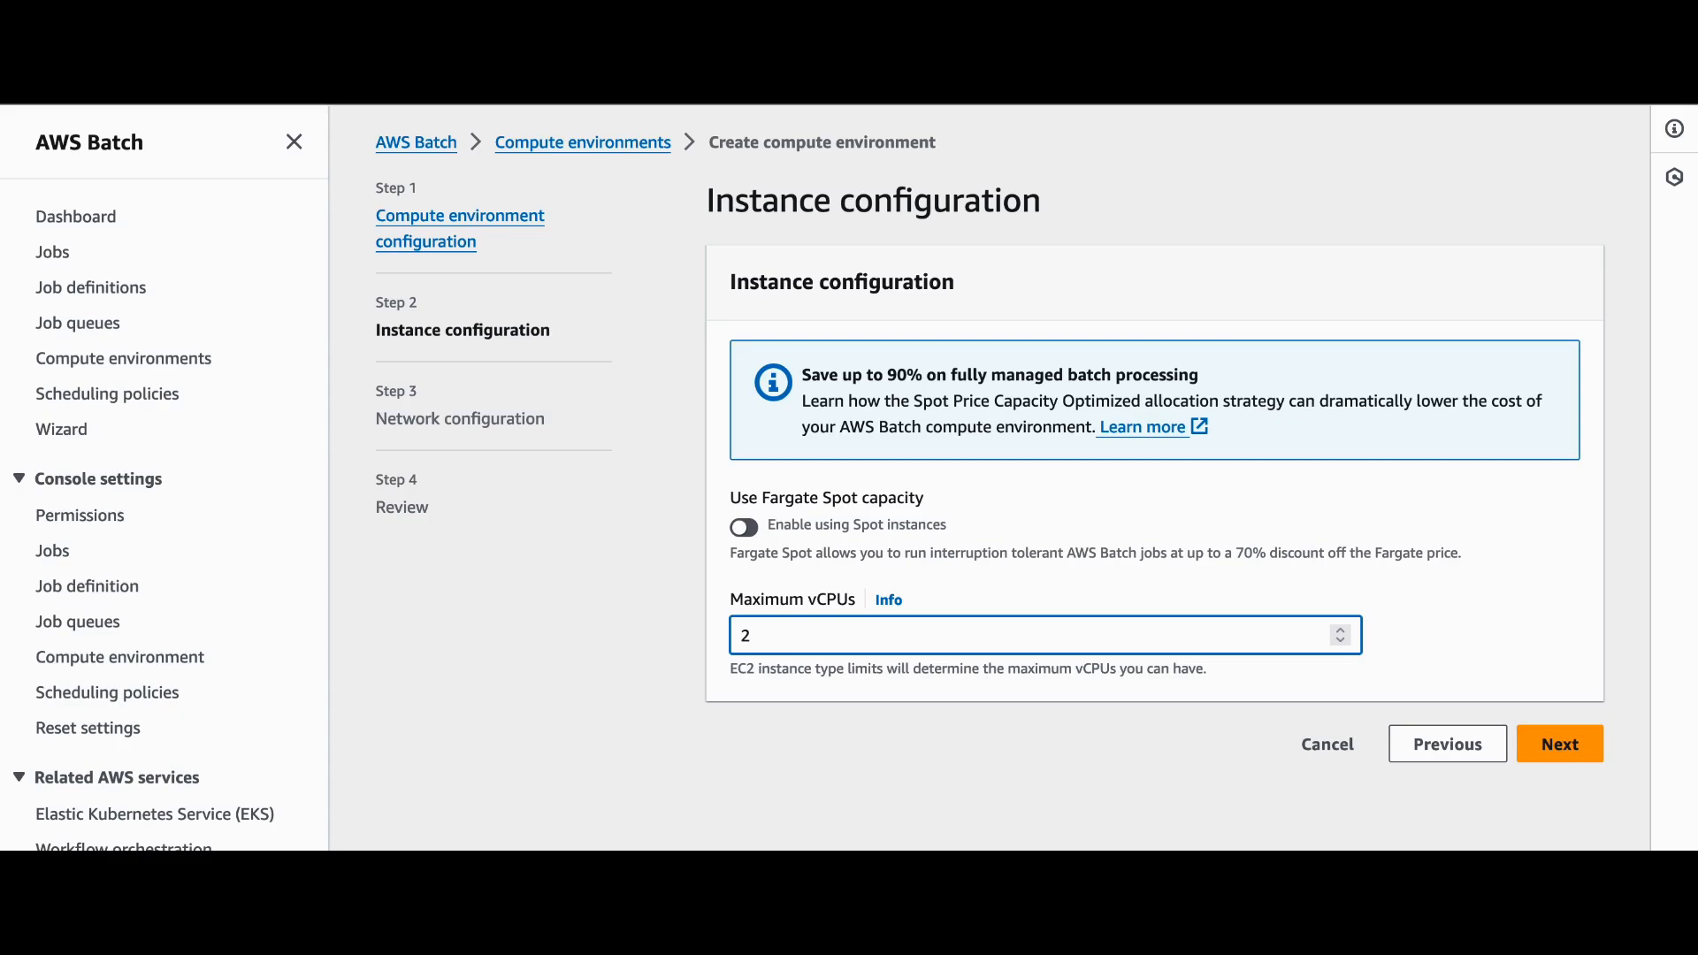
click(1557, 743)
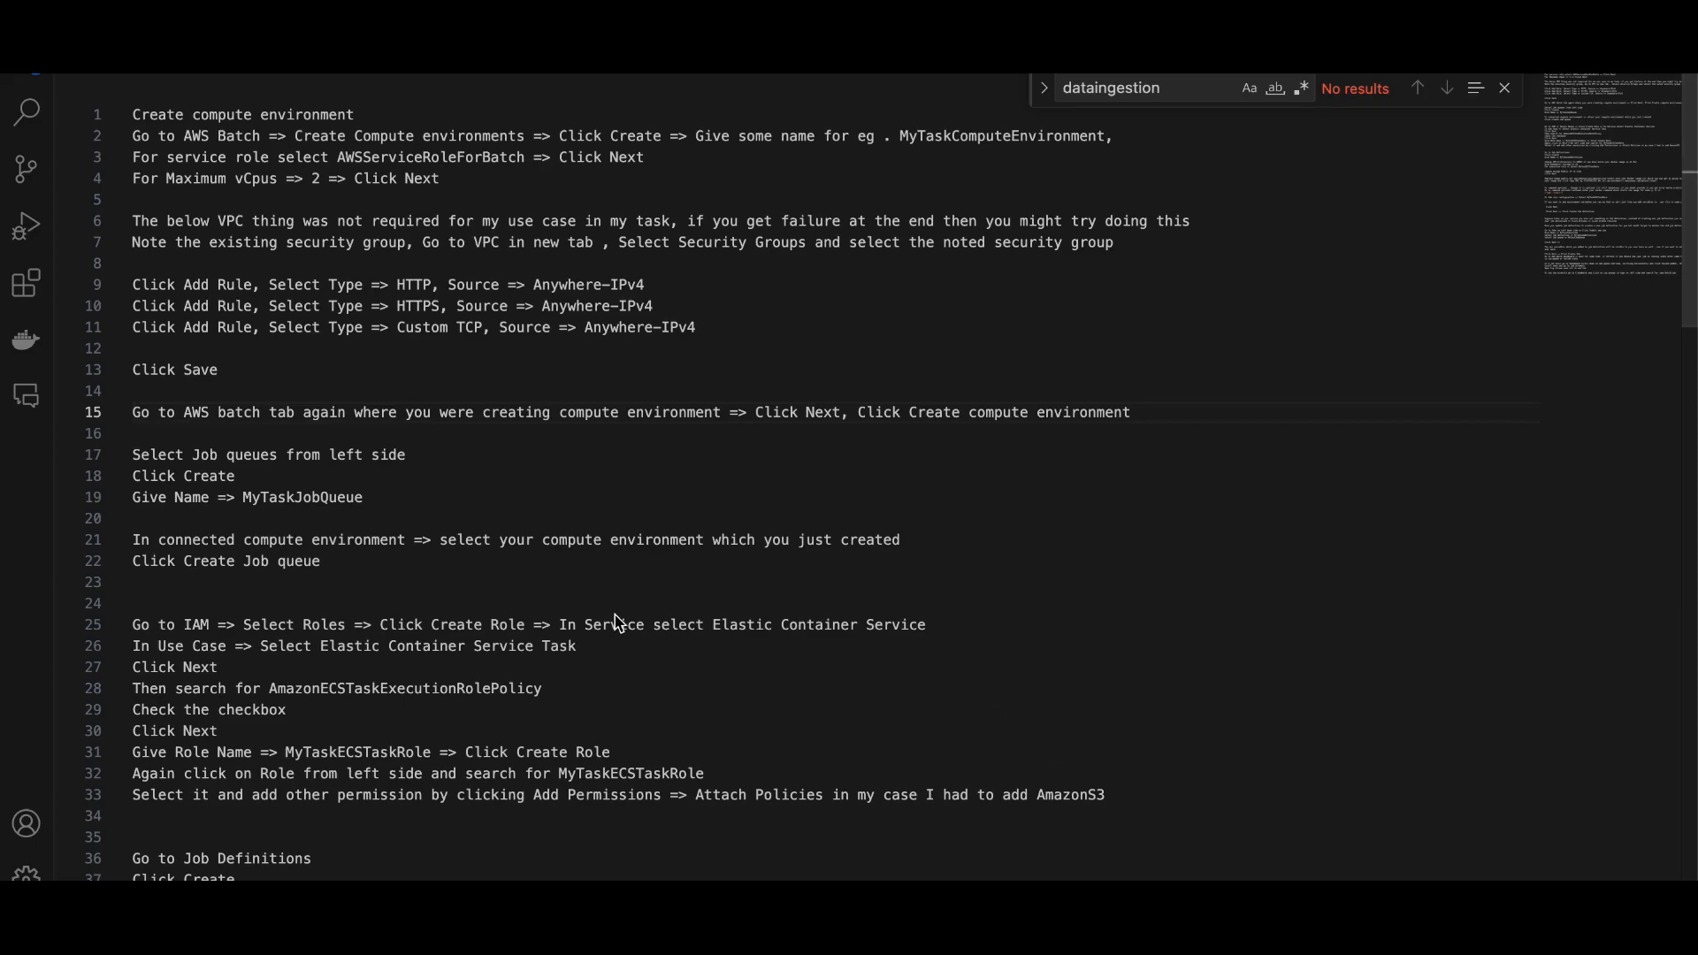
Review the VS Code notes on the optional security group rules for HTTP, HTTPS and Custom TCP with source Anywhere-IPv4
click(372, 243)
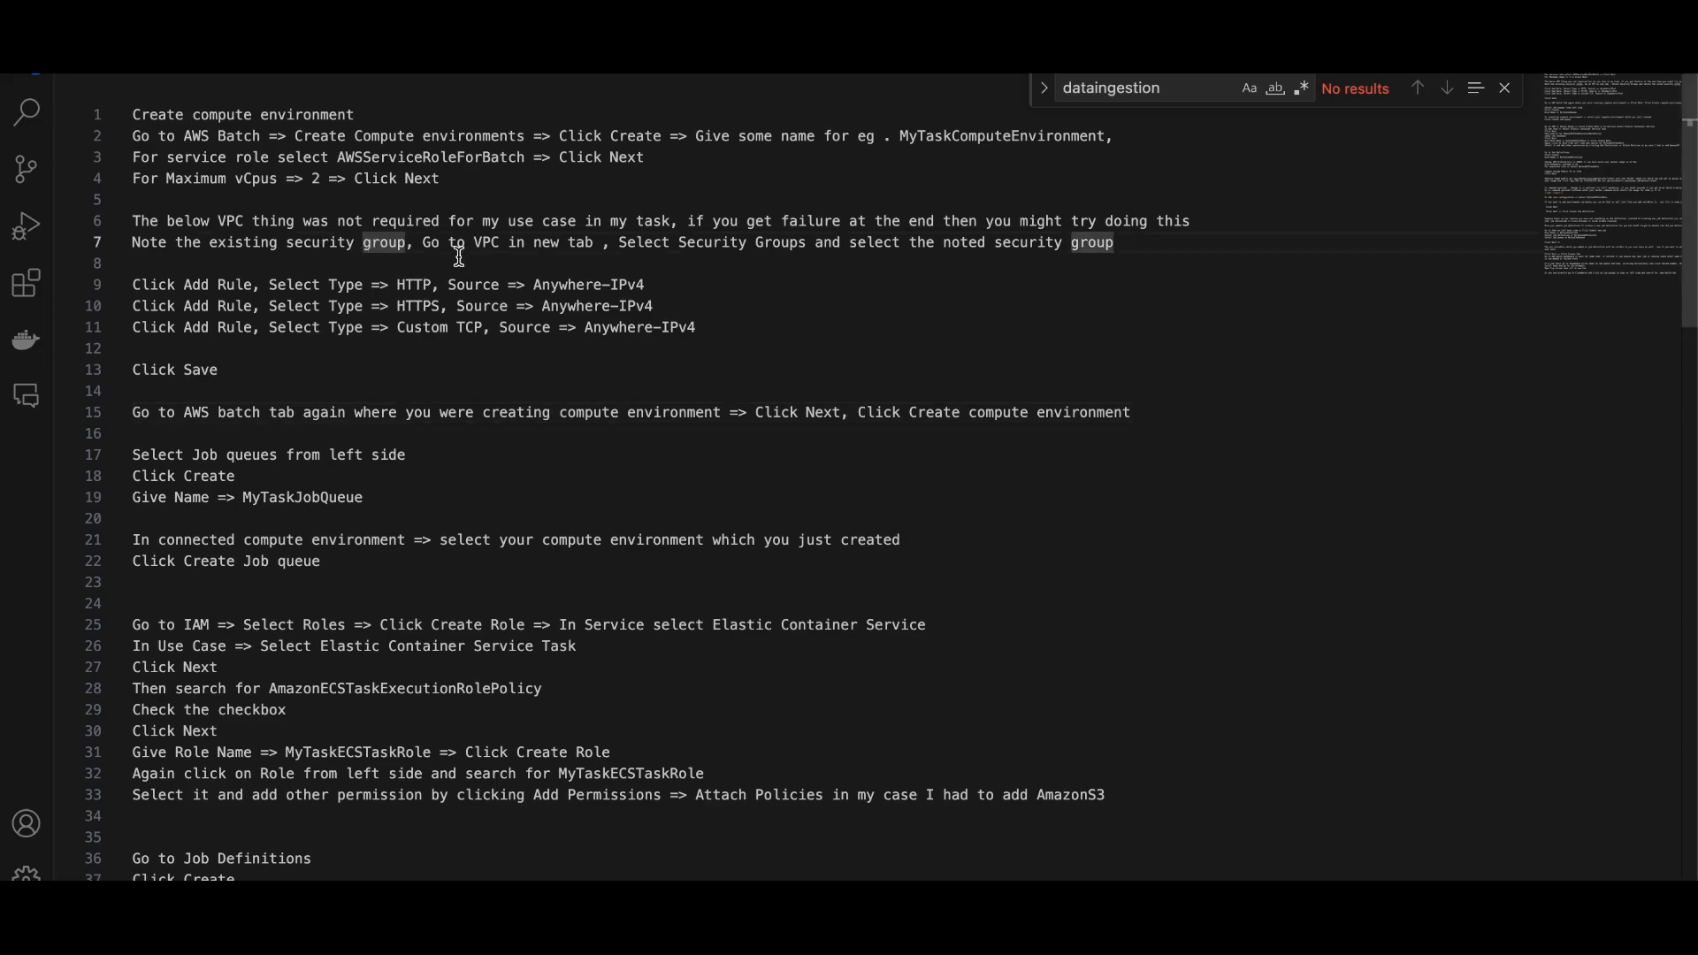
click(490, 258)
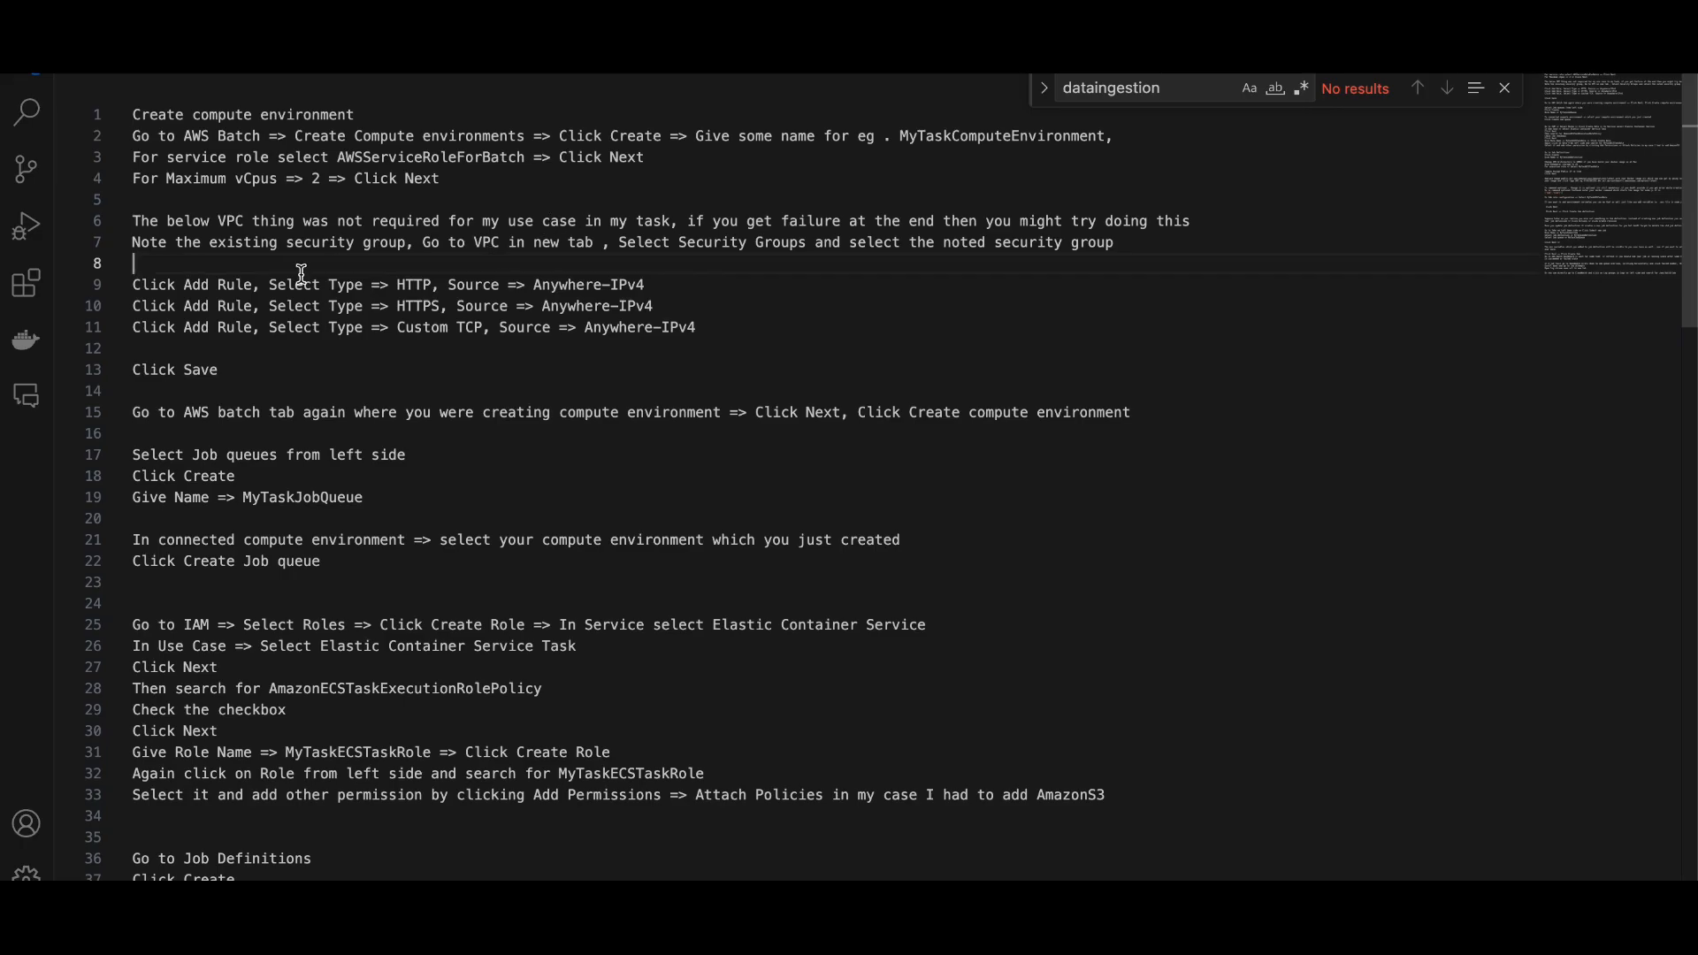
drag(189, 284, 242, 278)
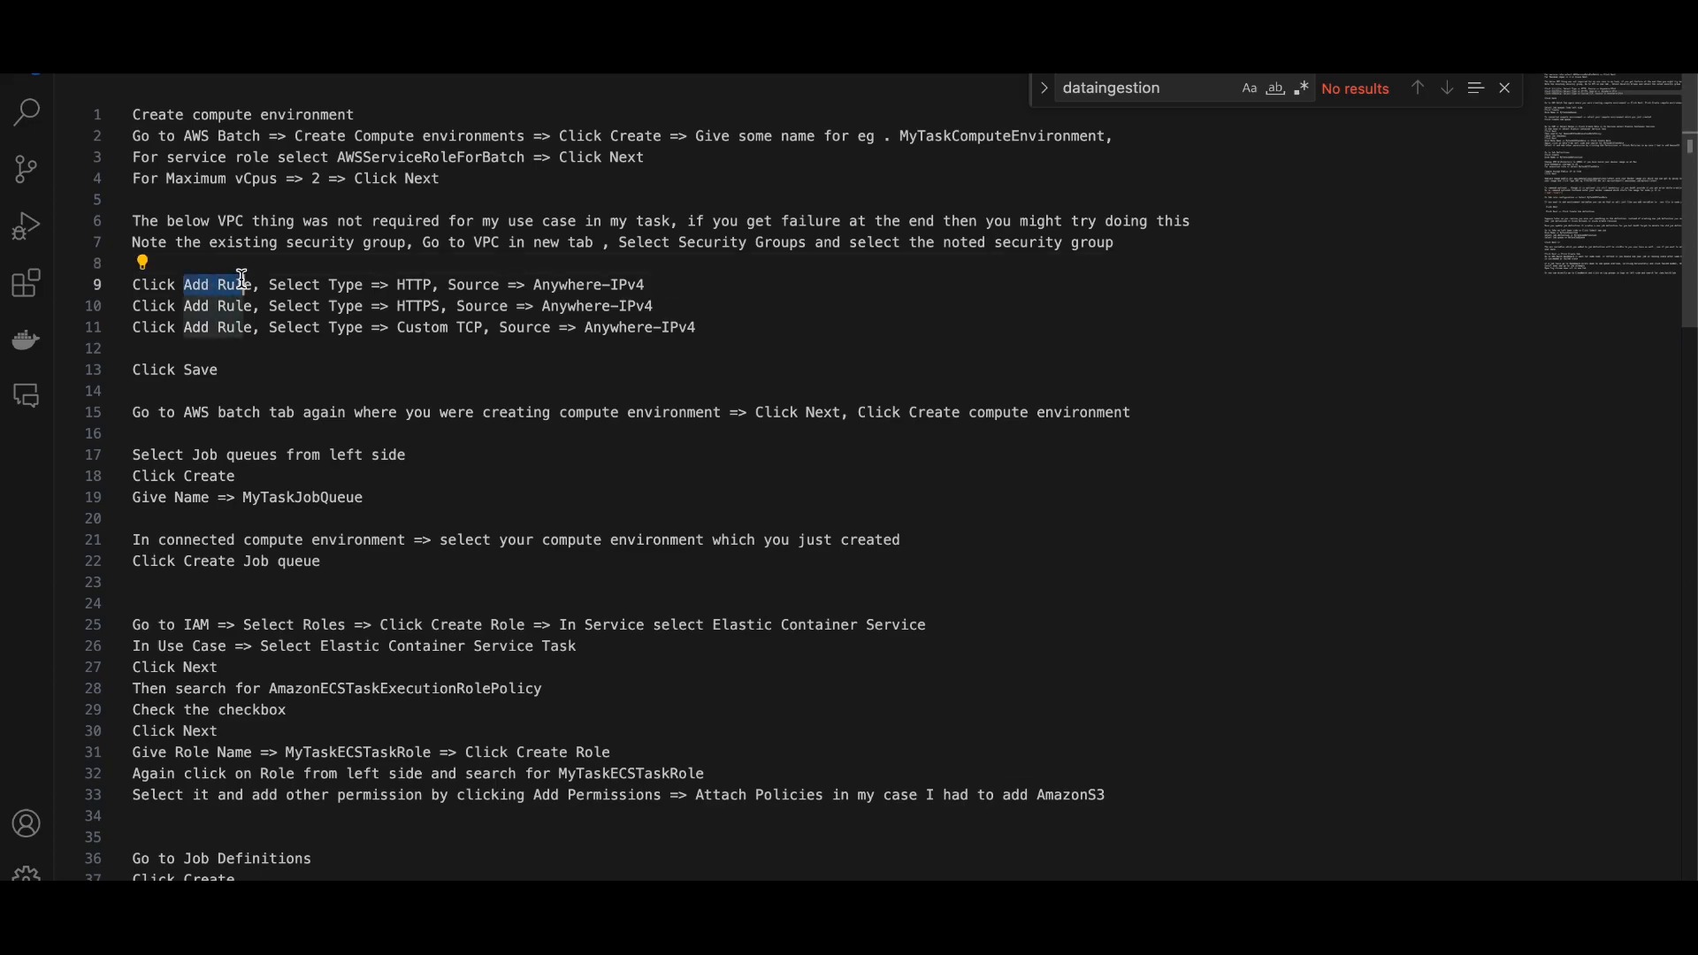
double_click(404, 285)
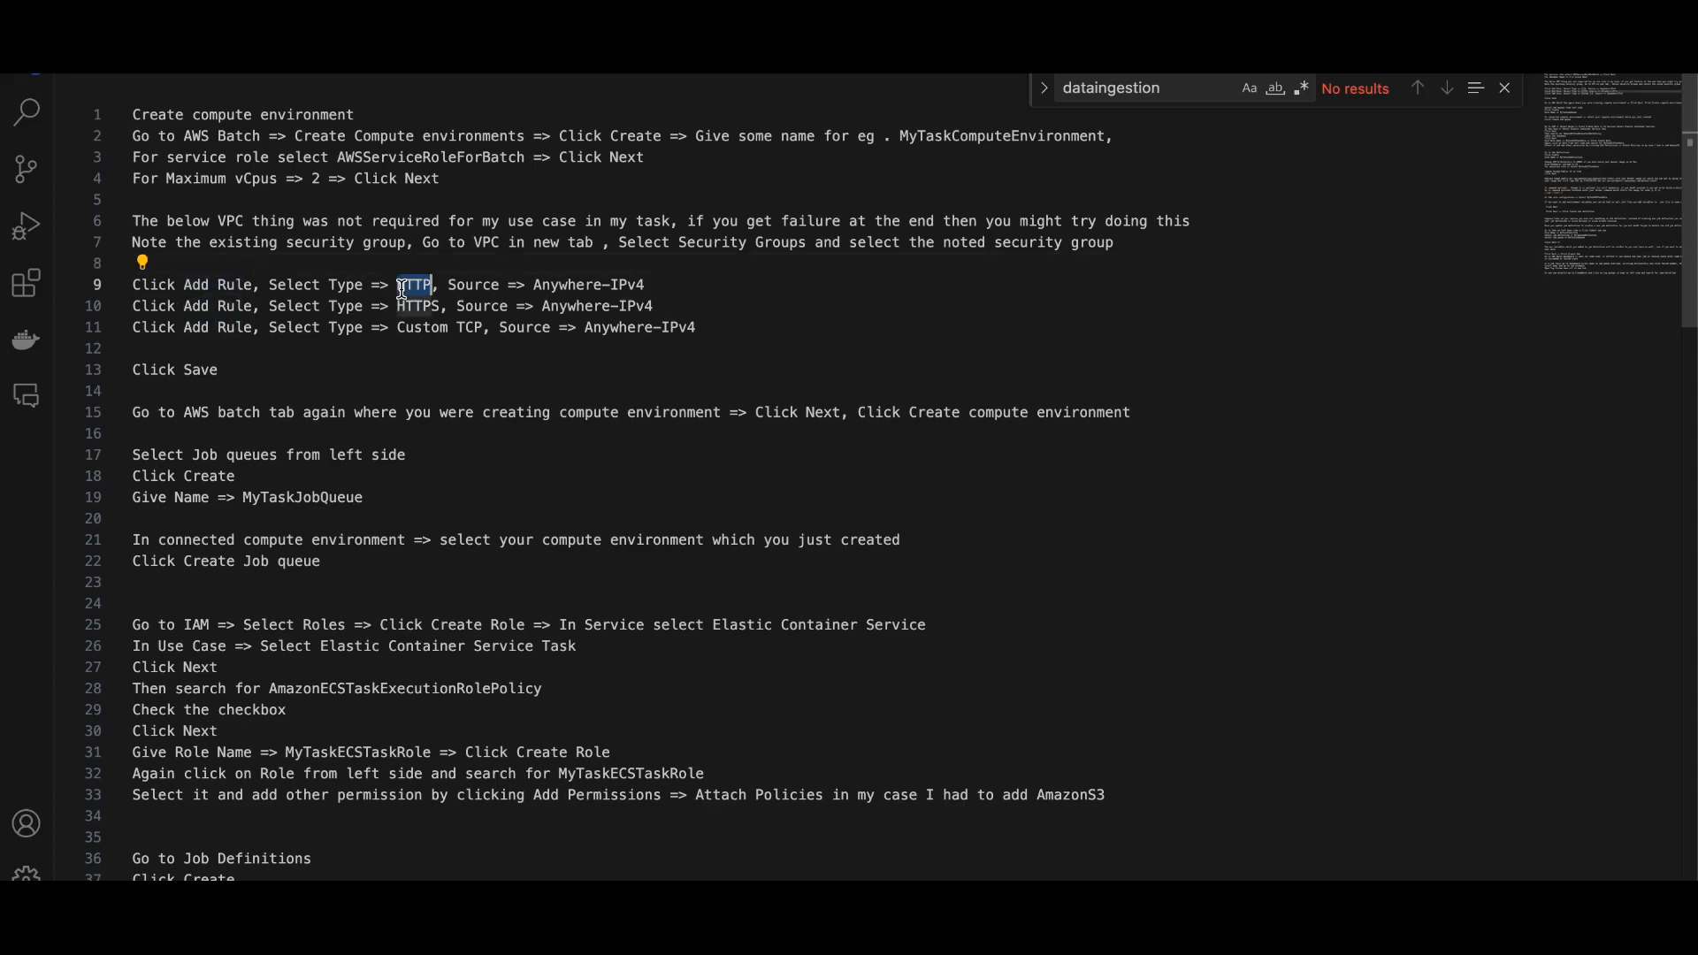
drag(537, 282, 709, 285)
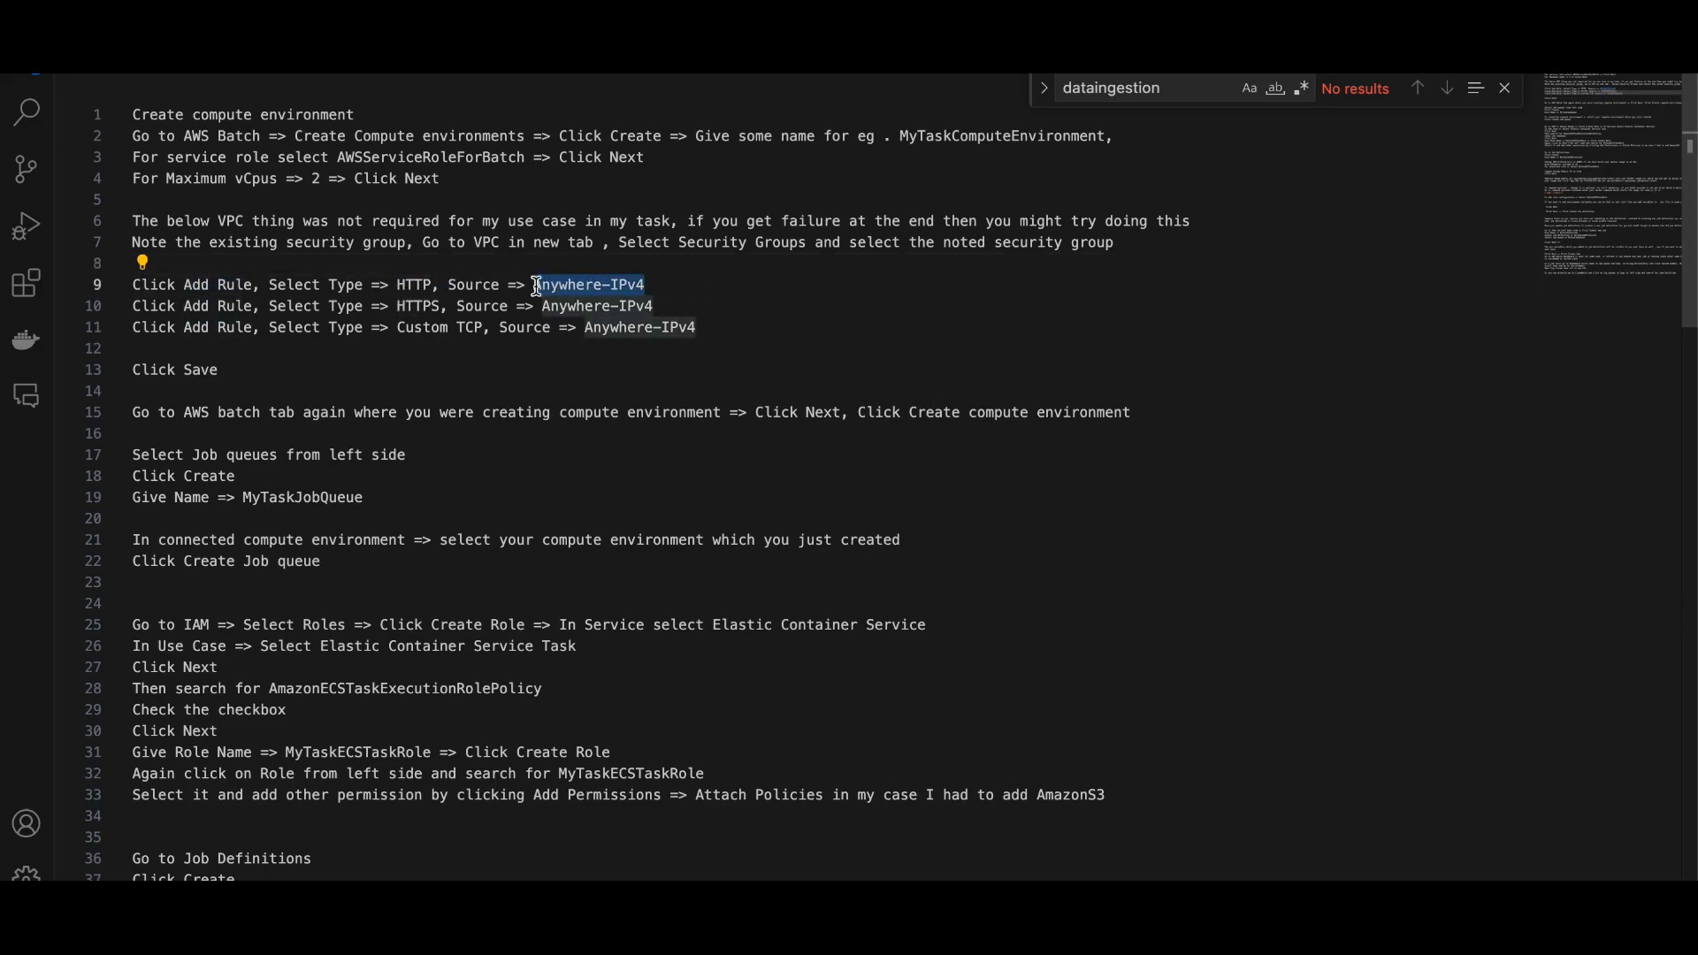
double_click(414, 306)
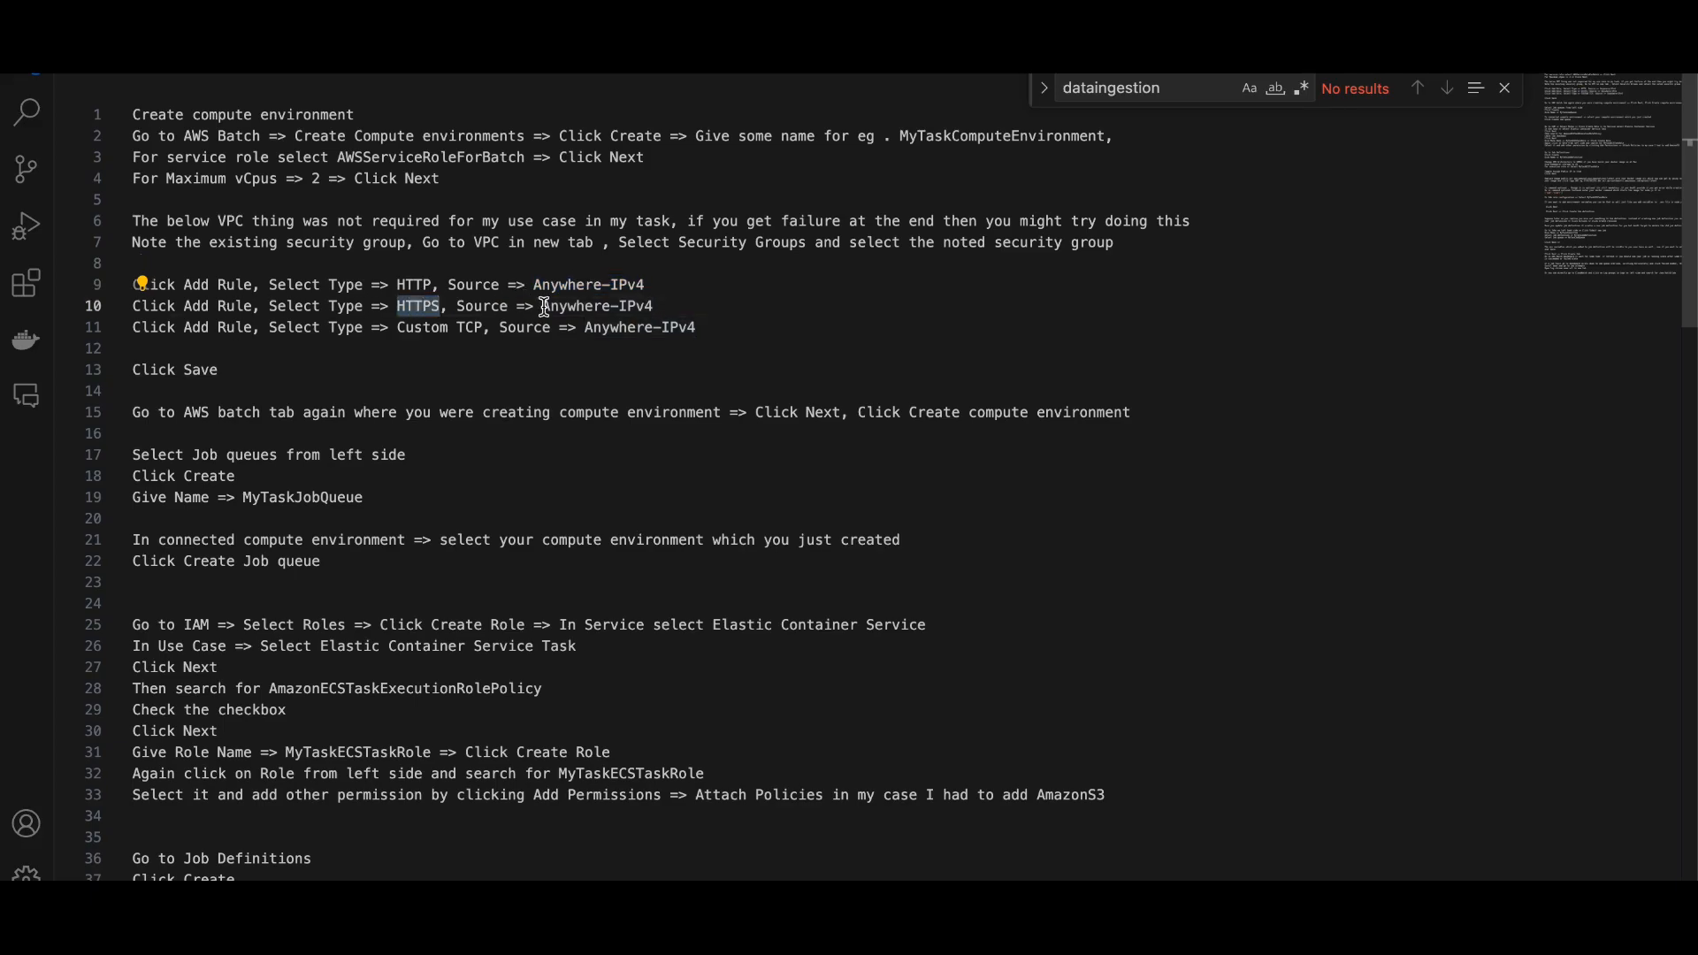
drag(543, 306, 663, 305)
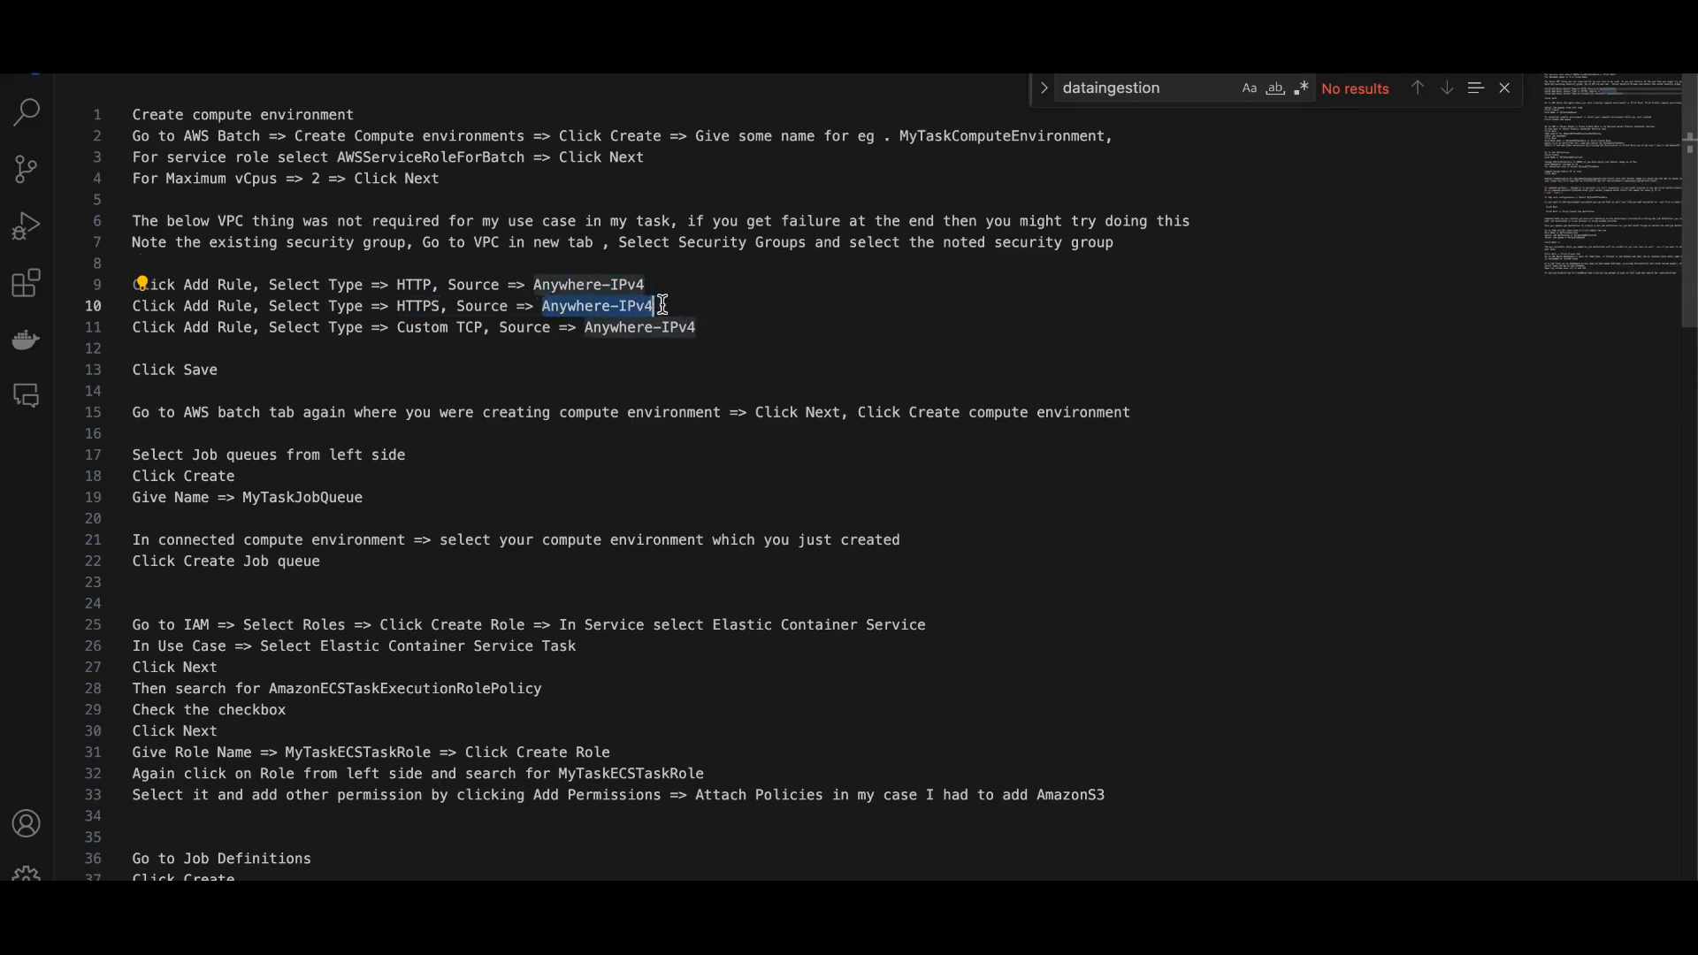
double_click(210, 328)
drag(396, 328, 482, 330)
drag(585, 328, 696, 331)
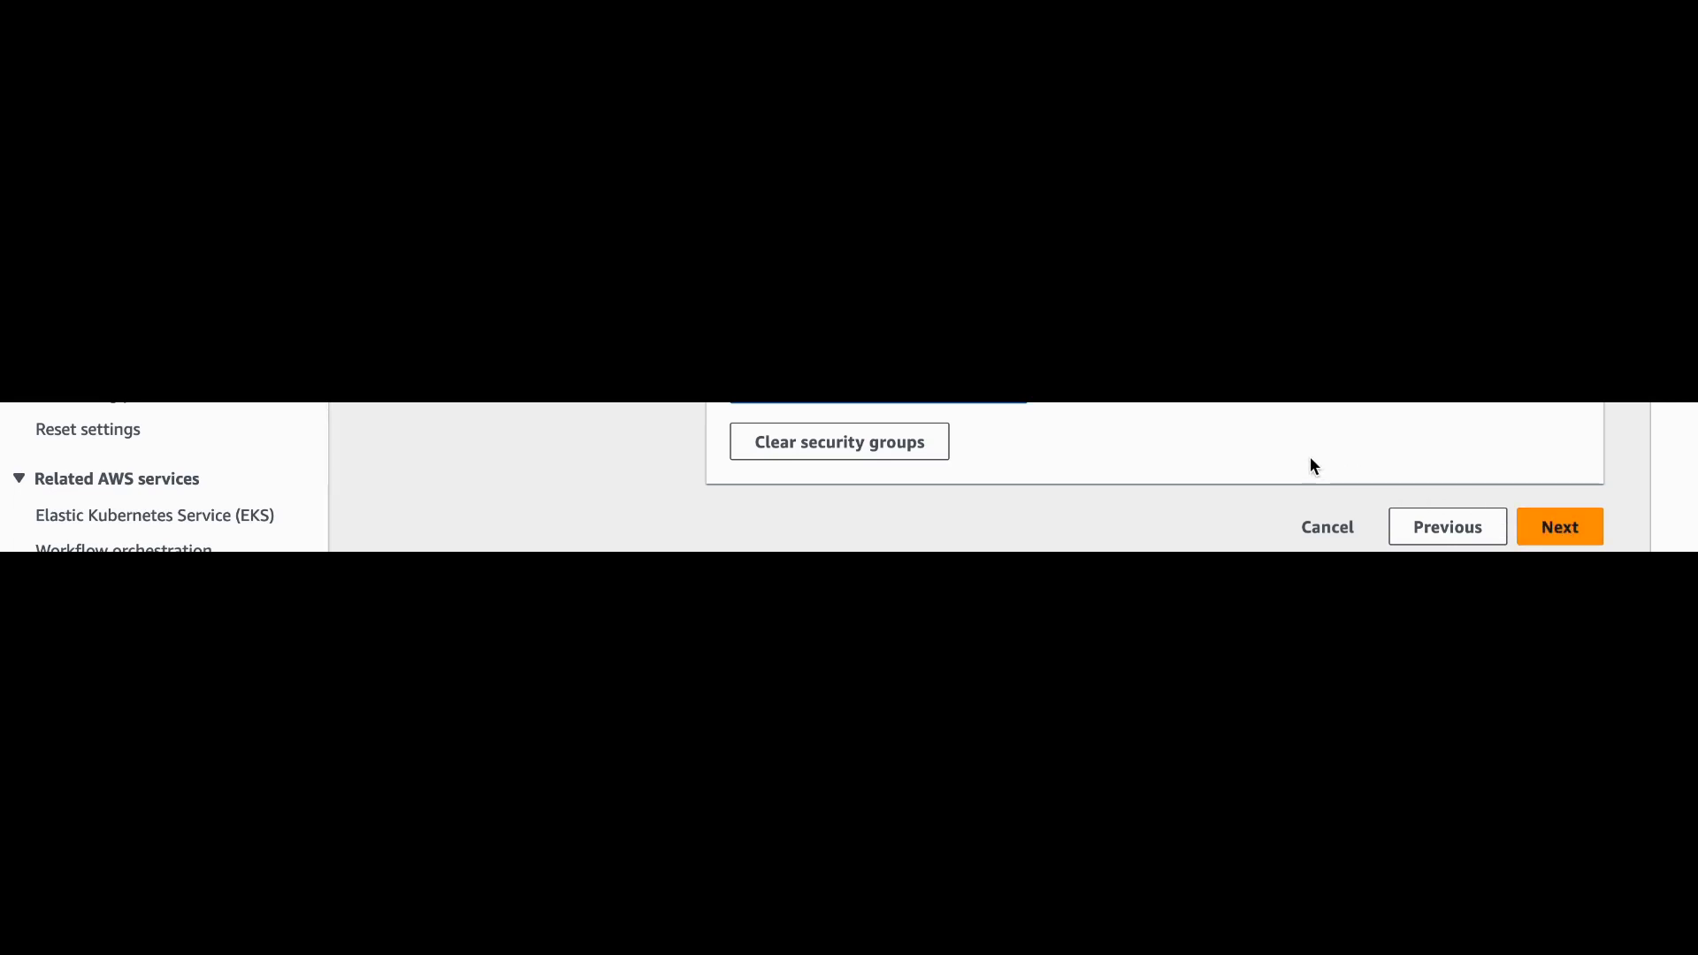
Accept the network configuration and create the compute environment from the review page
click(1588, 520)
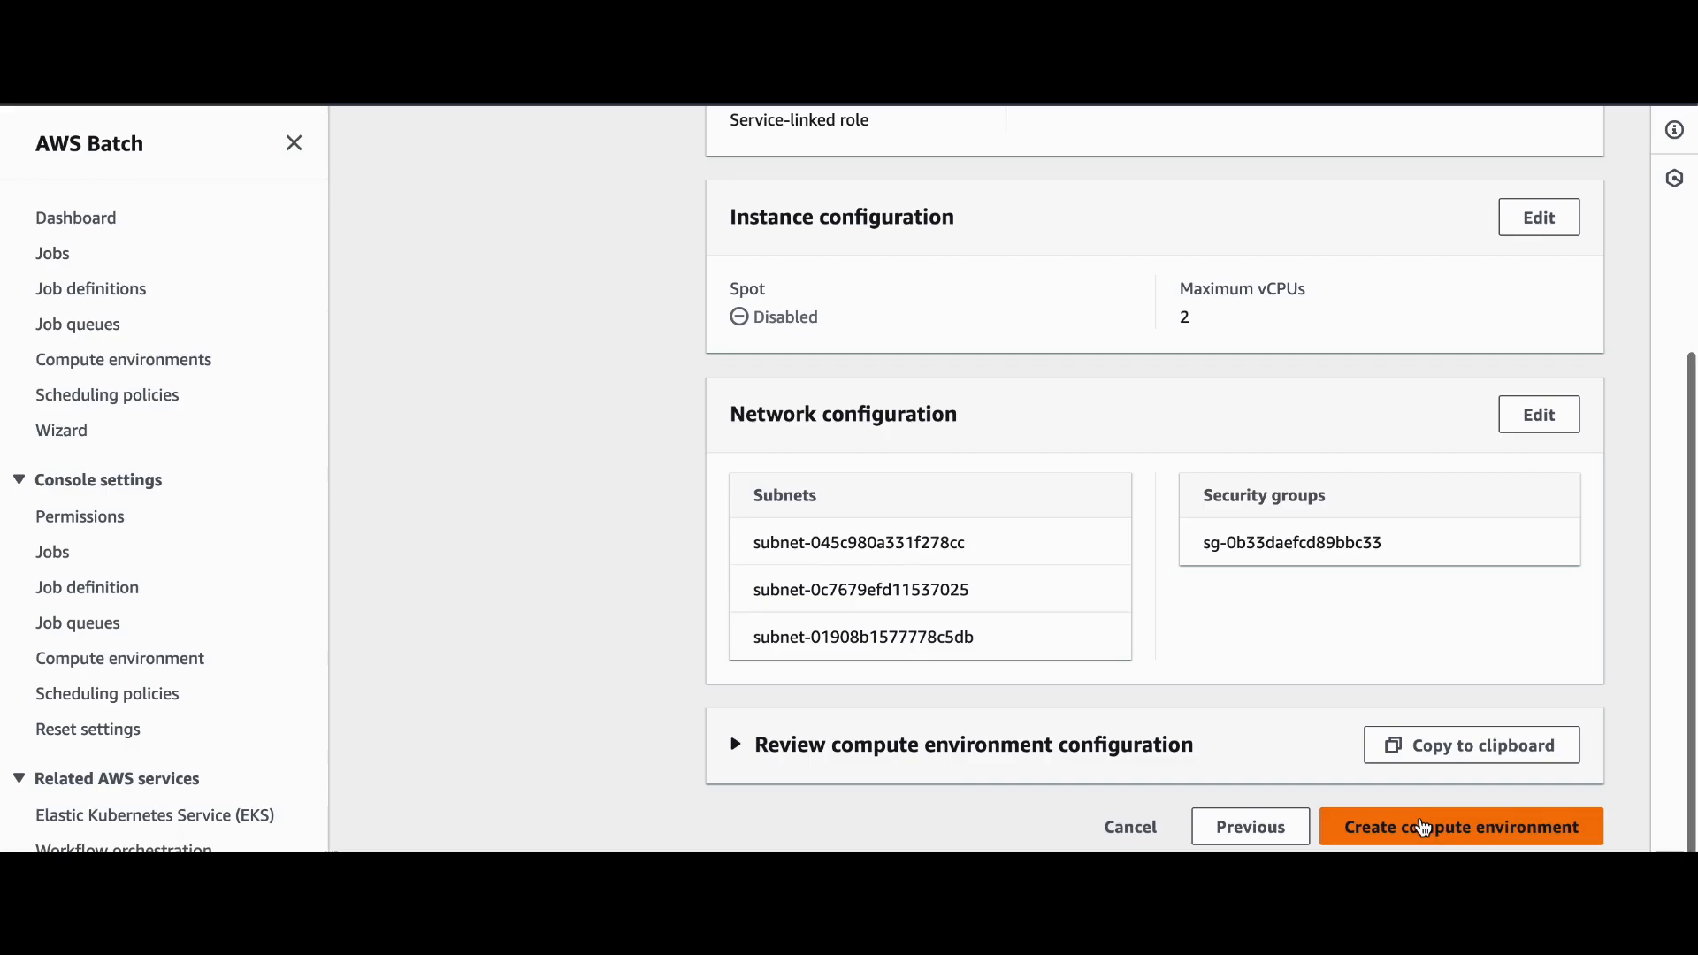
click(1424, 827)
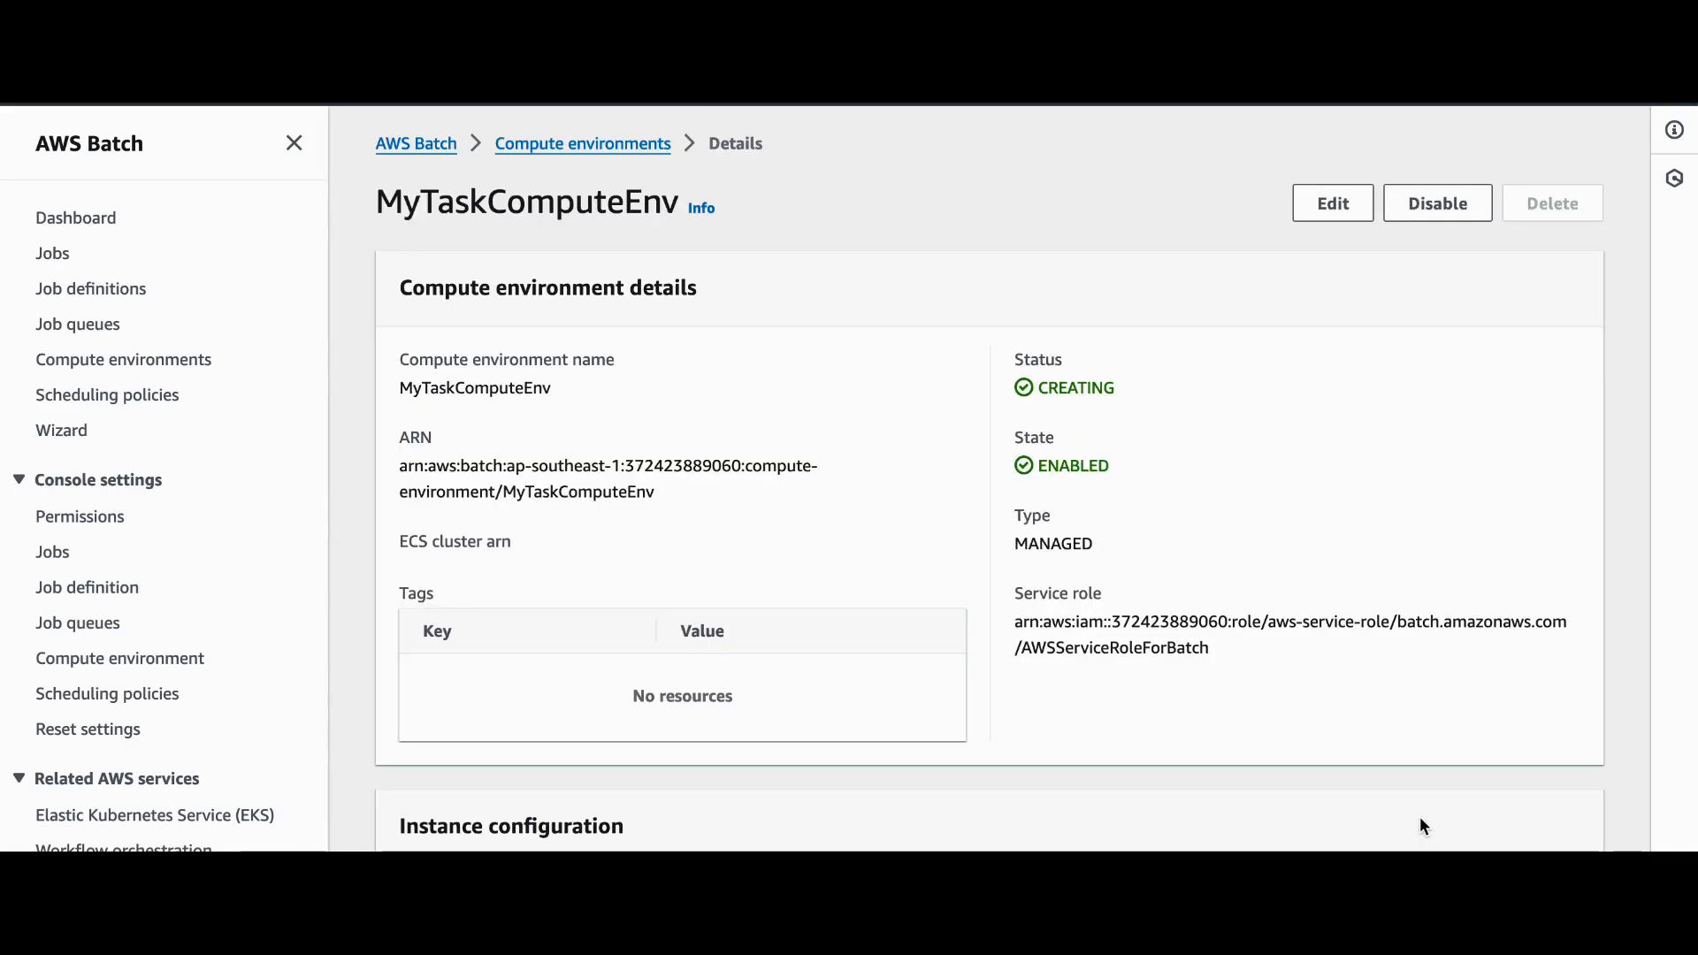
Start a new job queue with Fargate orchestration and name it MyTaskJobQueue
click(99, 327)
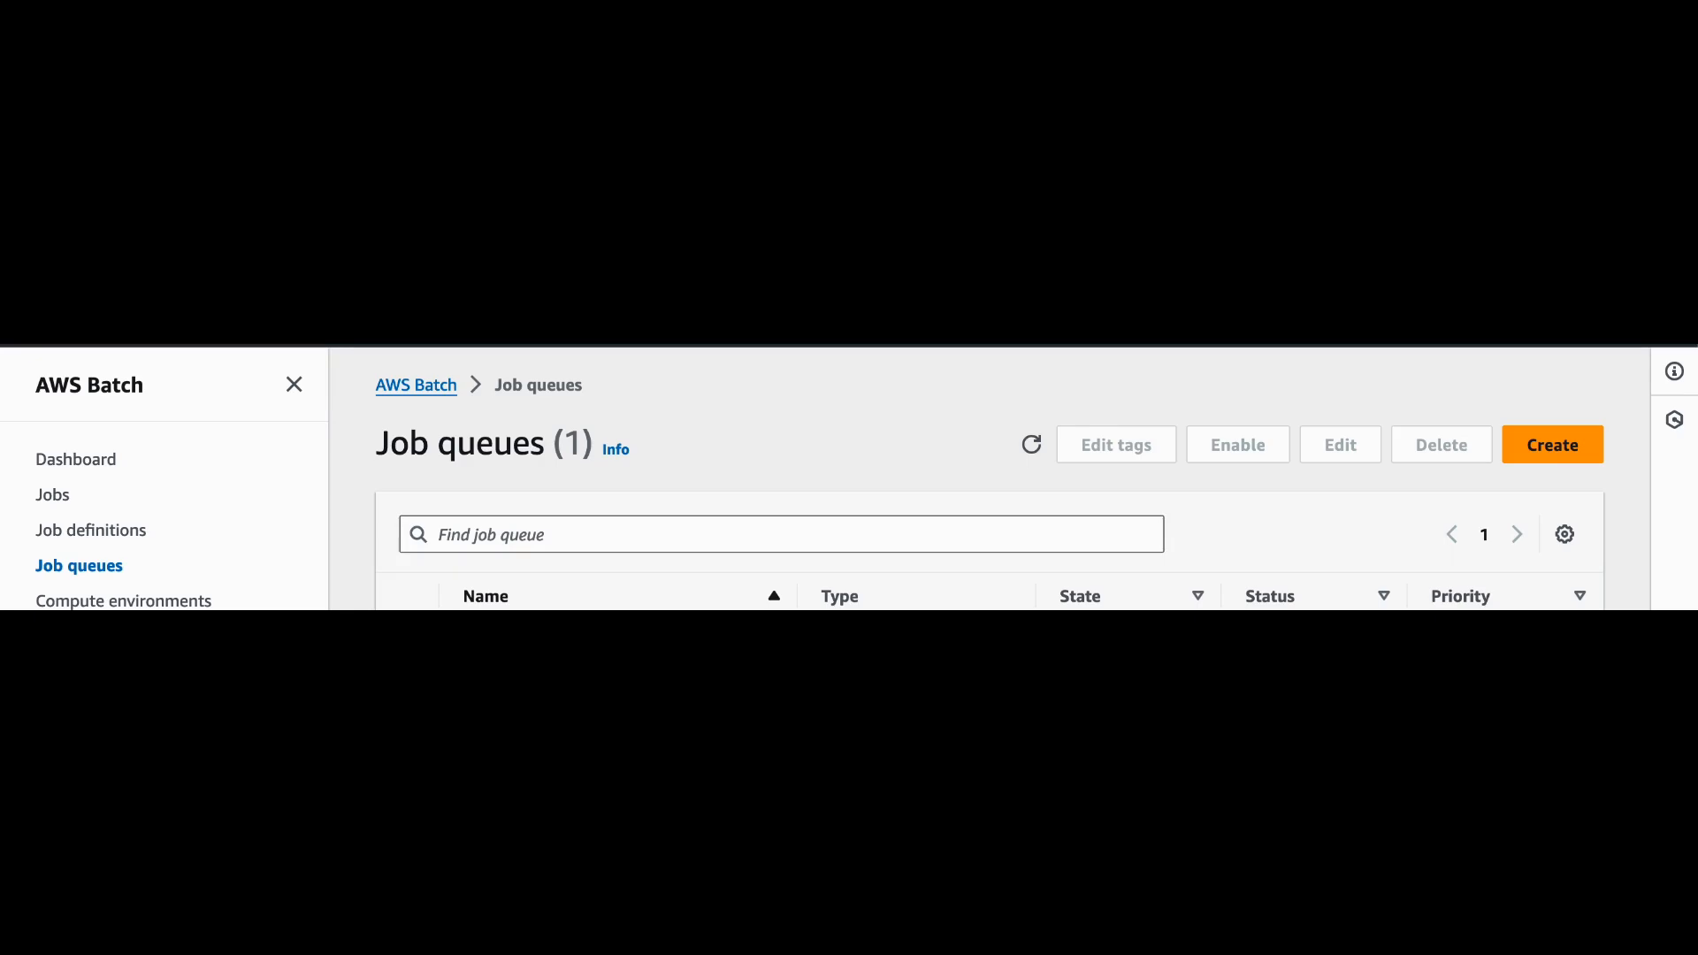
click(1571, 445)
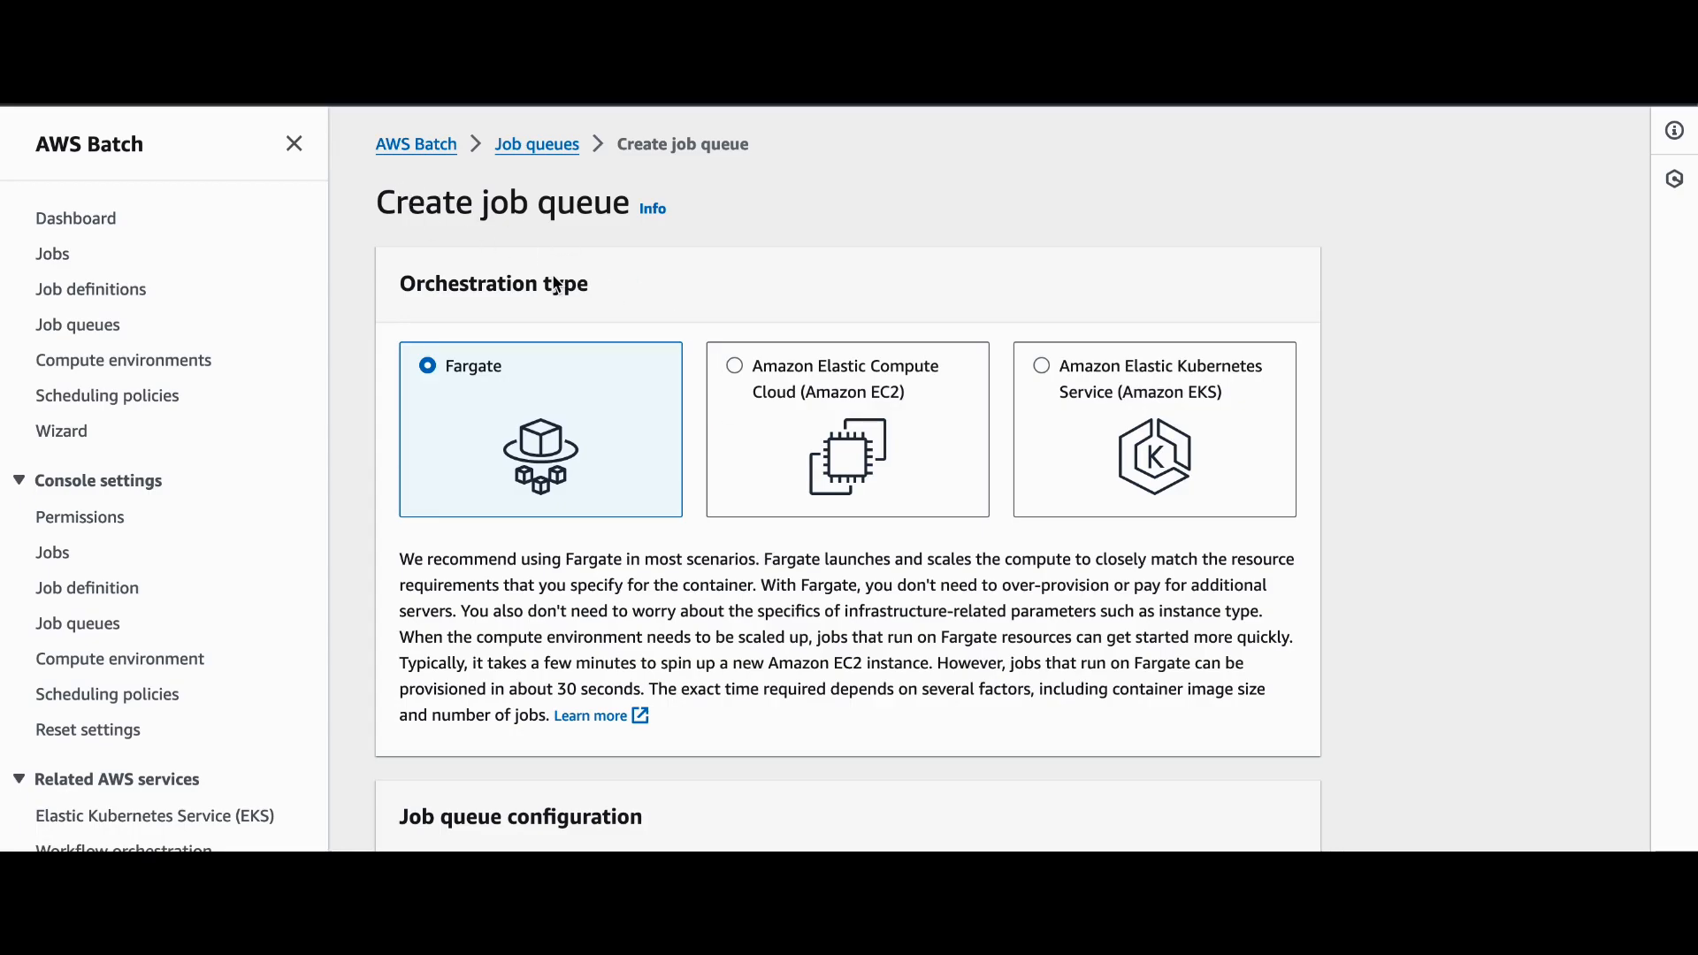
scroll(530, 514, down, 3)
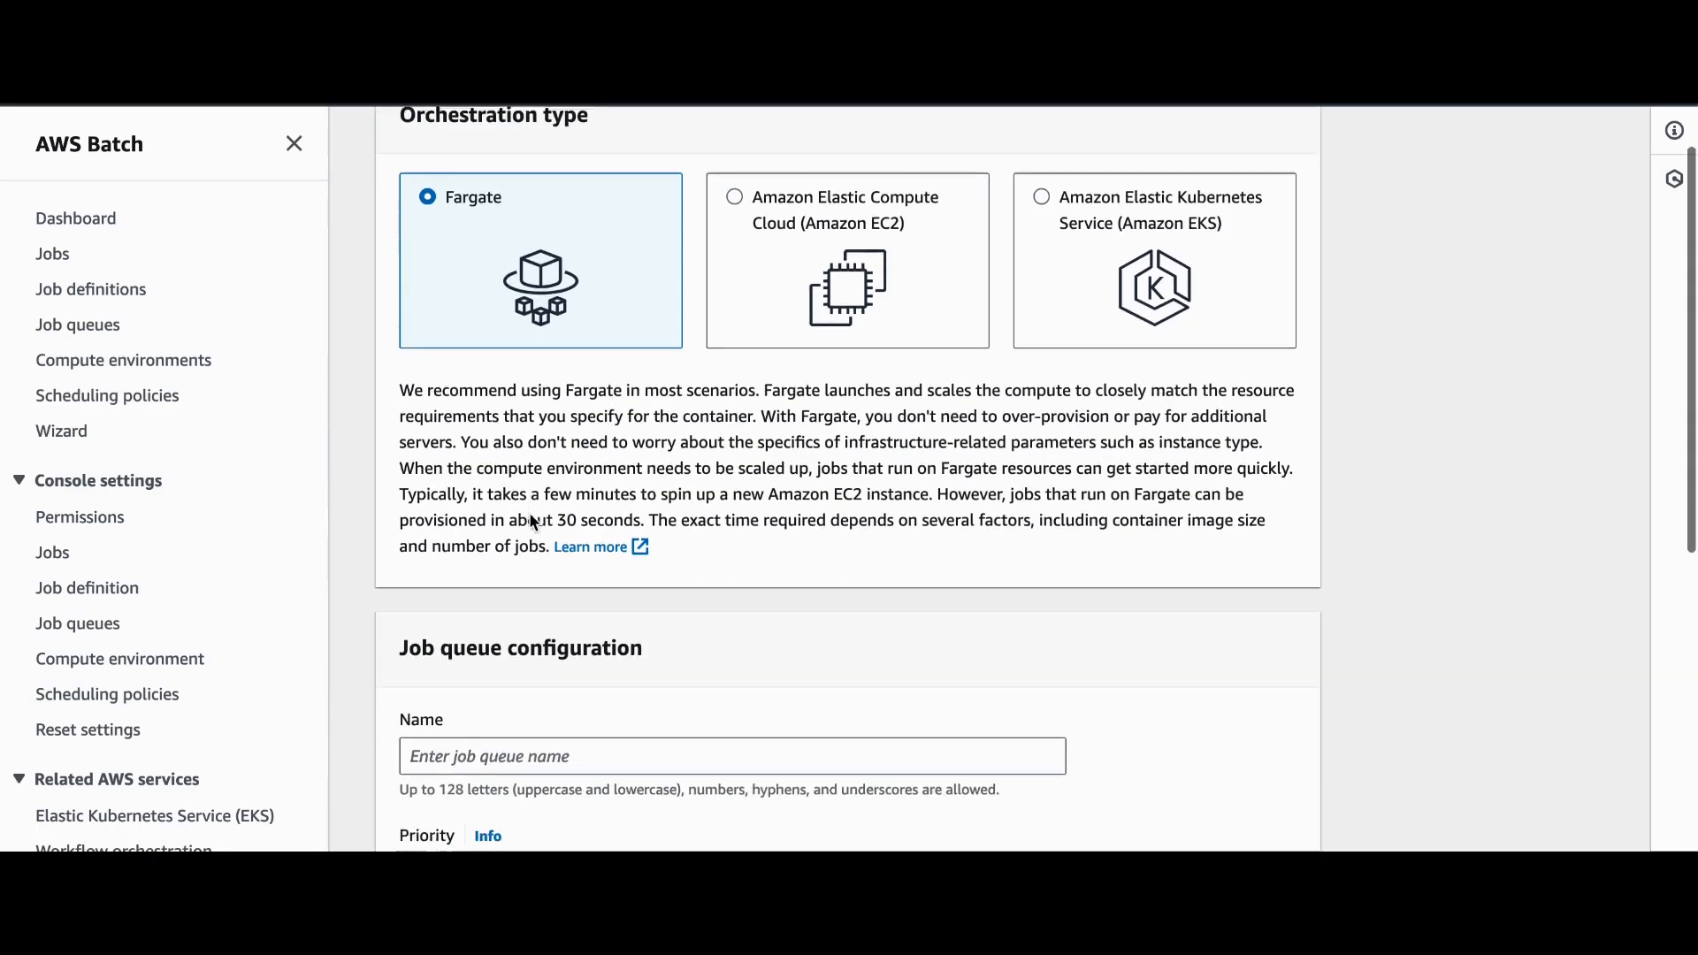
click(505, 639)
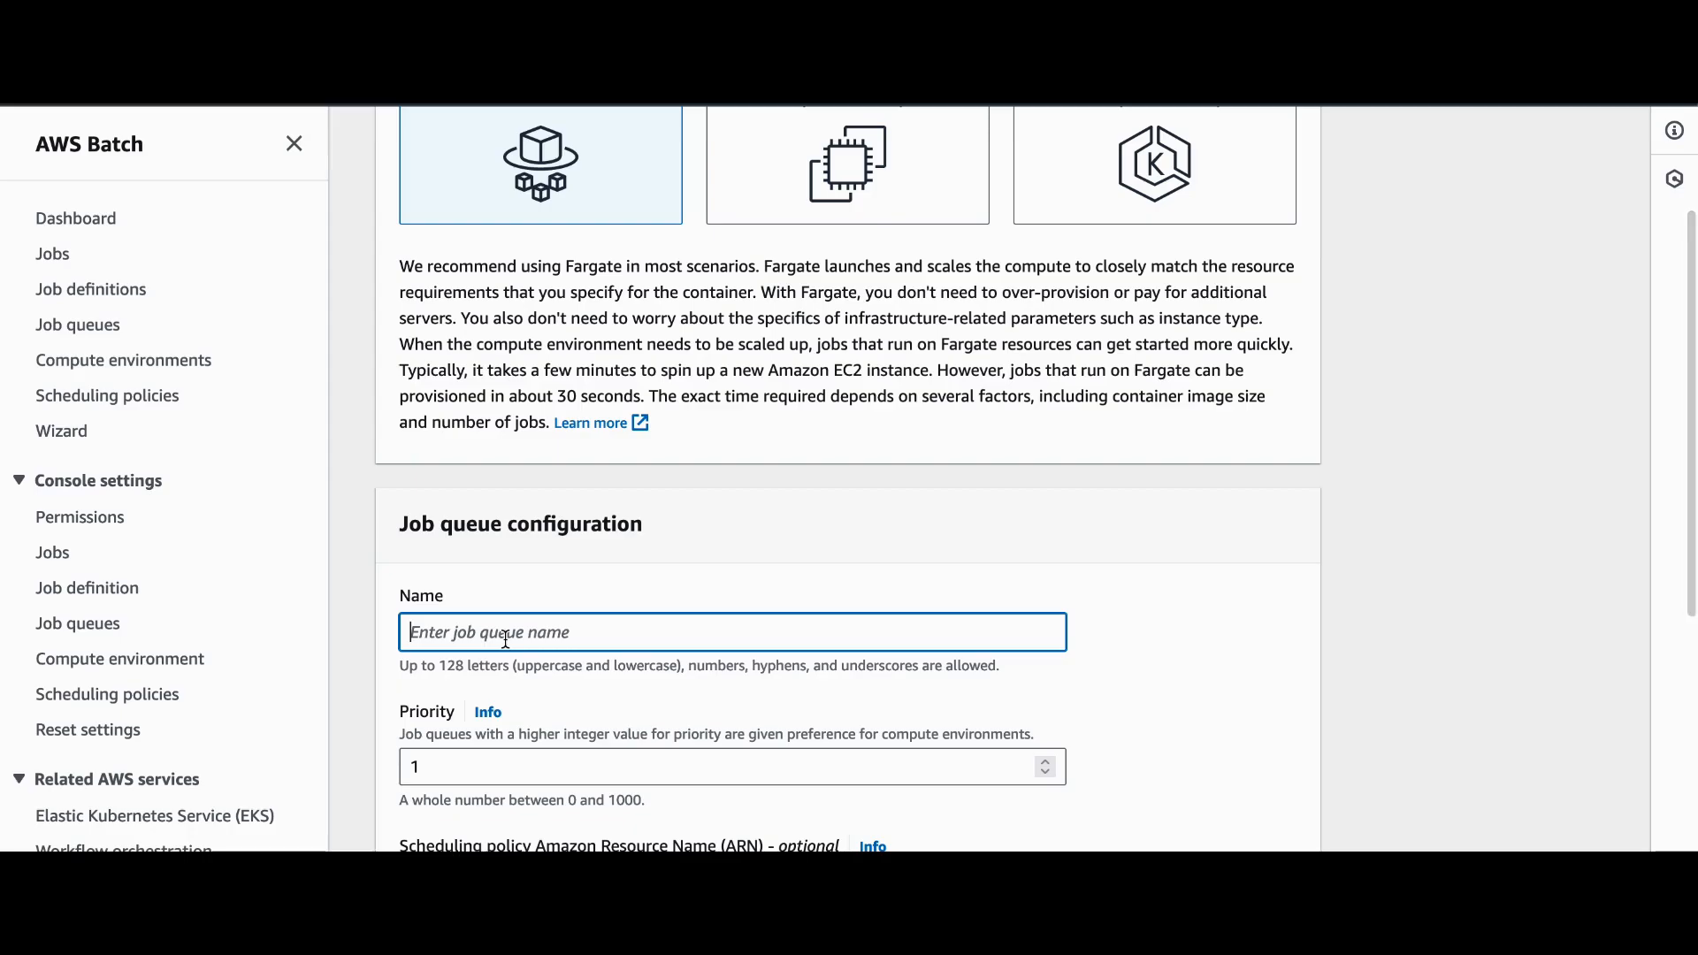
text(MyTask)
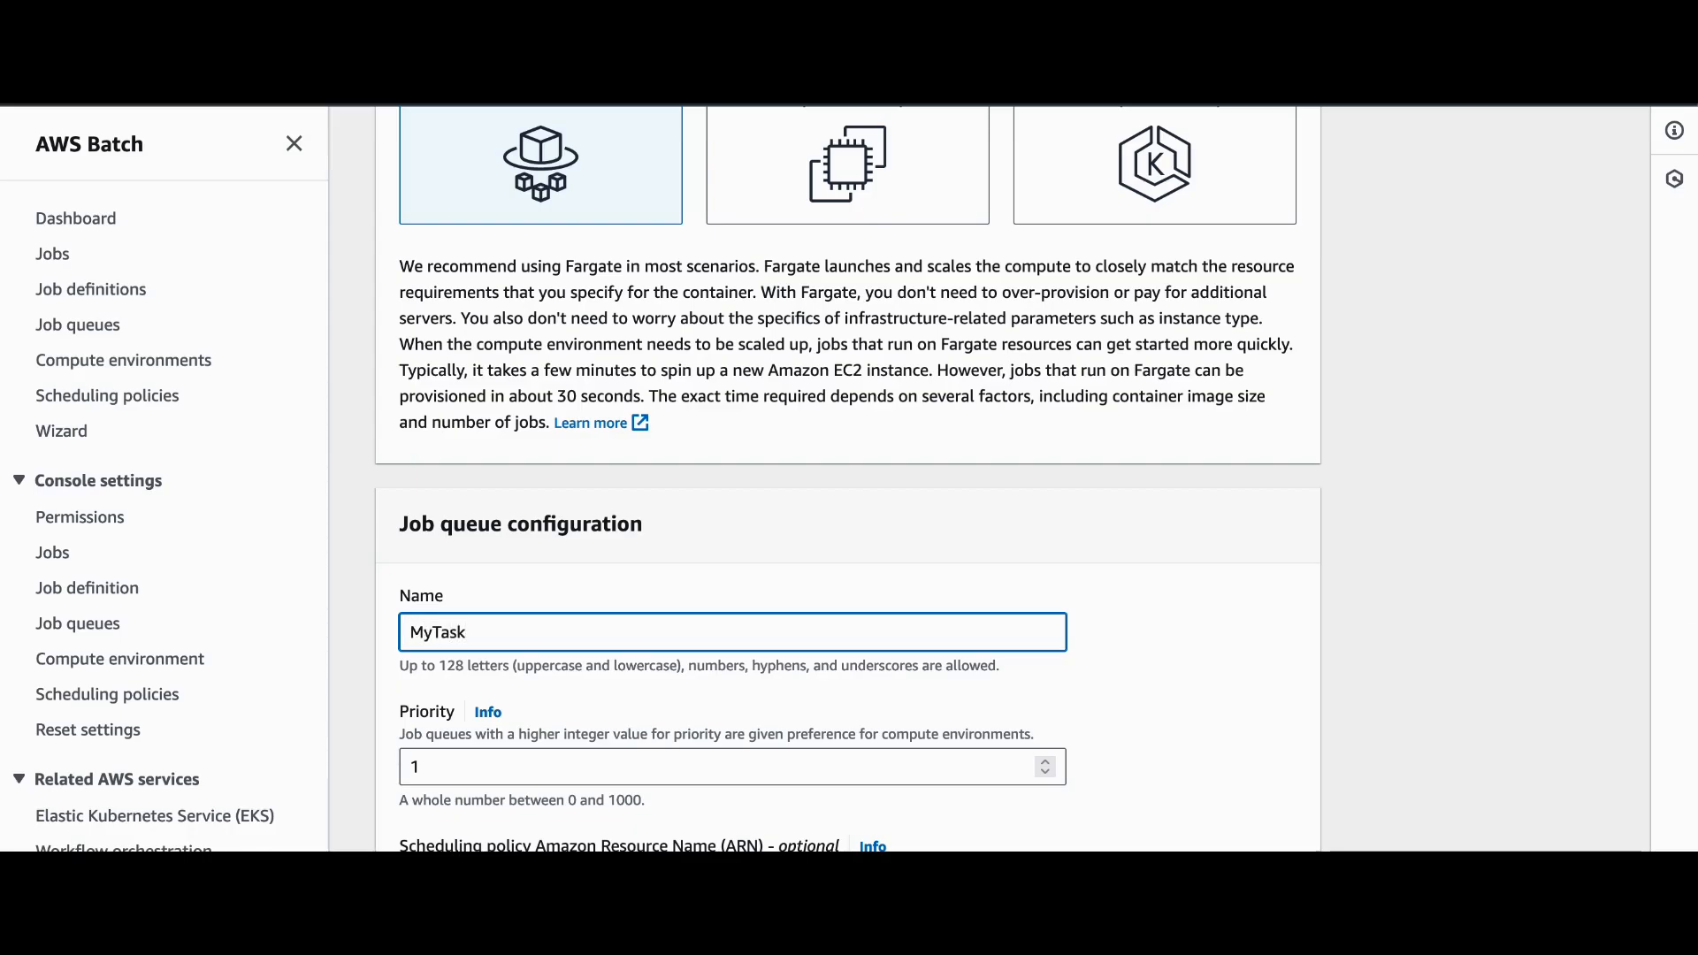
text(JobQueue)
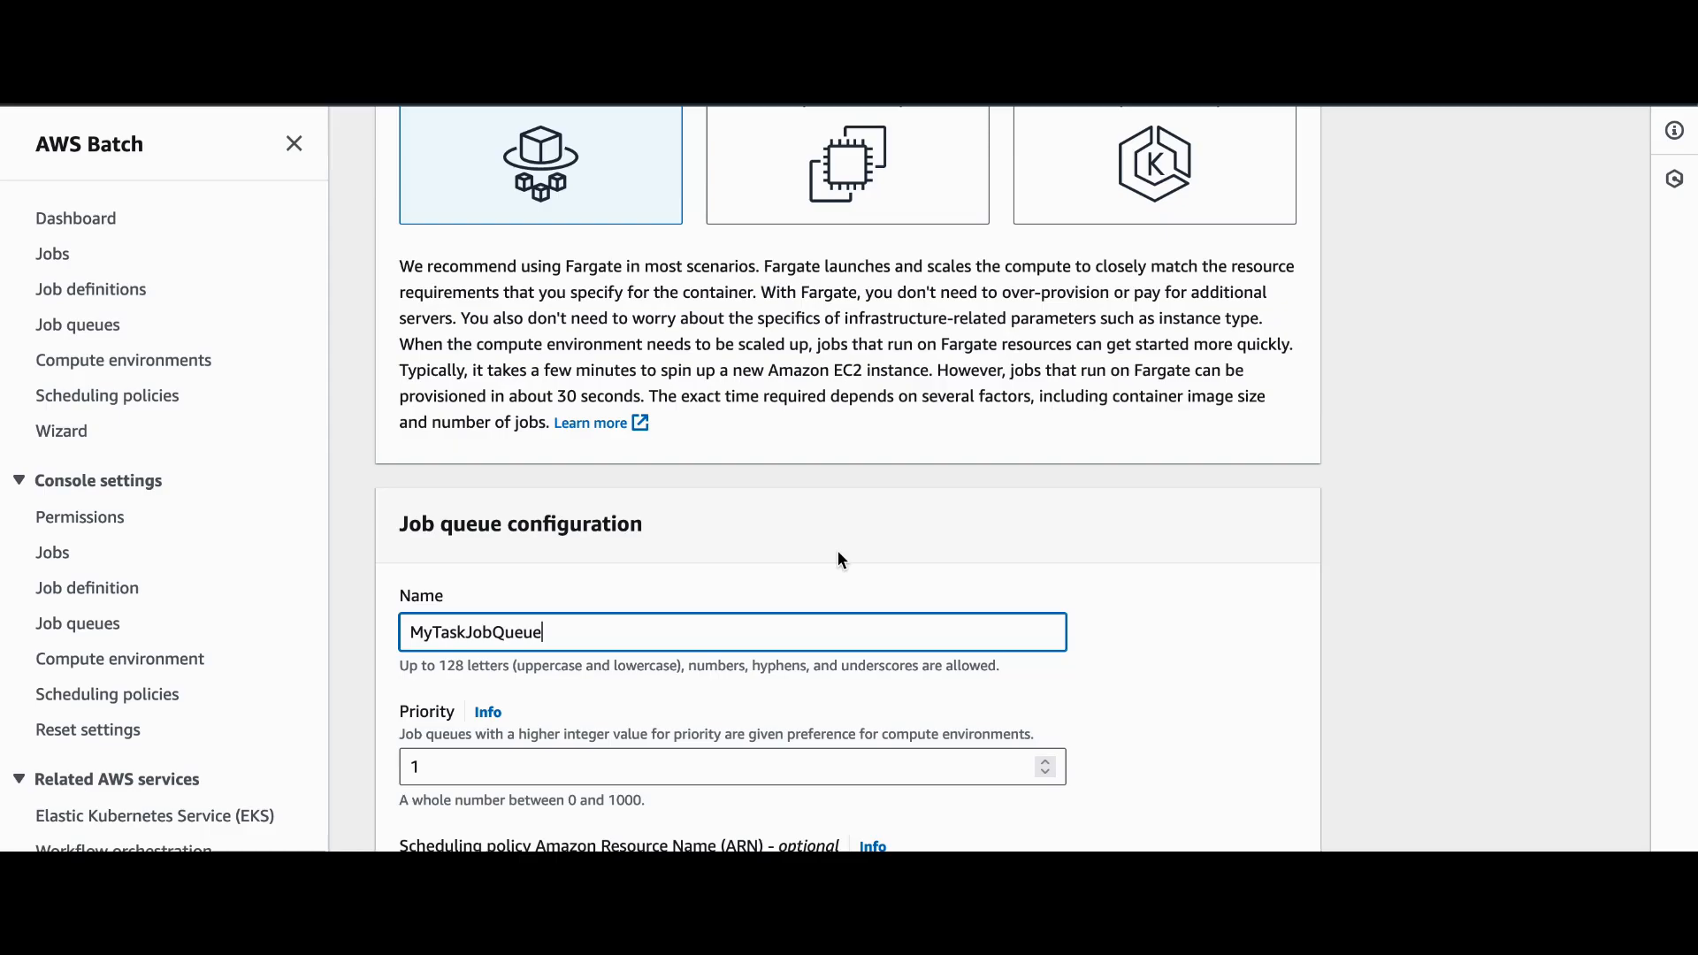
Check the job queue instructions in the notes, connect MyTaskComputeEnv to the queue, and create the job queue
scroll(842, 560, down, 5)
scroll(842, 560, down, 2)
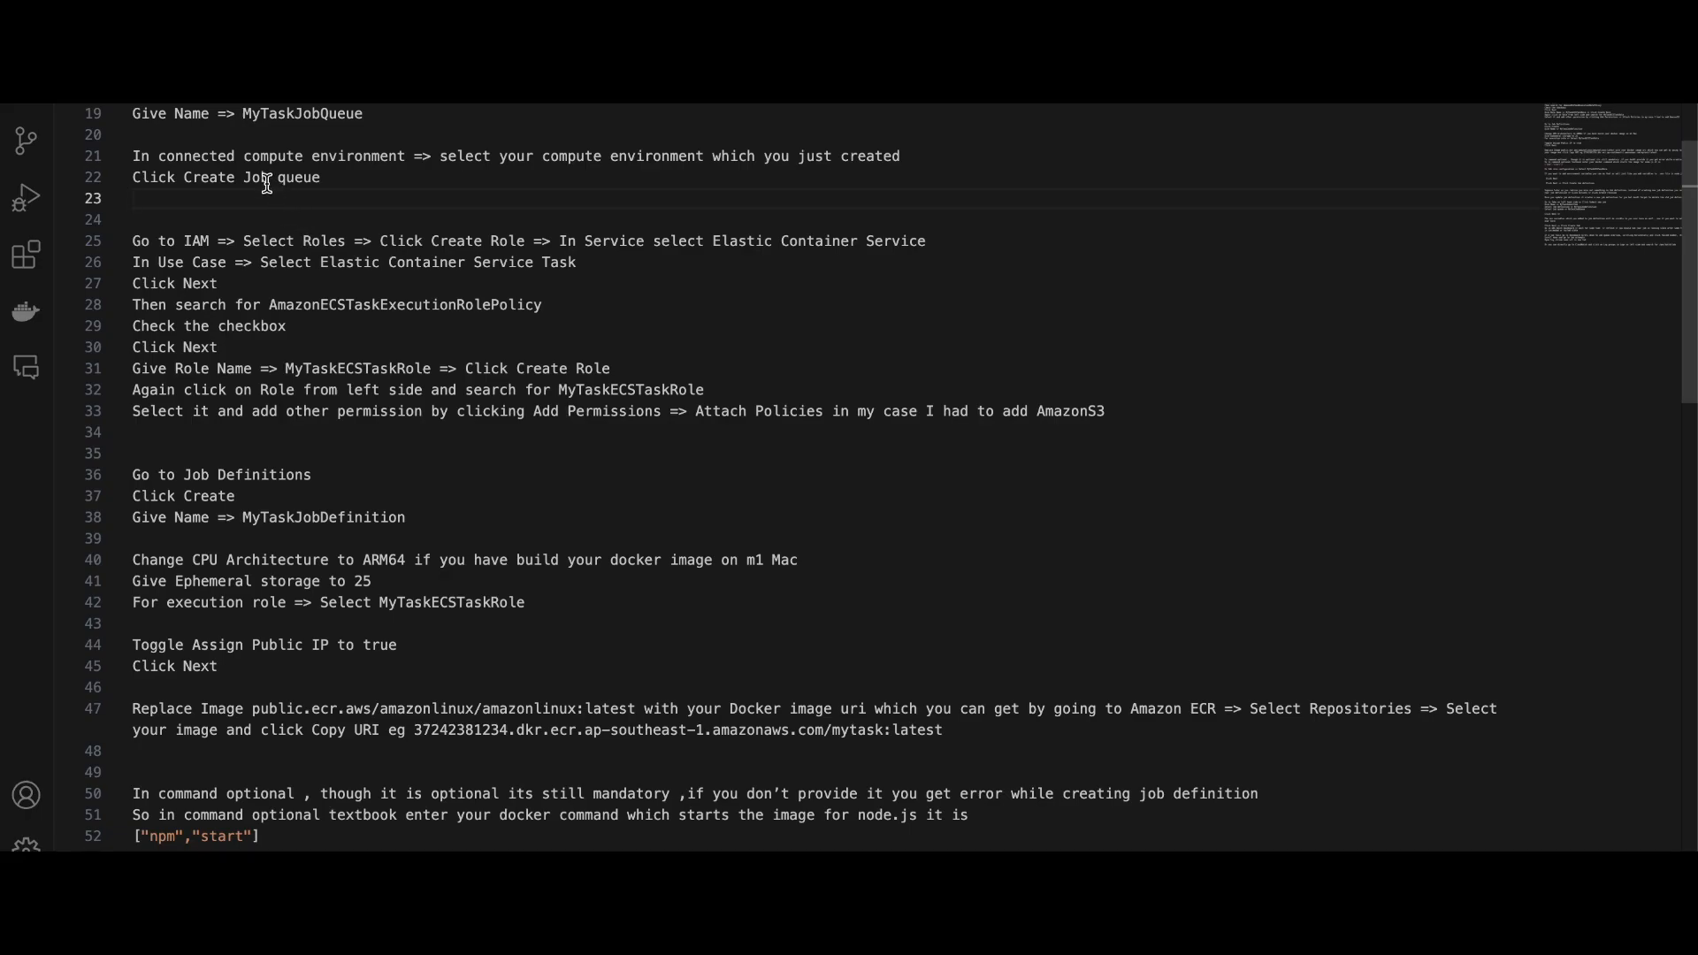
scroll(289, 212, down, 3)
scroll(290, 211, up, 5)
scroll(289, 211, down, 1)
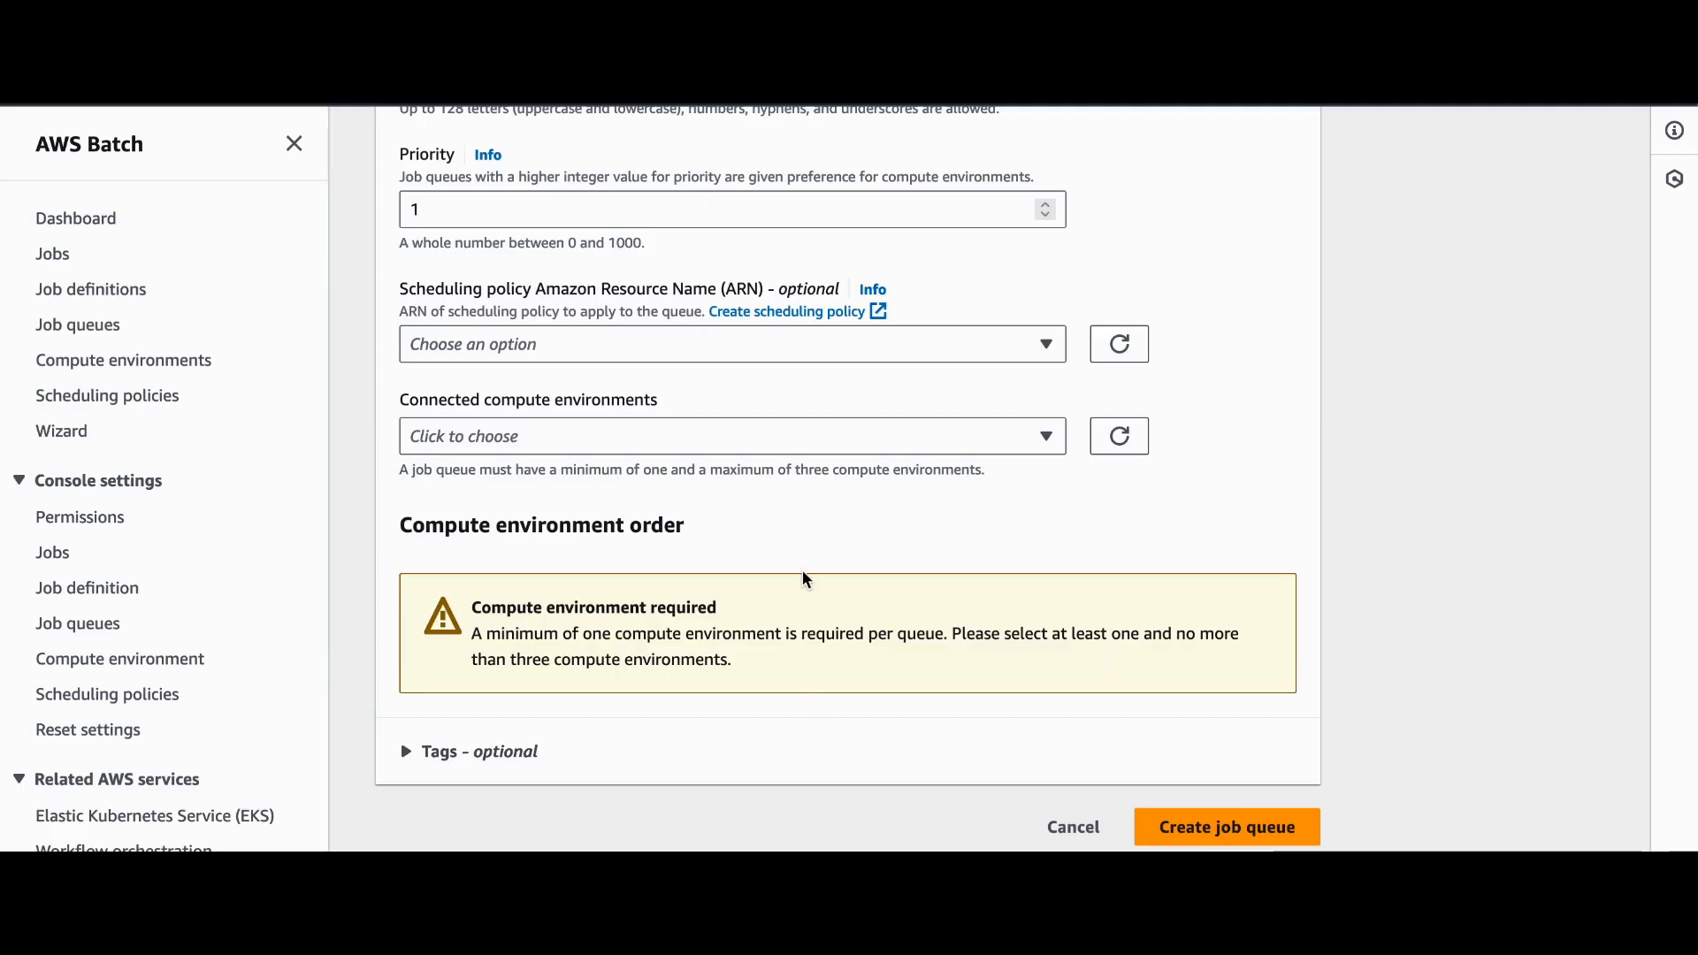
click(645, 448)
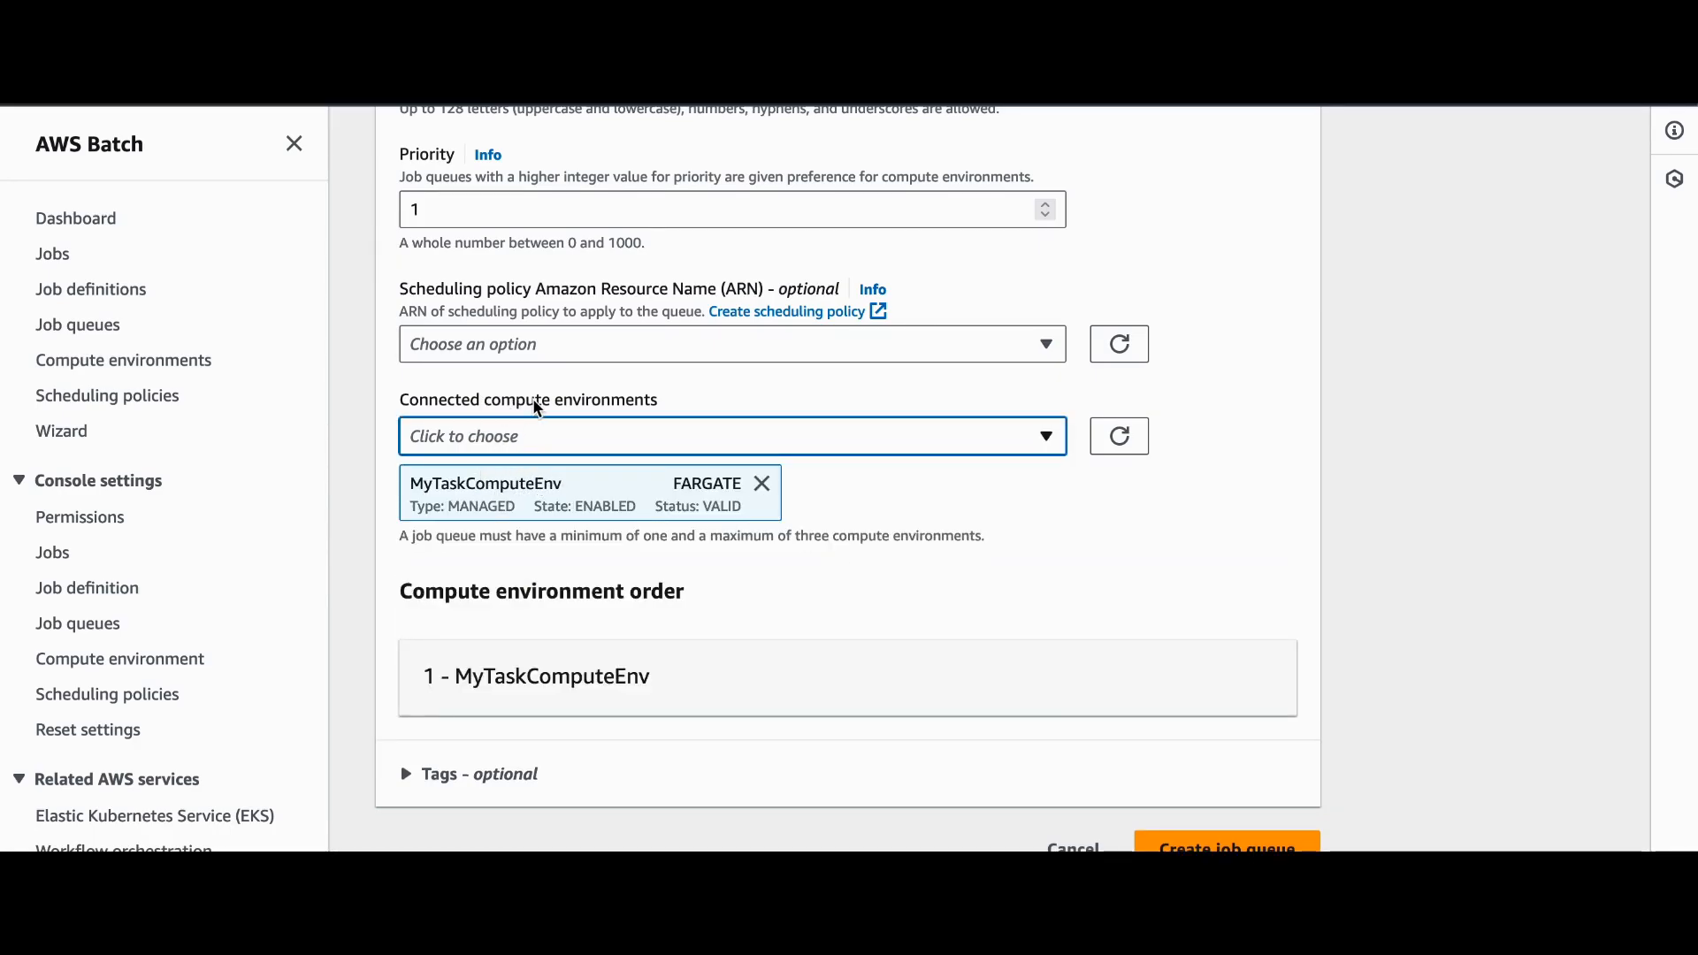
scroll(1149, 708, down, 1)
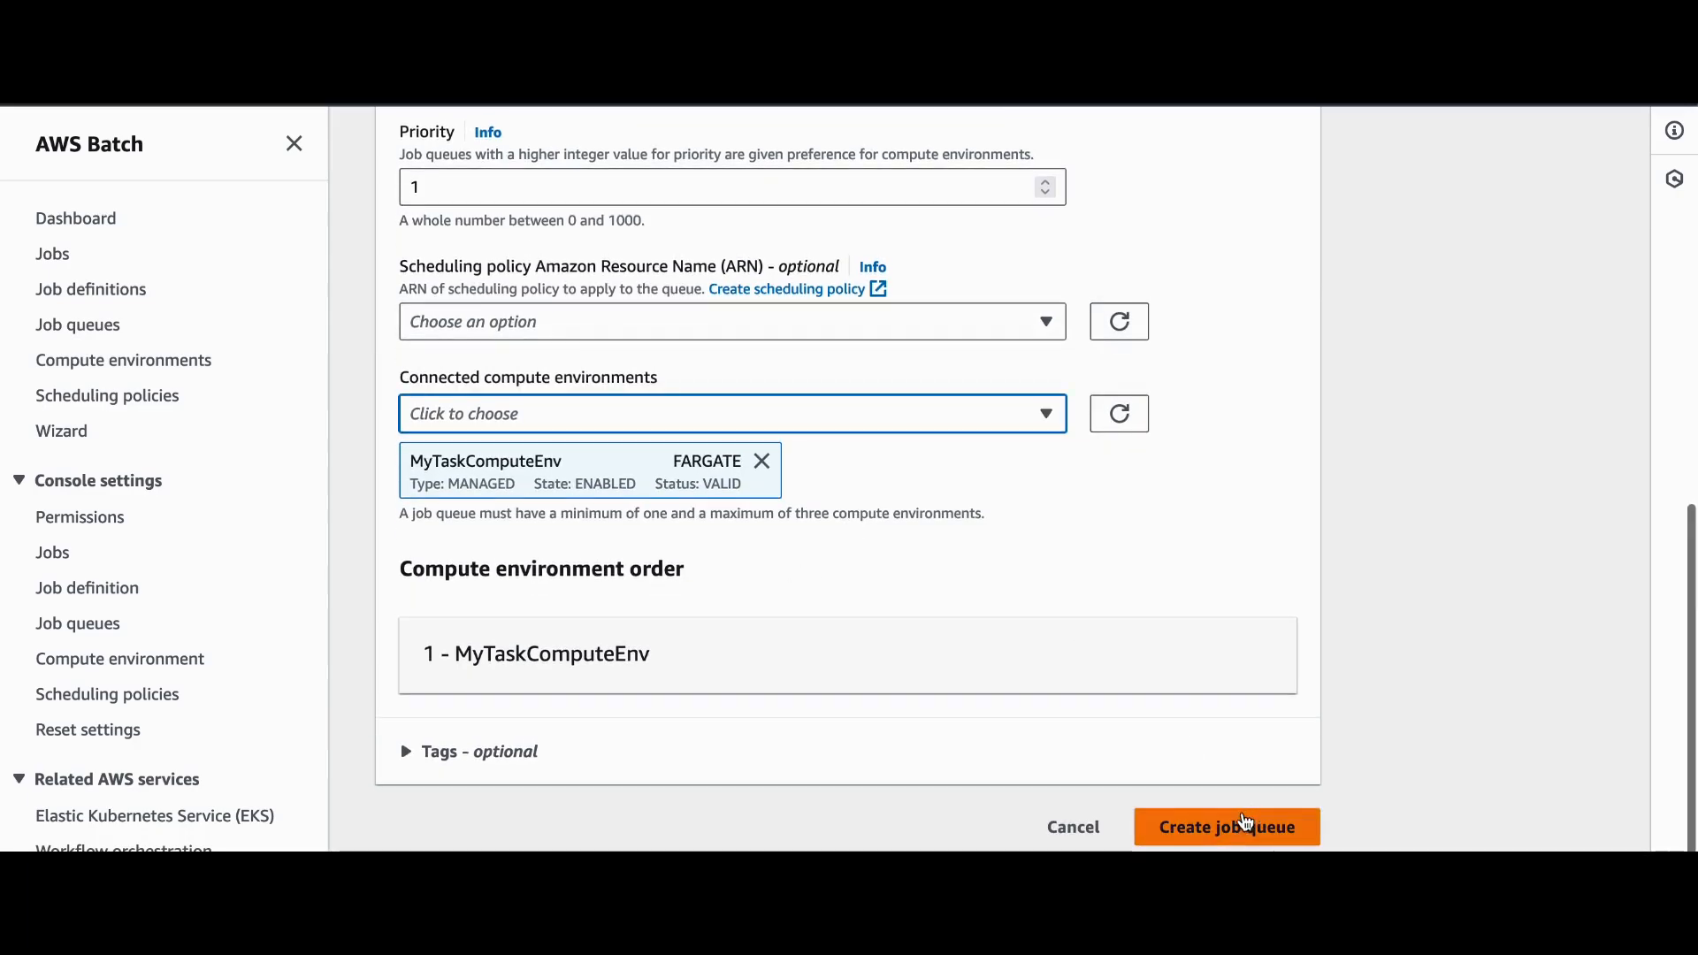
click(1246, 825)
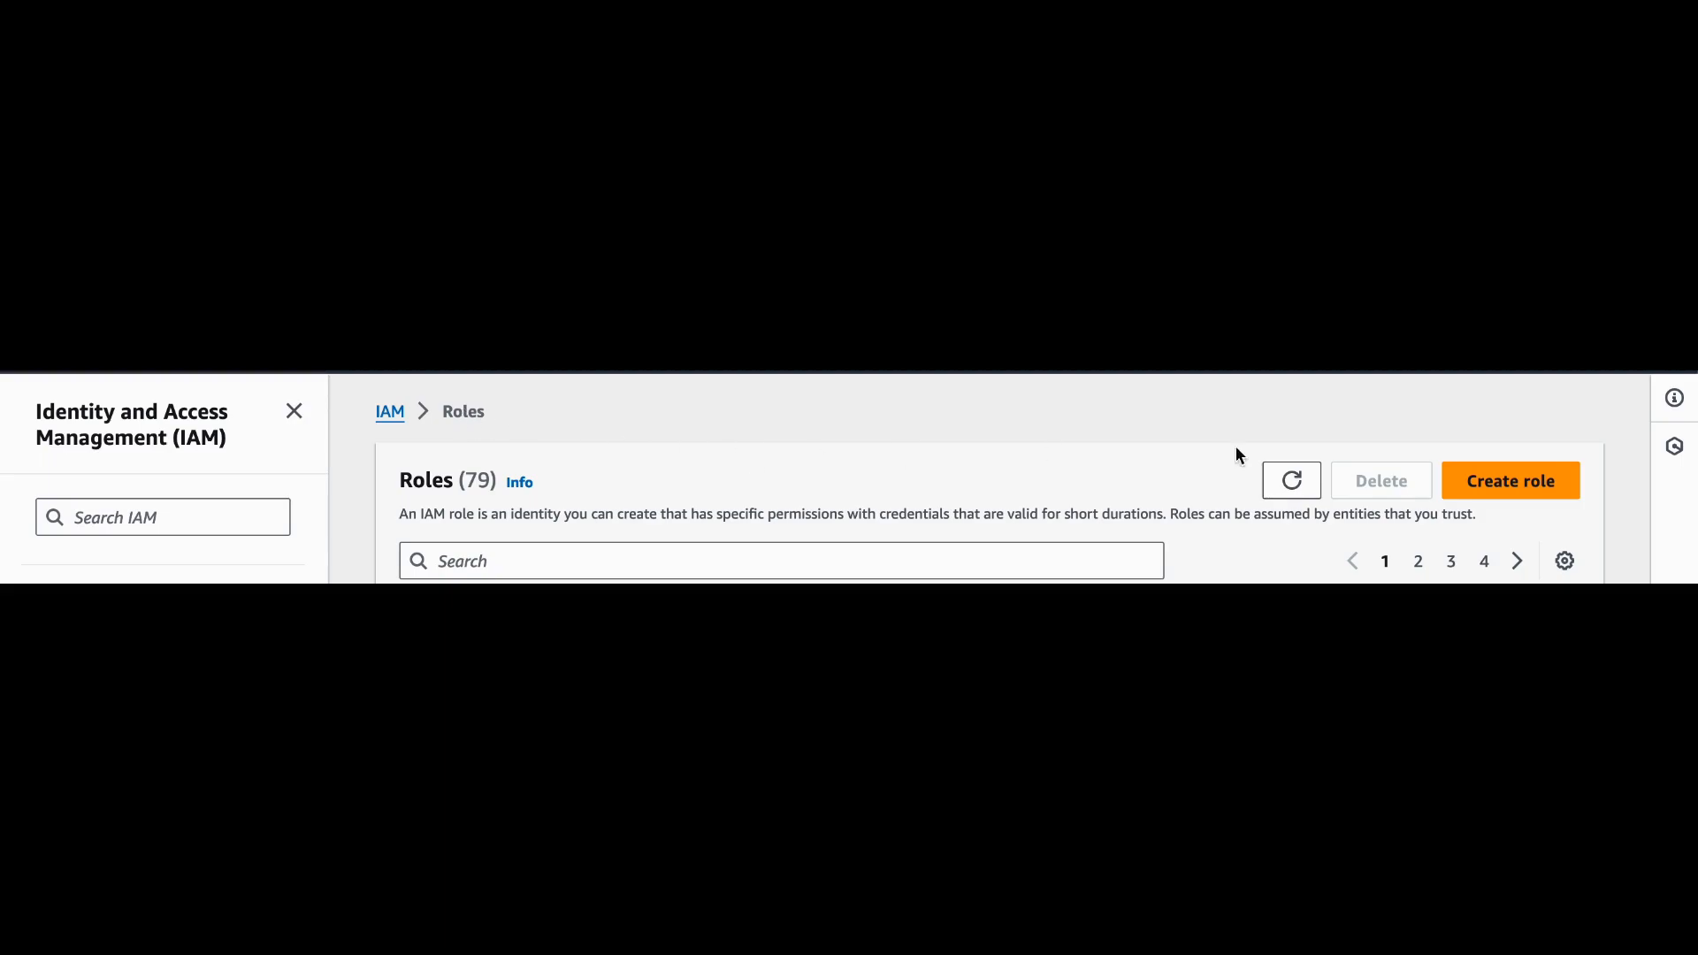
Start a new IAM role with Elastic Container Service as the trusted service and Elastic Container Service Task as its use case
click(1514, 478)
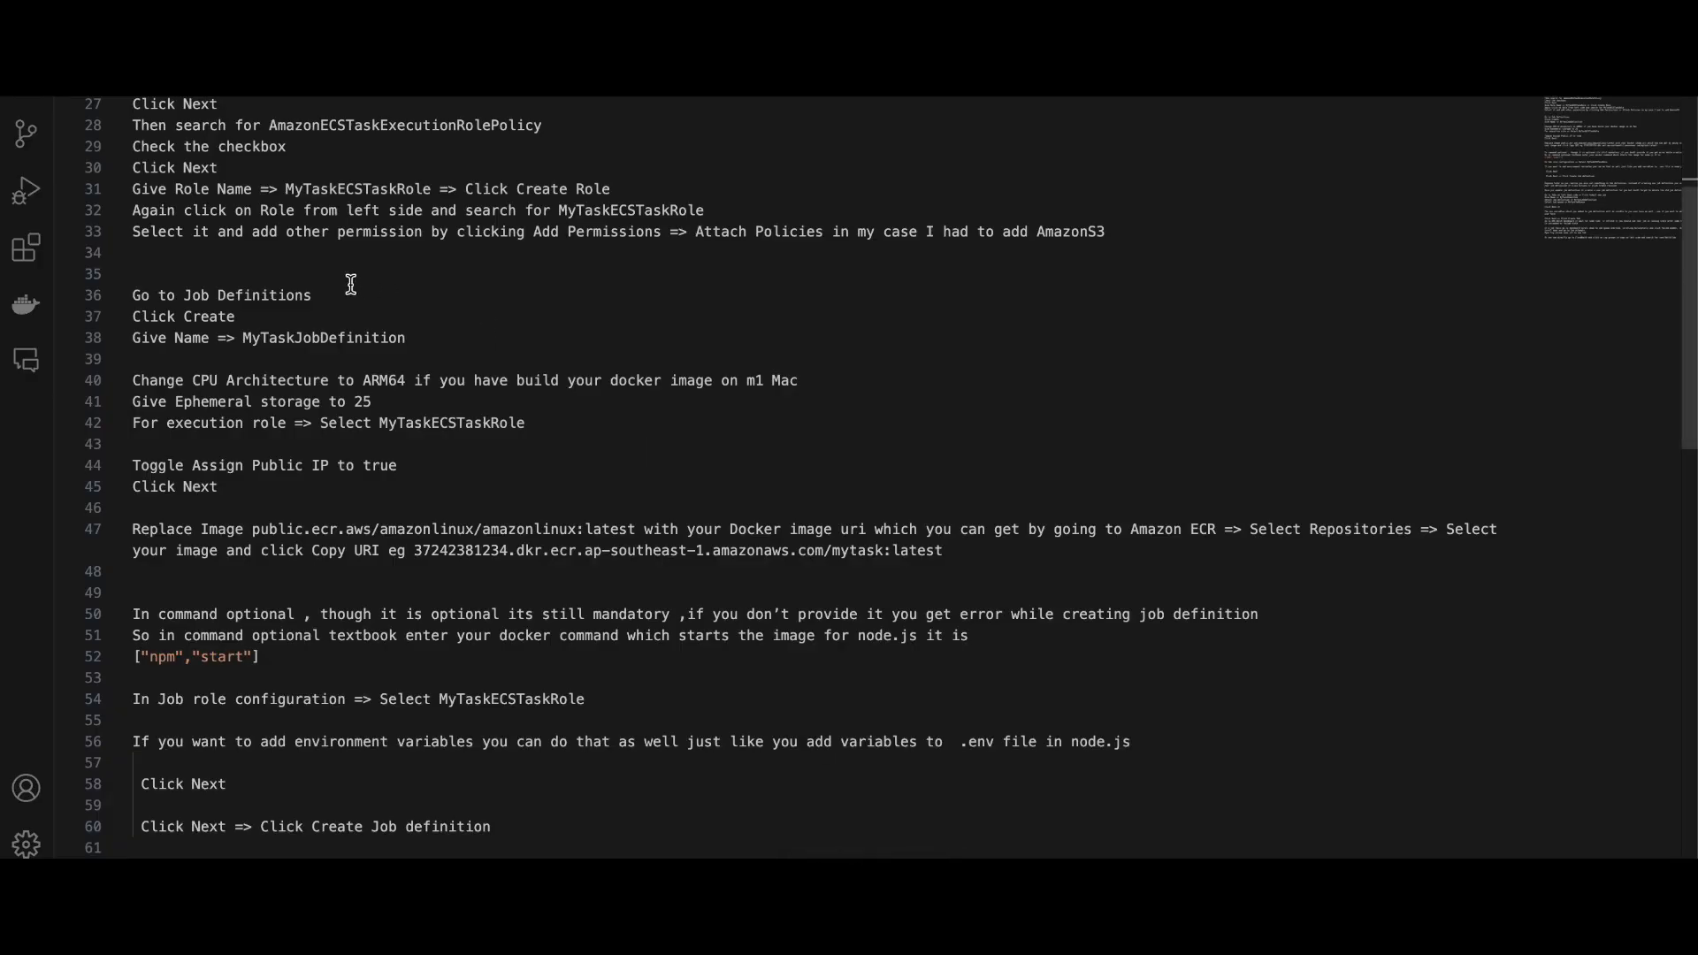
scroll(351, 284, up, 2)
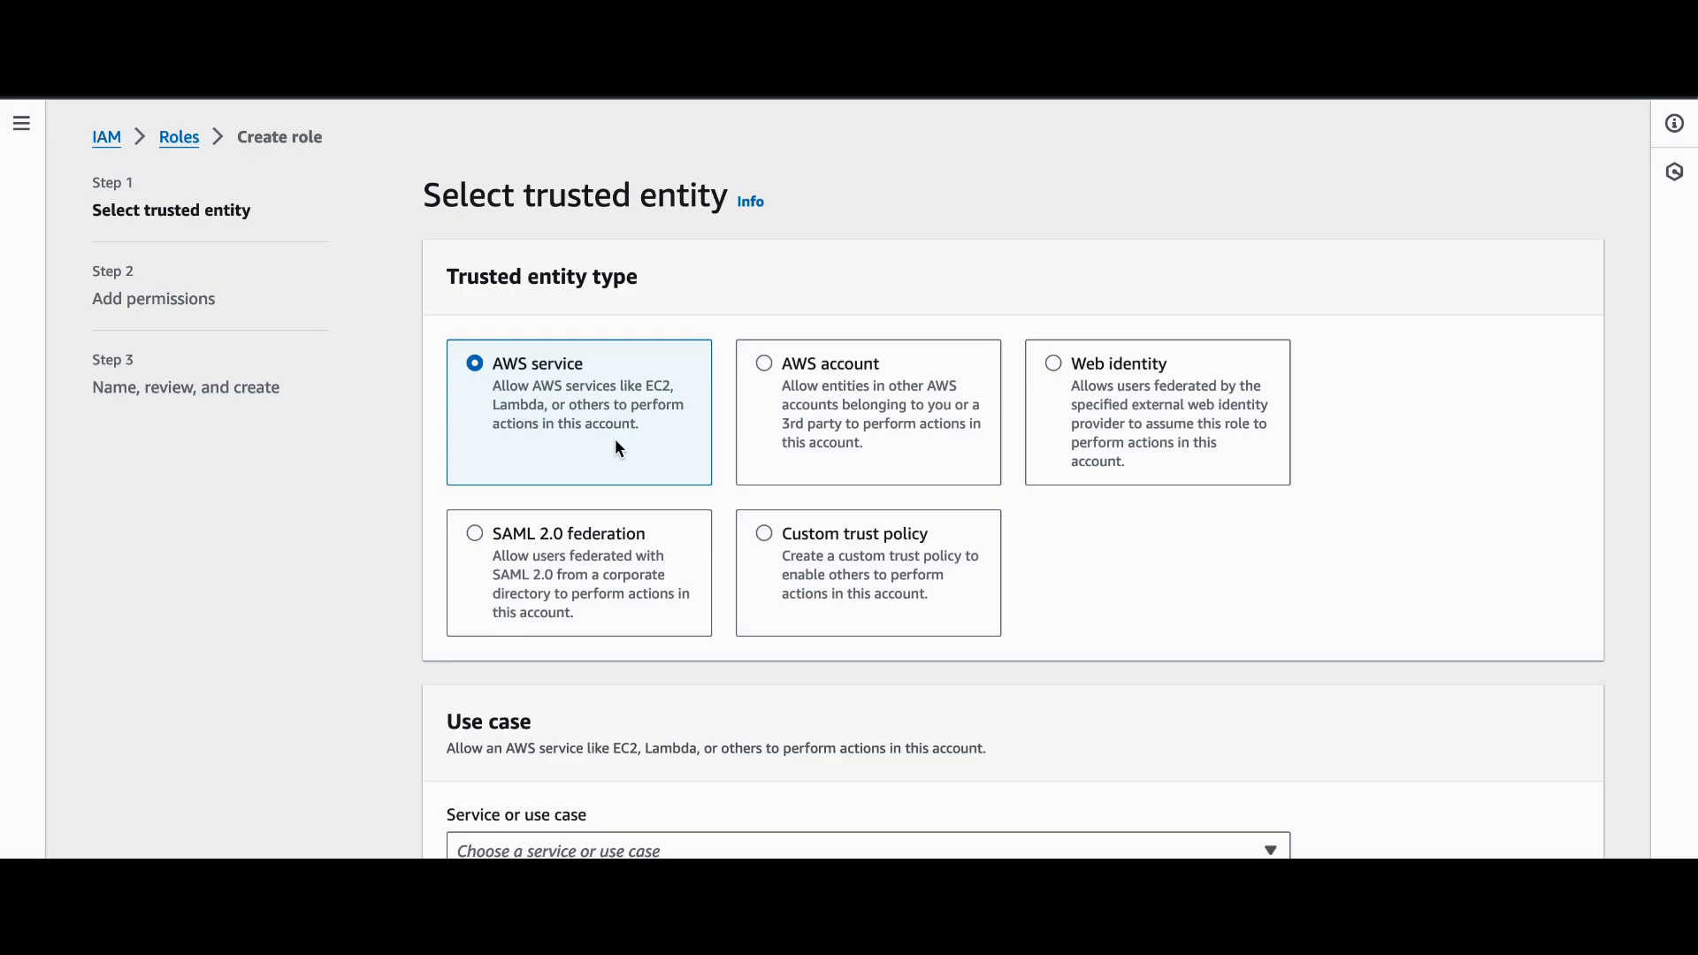
scroll(550, 385, down, 1)
scroll(555, 397, down, 1)
click(533, 741)
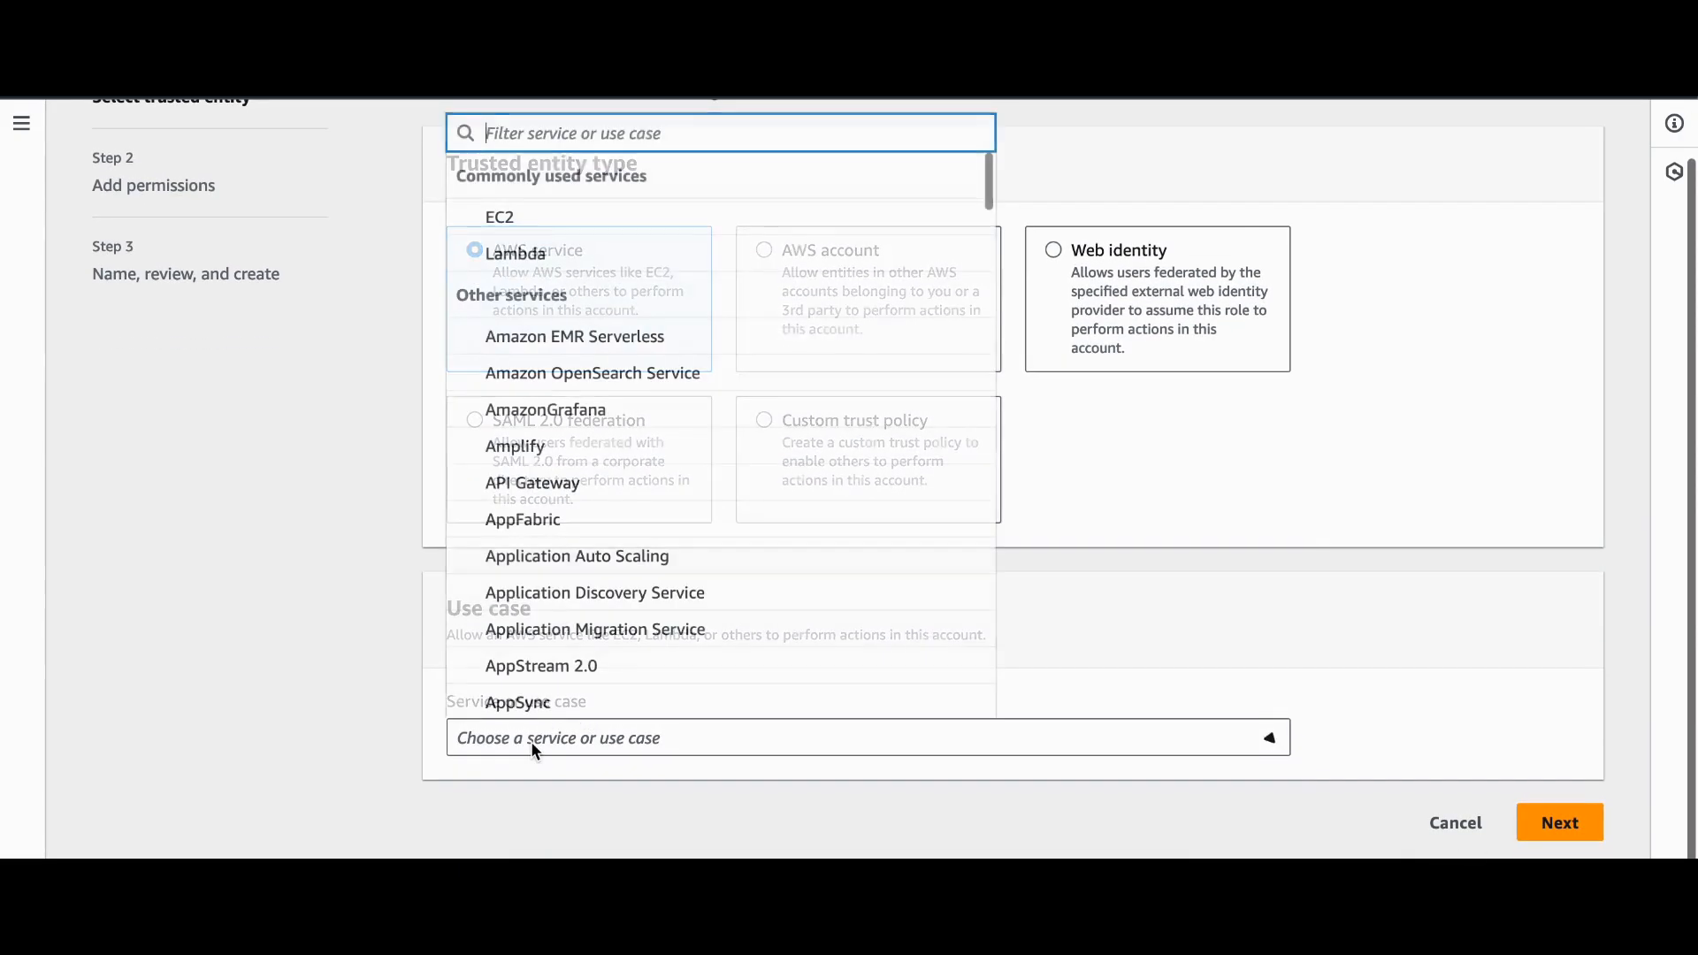
text(el)
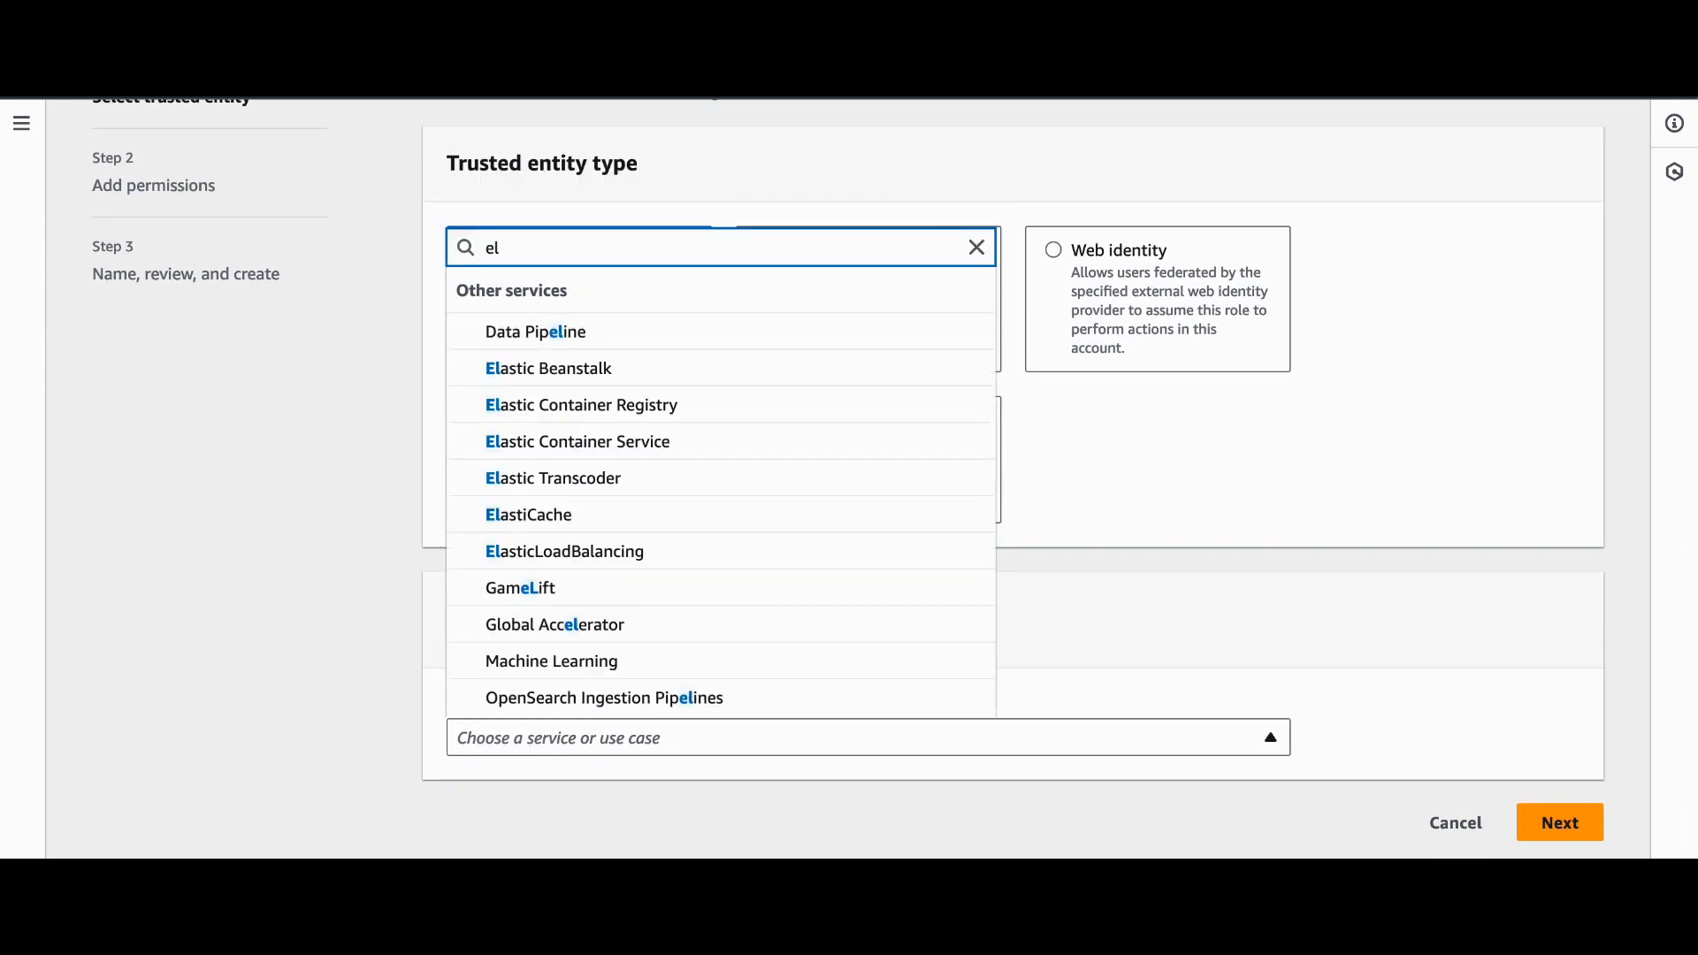
text(astic)
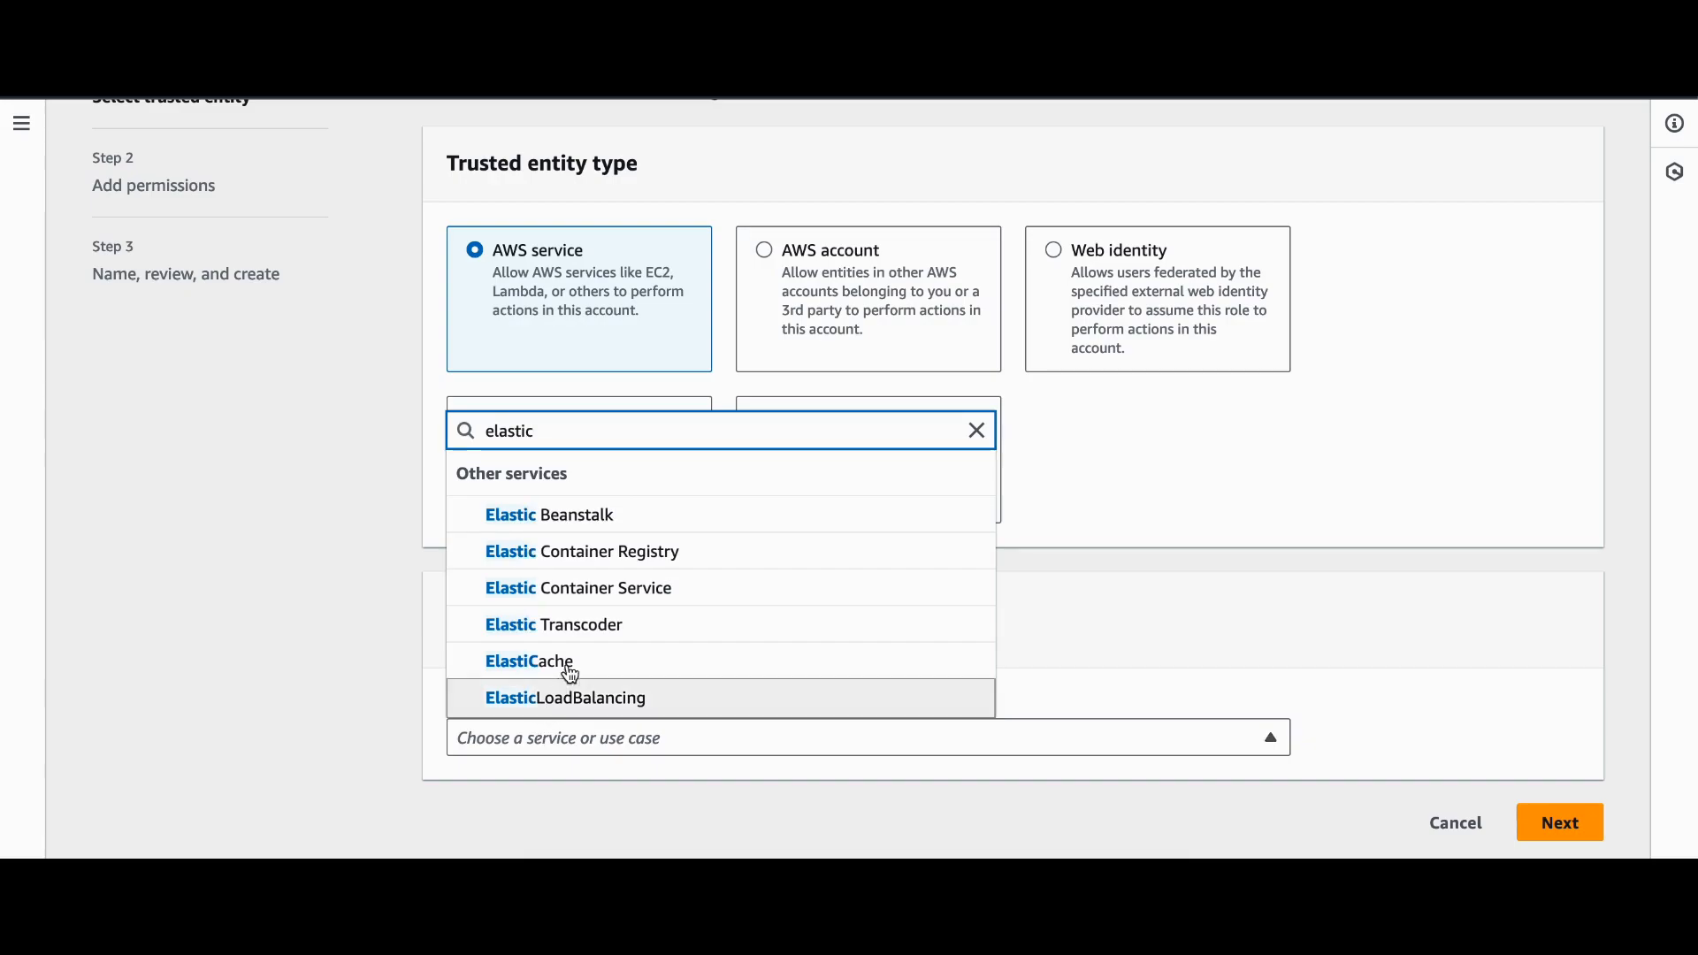
click(610, 589)
scroll(845, 655, down, 3)
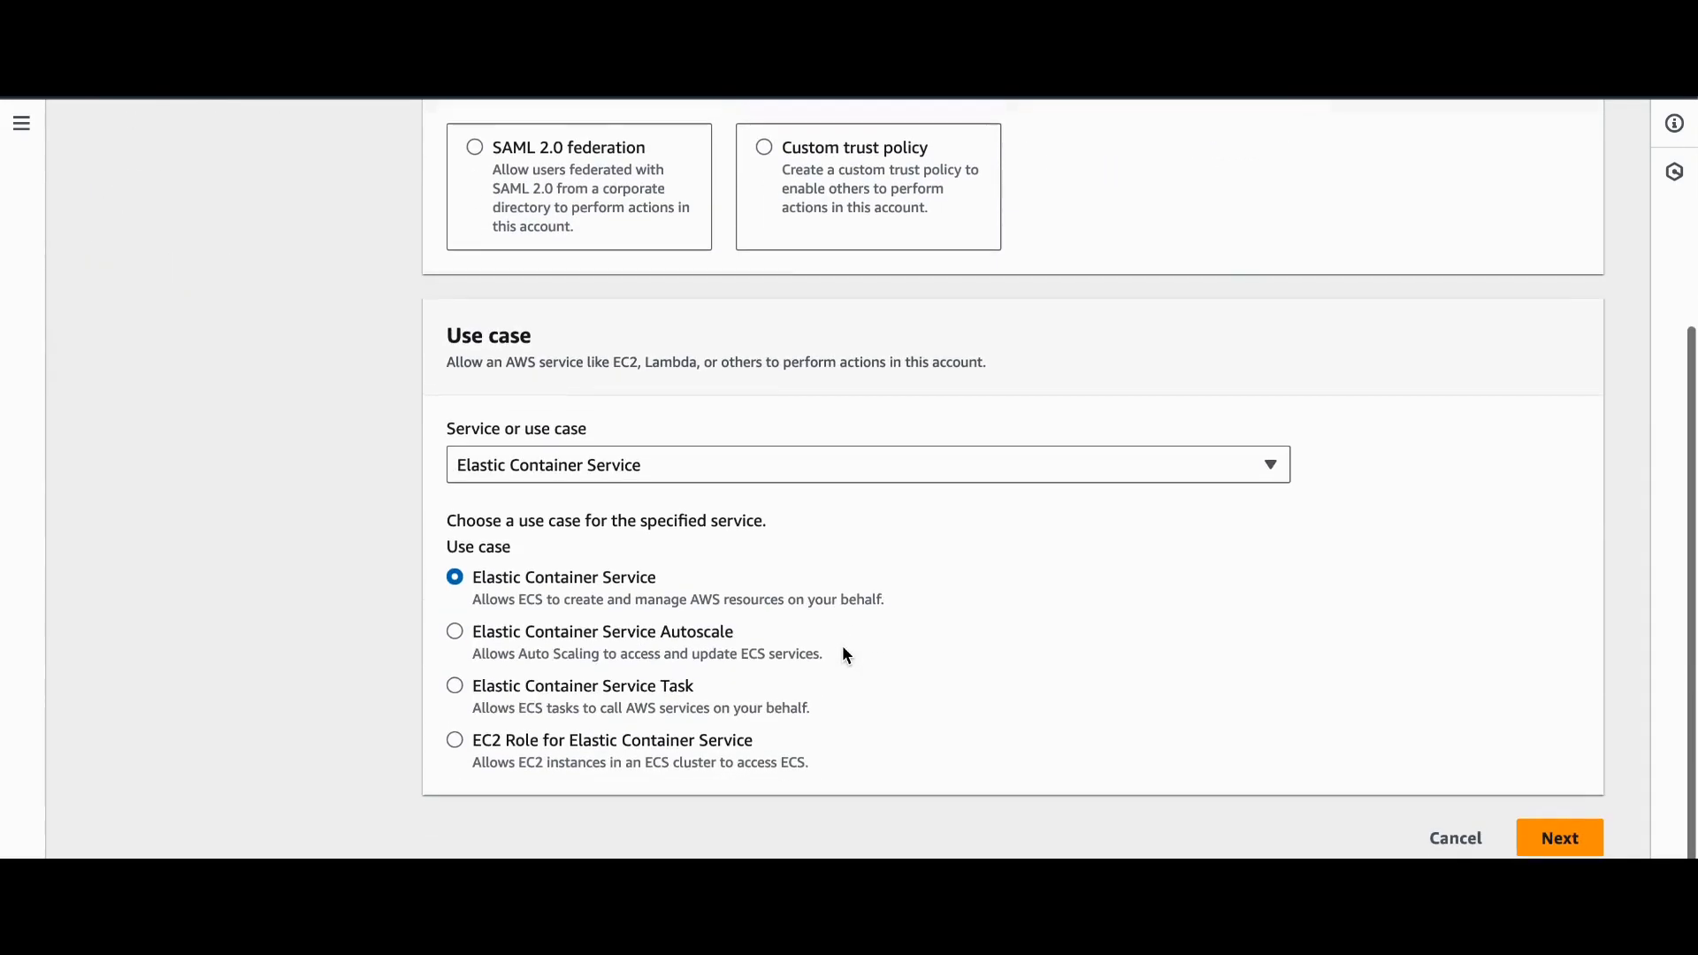
click(456, 671)
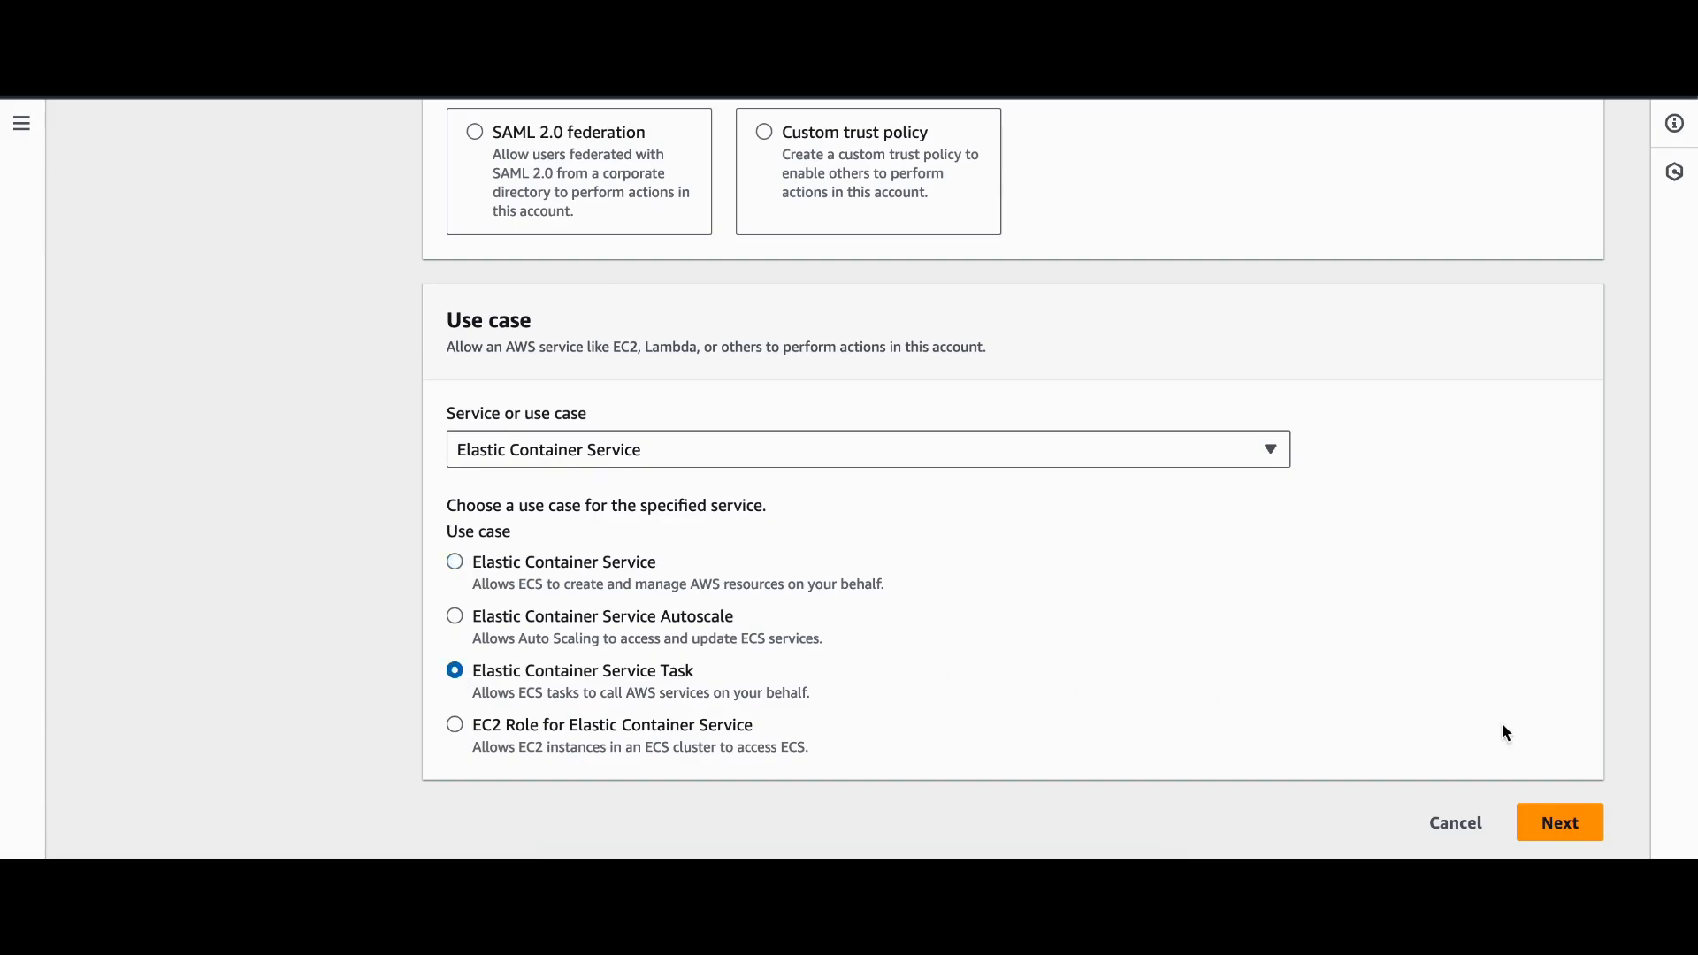
click(1563, 822)
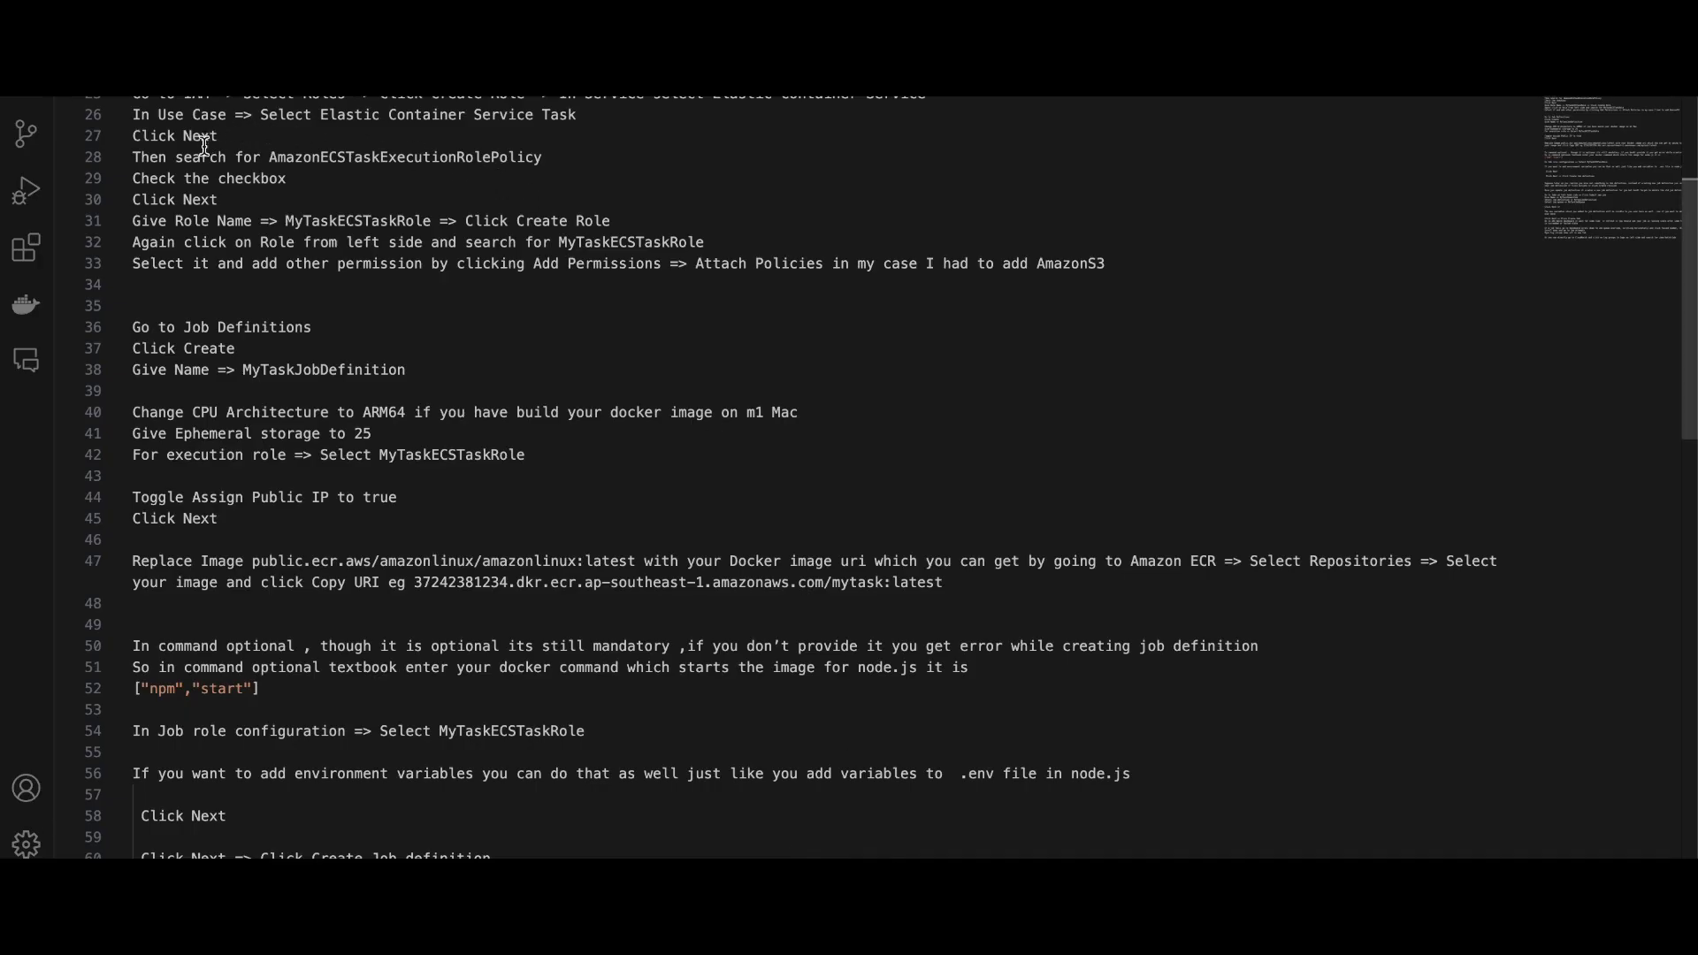
Find the AmazonECSTaskExecutionRolePolicy named in the notes and select it as the new role's permissions policy
double_click(294, 157)
key(ctrl+c)
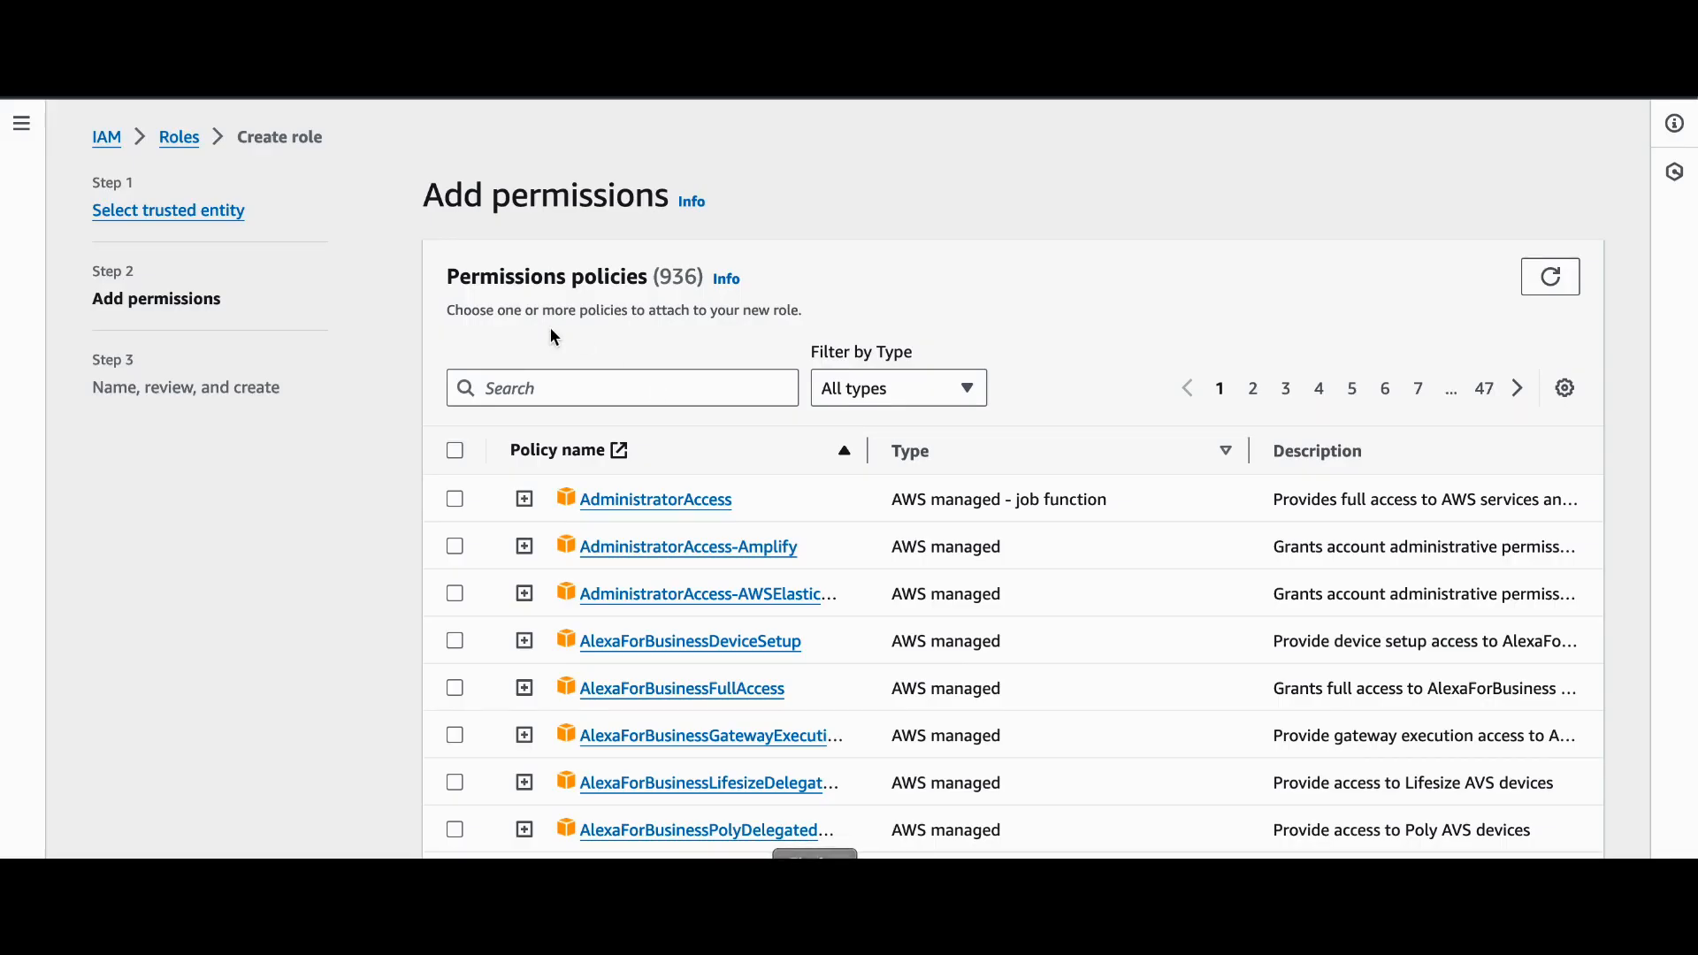
click(548, 383)
key(ctrl+v)
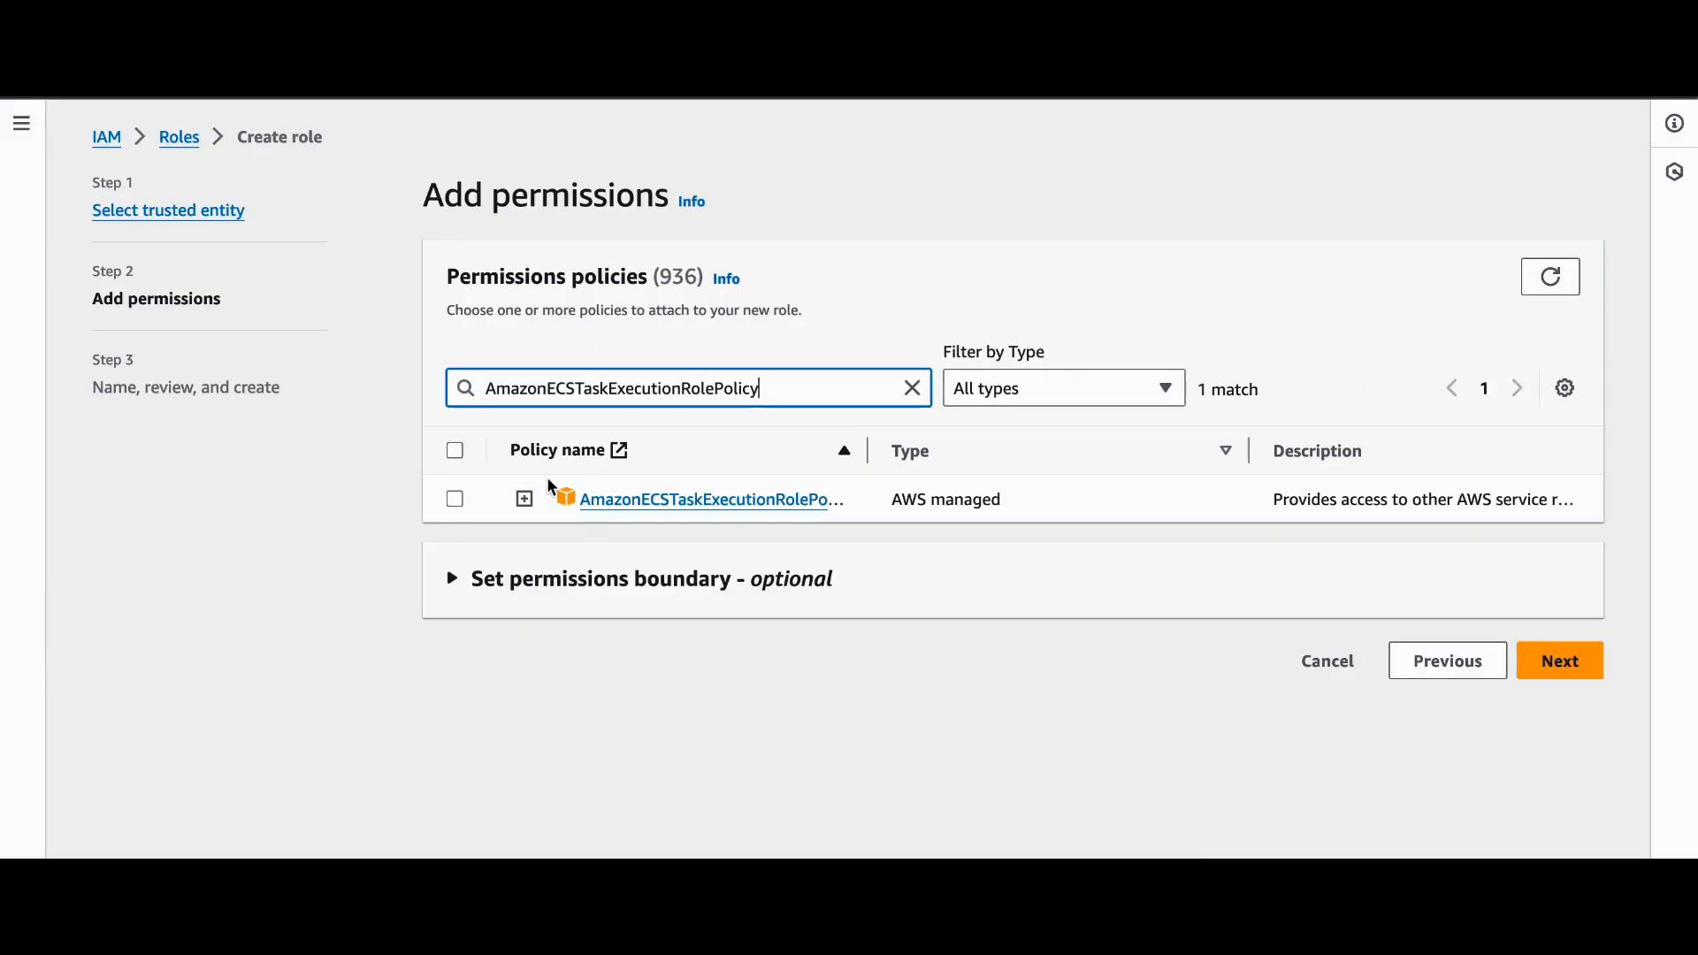
click(456, 499)
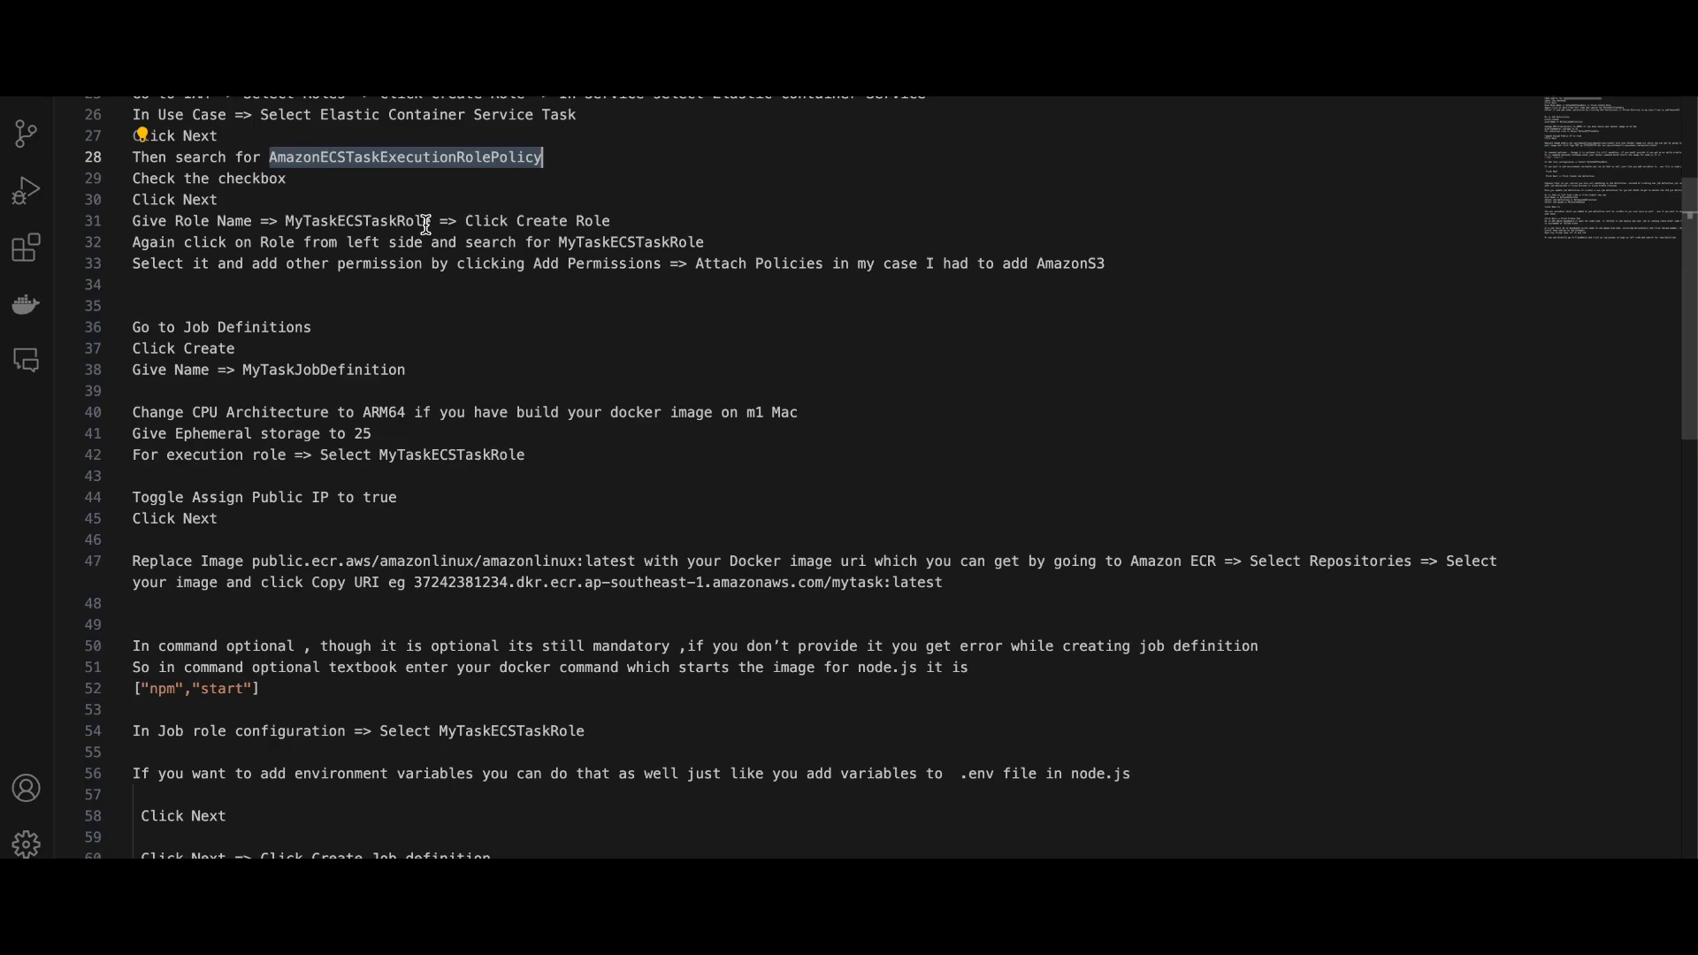
Name the role MyTaskECSTaskRole as given in the notes, keep the default description, and create the role
double_click(366, 220)
key(ctrl+c)
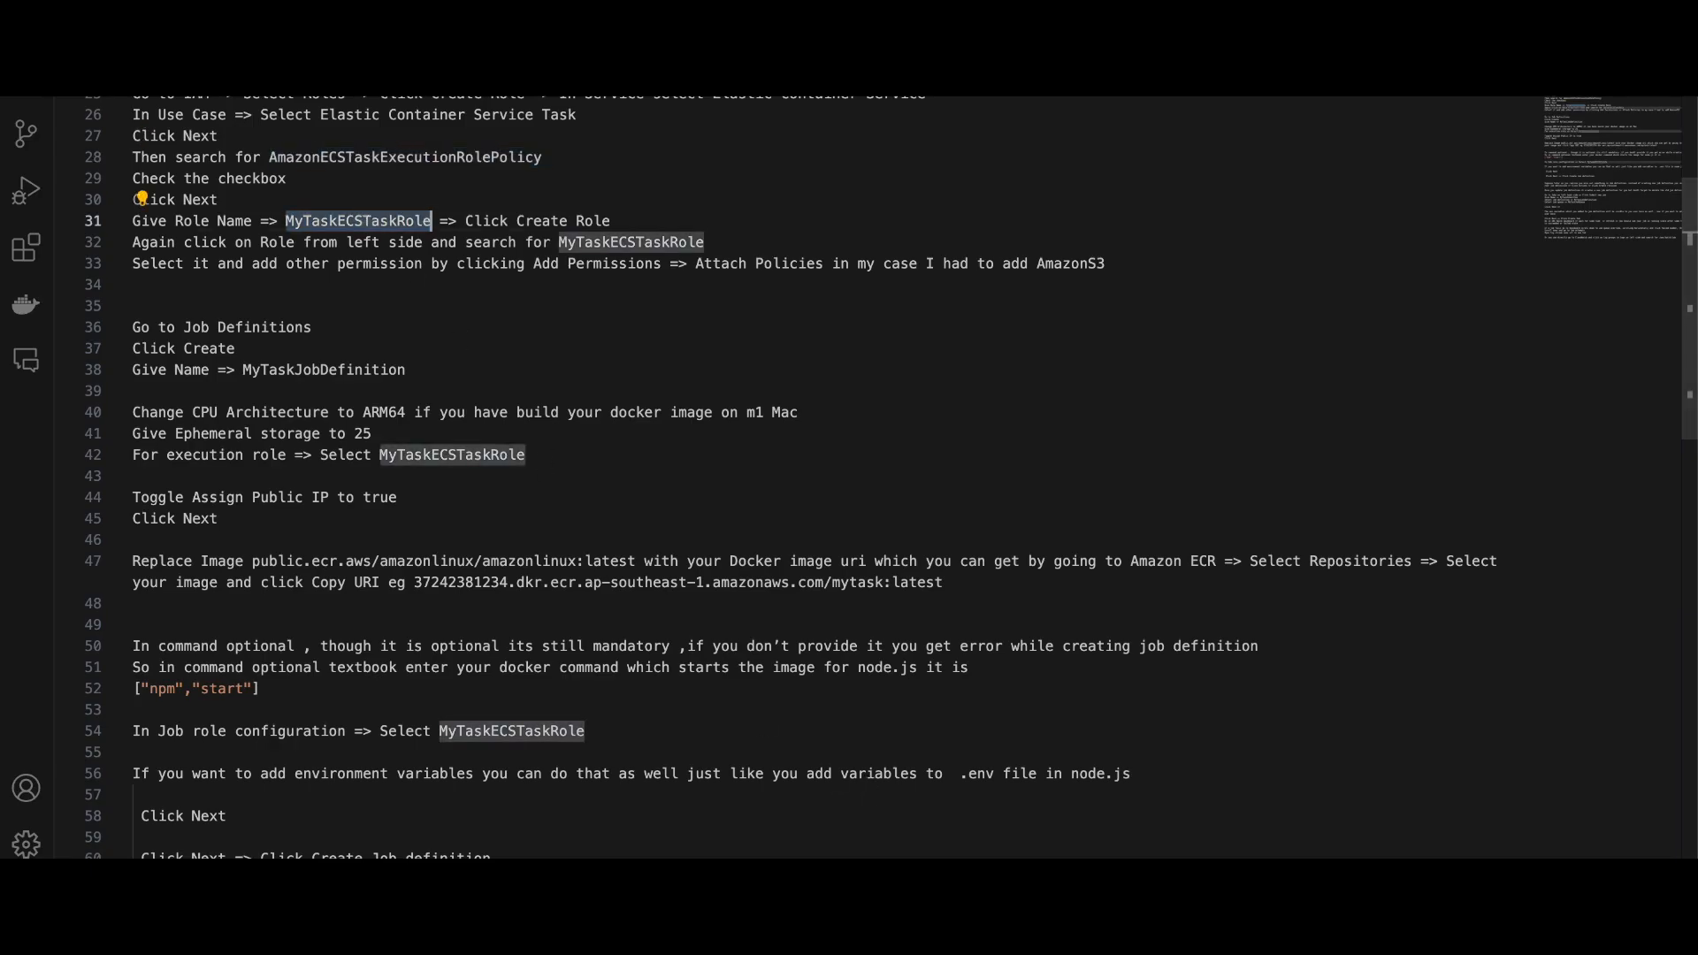
click(813, 898)
click(1560, 660)
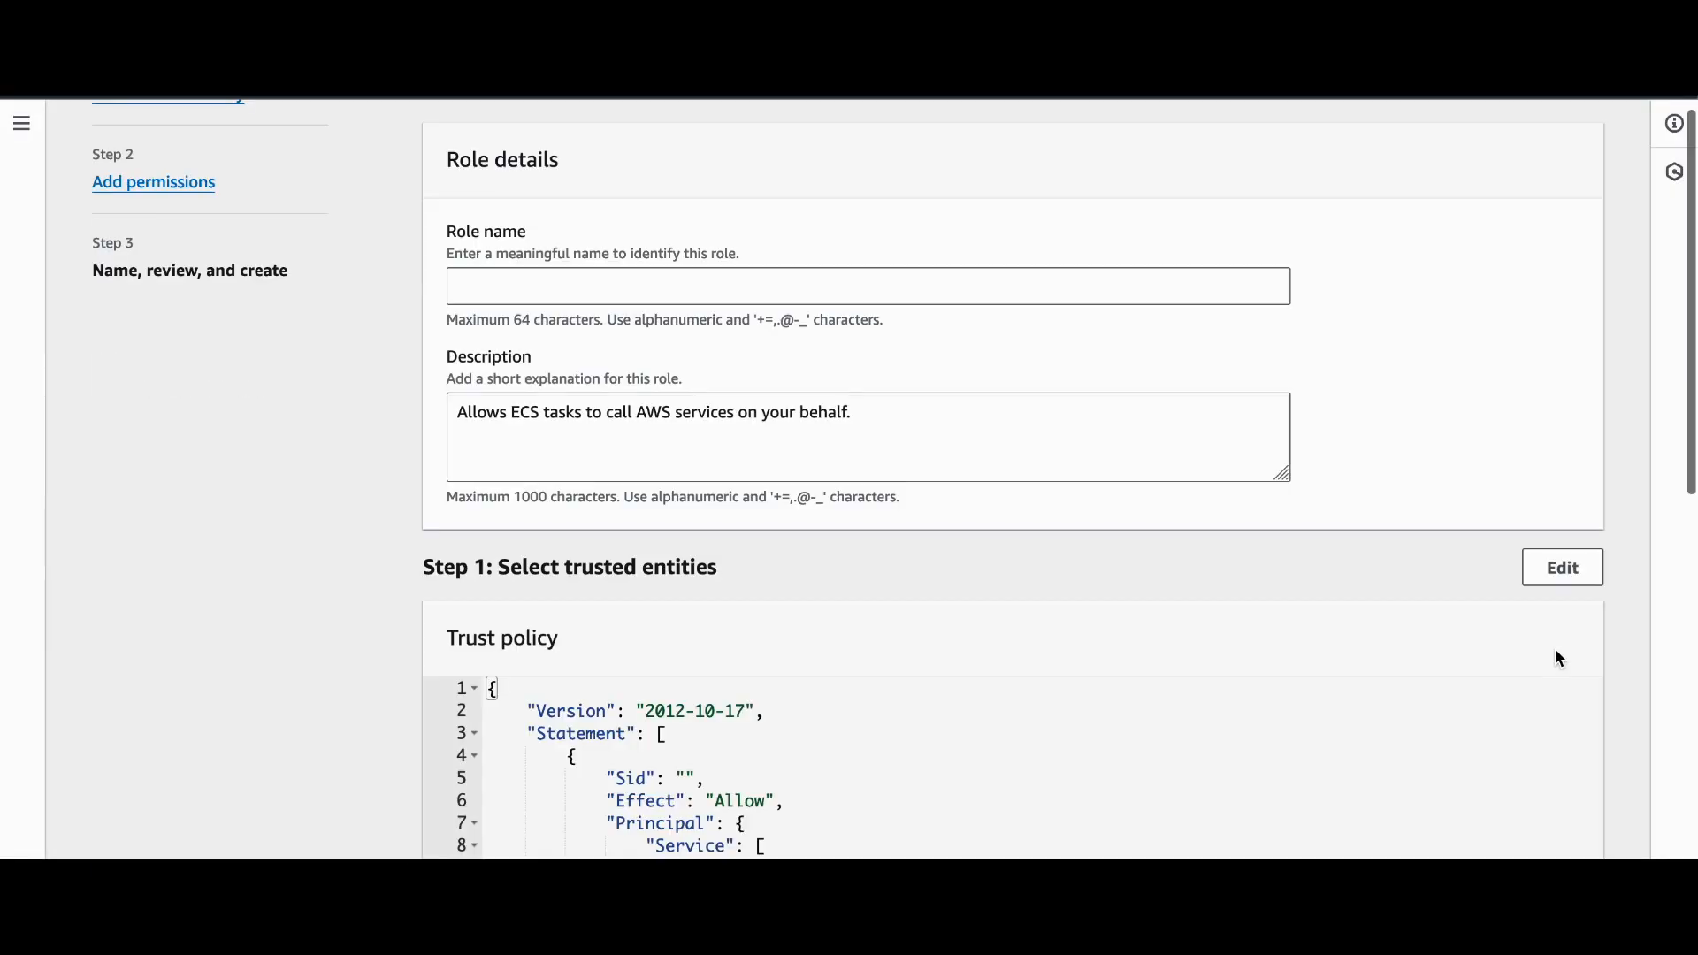
click(690, 277)
key(ctrl+v)
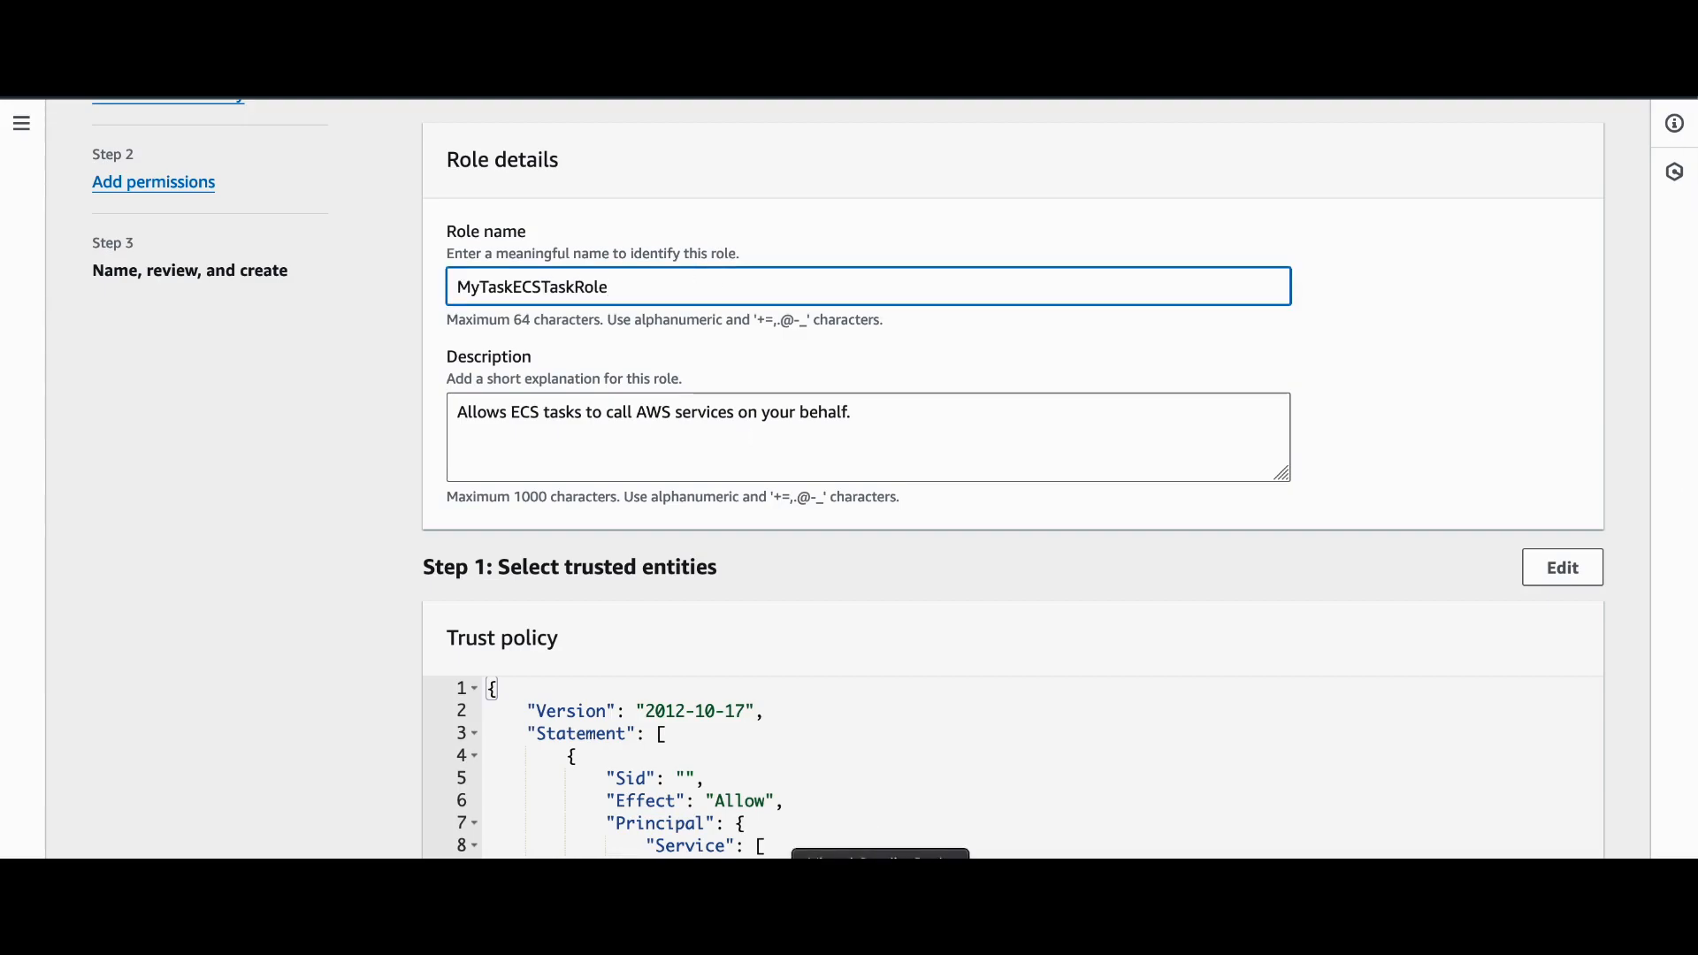
click(880, 906)
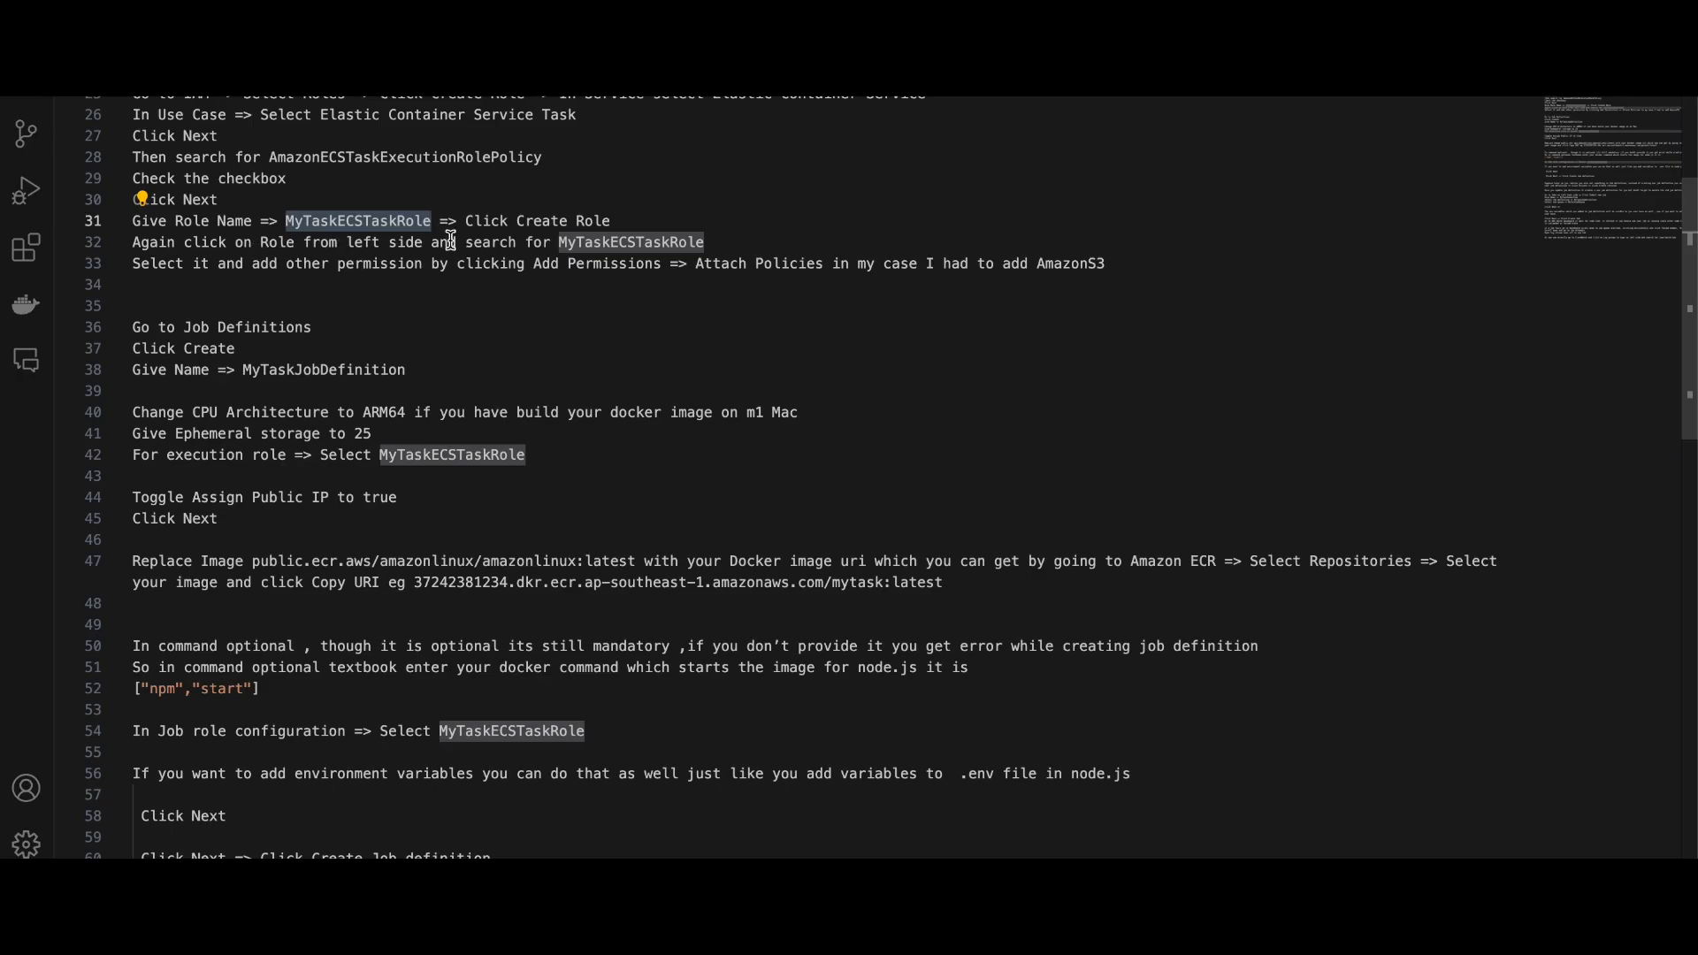
click(814, 906)
scroll(1269, 608, down, 15)
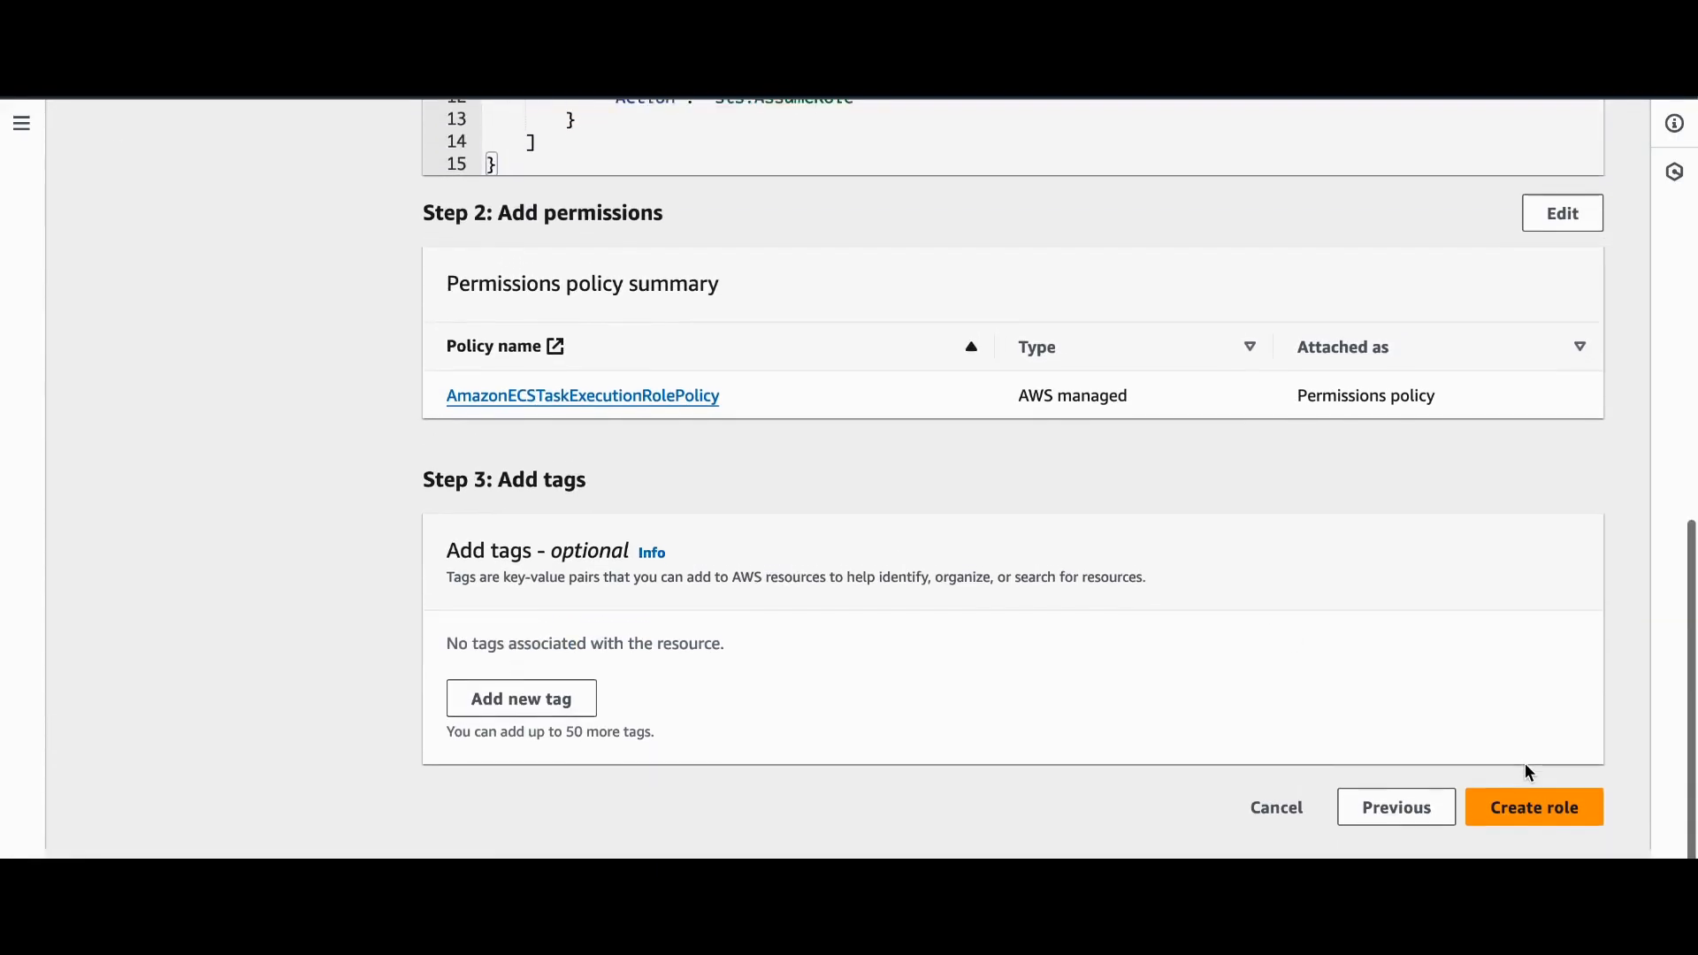
click(1546, 833)
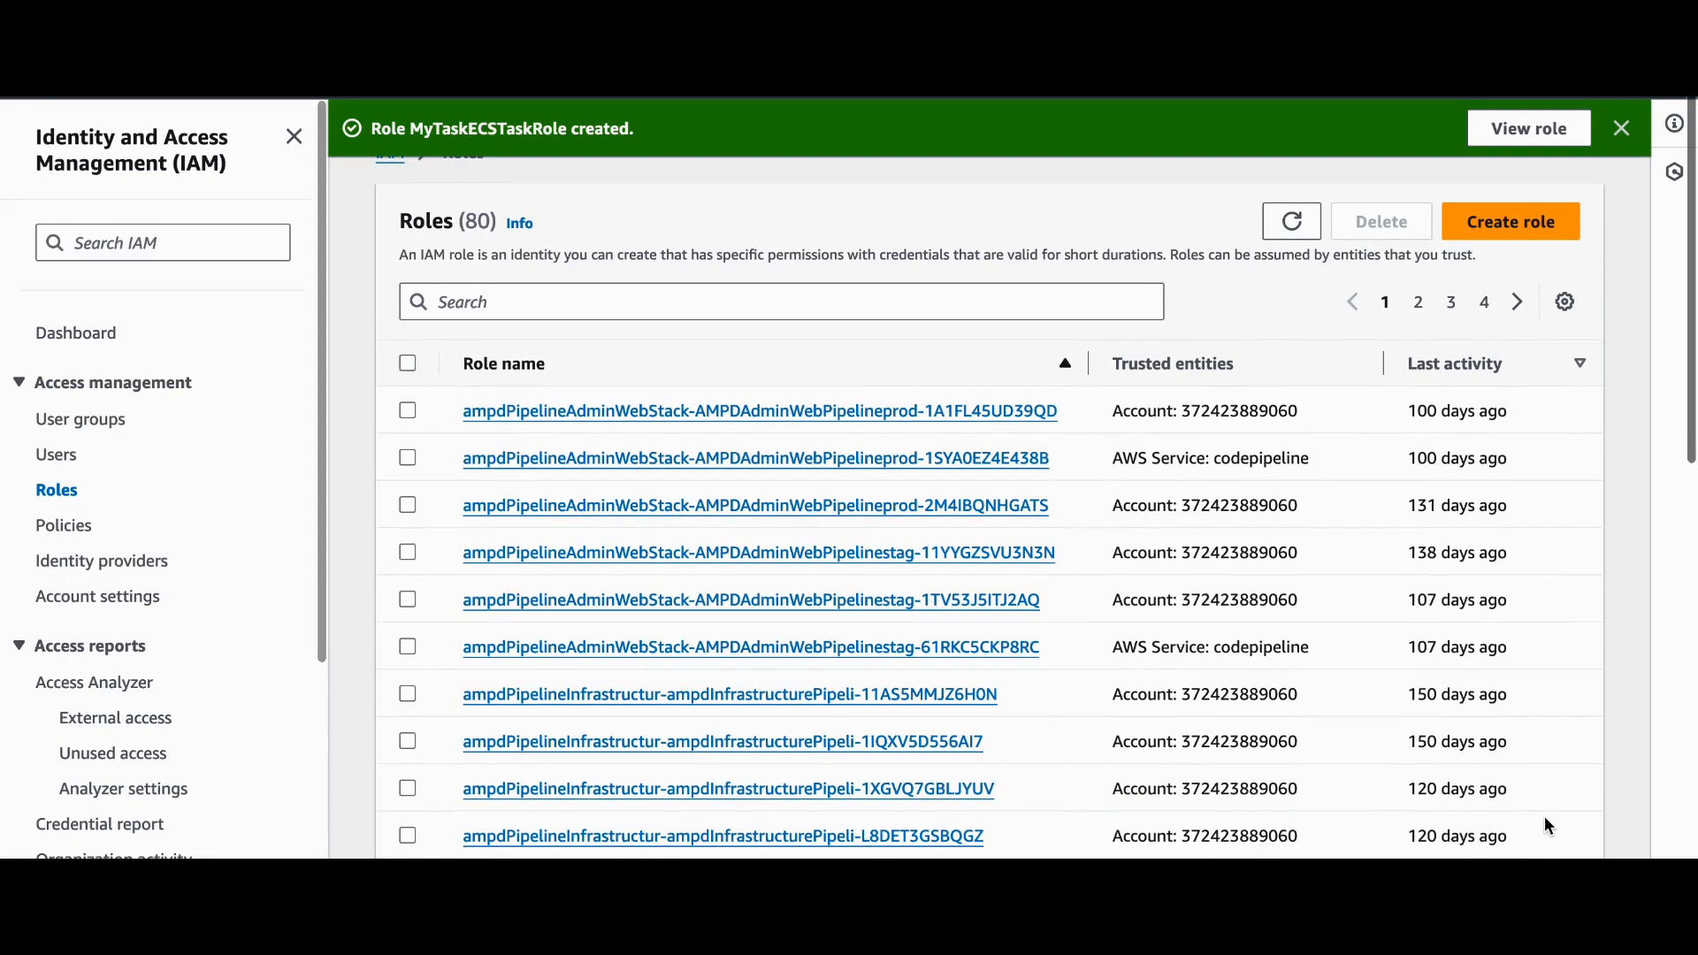
Search the IAM roles for MyTaskECSTaskRole and open its details
click(457, 305)
key(super+v)
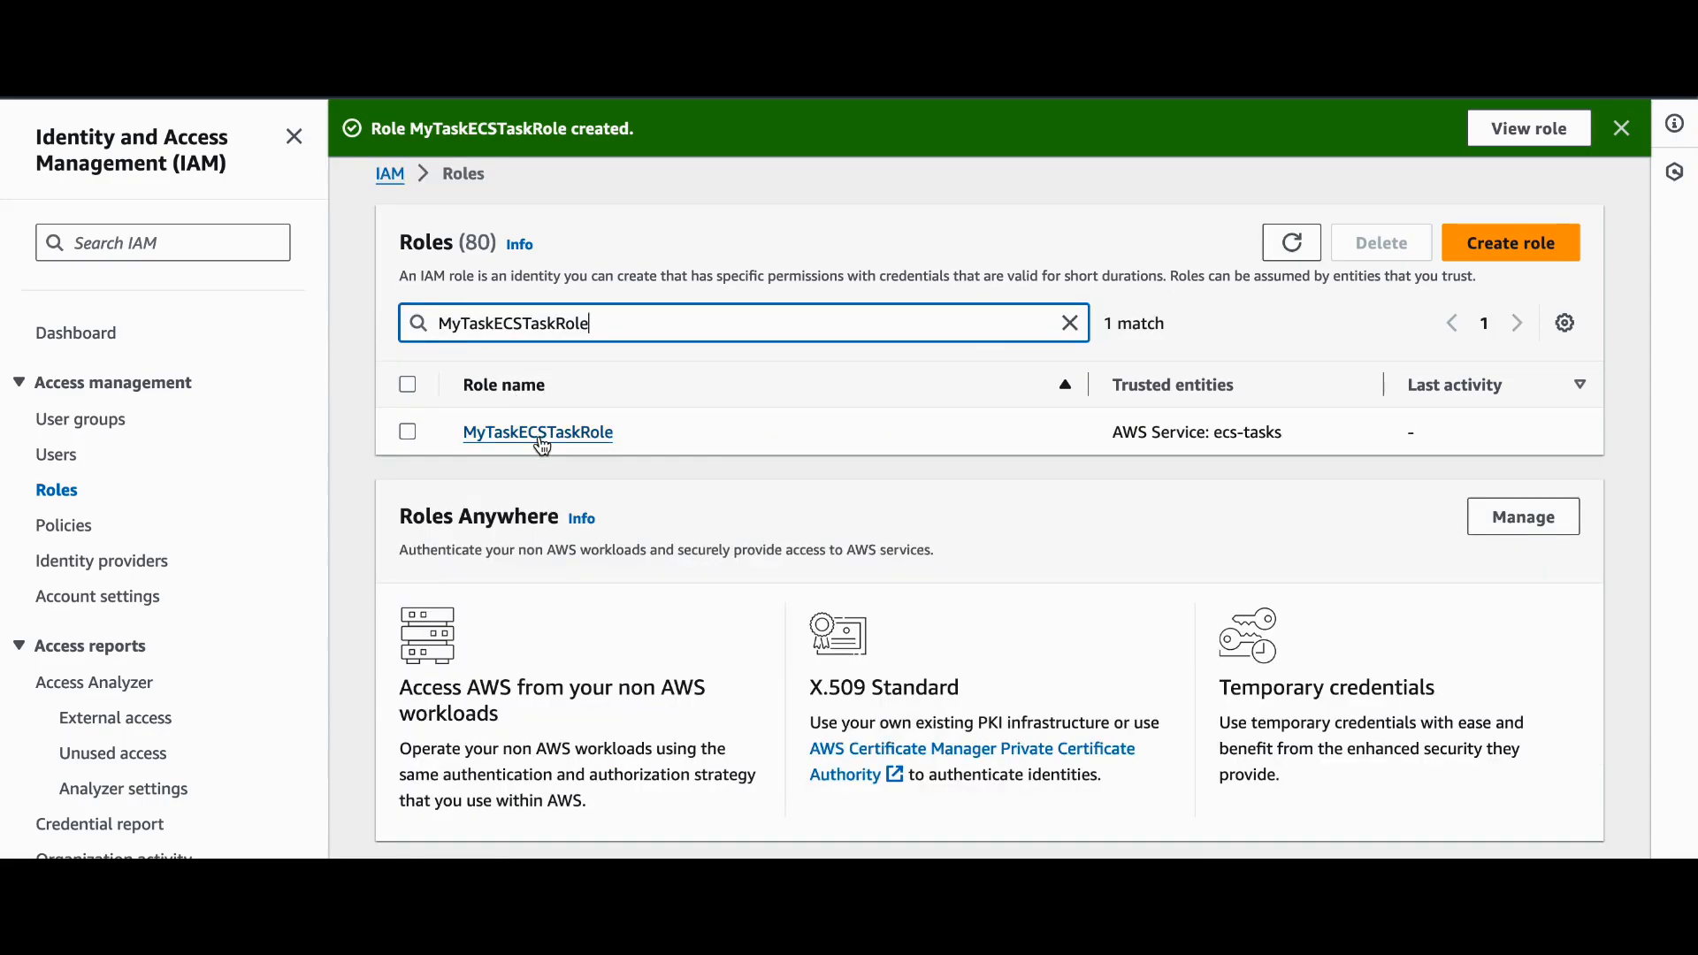
click(538, 433)
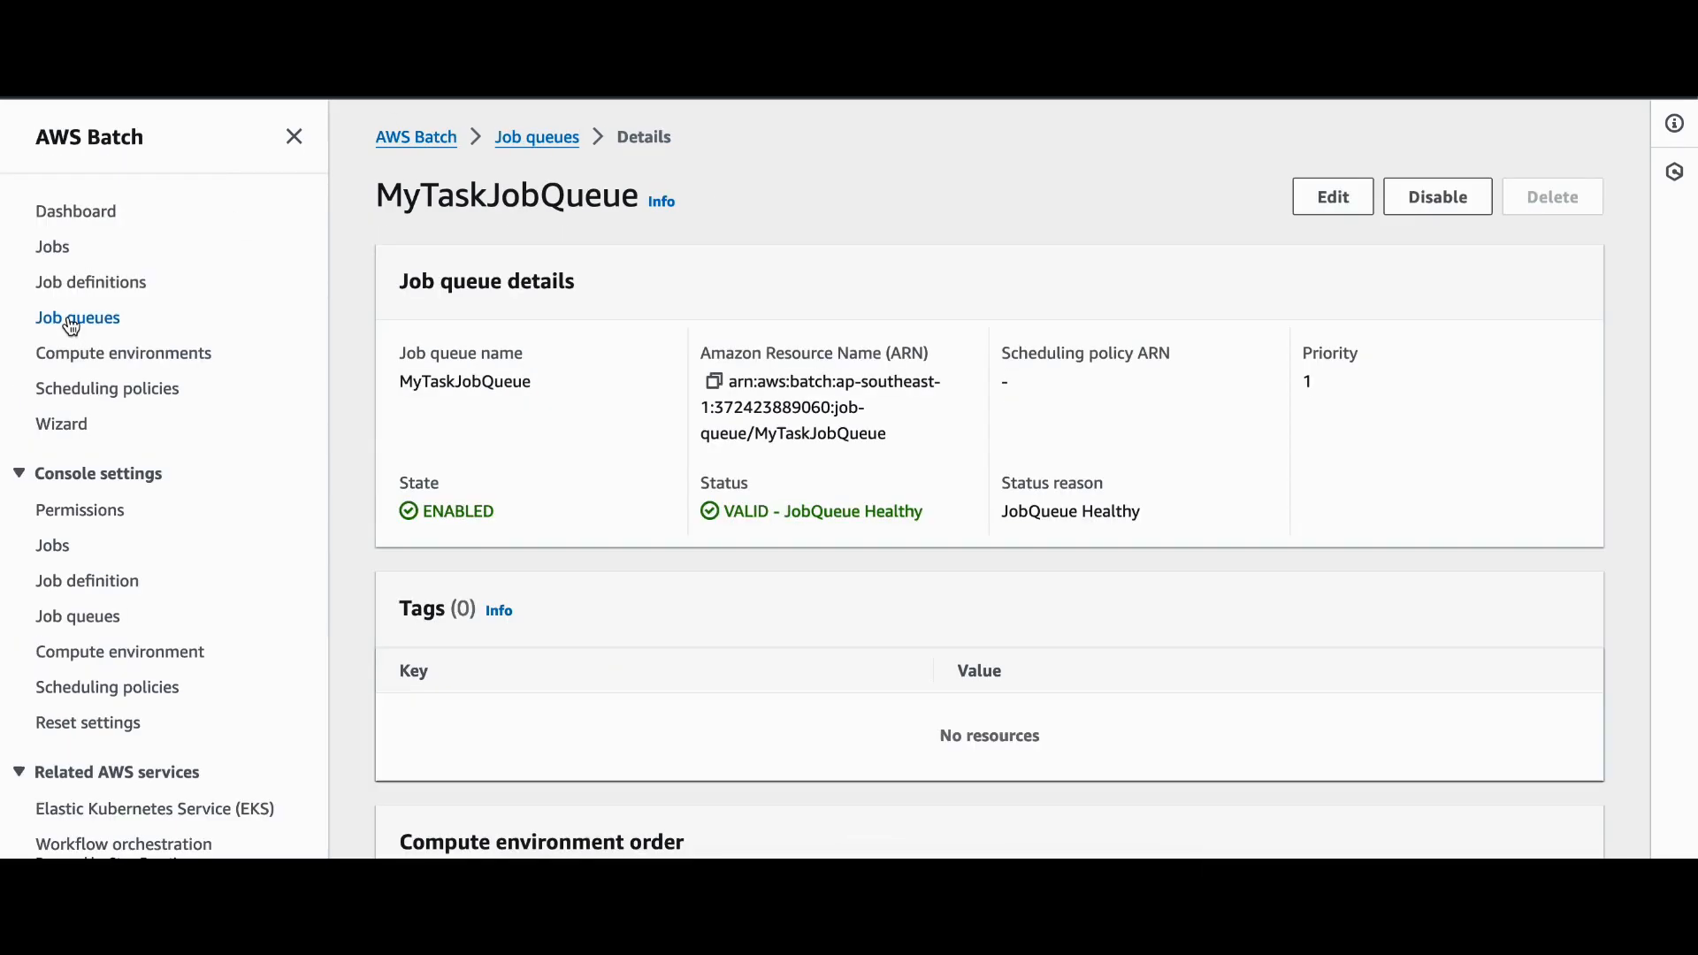
Start a new job definition in AWS Batch and check the job definition instructions in the VS Code notes
click(97, 289)
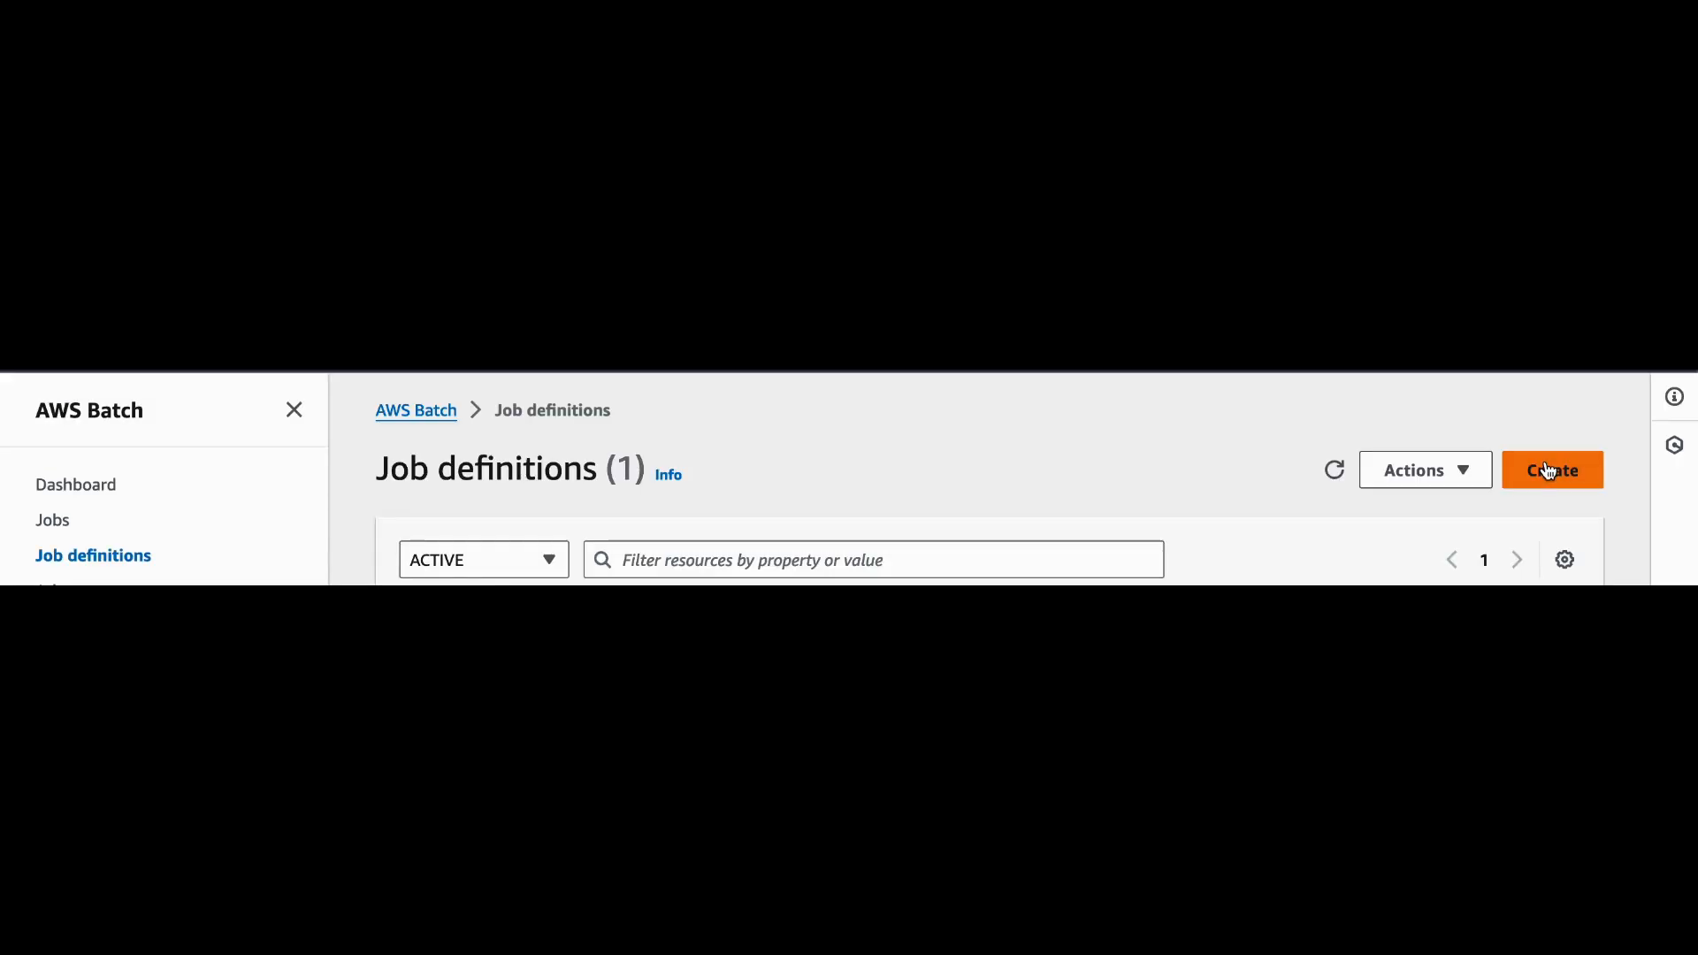
click(1553, 197)
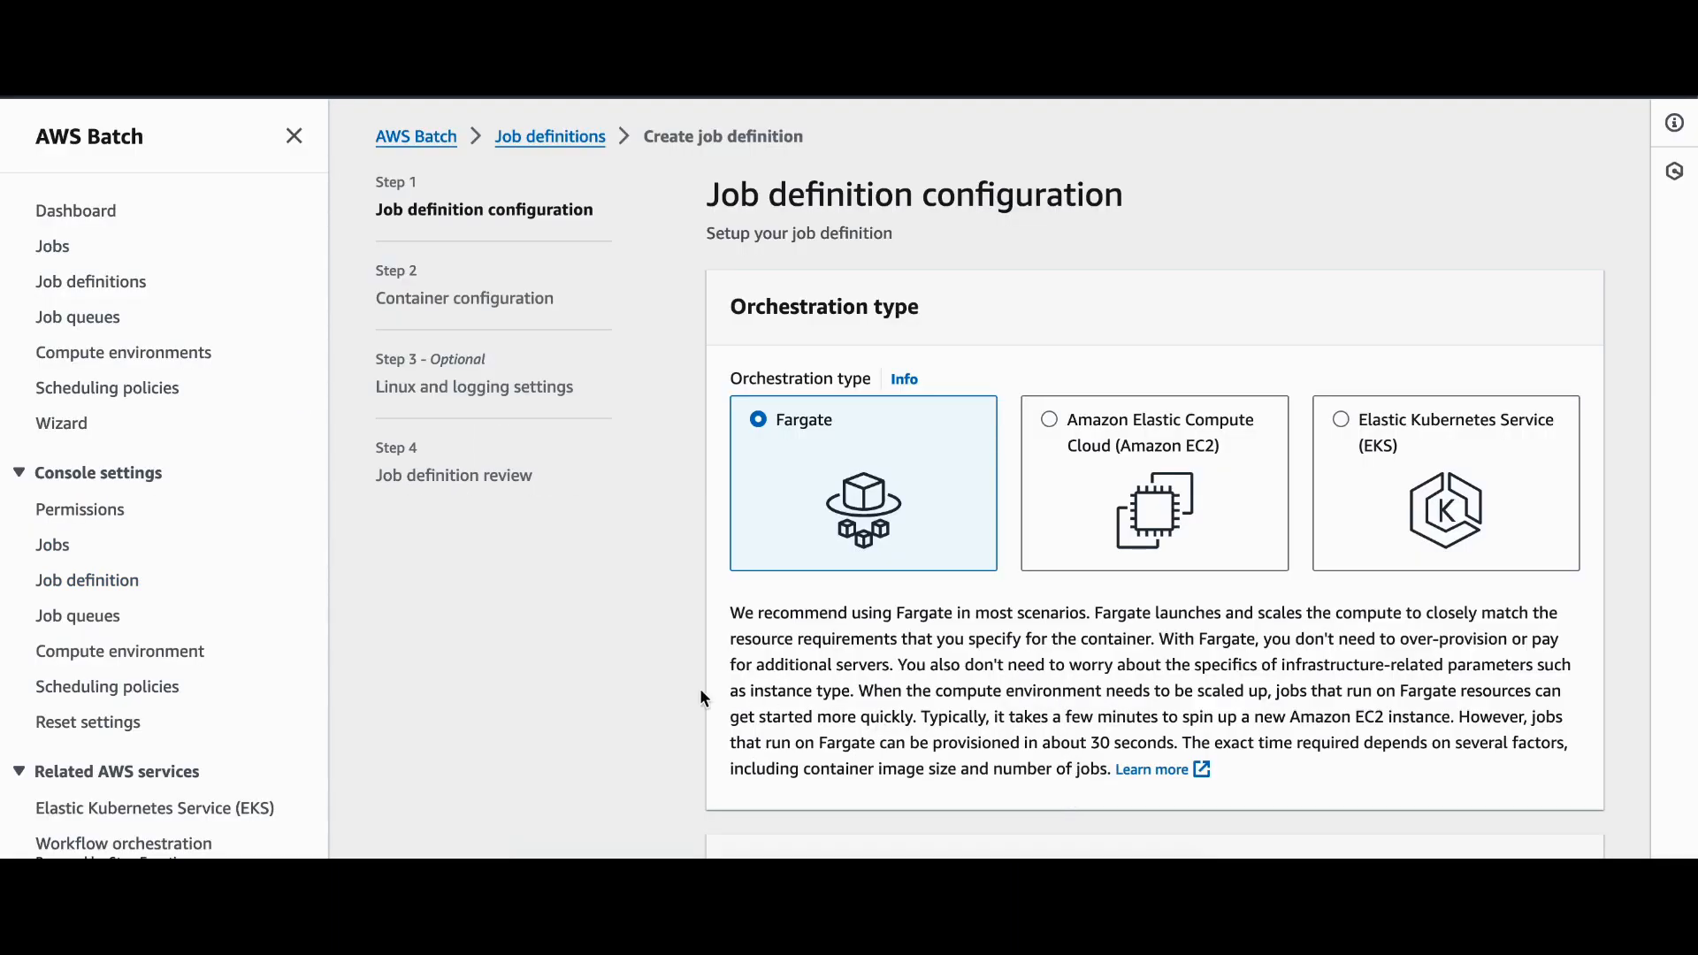
click(880, 911)
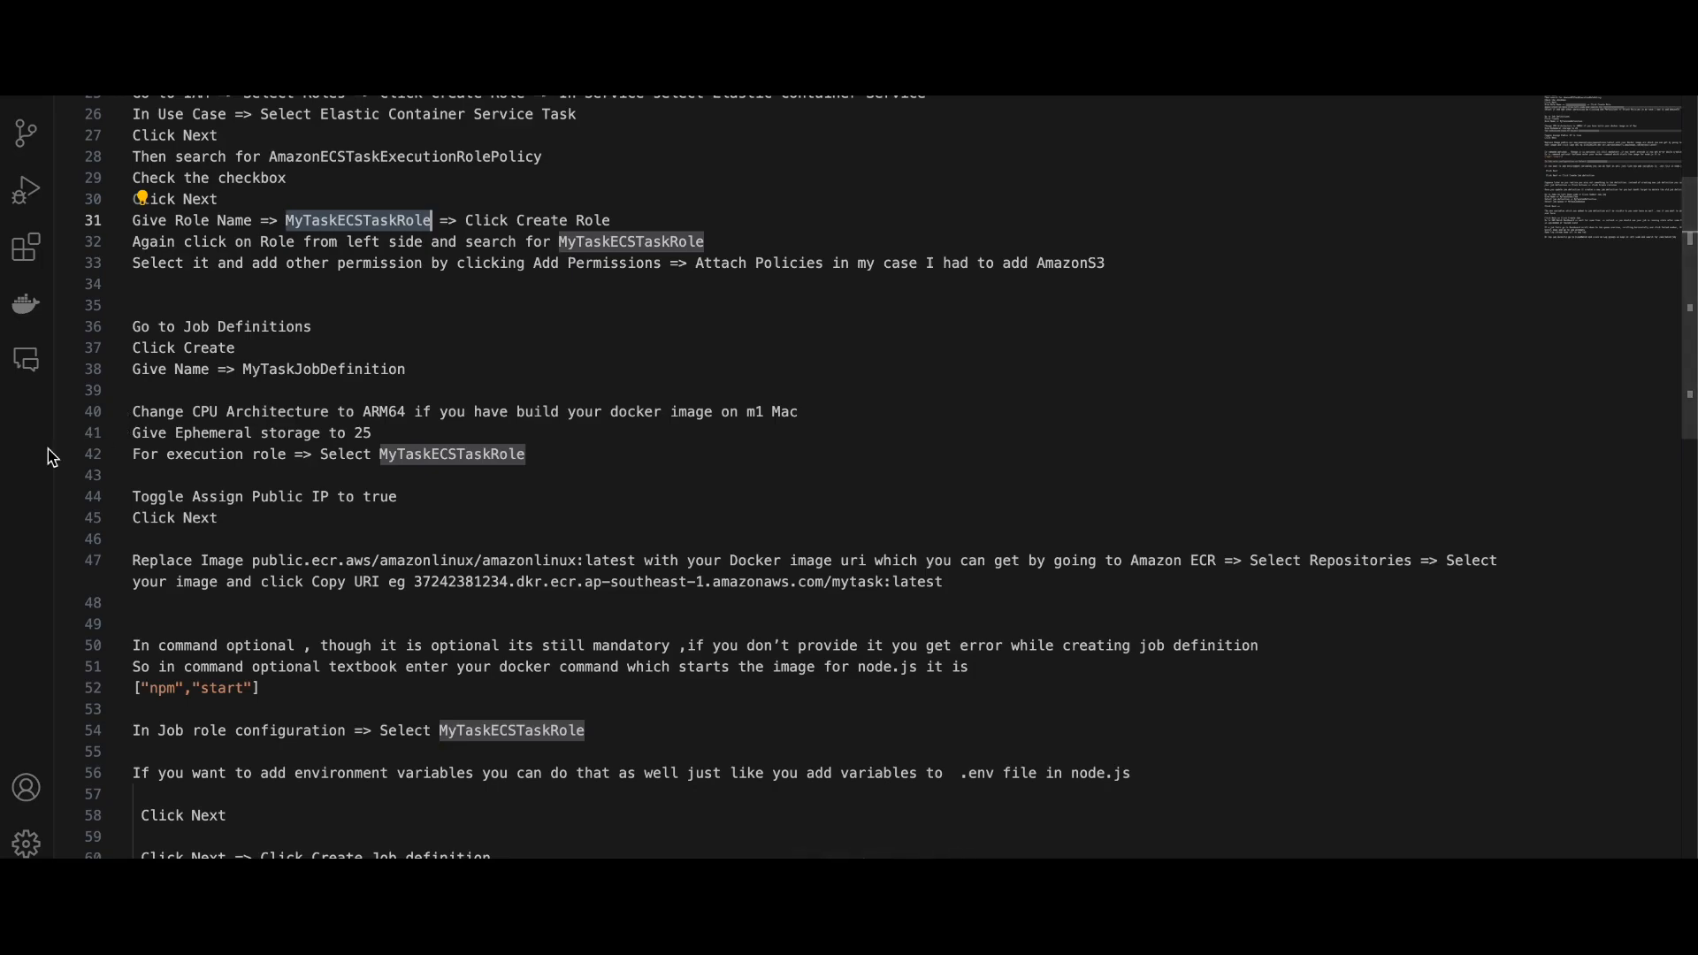
scroll(309, 442, down, 2)
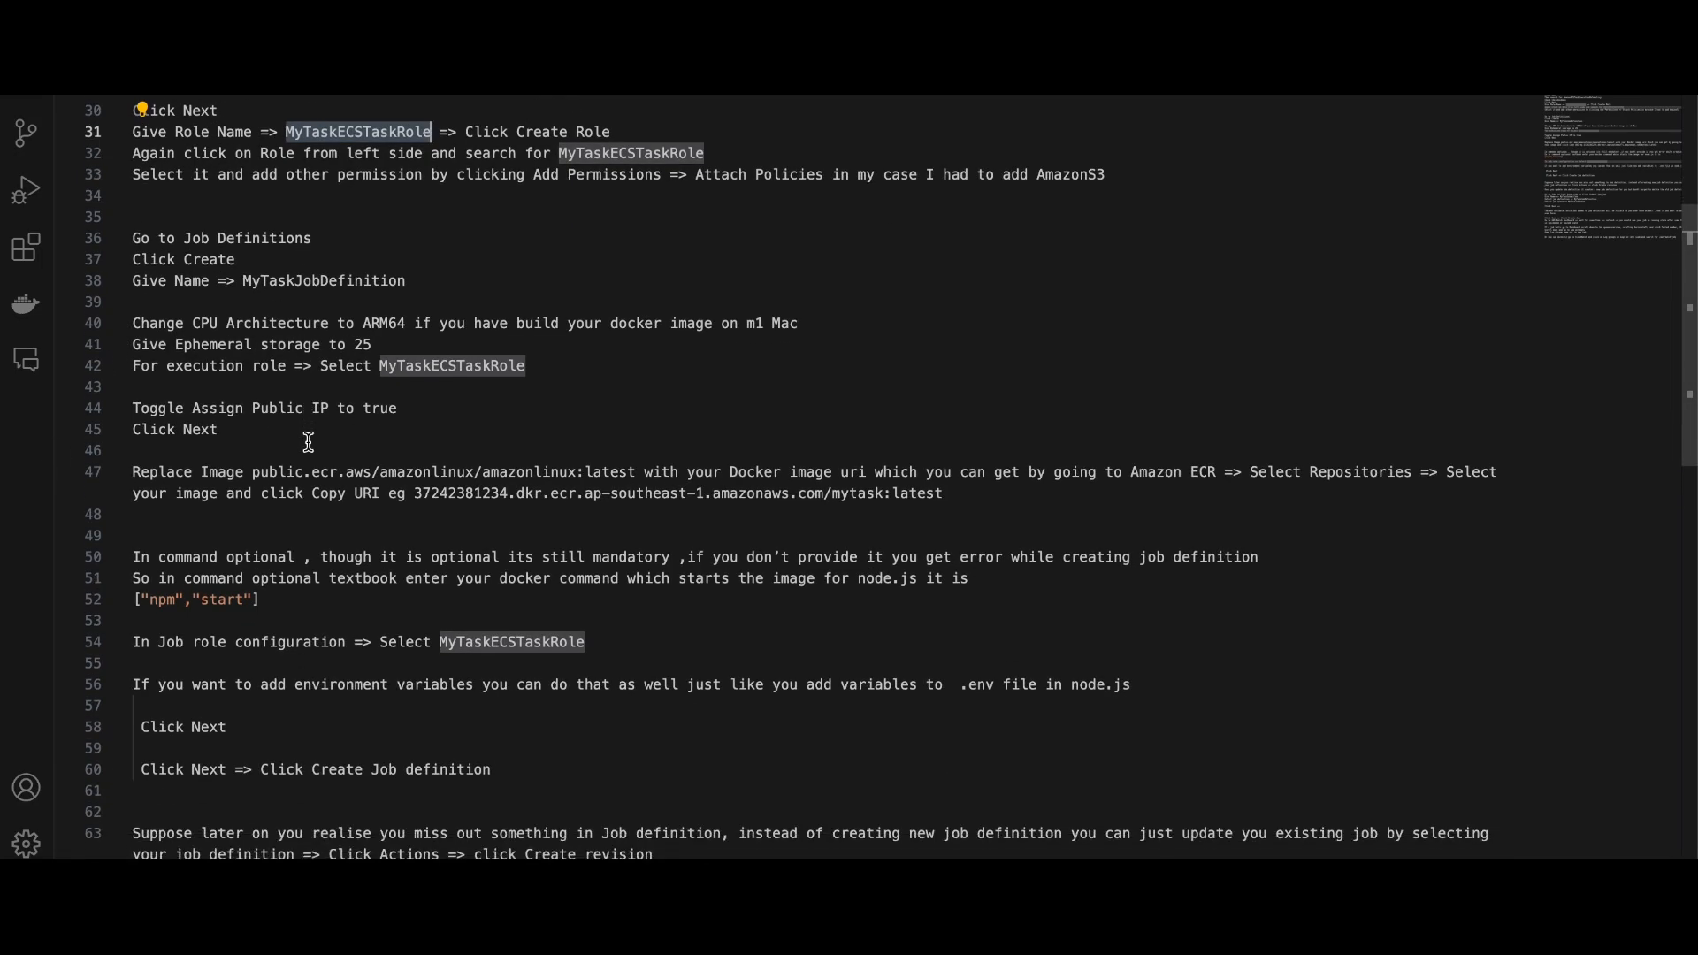
scroll(309, 442, down, 3)
scroll(309, 442, up, 2)
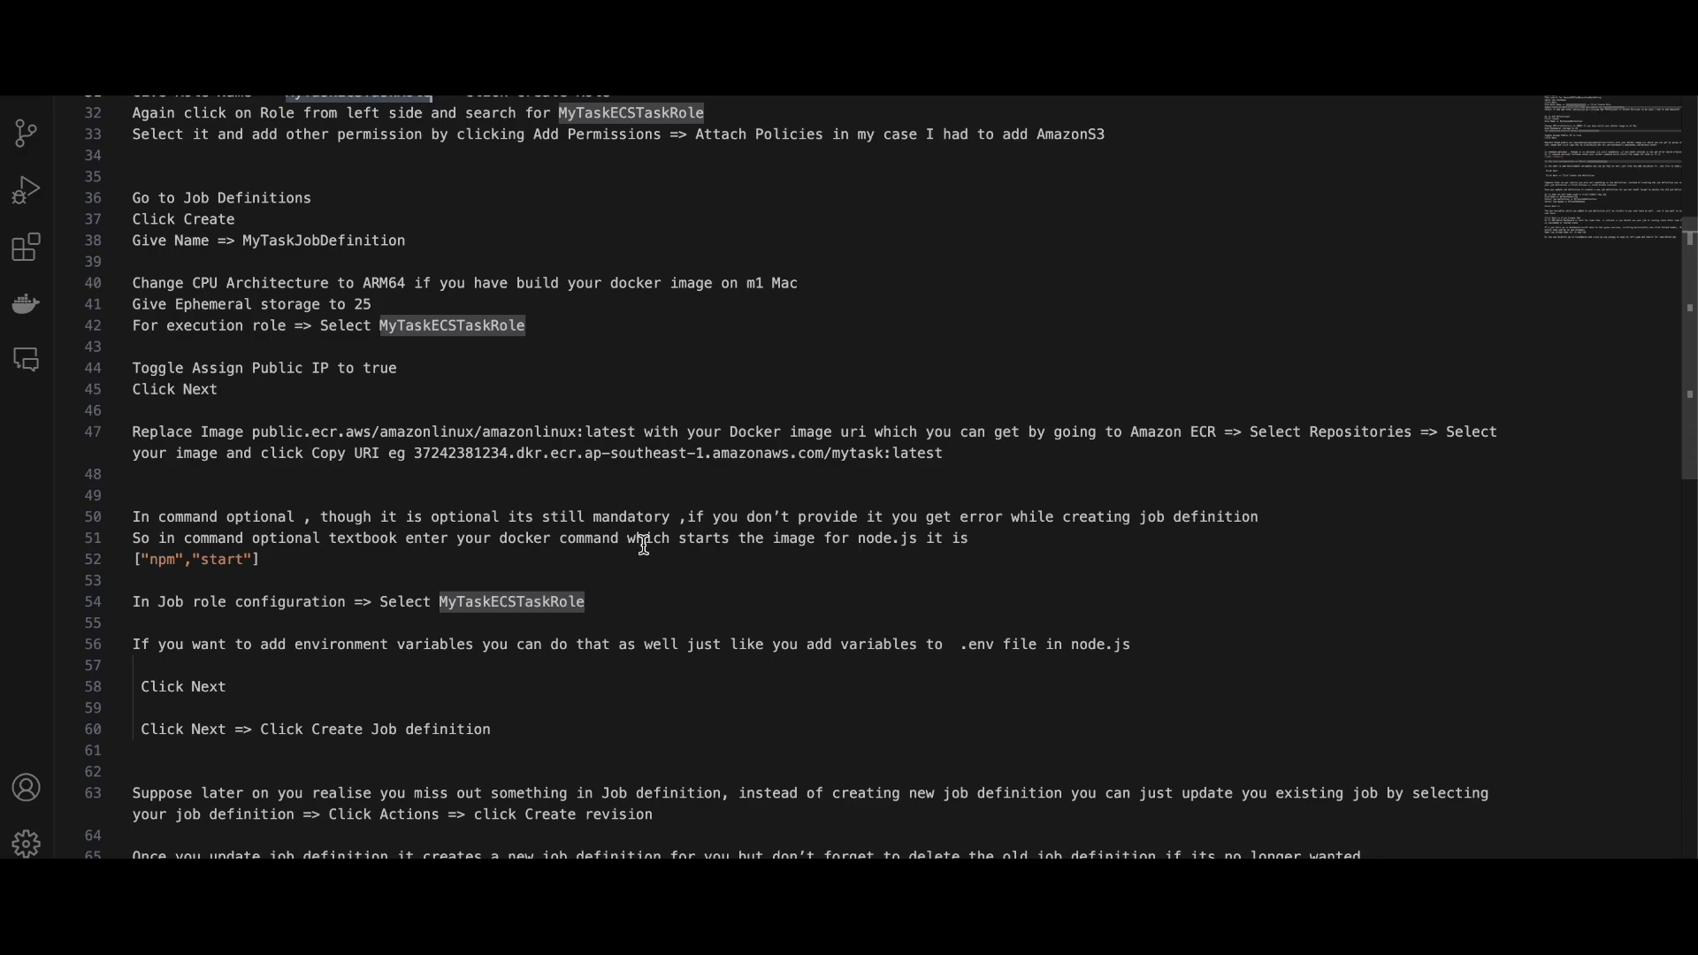
Copy the job definition name from the notes and name the new Fargate definition MyTaskJobDefinition
double_click(293, 234)
key(ctrl+c)
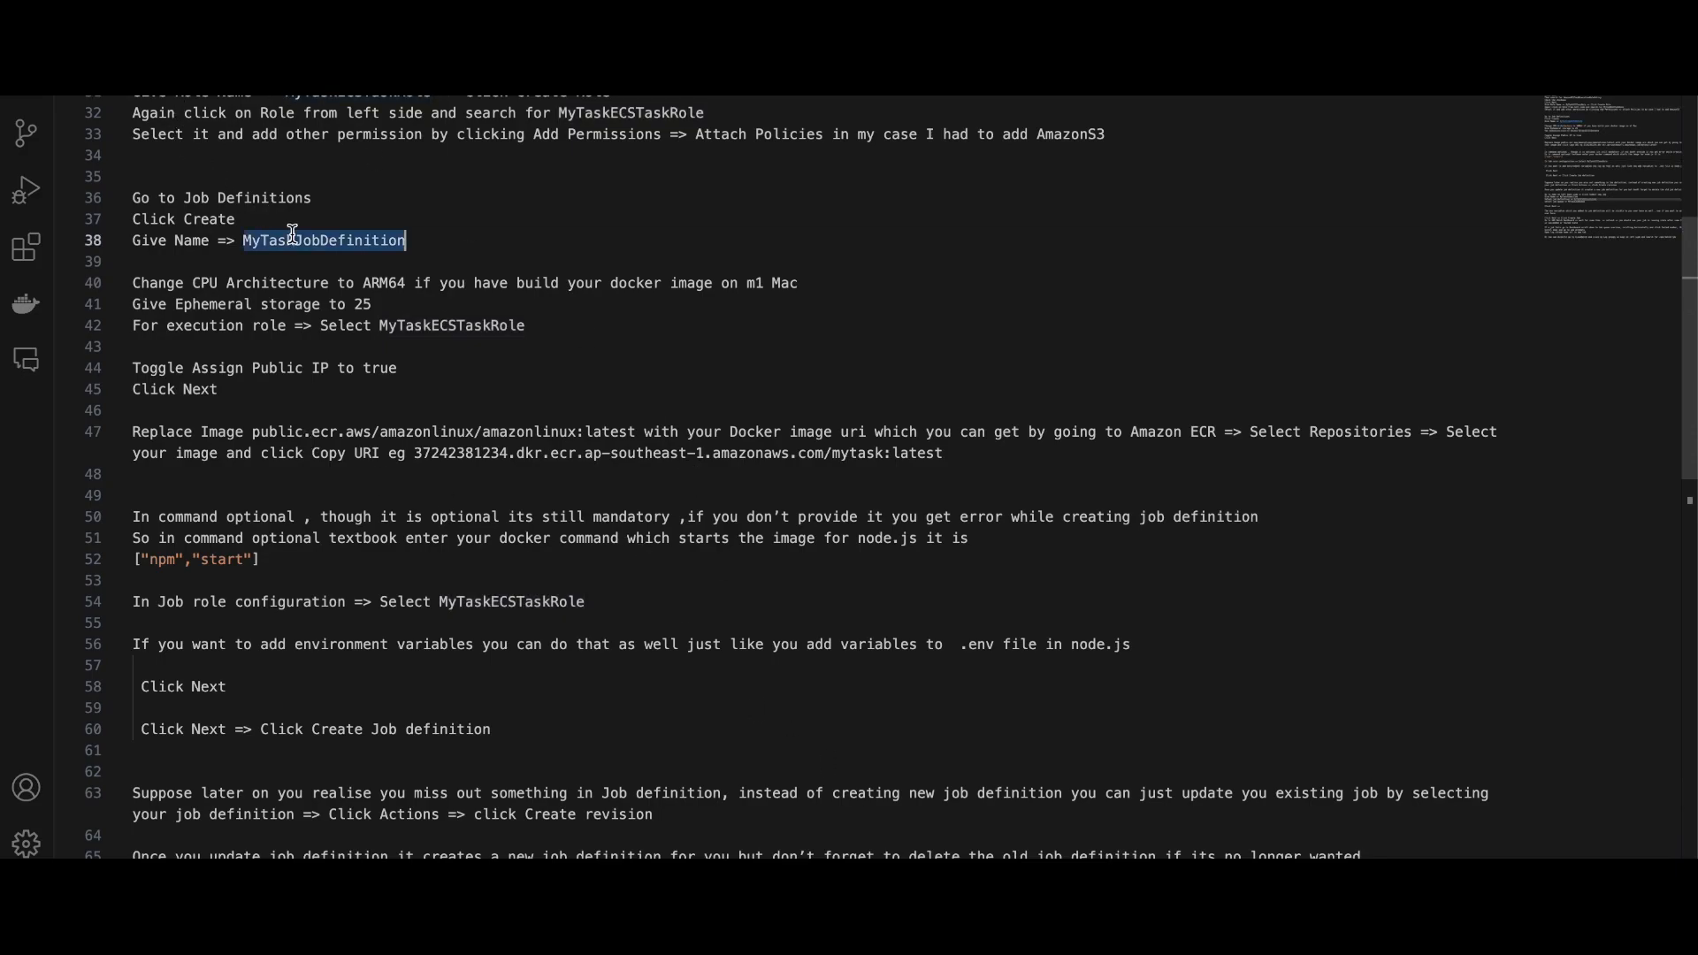
key(alt+Tab)
scroll(914, 607, down, 5)
click(792, 550)
key(ctrl+v)
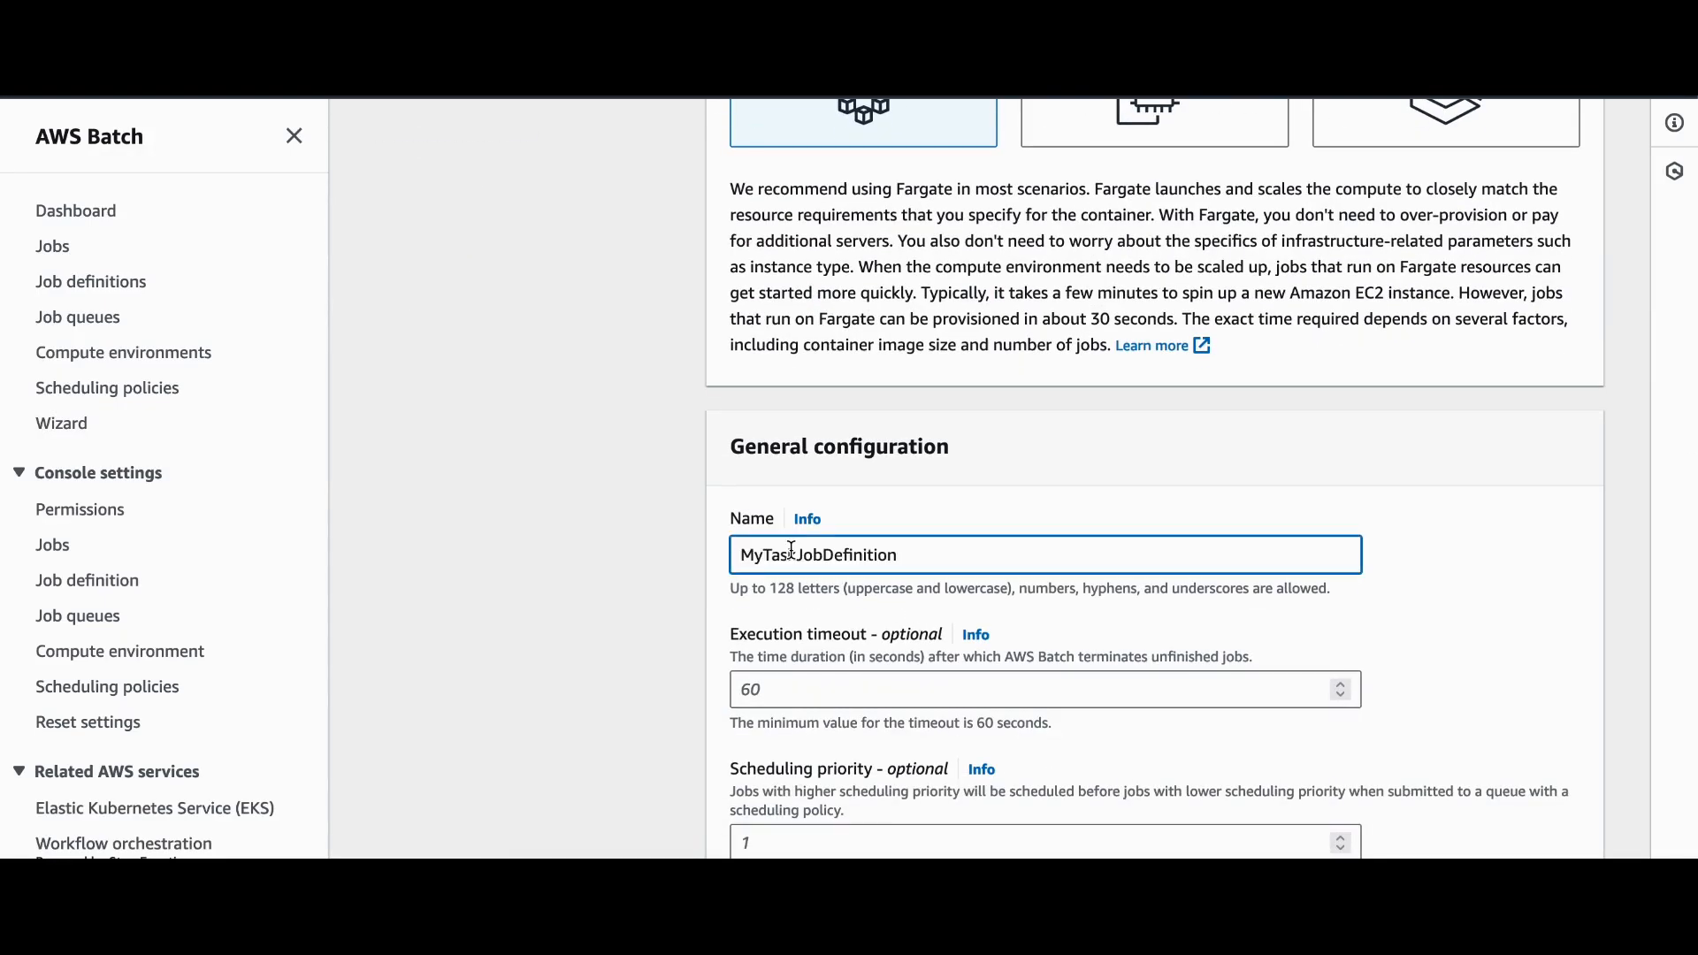
Set the CPU architecture to ARM64 in the job definition's Fargate platform configuration
scroll(779, 535, down, 1)
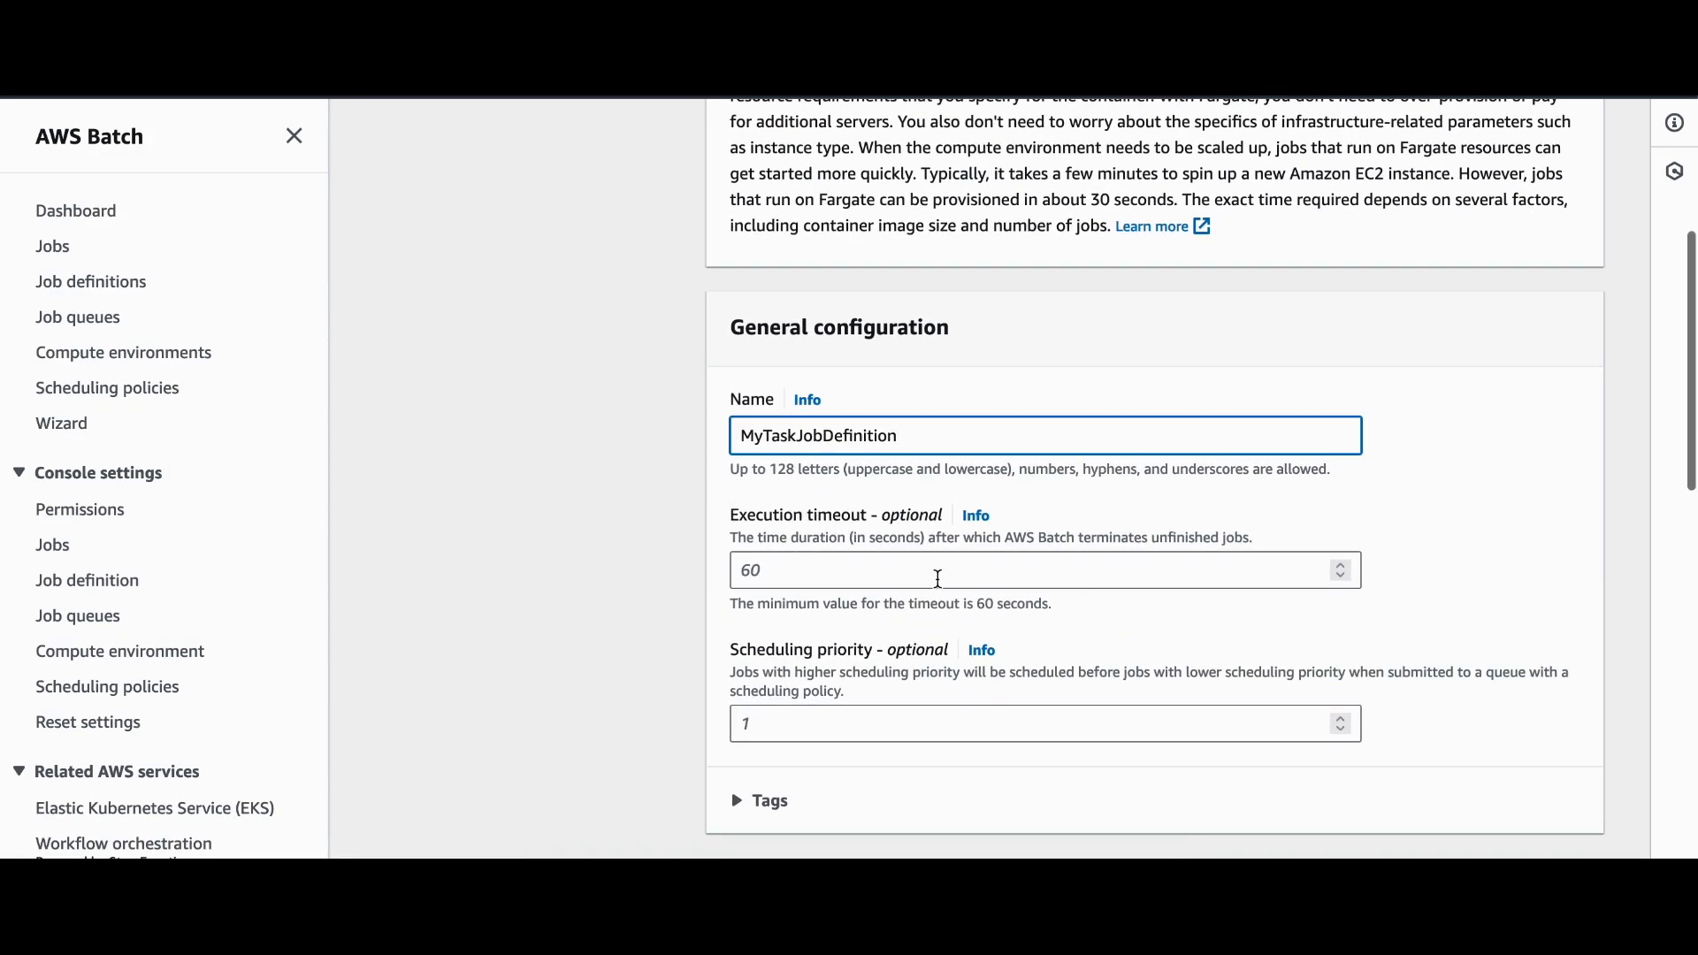
scroll(937, 577, down, 1)
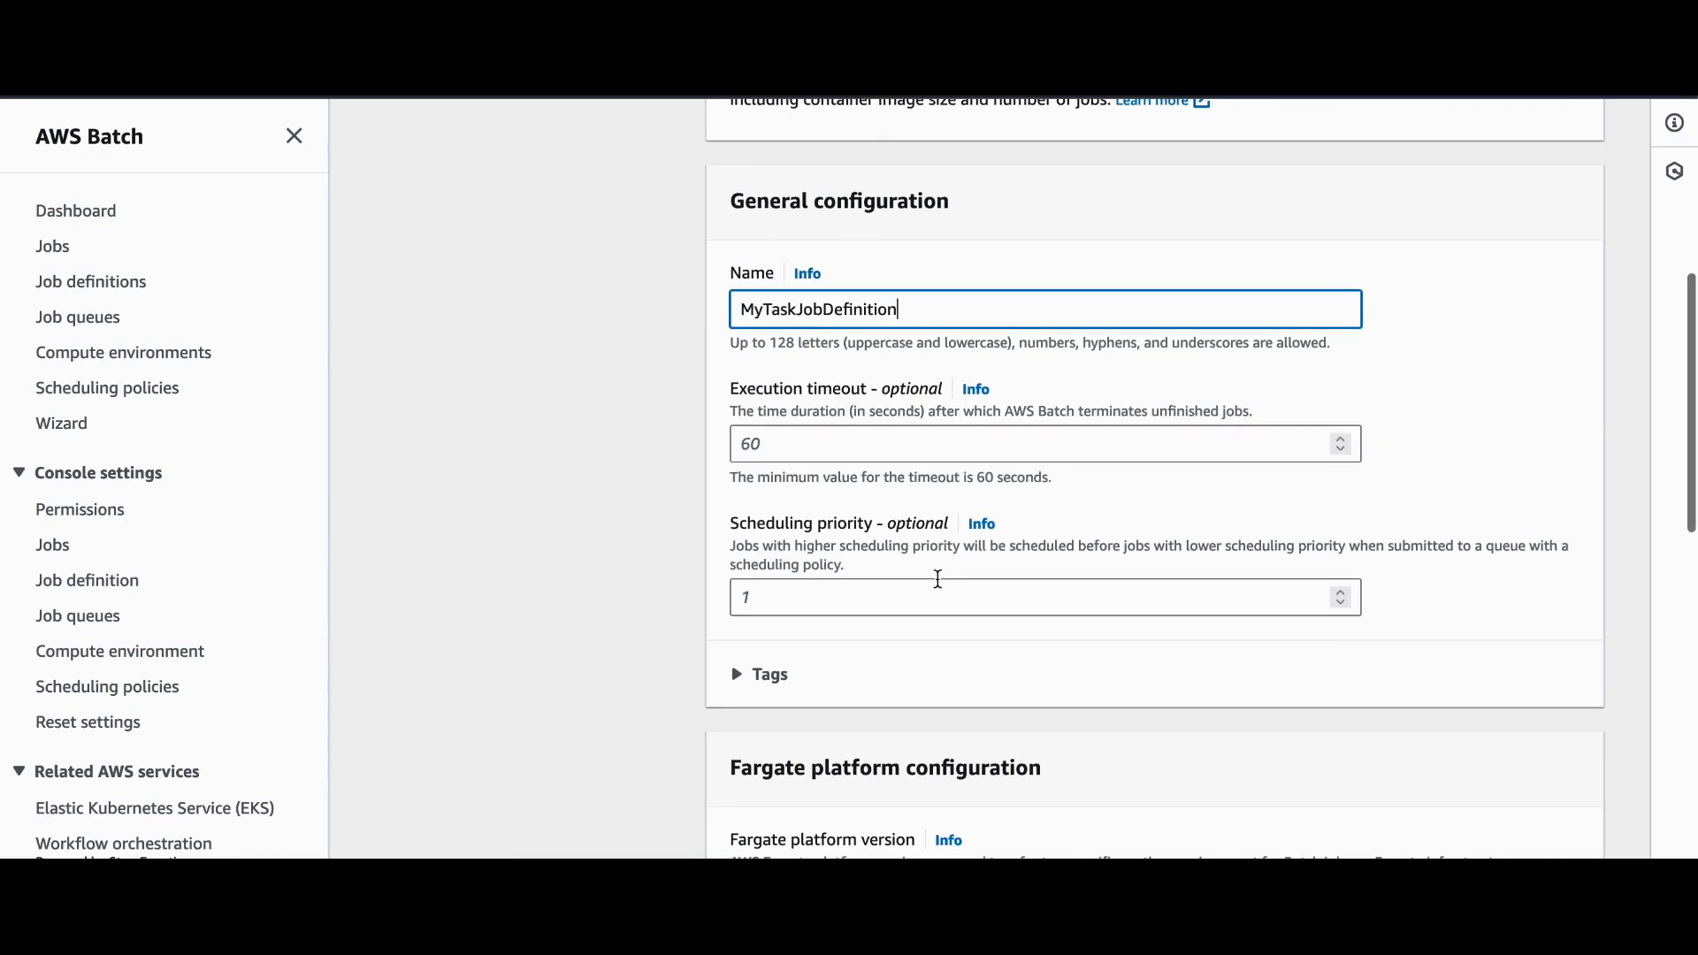
scroll(938, 579, down, 1)
scroll(940, 583, down, 1)
scroll(940, 584, down, 3)
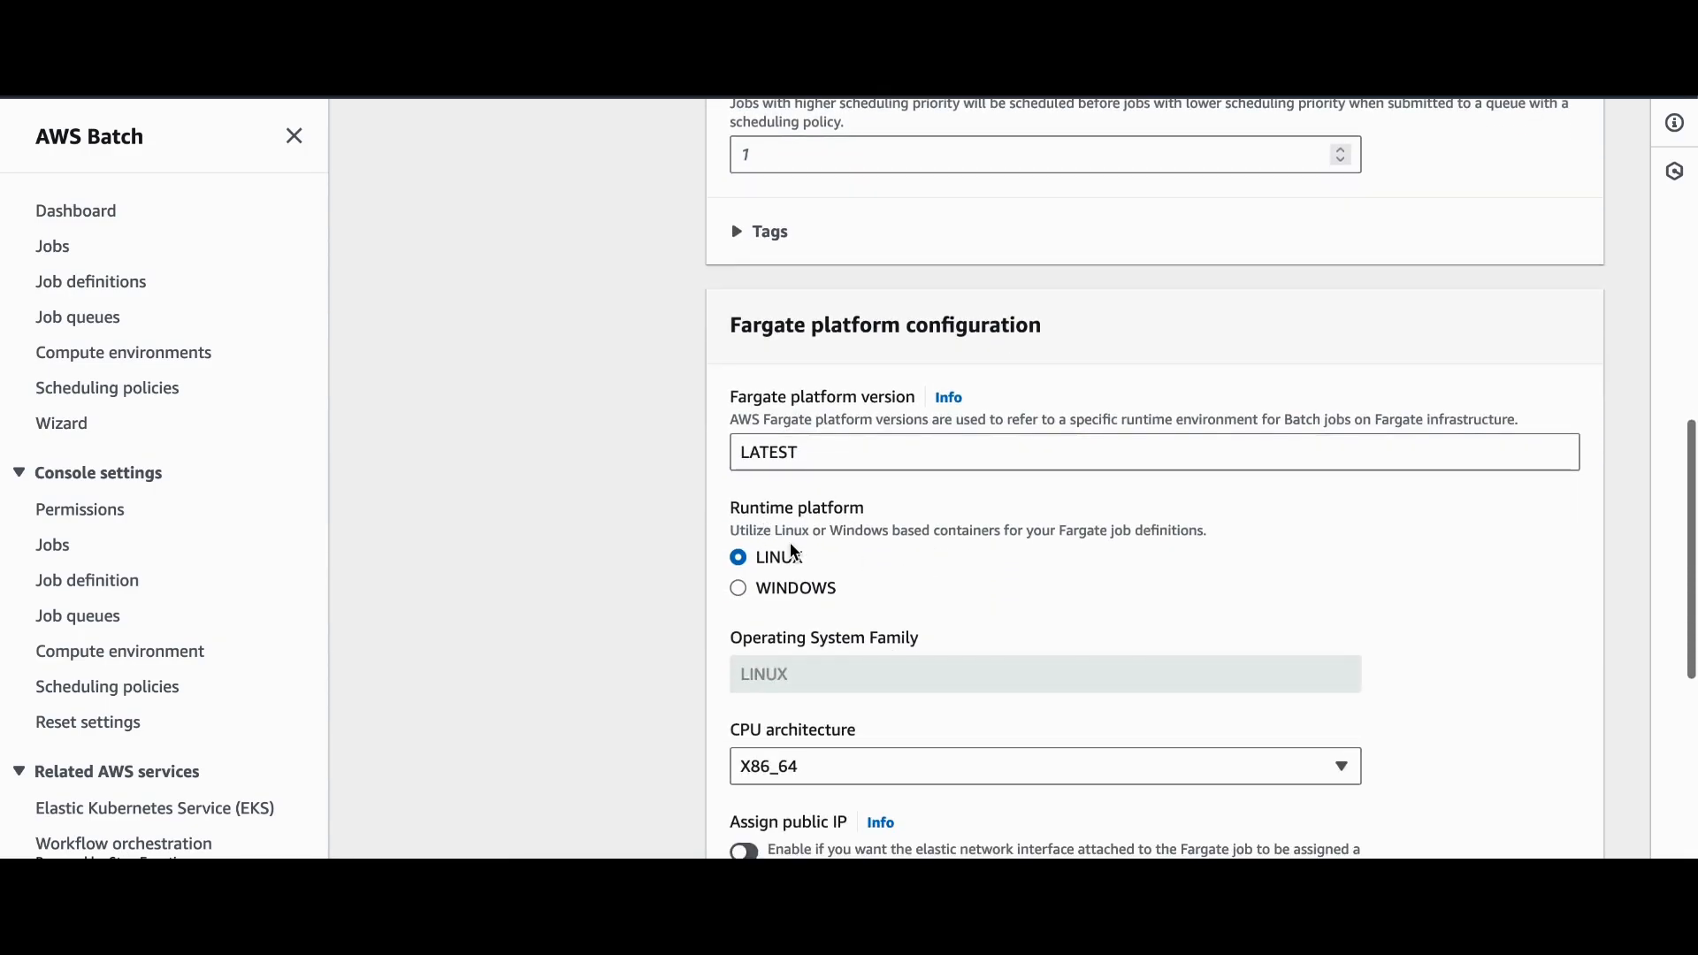
scroll(793, 551, down, 1)
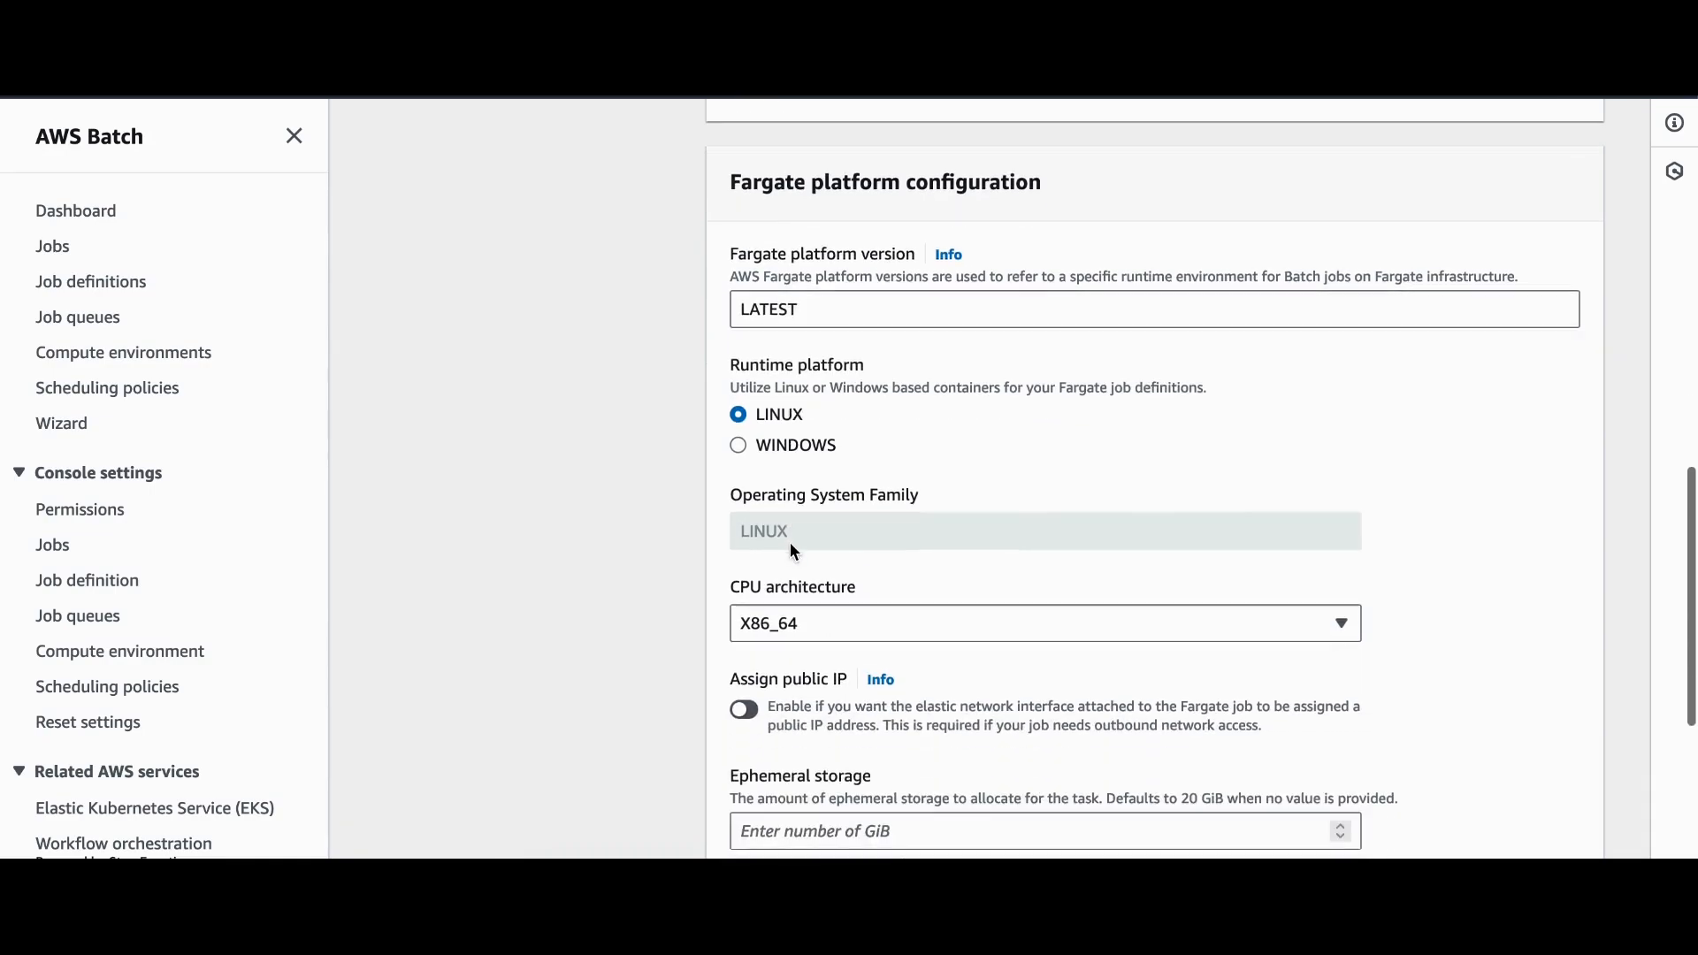
click(792, 612)
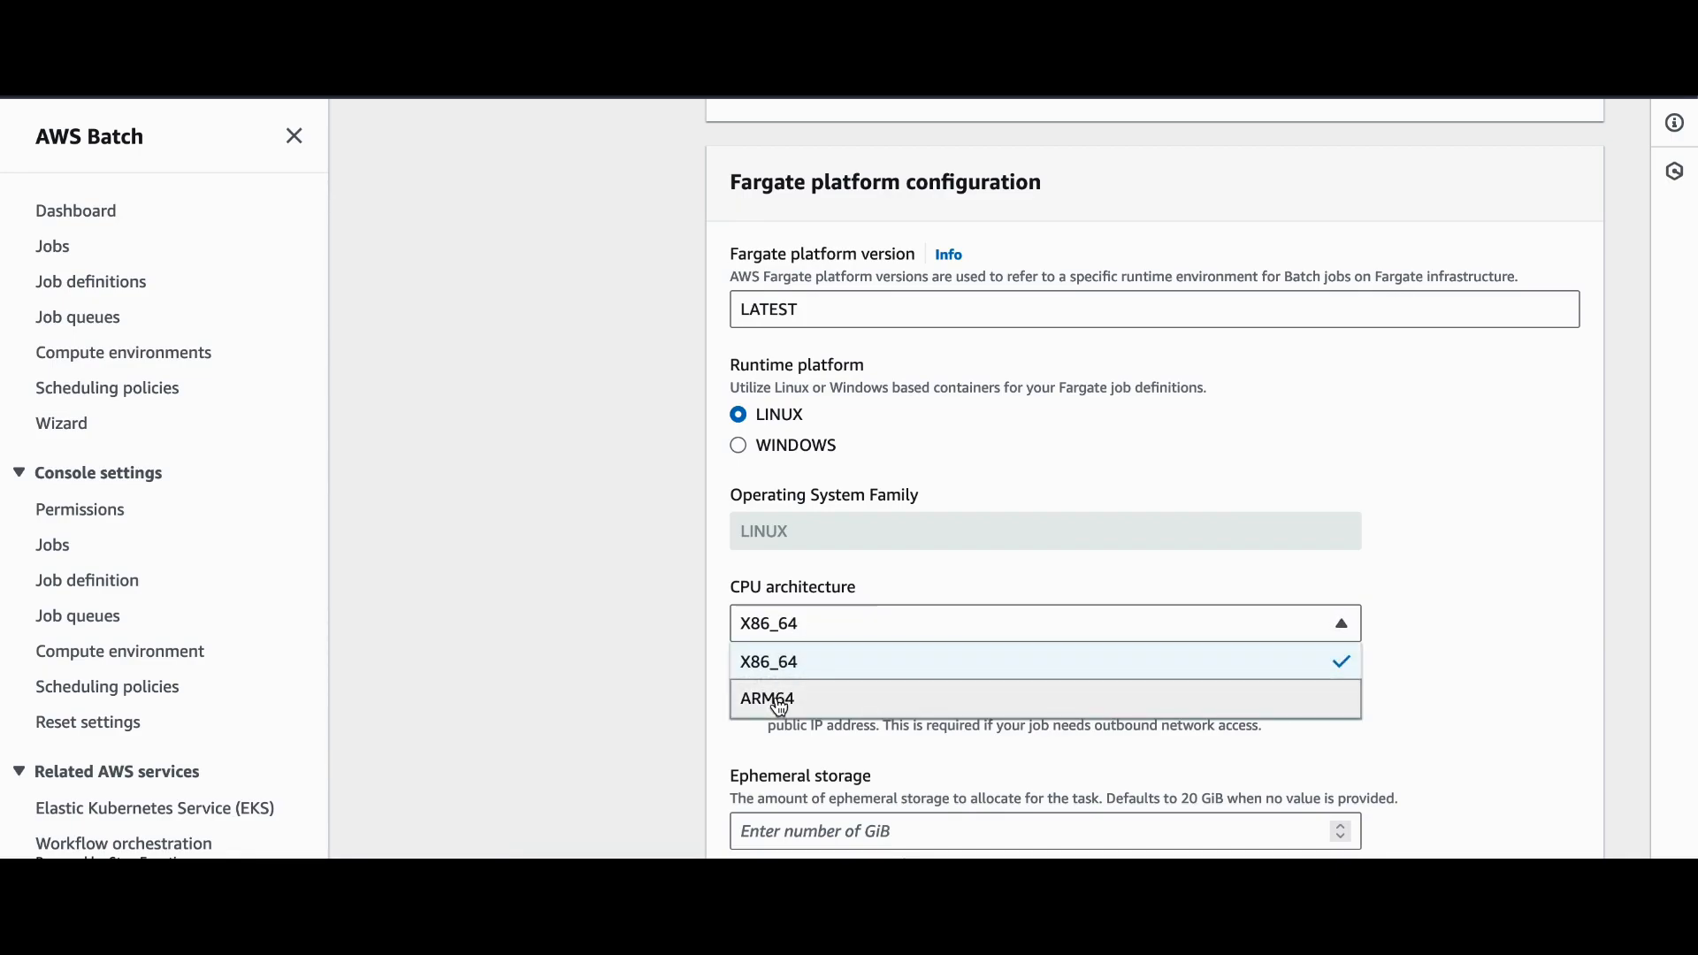
click(773, 693)
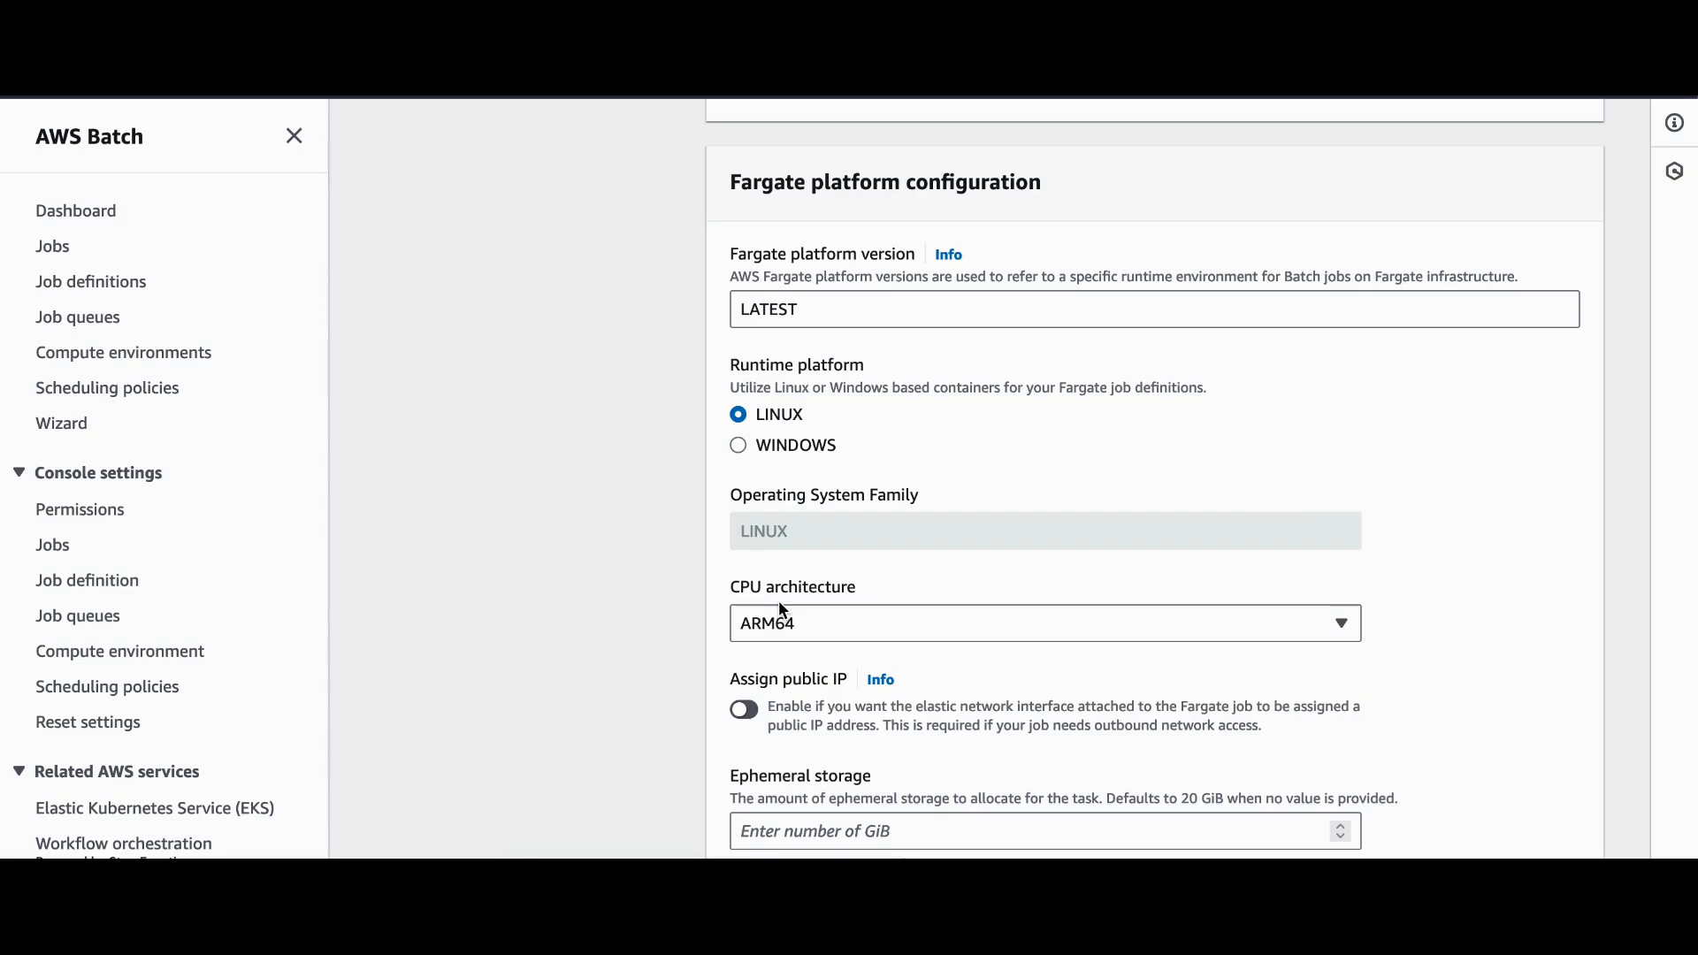
Check the storage amount in the notes and set the job definition's ephemeral storage to 25 GiB
scroll(782, 608, down, 3)
click(783, 629)
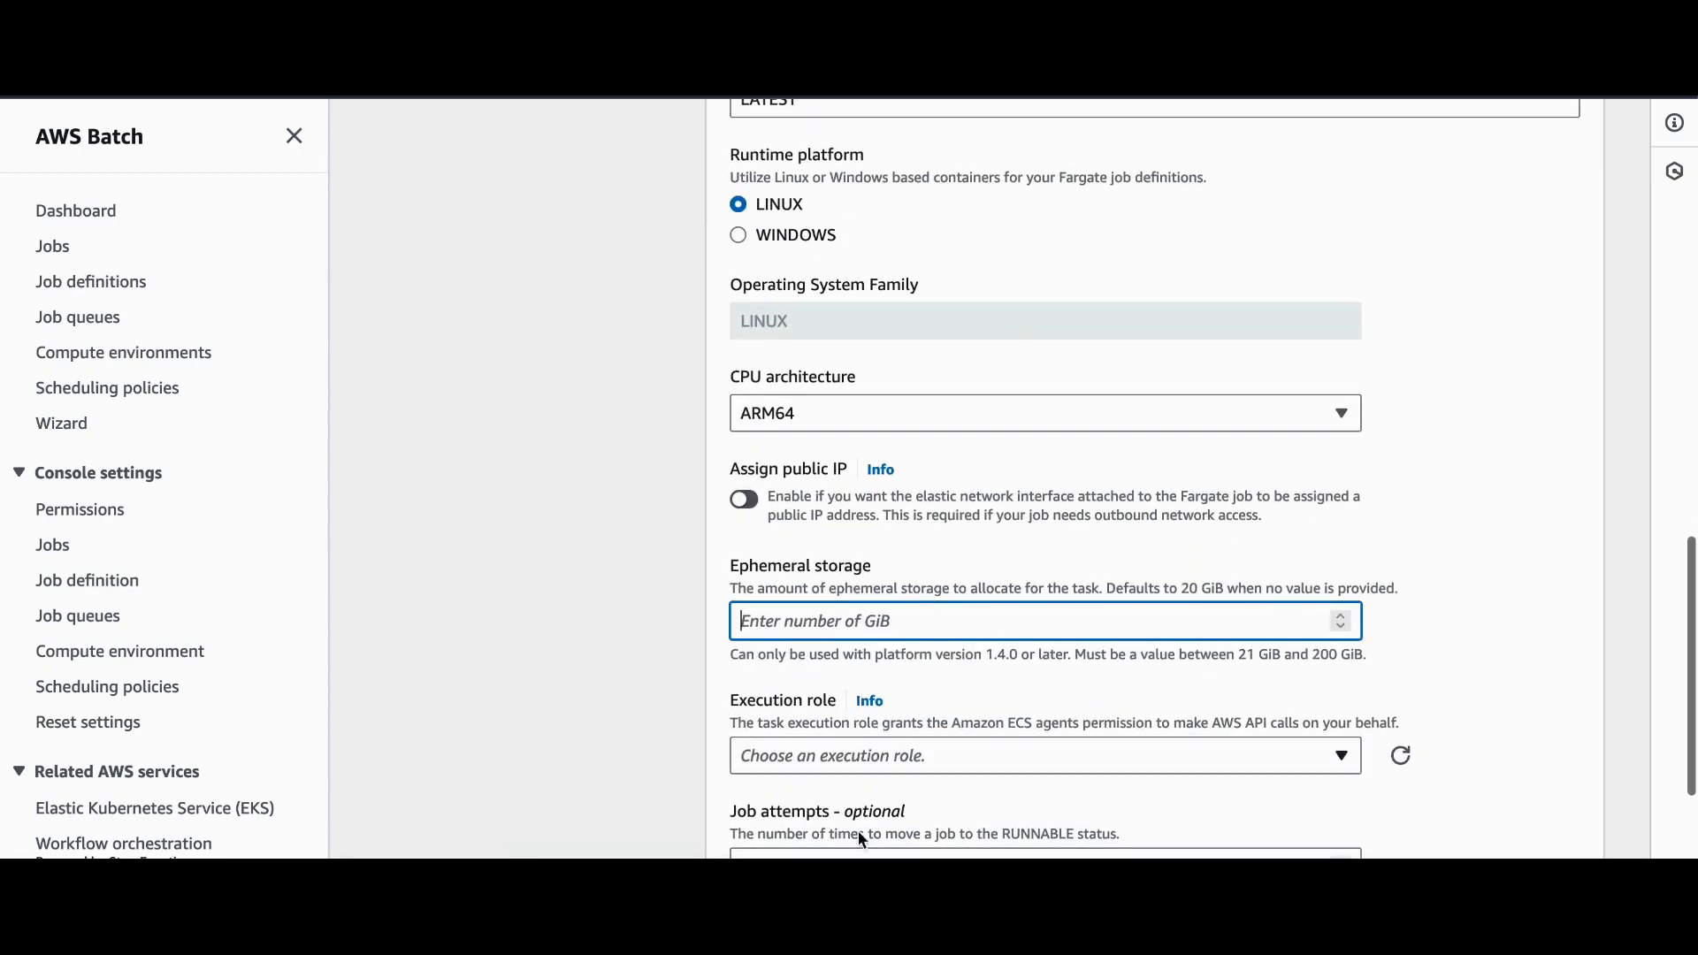
click(880, 898)
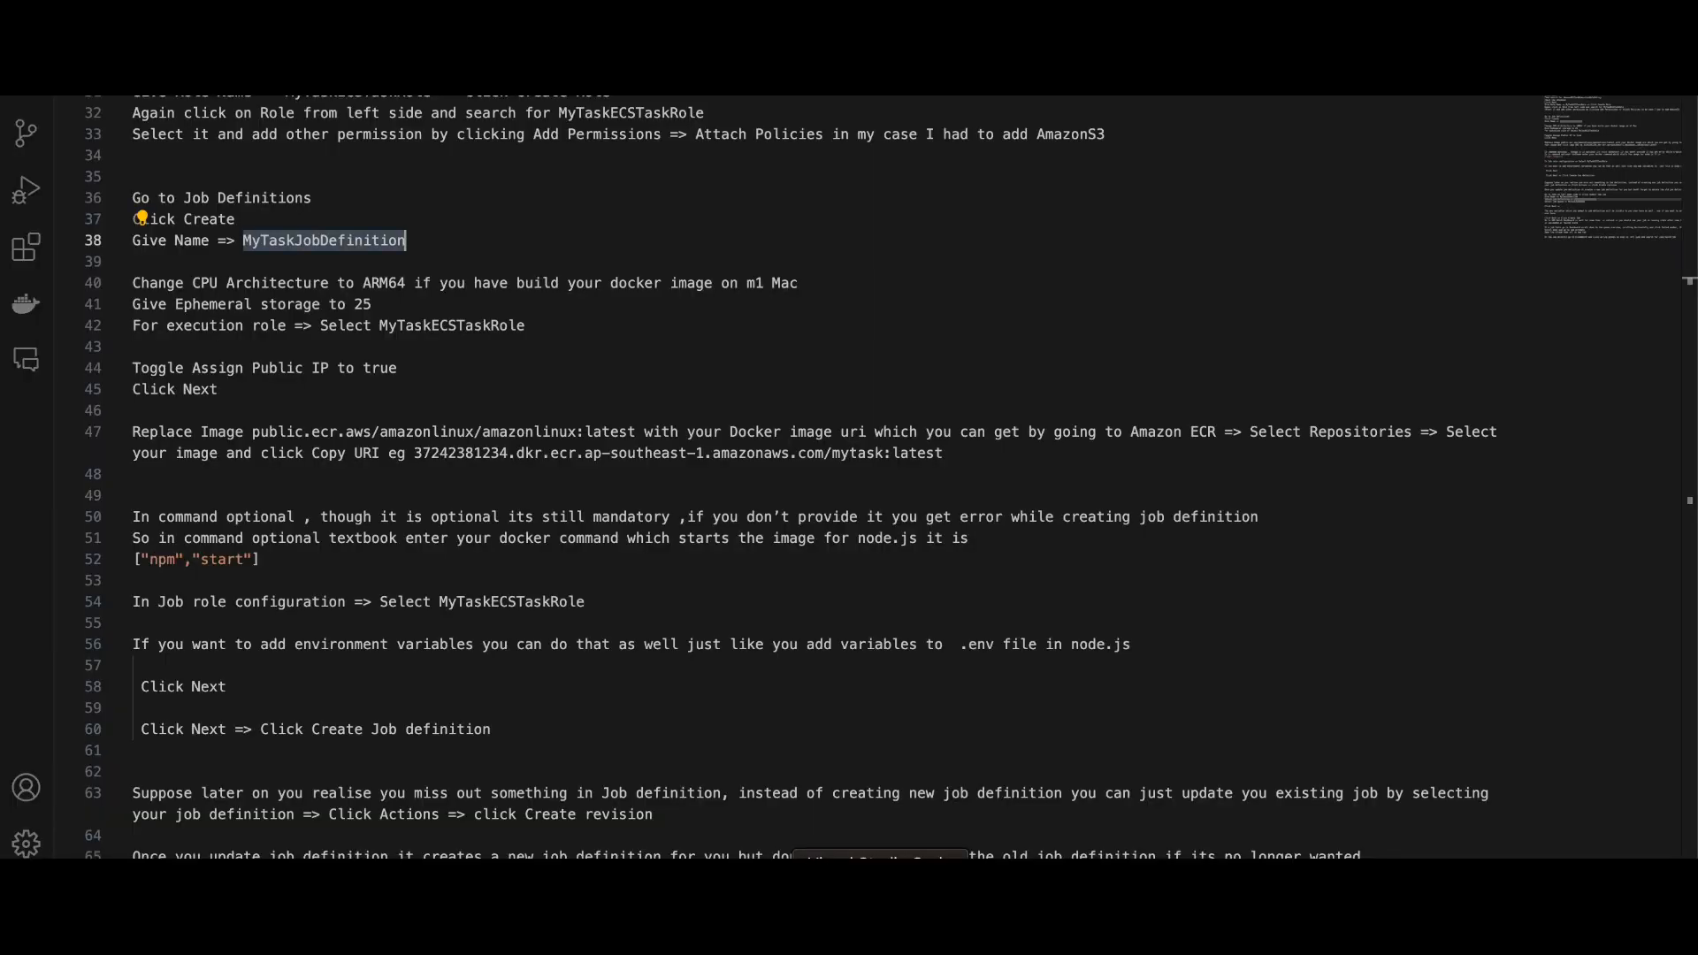
click(814, 898)
text(25)
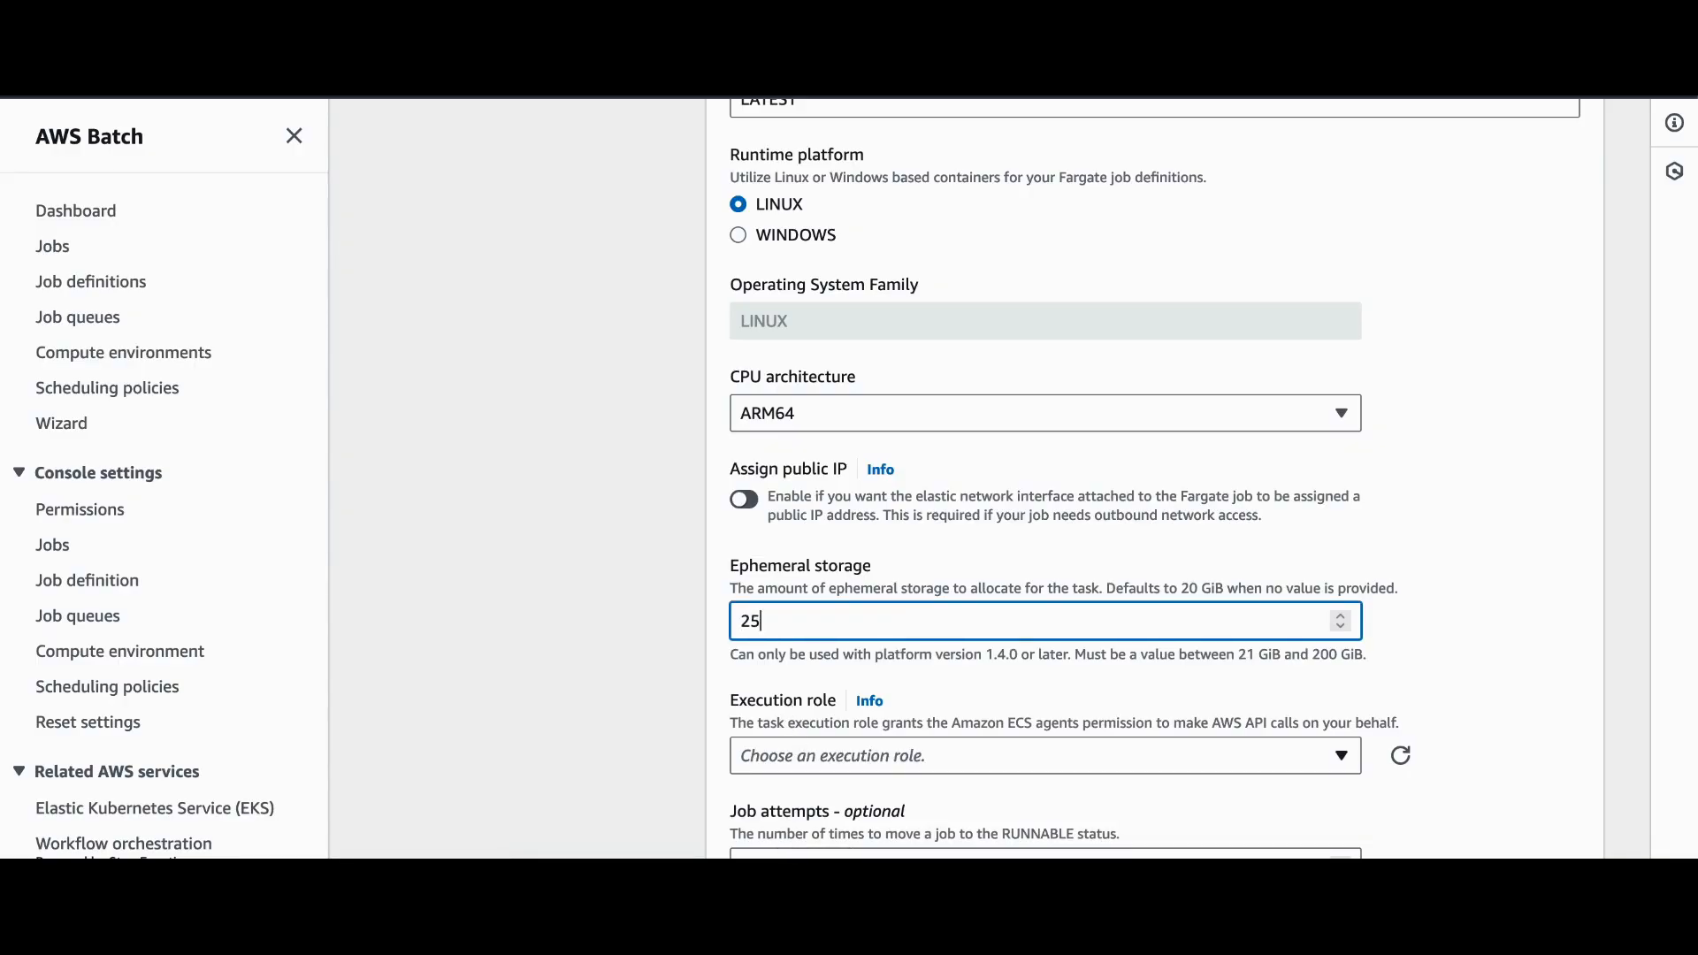
Look up the execution role in the VS Code notes, set it to MyTaskECSTaskRole, and continue to the container configuration
click(880, 898)
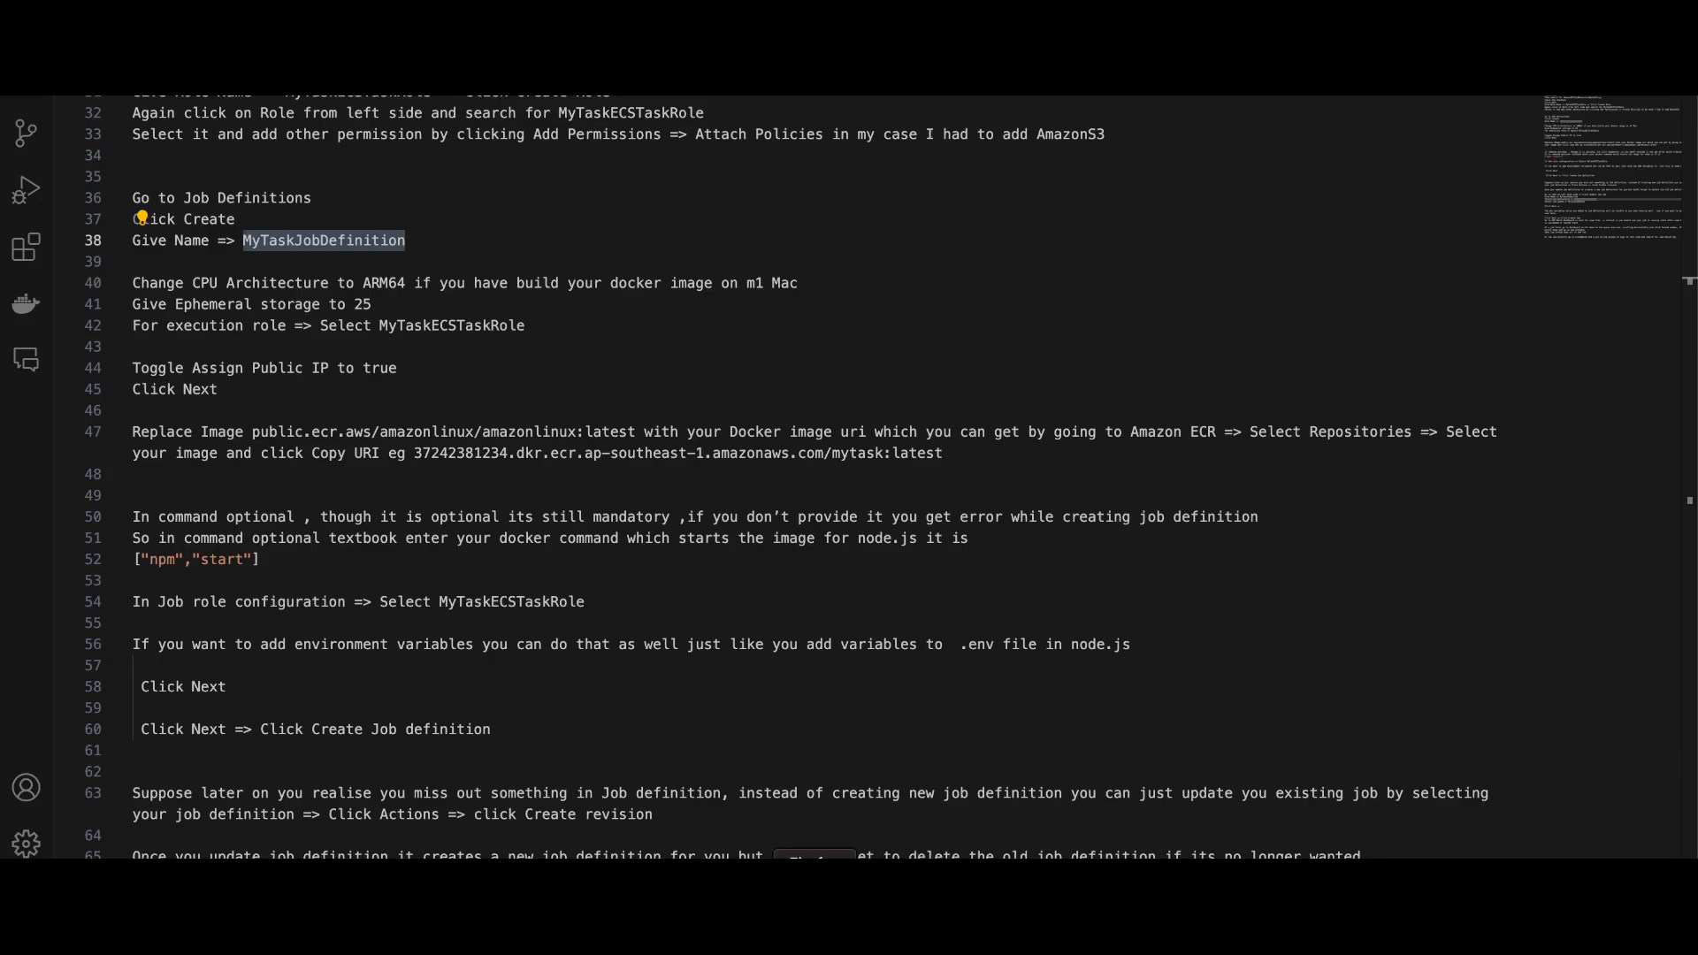
double_click(435, 325)
click(815, 897)
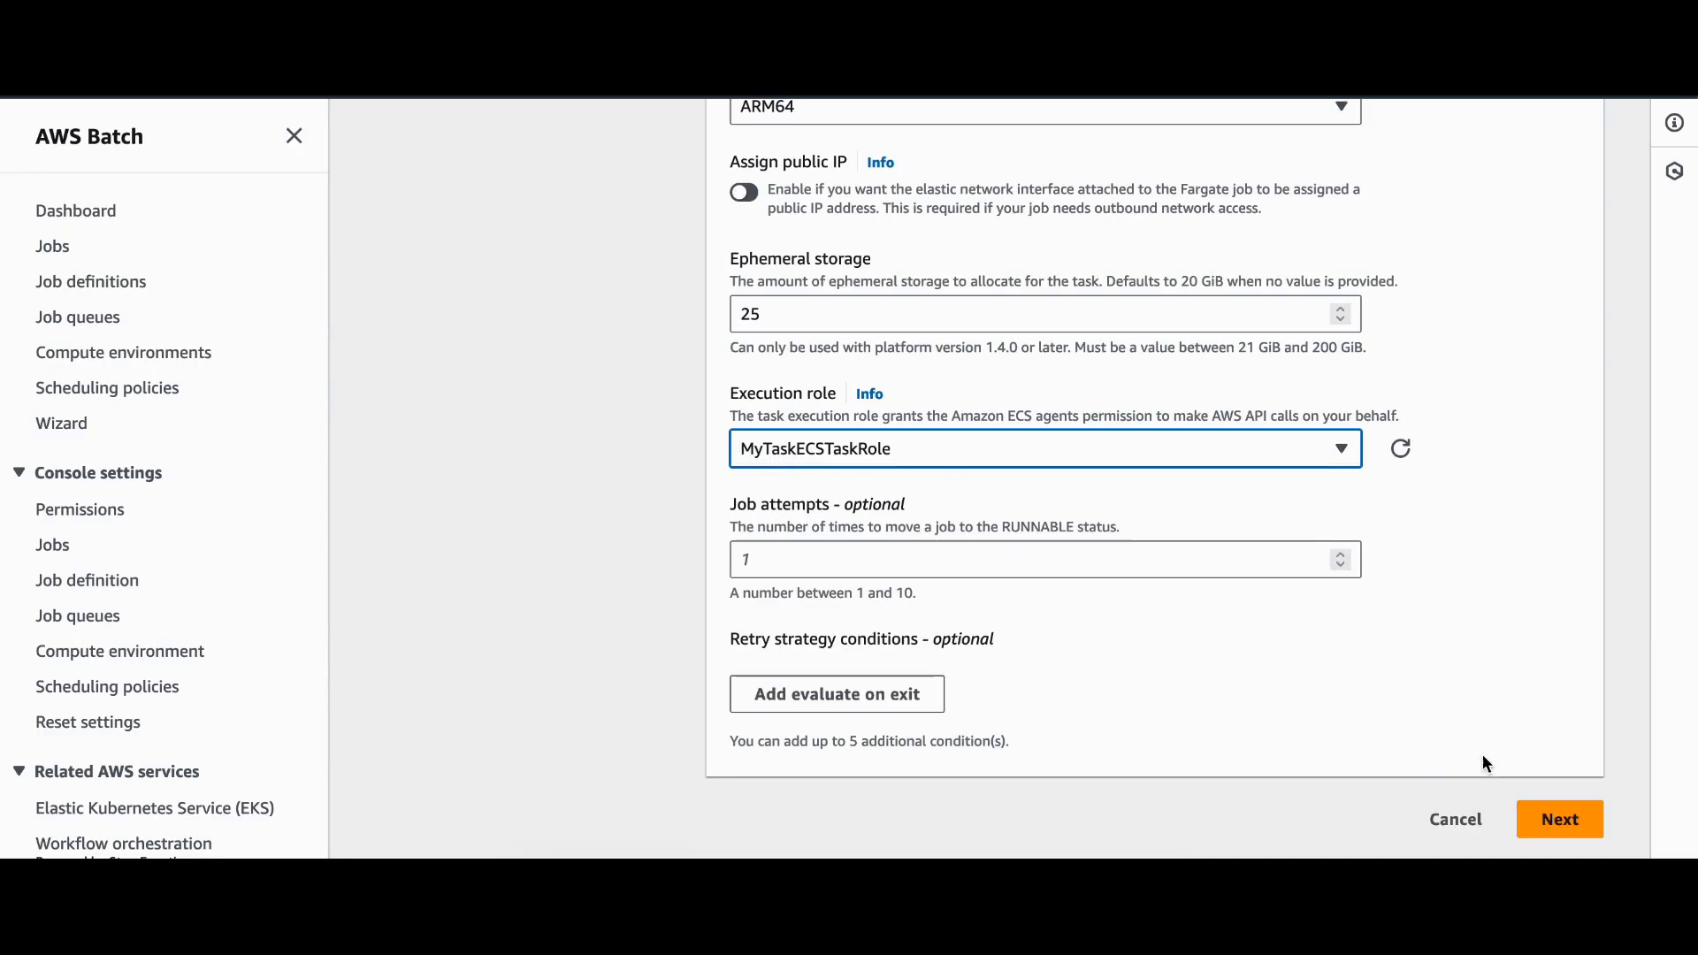
click(1548, 818)
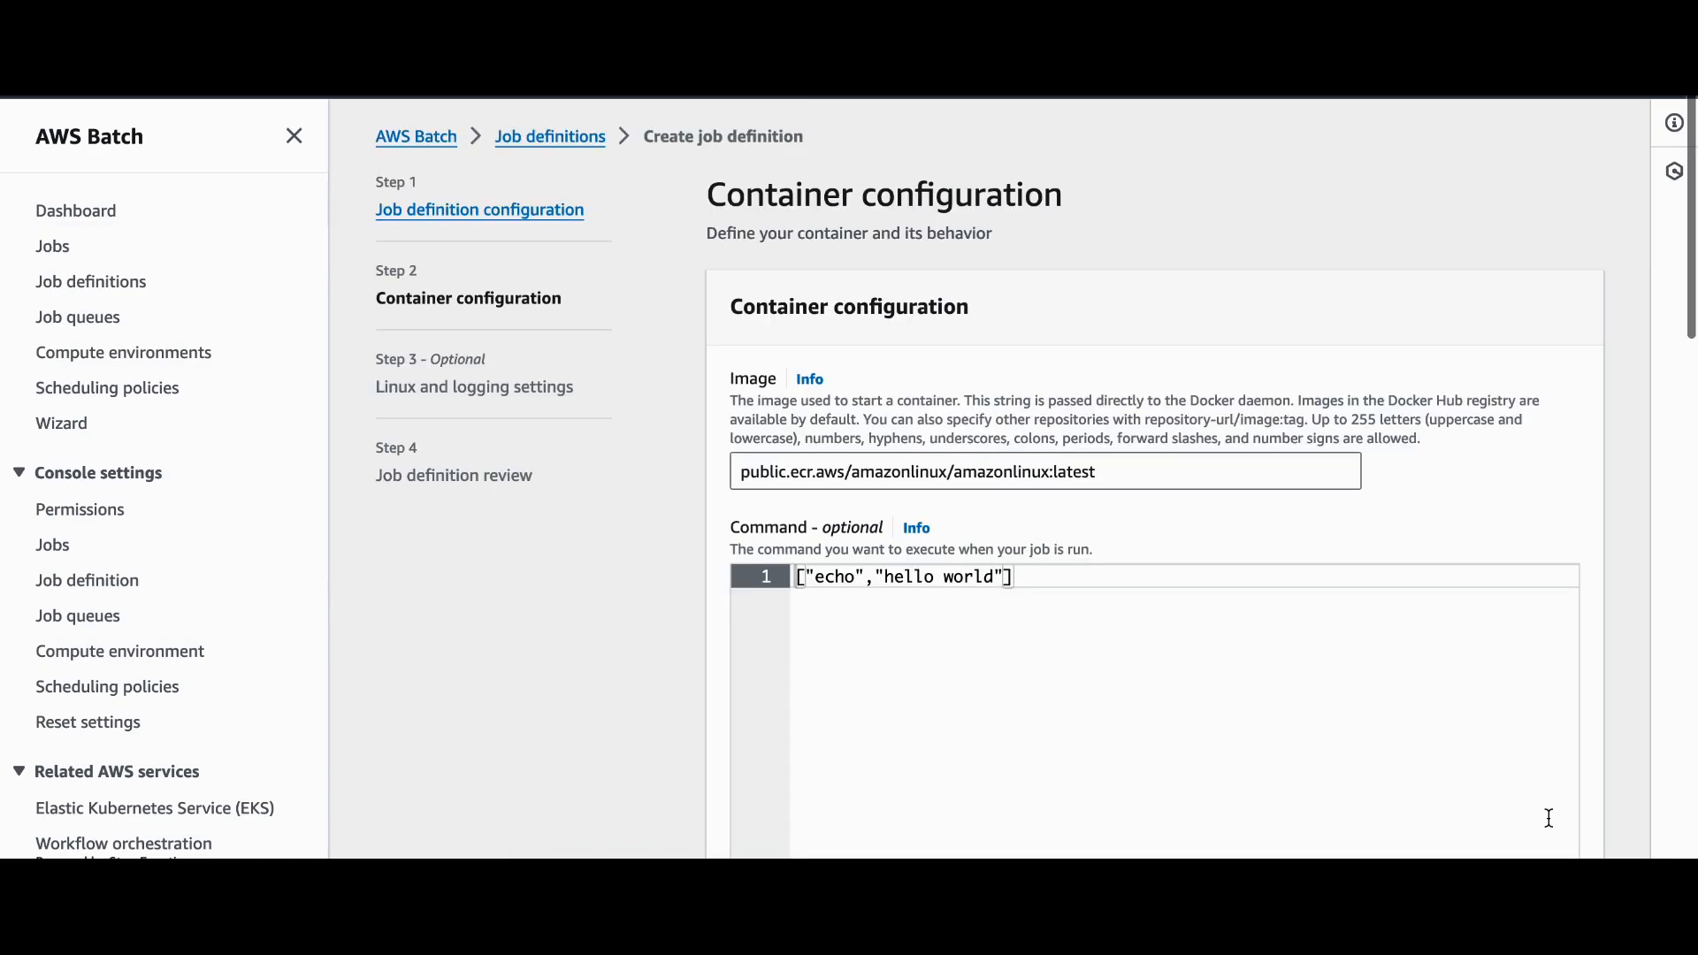
scroll(1293, 514, down, 2)
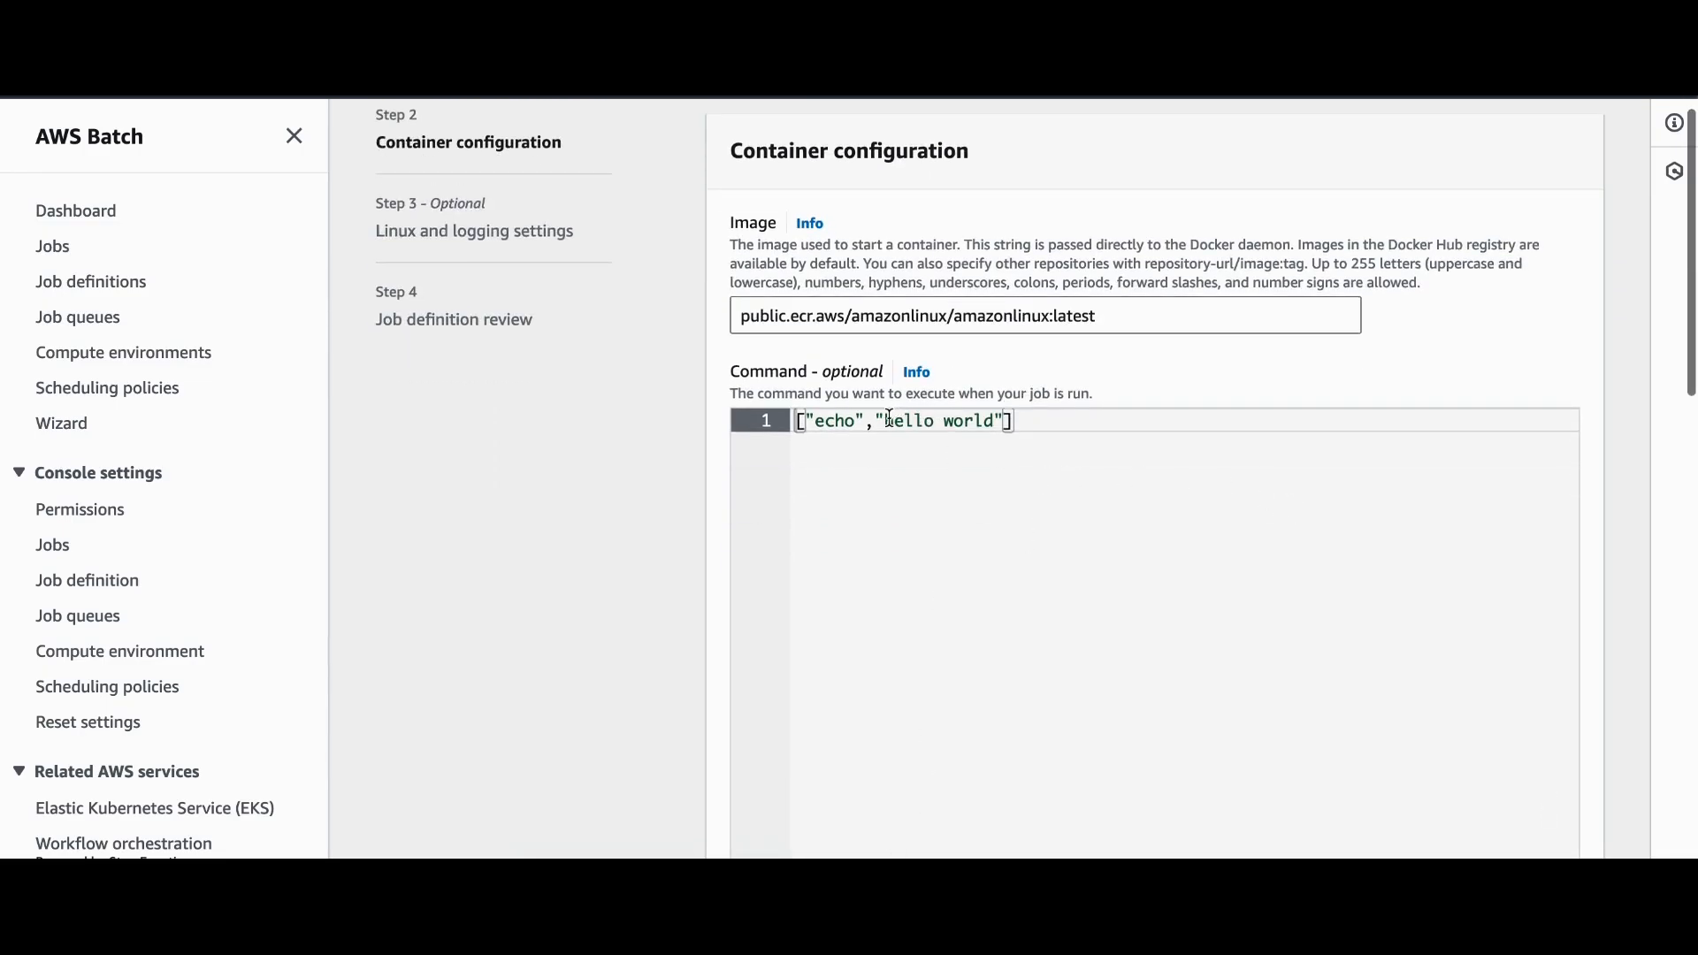
Check the public IP instruction in the VS Code notes and return to the job definition configuration in AWS Batch
click(871, 895)
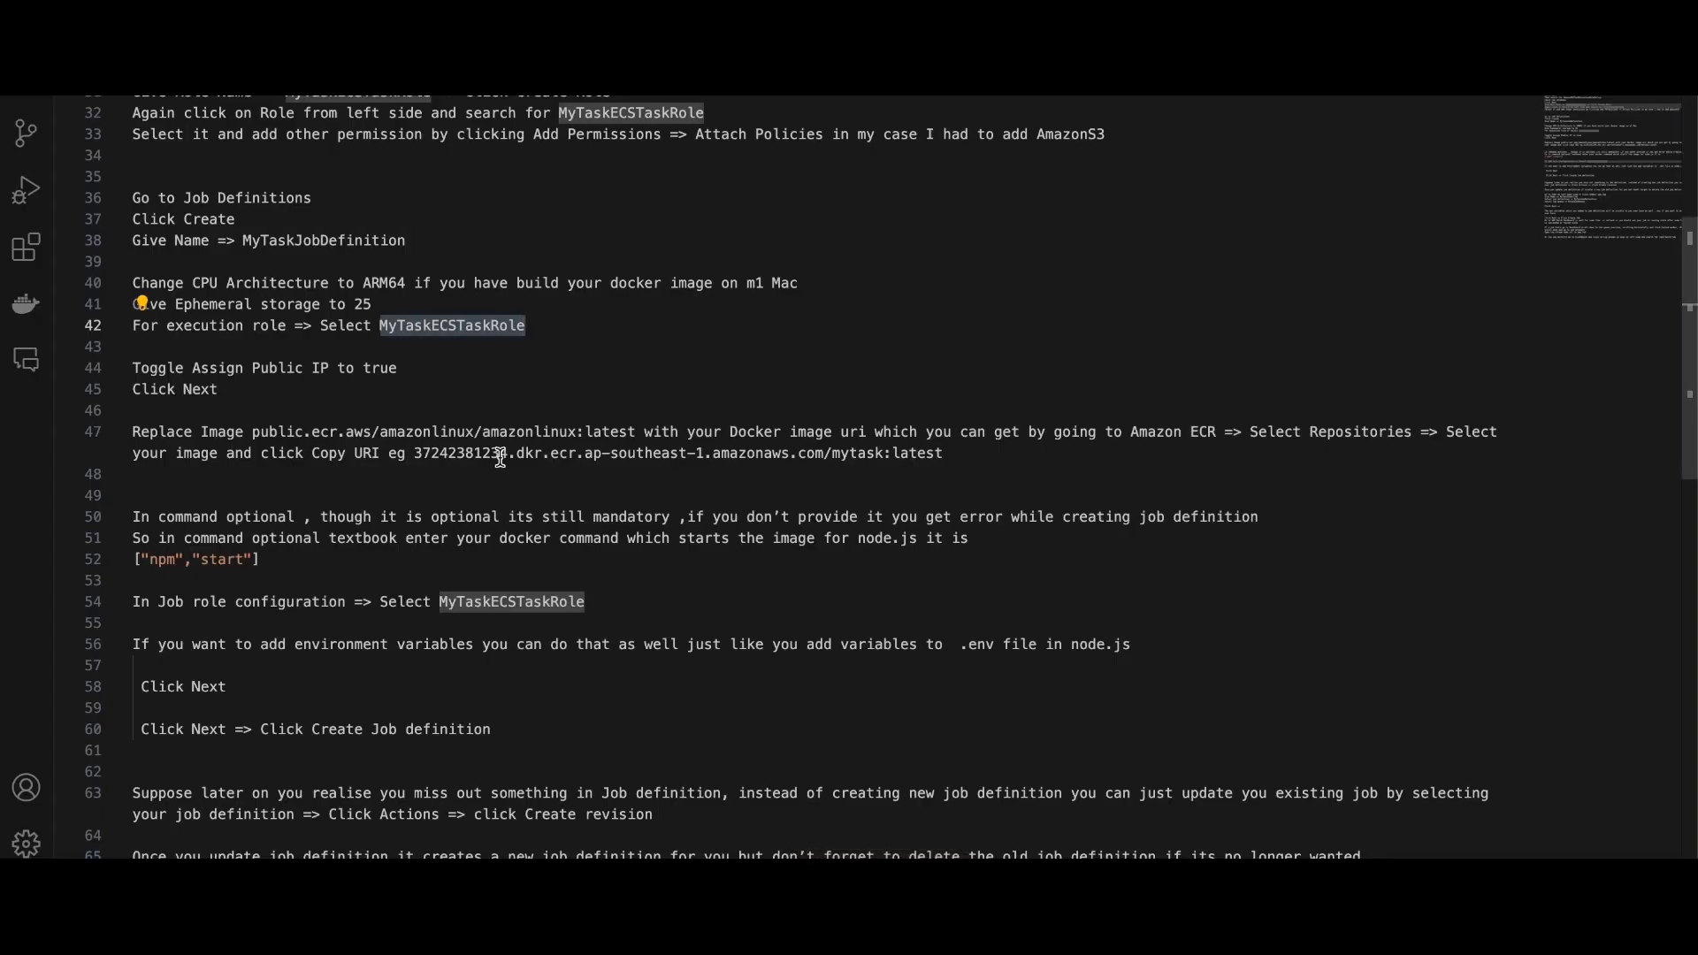
click(225, 347)
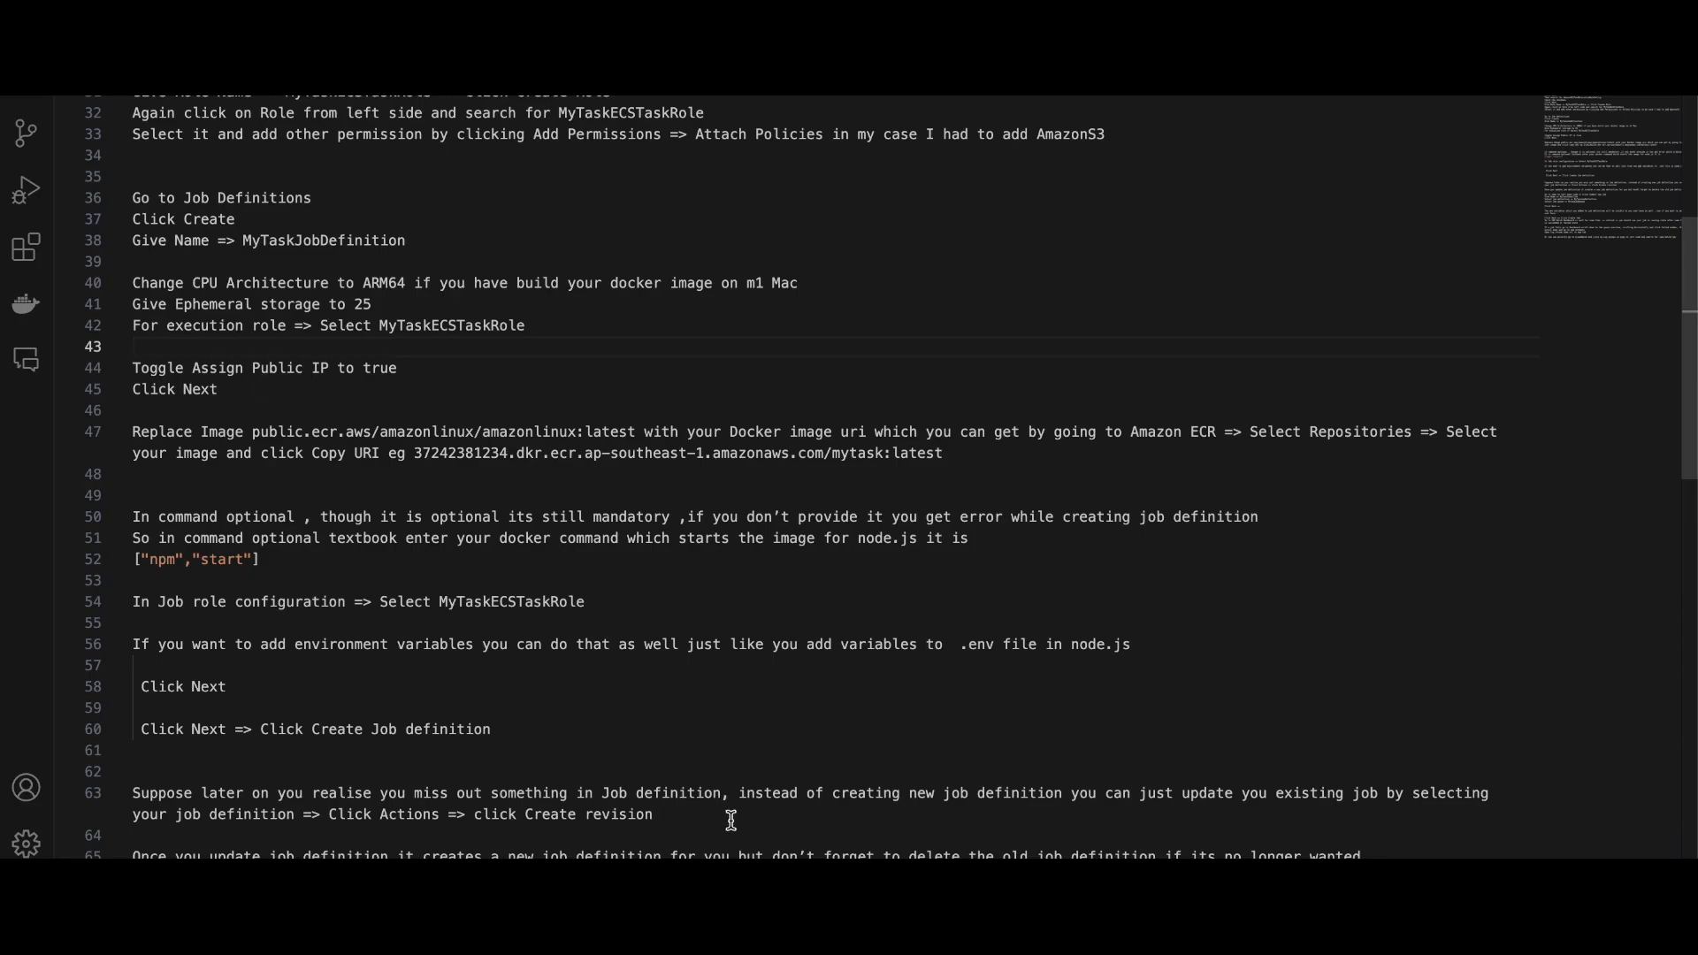
click(815, 895)
scroll(1132, 588, down, 10)
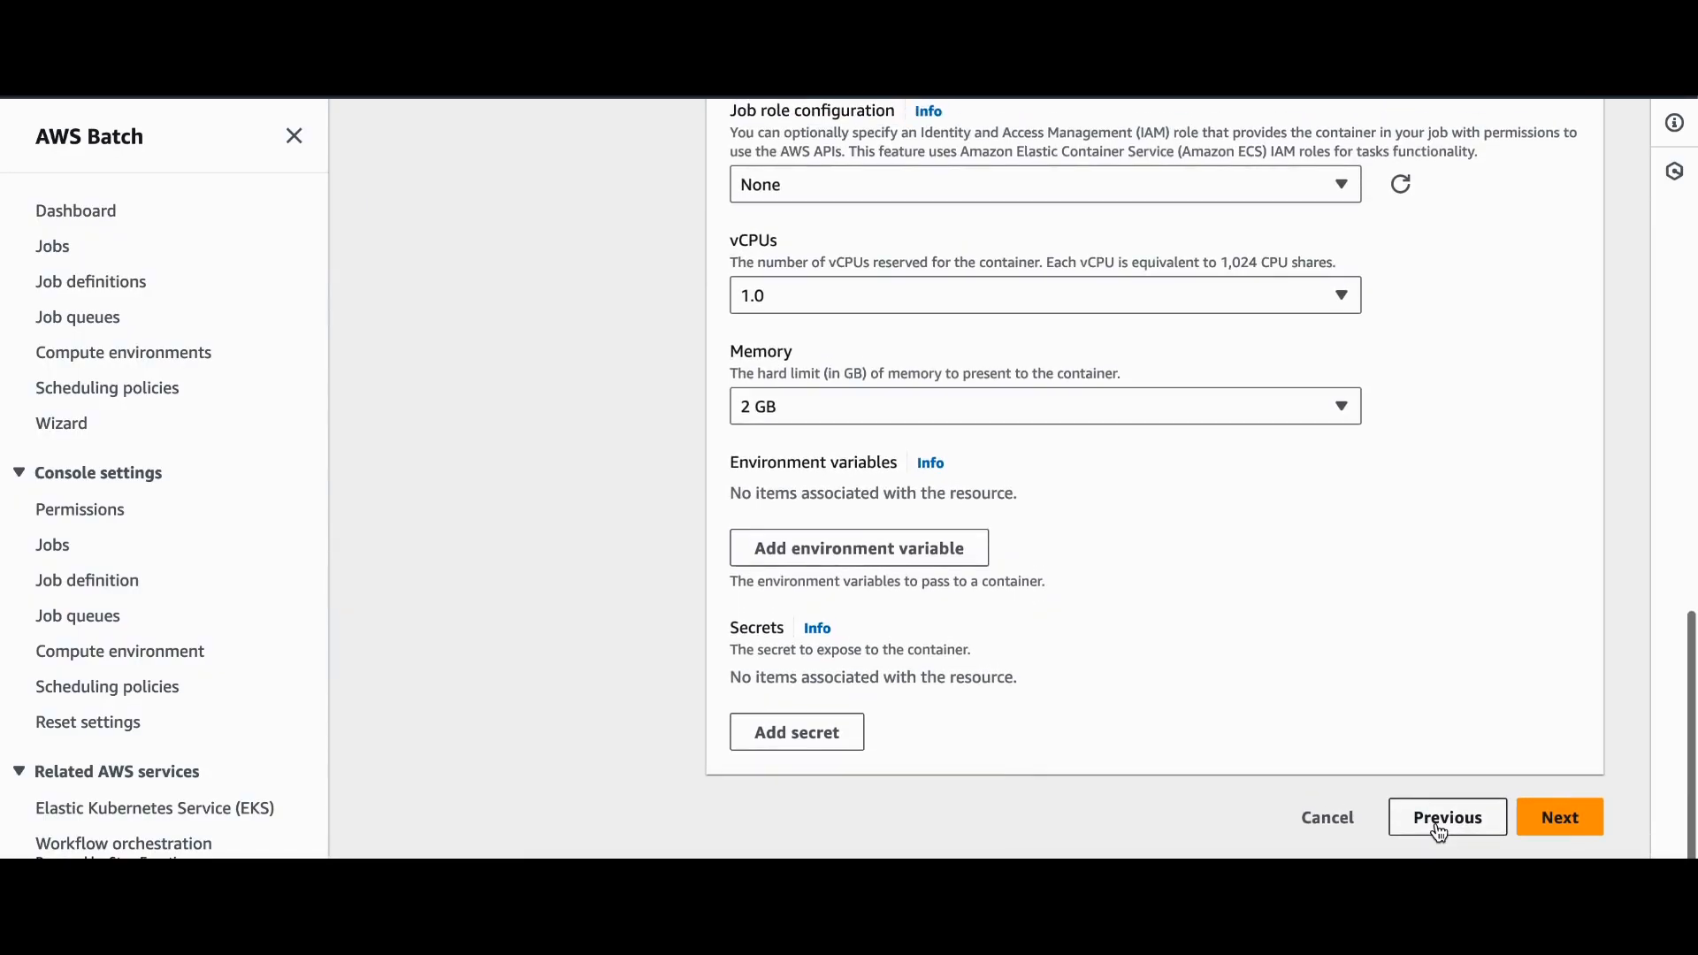
click(1437, 827)
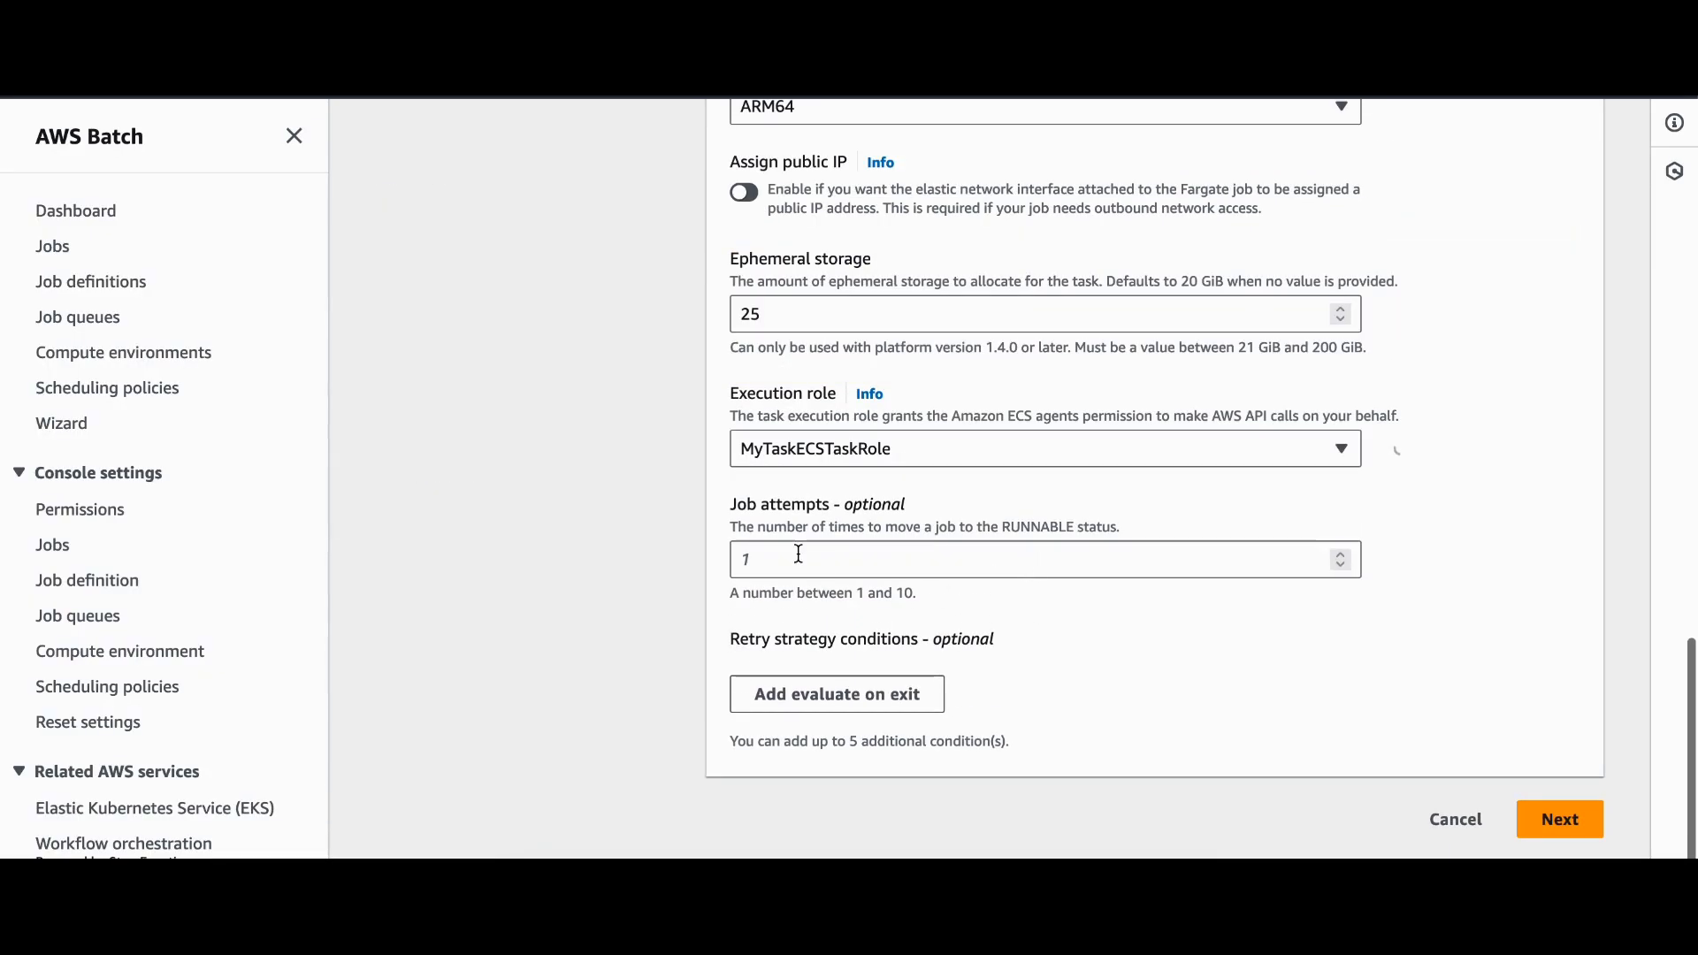
scroll(815, 469, up, 2)
scroll(815, 469, down, 2)
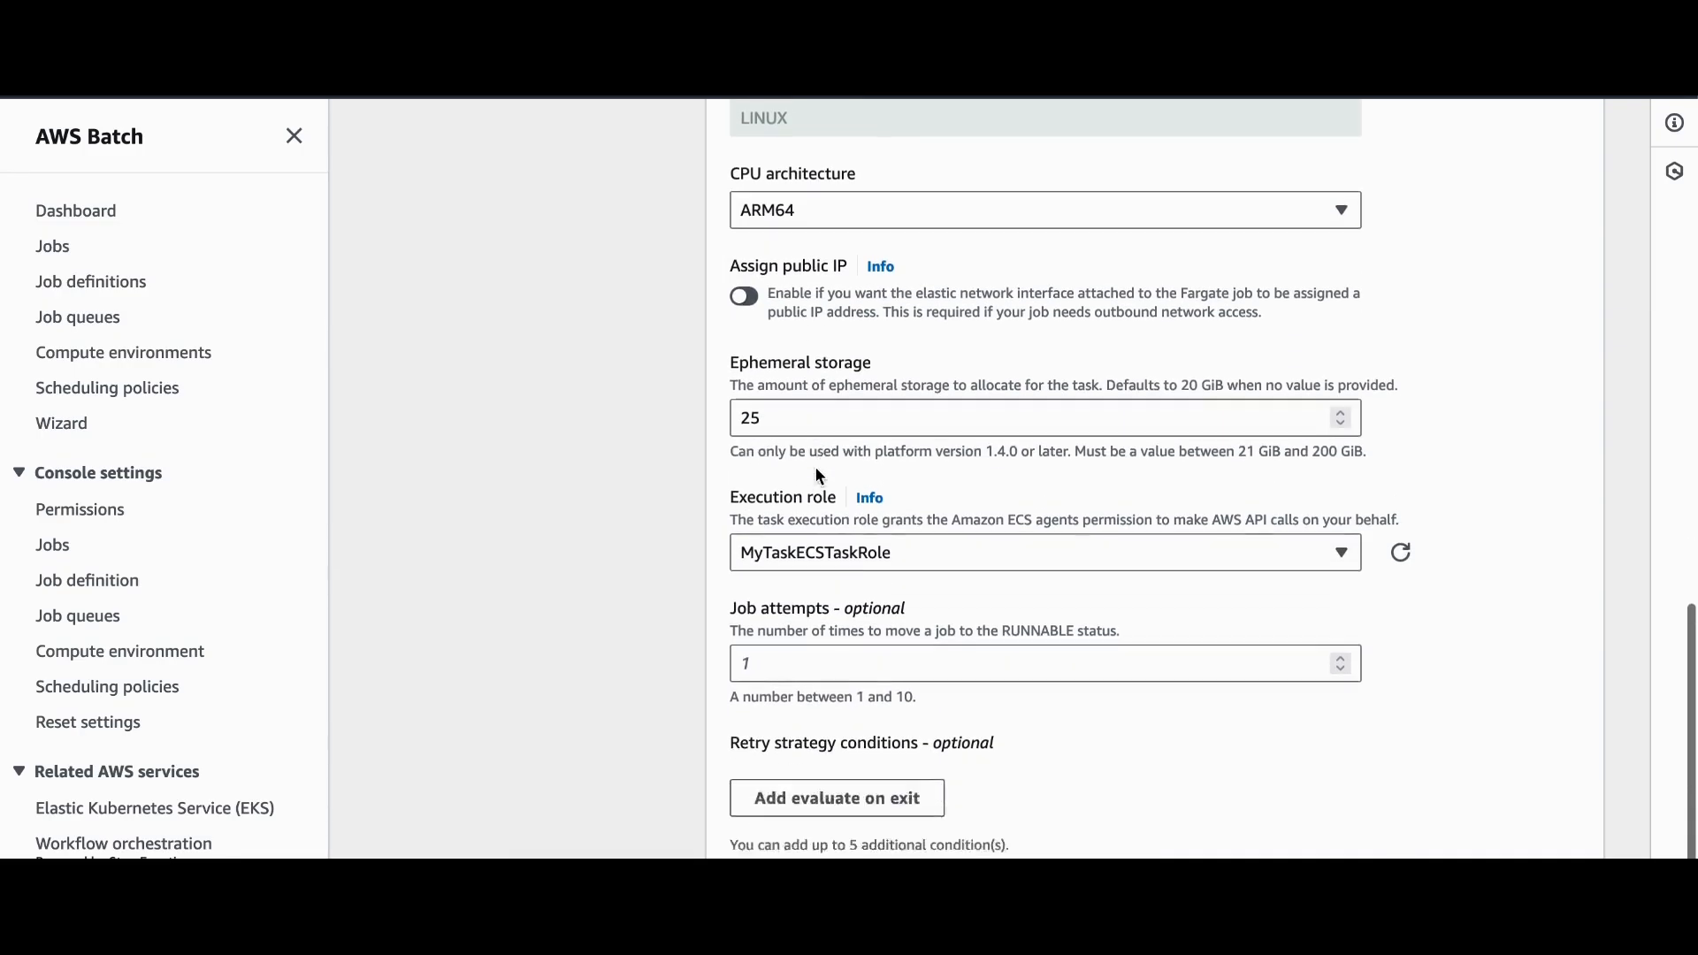
scroll(815, 469, up, 1)
scroll(816, 475, up, 1)
scroll(1026, 607, down, 3)
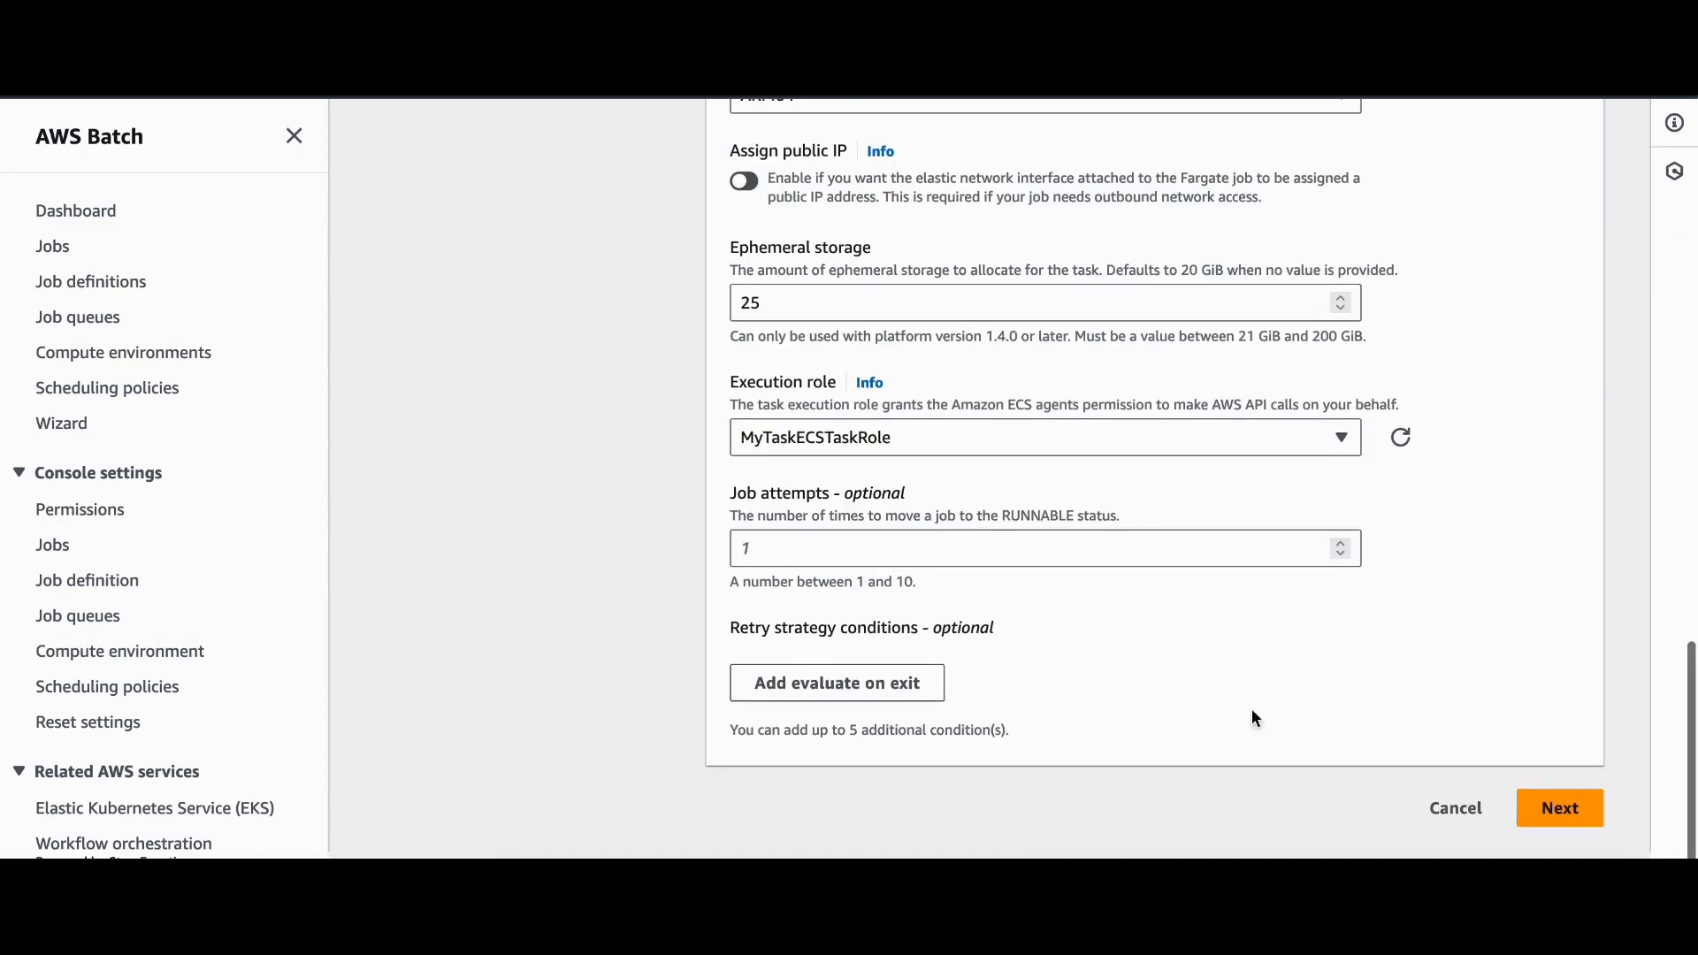
scroll(1146, 626, down, 12)
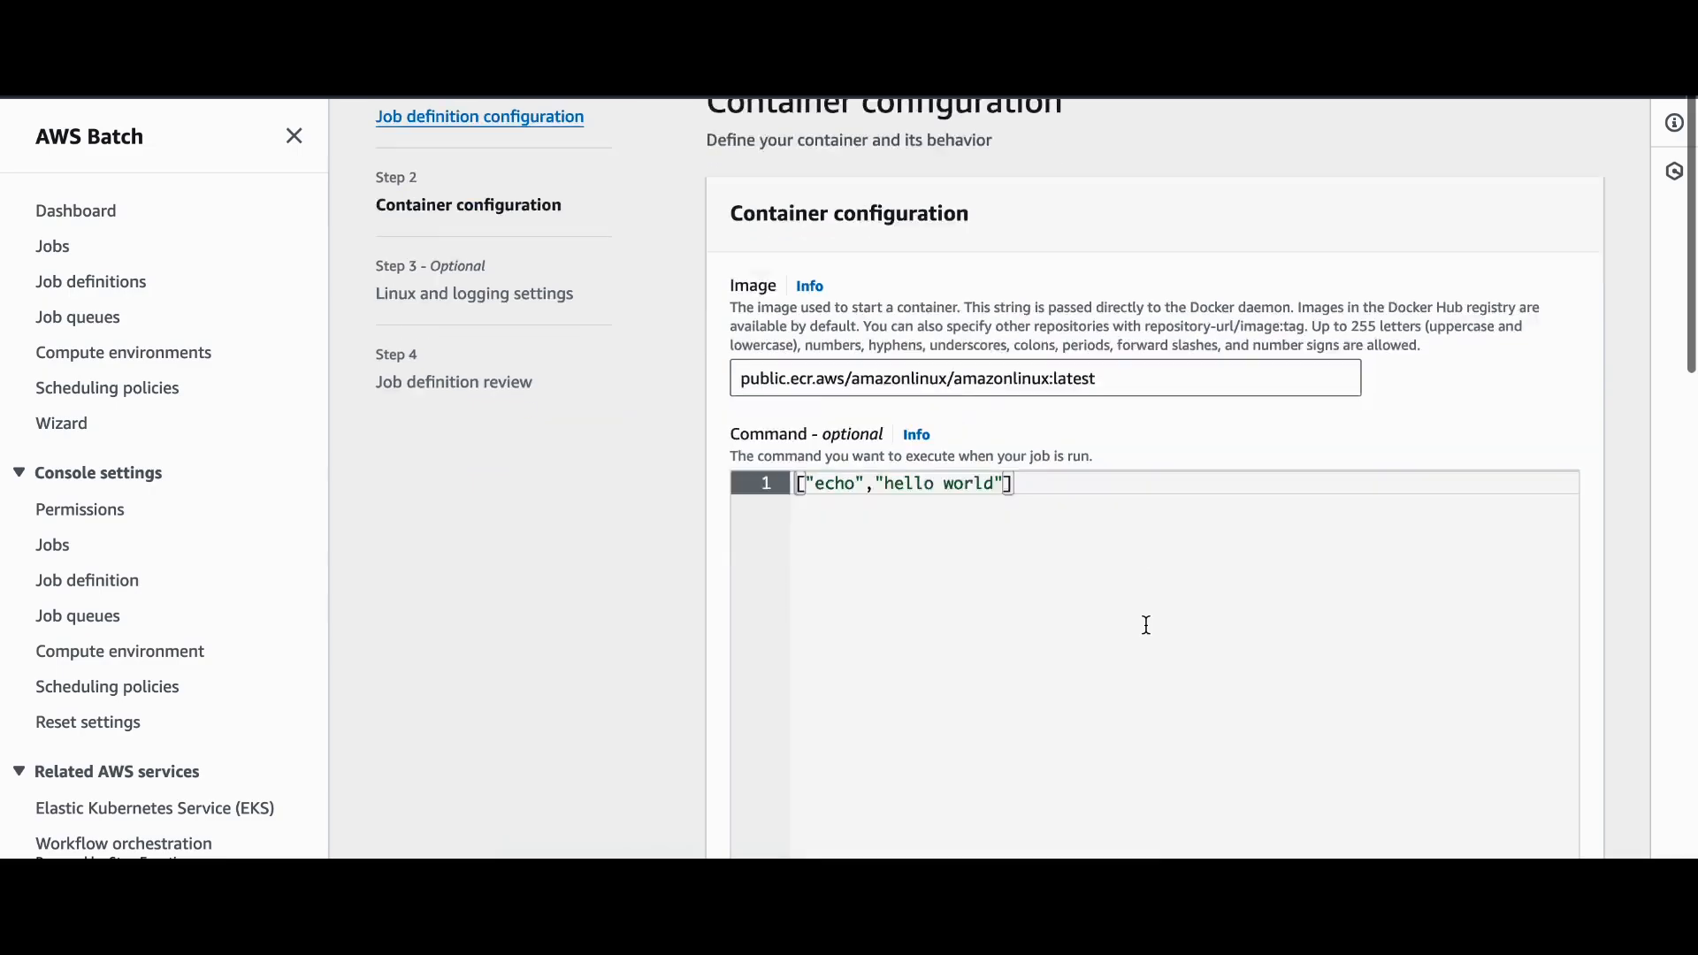
scroll(1148, 631, down, 4)
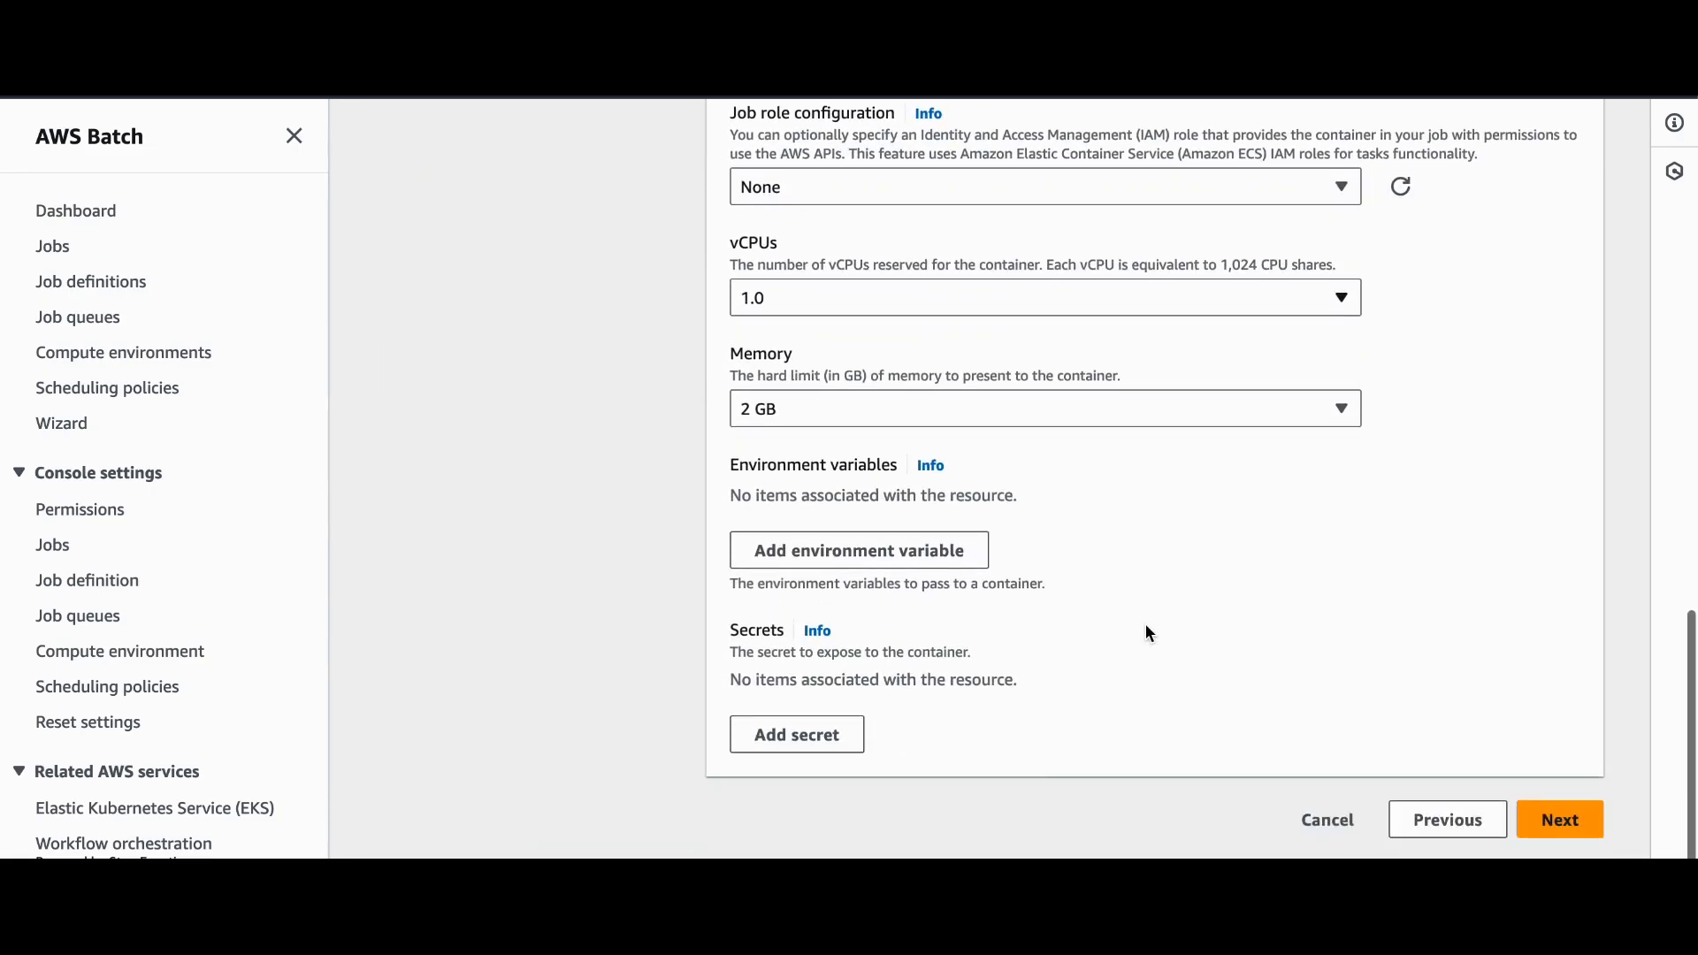
click(1444, 815)
Enable public IP assignment for the Fargate job definition and continue to the container configuration
scroll(1061, 594, down, 9)
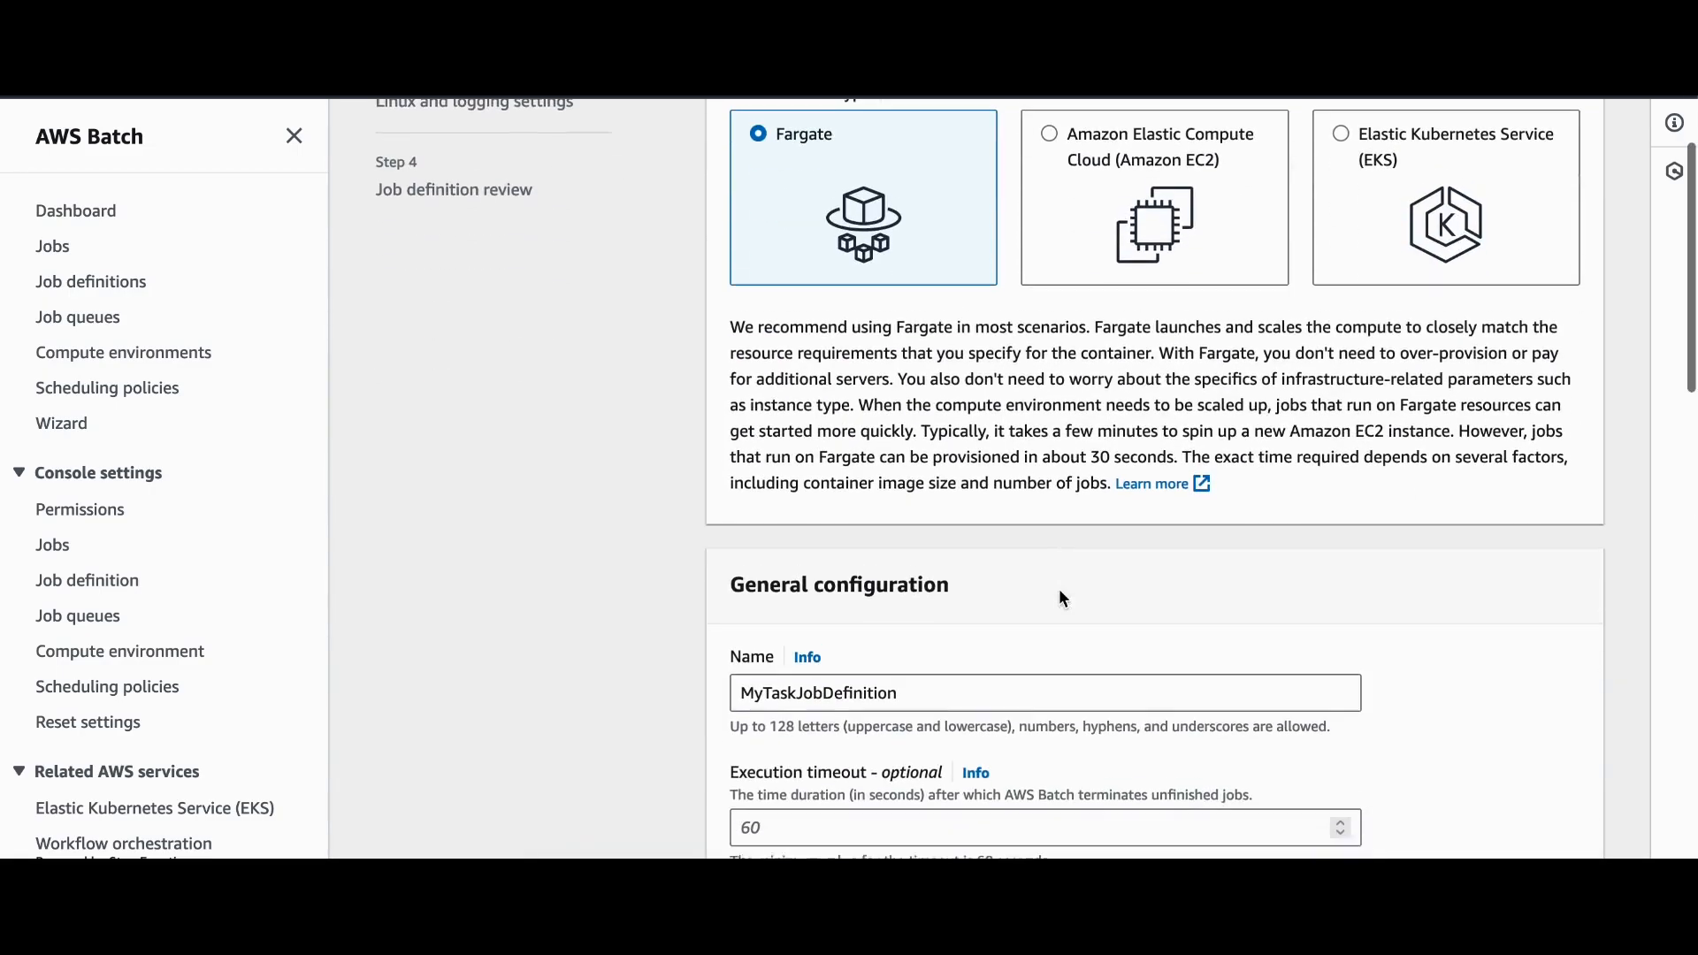
scroll(1063, 599, down, 7)
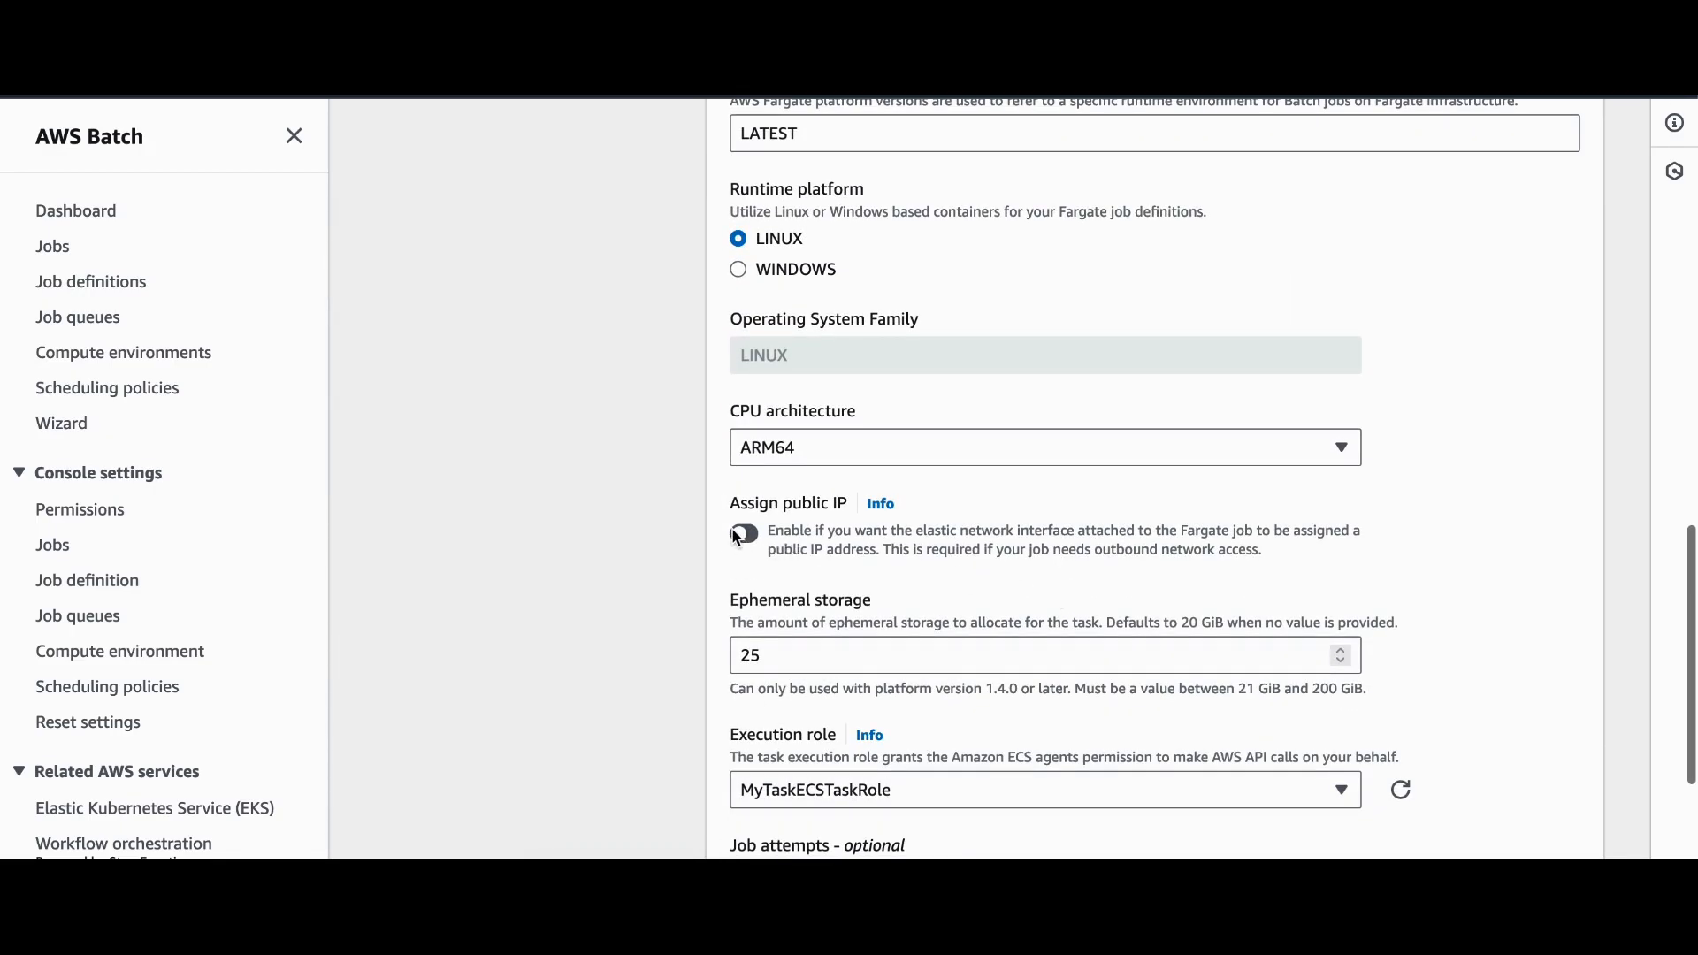
click(739, 536)
scroll(990, 735, down, 5)
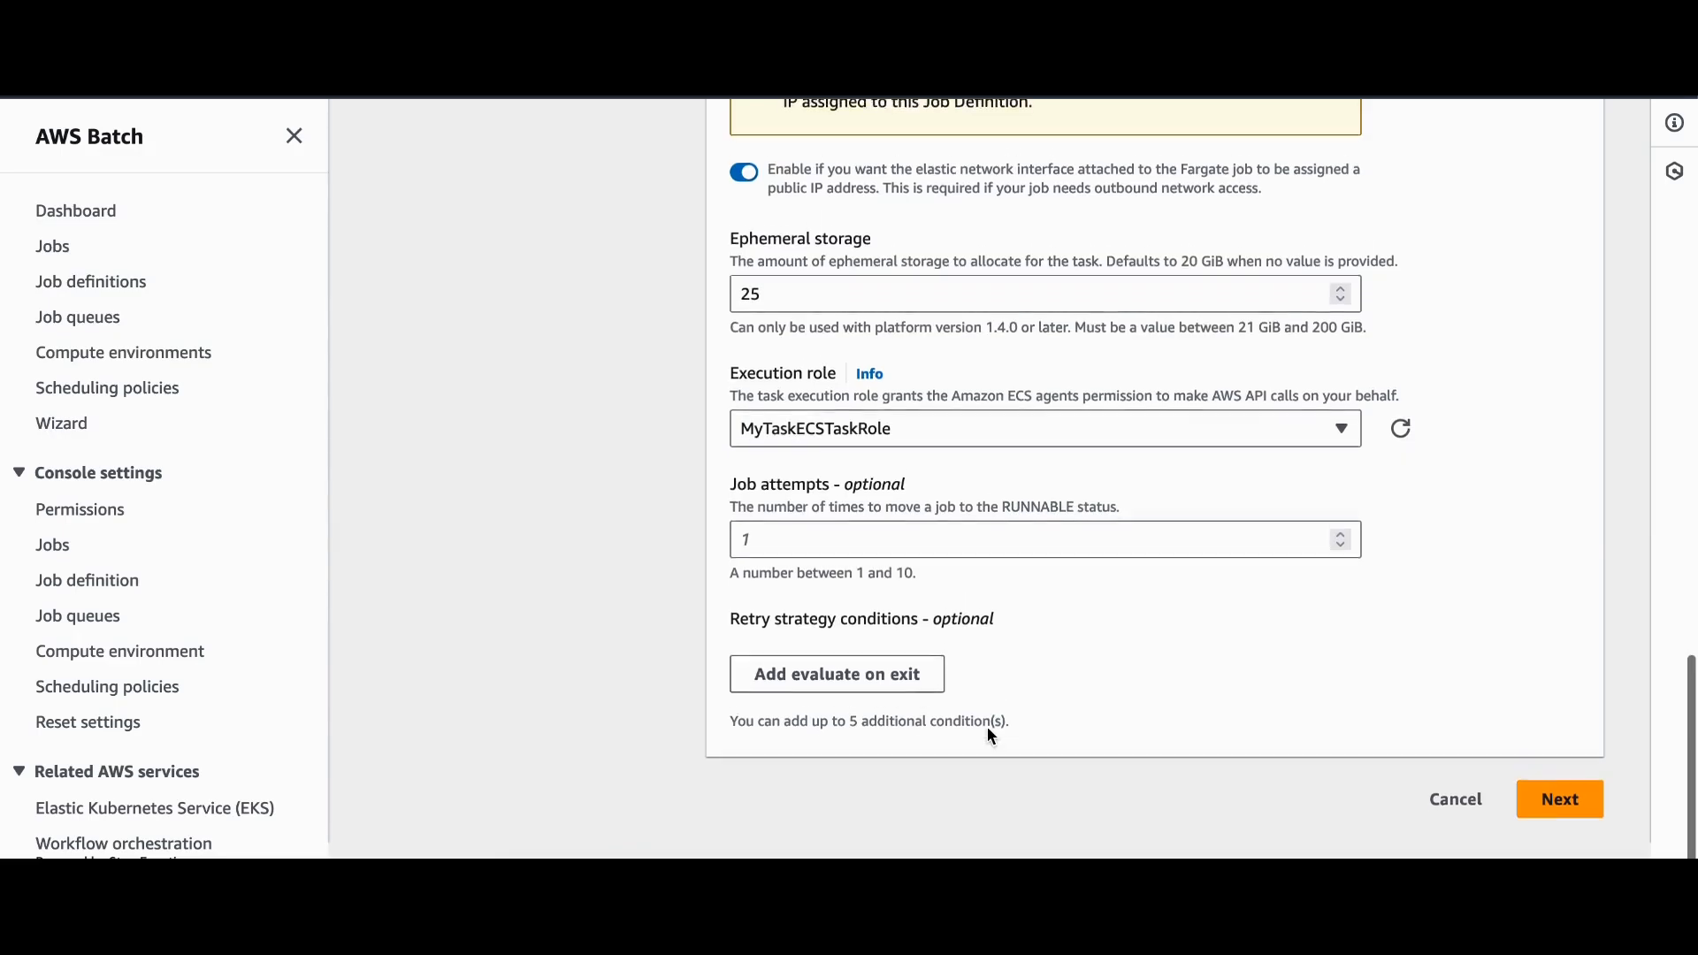
click(1554, 818)
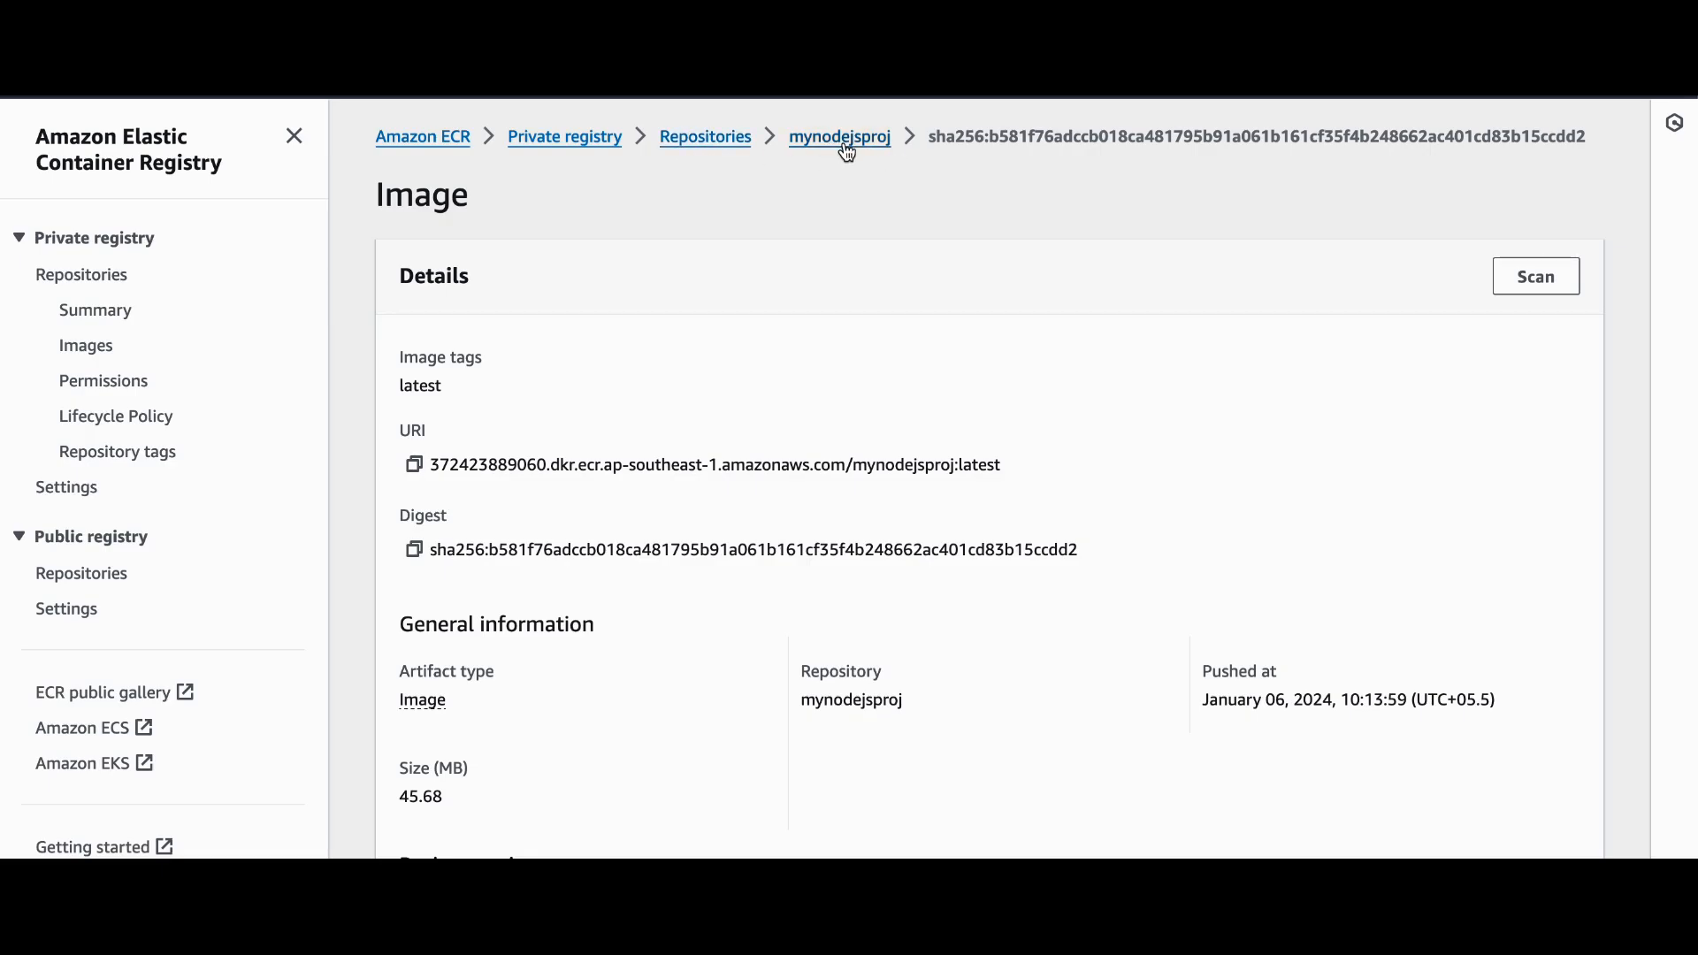
Copy the URI of the mynodejsproj:latest image from Amazon ECR and set it as the job definition's container image
click(414, 464)
key(ctrl+Tab)
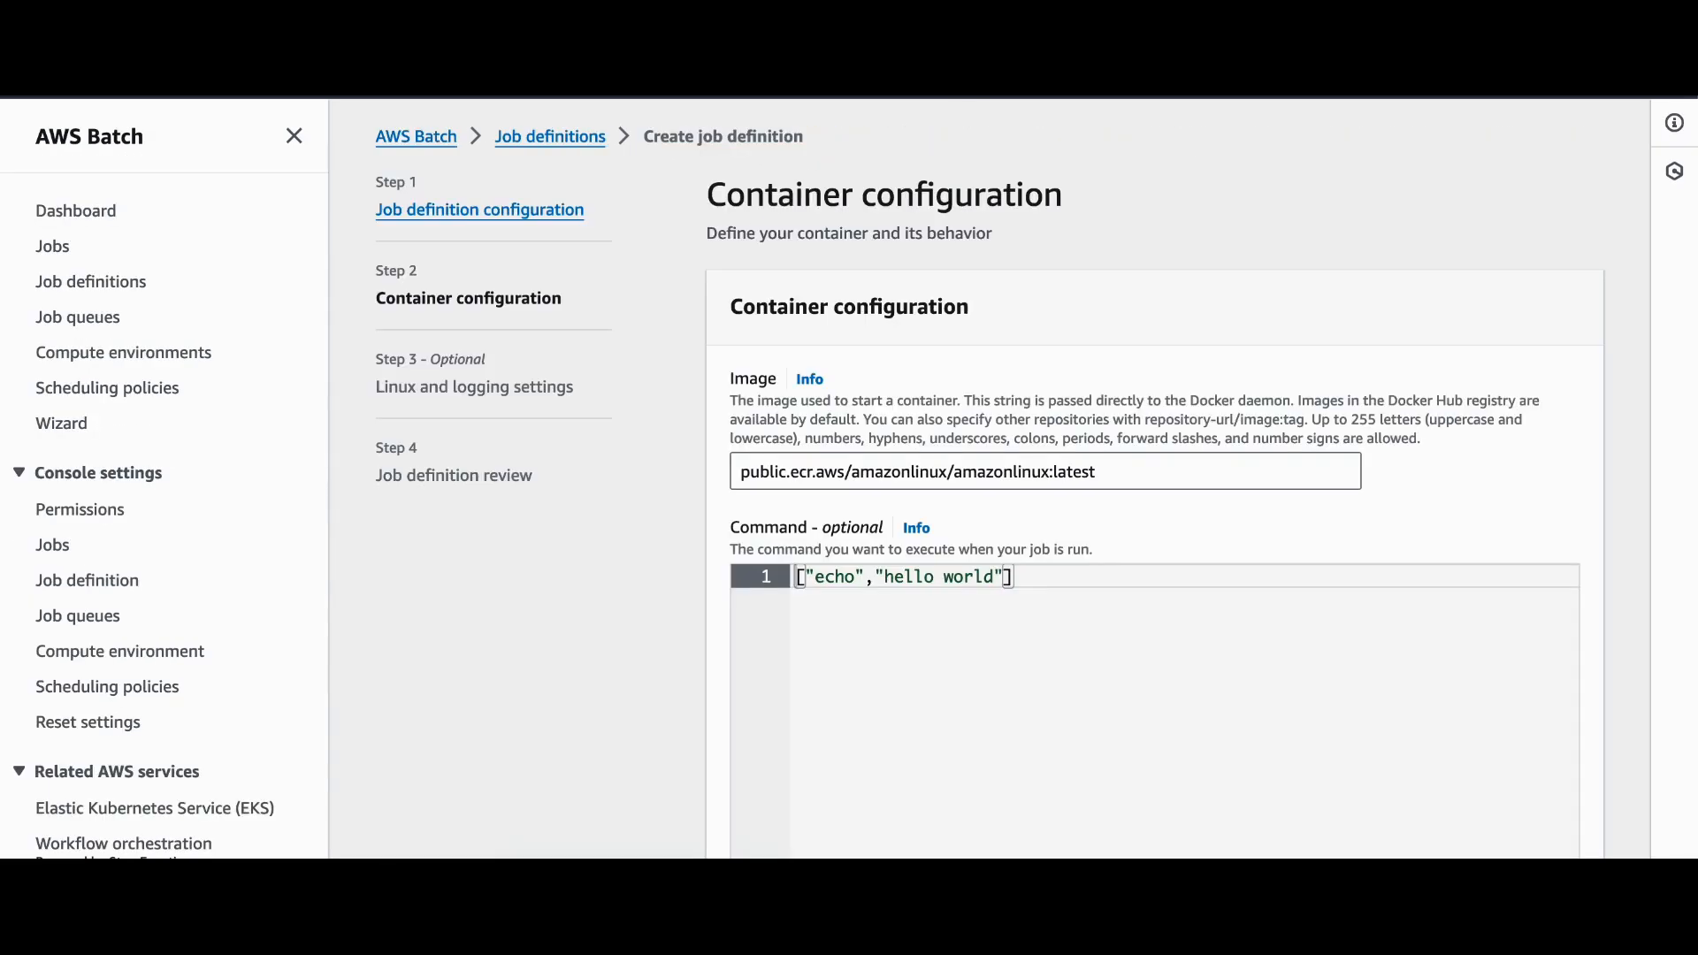
click(887, 483)
key(ctrl+a)
key(ctrl+v)
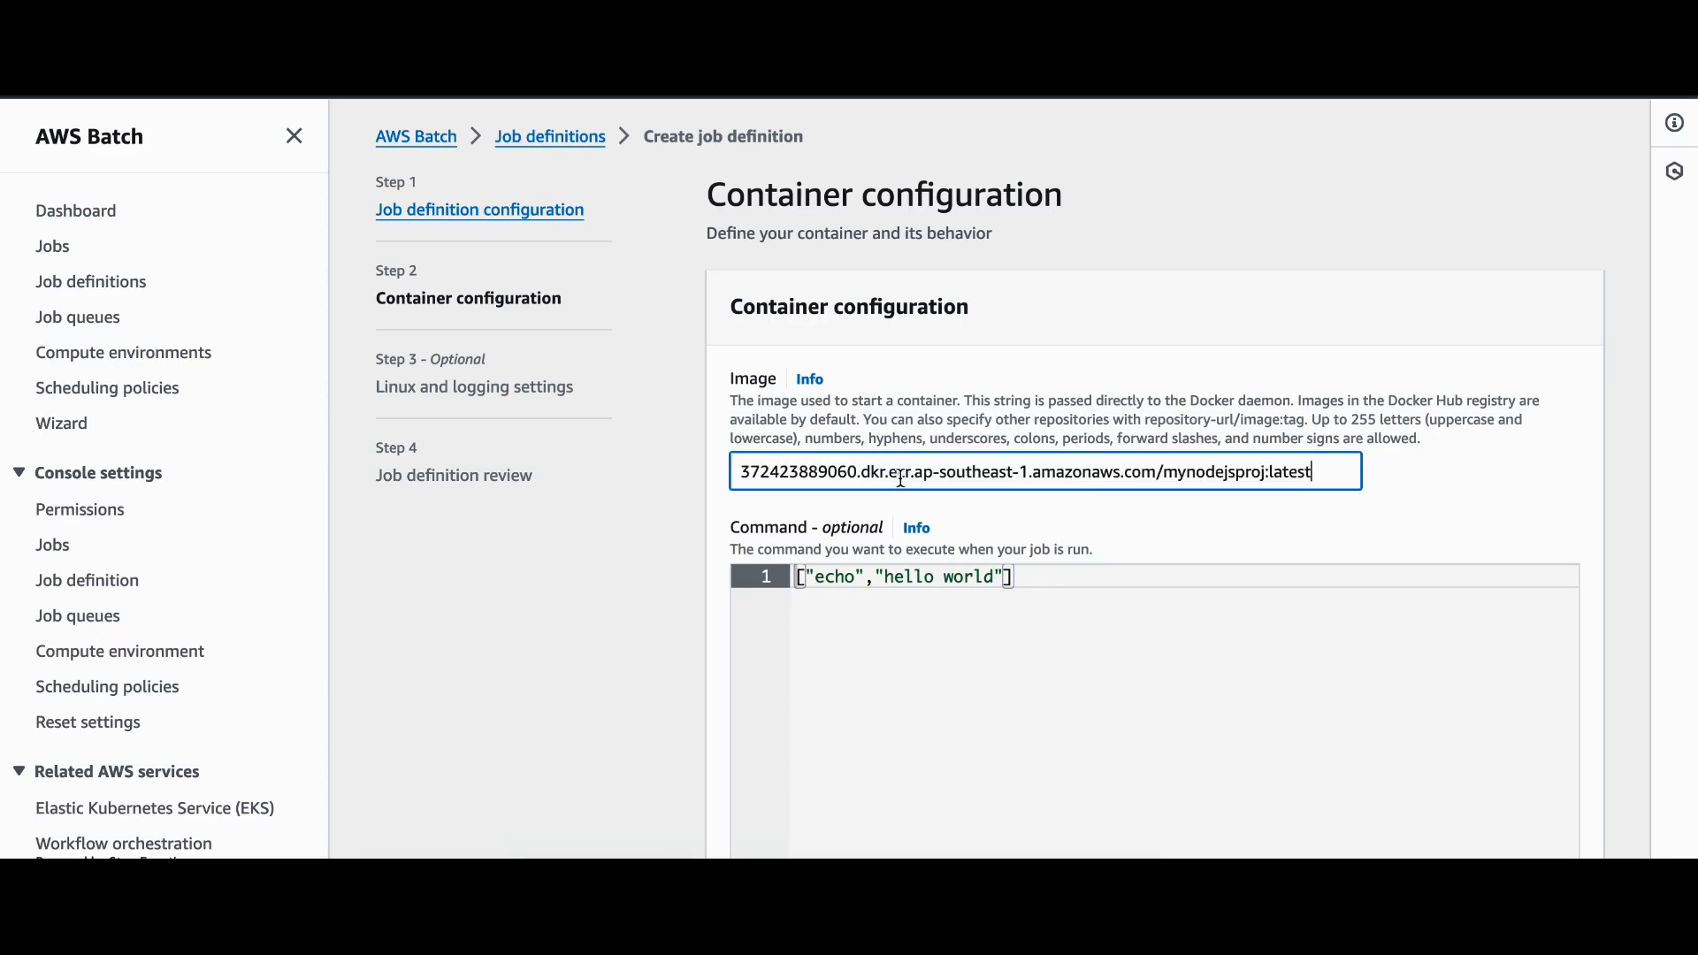
Copy the start command from the Dockerfile in VS Code and set the container command to ["npm","start"]
scroll(894, 635, down, 2)
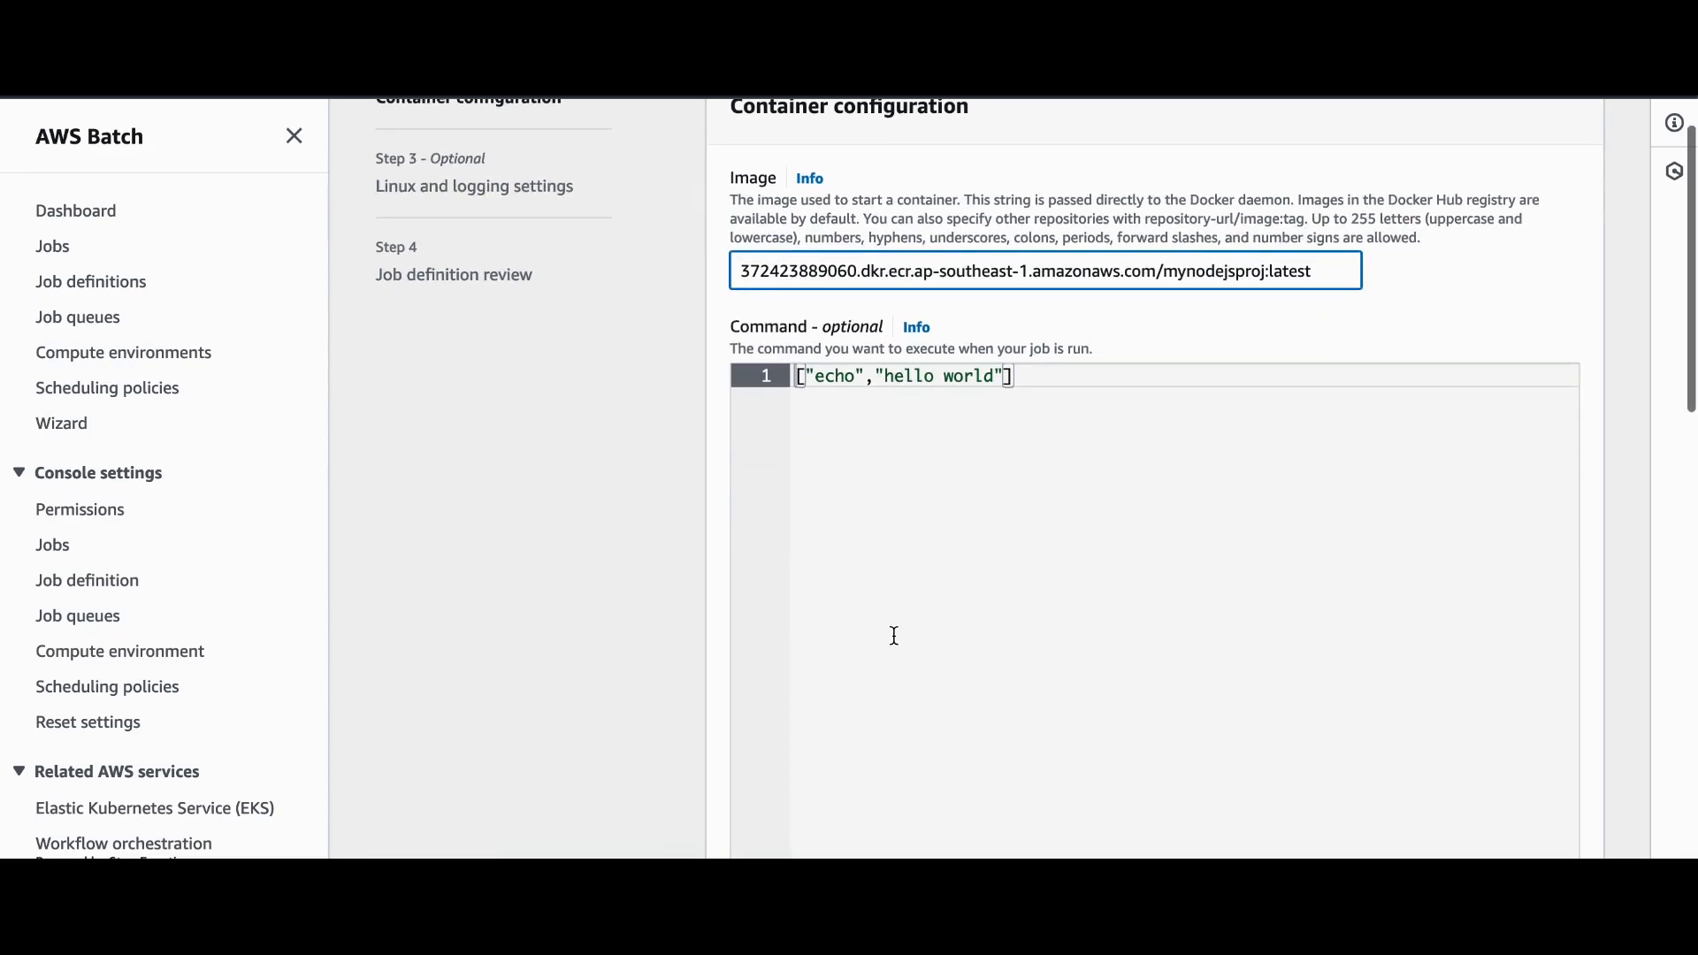
click(881, 906)
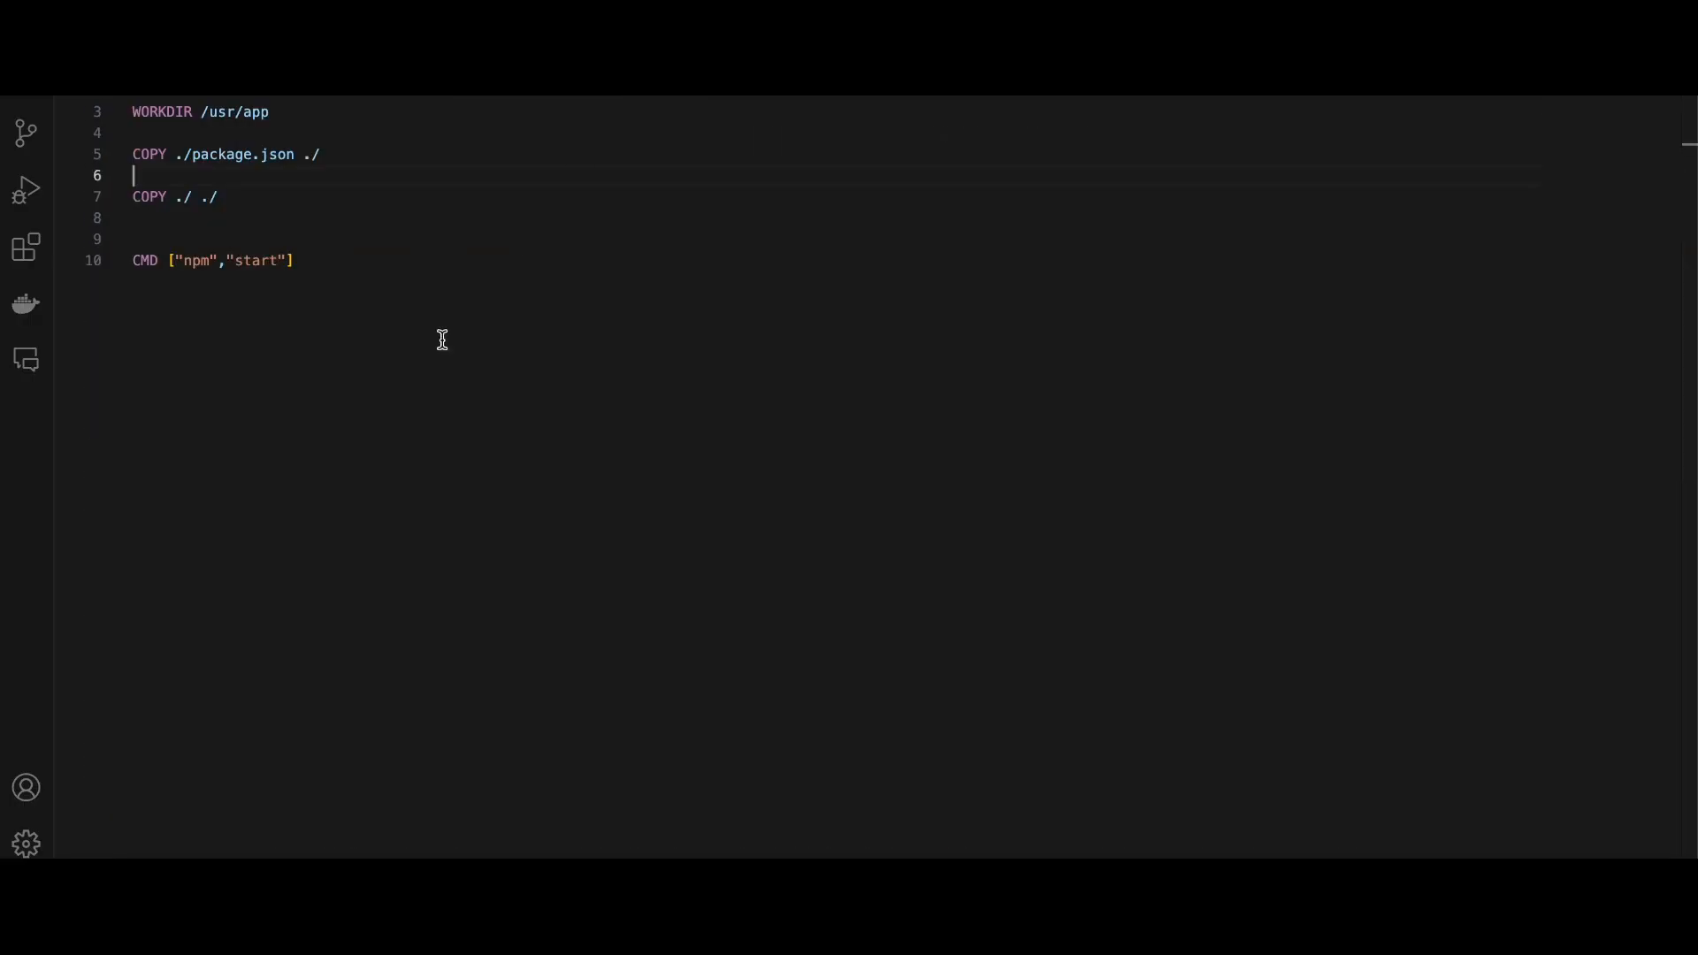
drag(167, 260, 345, 258)
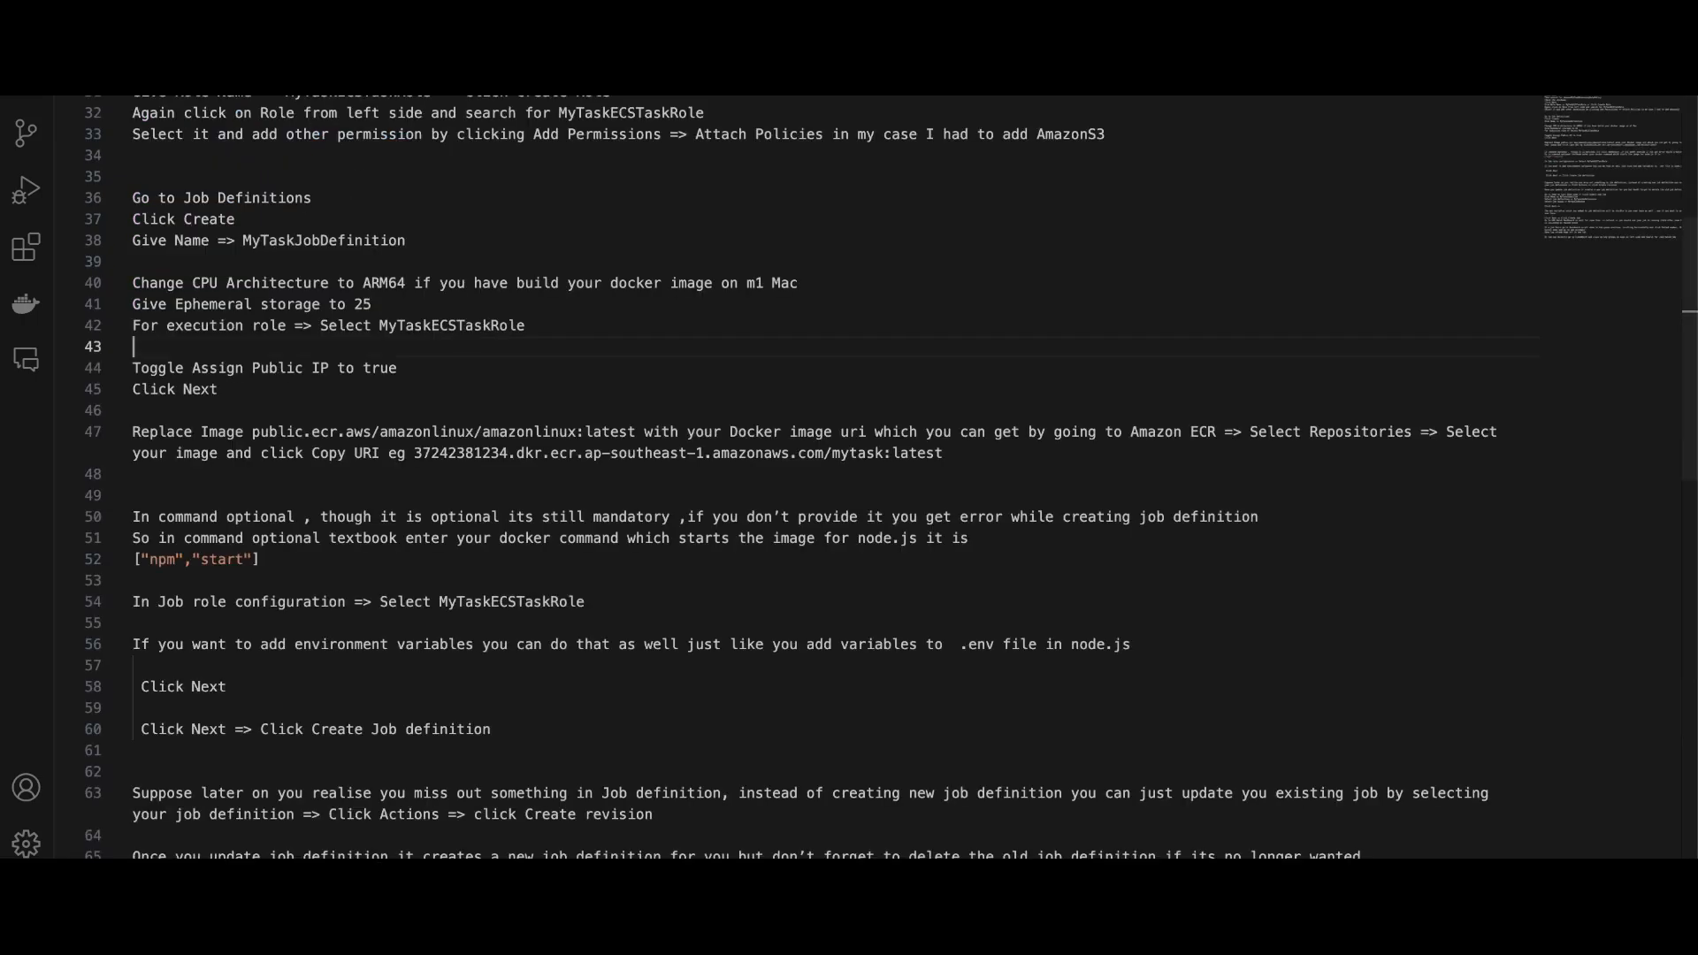
scroll(295, 321, down, 2)
scroll(294, 320, down, 2)
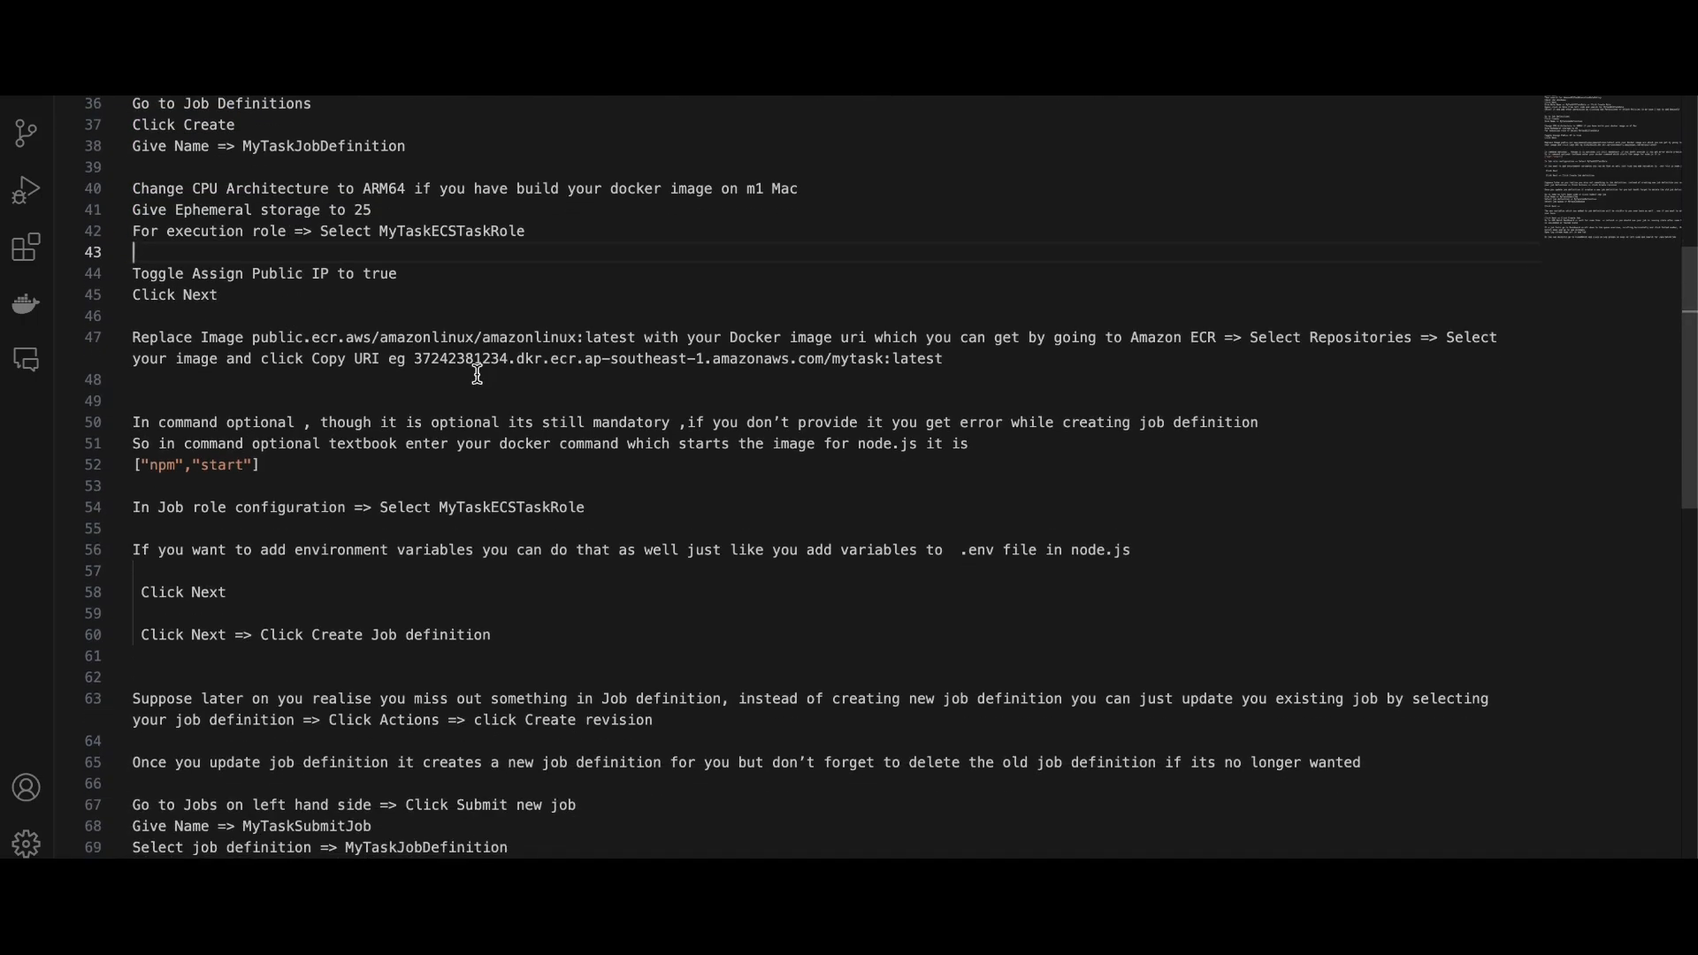
scroll(478, 367, down, 3)
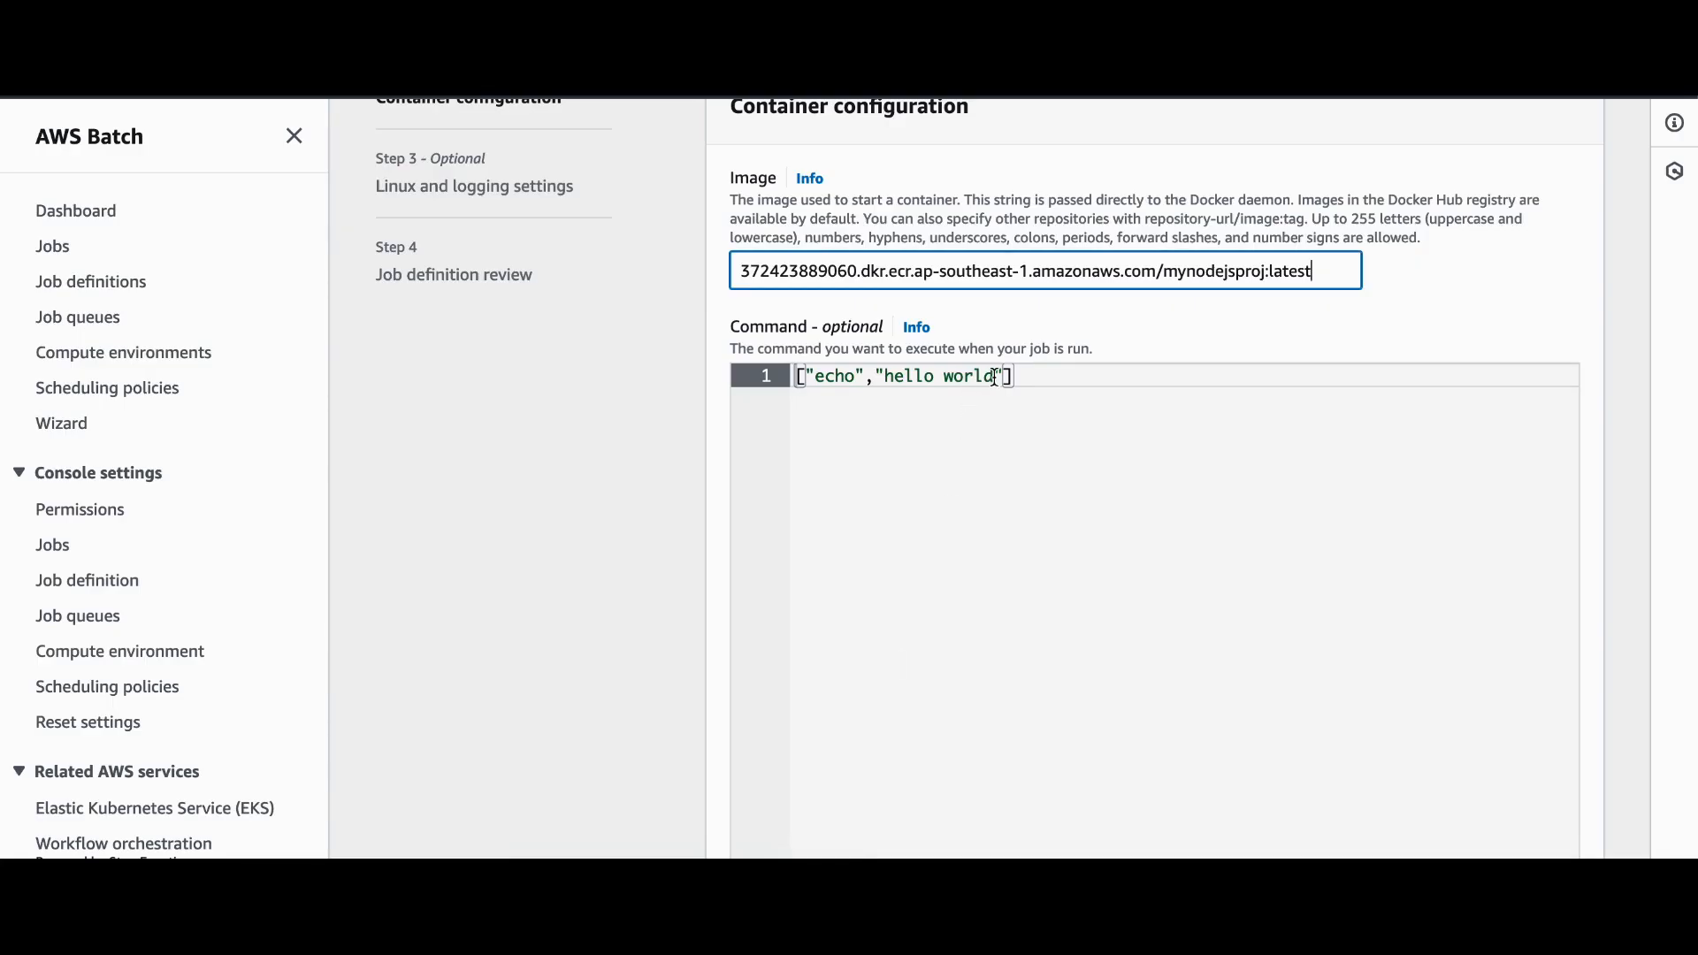
click(1038, 383)
key(ctrl+a)
key(ctrl+v)
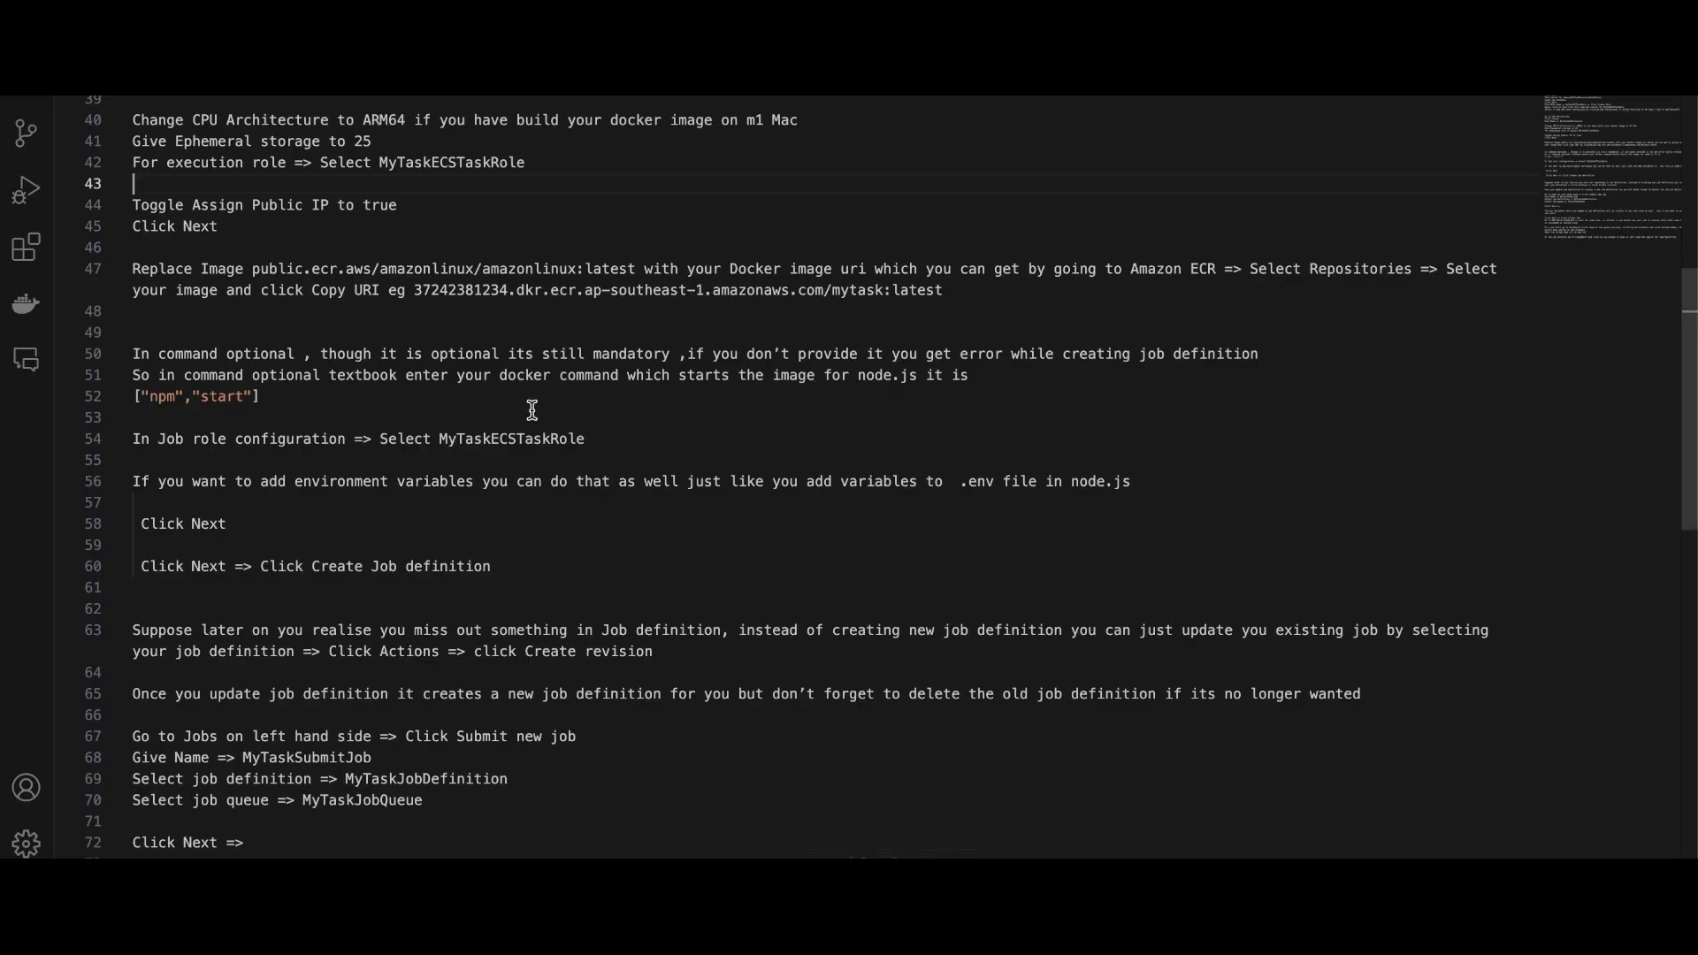
Check the job role in the notes and set the job role configuration to MyTaskECSTaskRole
scroll(604, 482, down, 3)
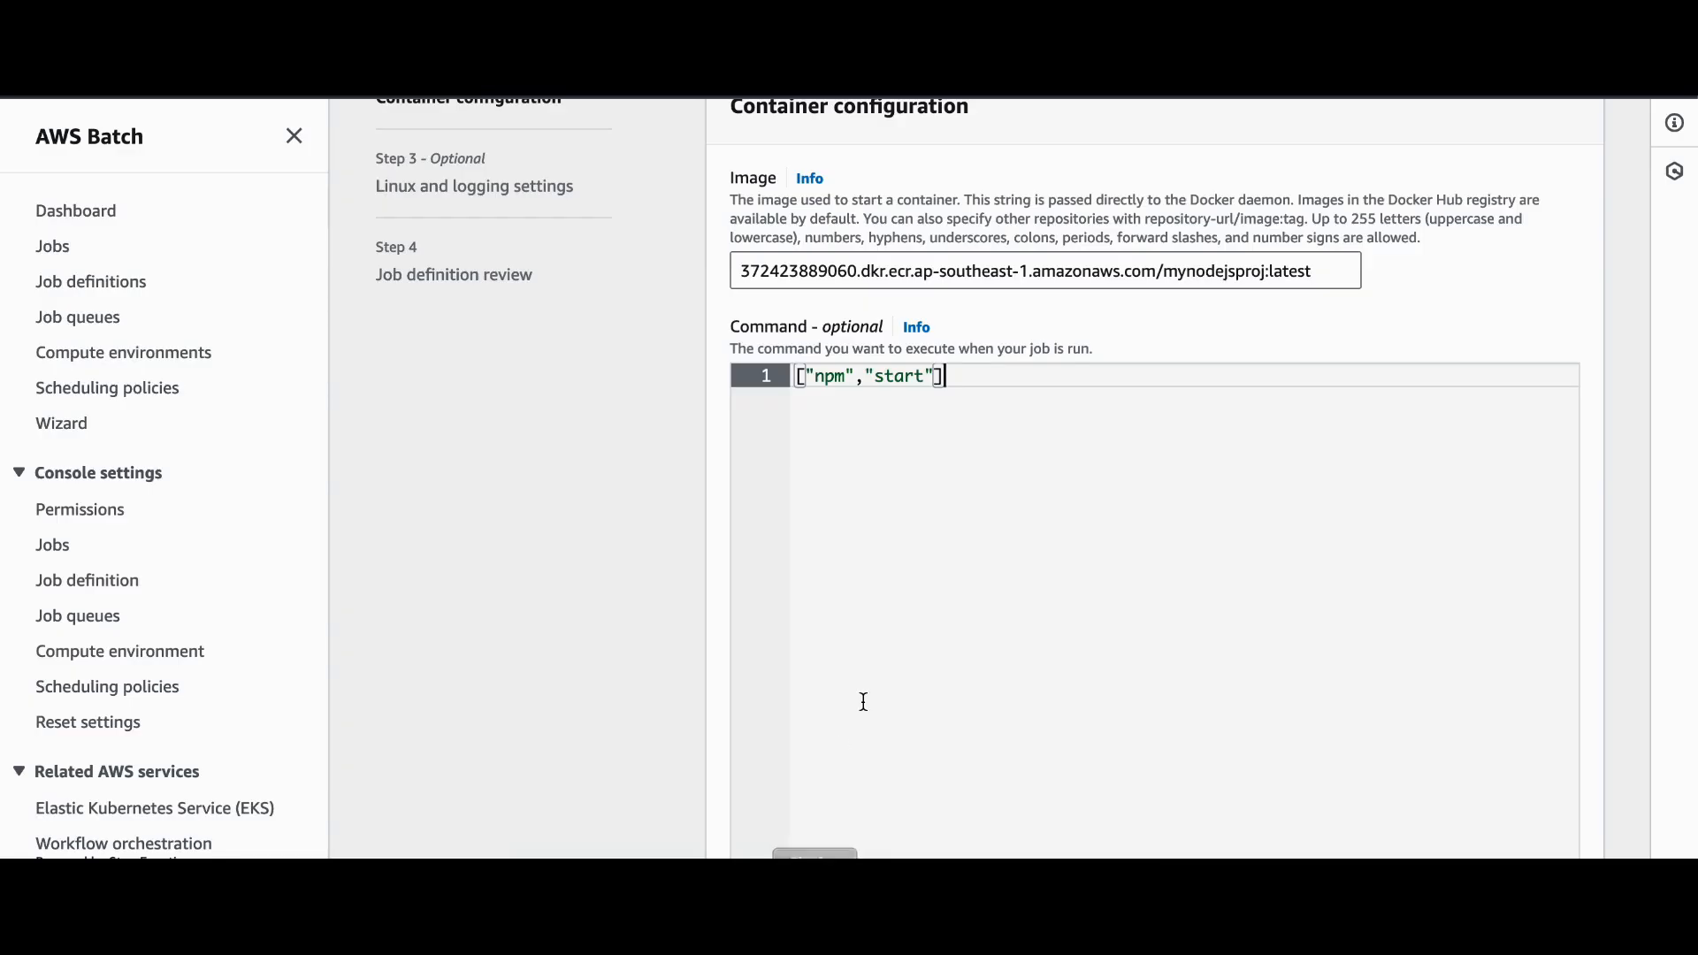
scroll(864, 701, down, 8)
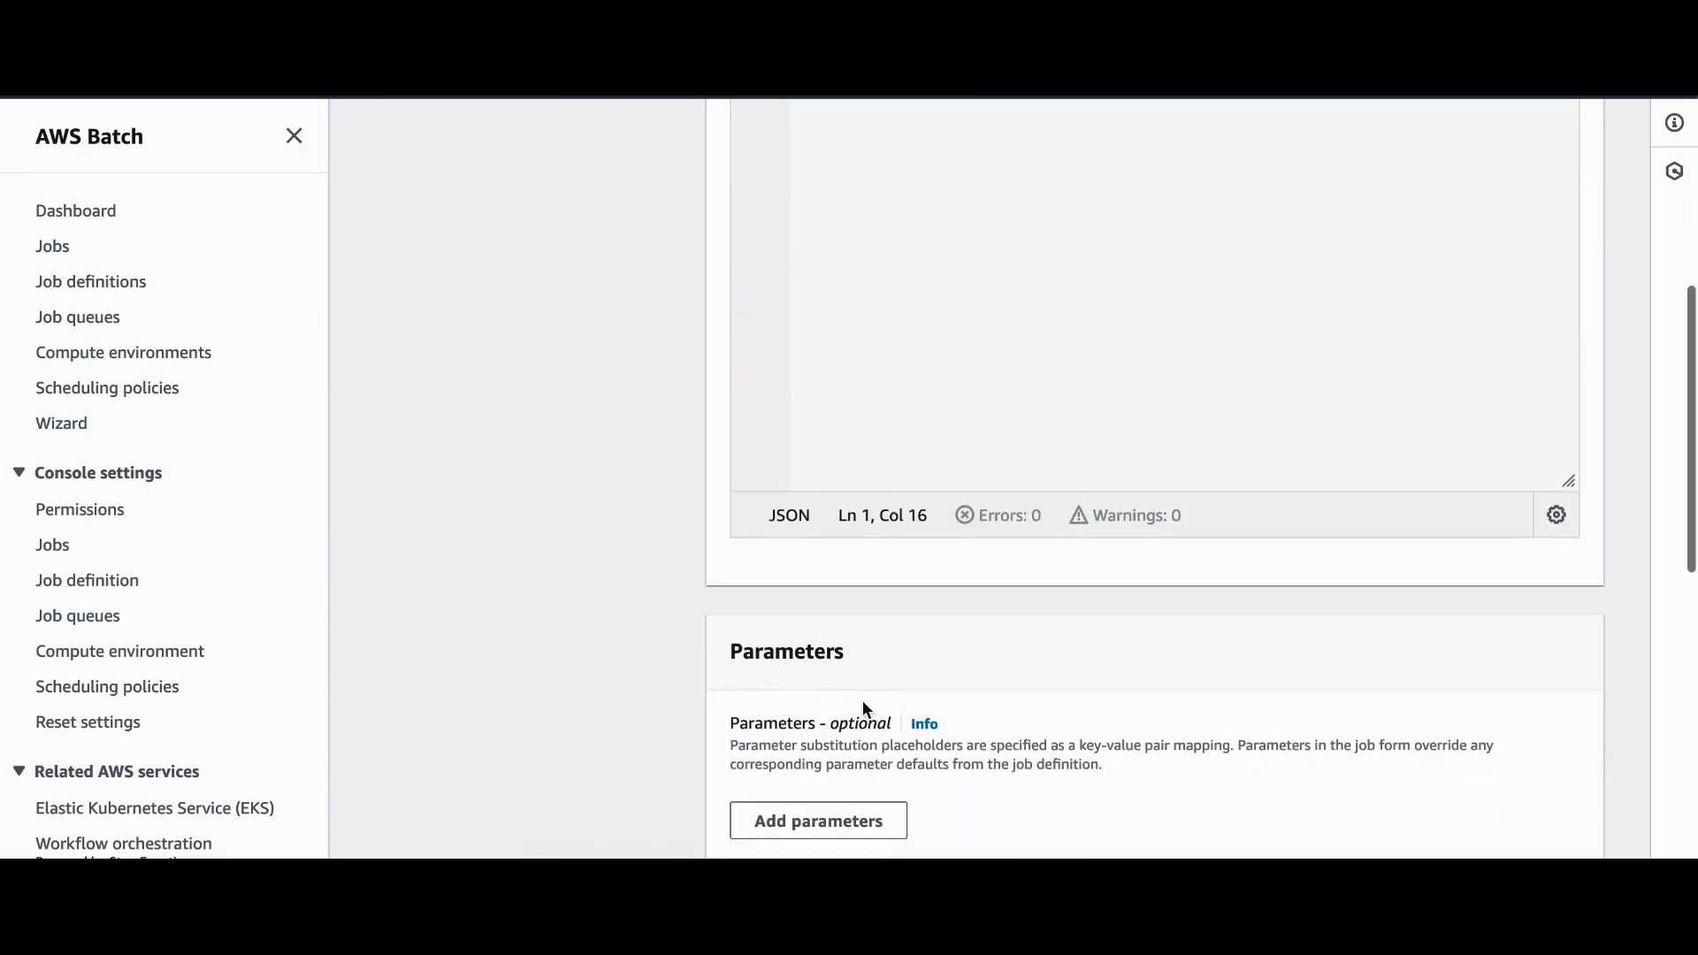
scroll(864, 703, down, 3)
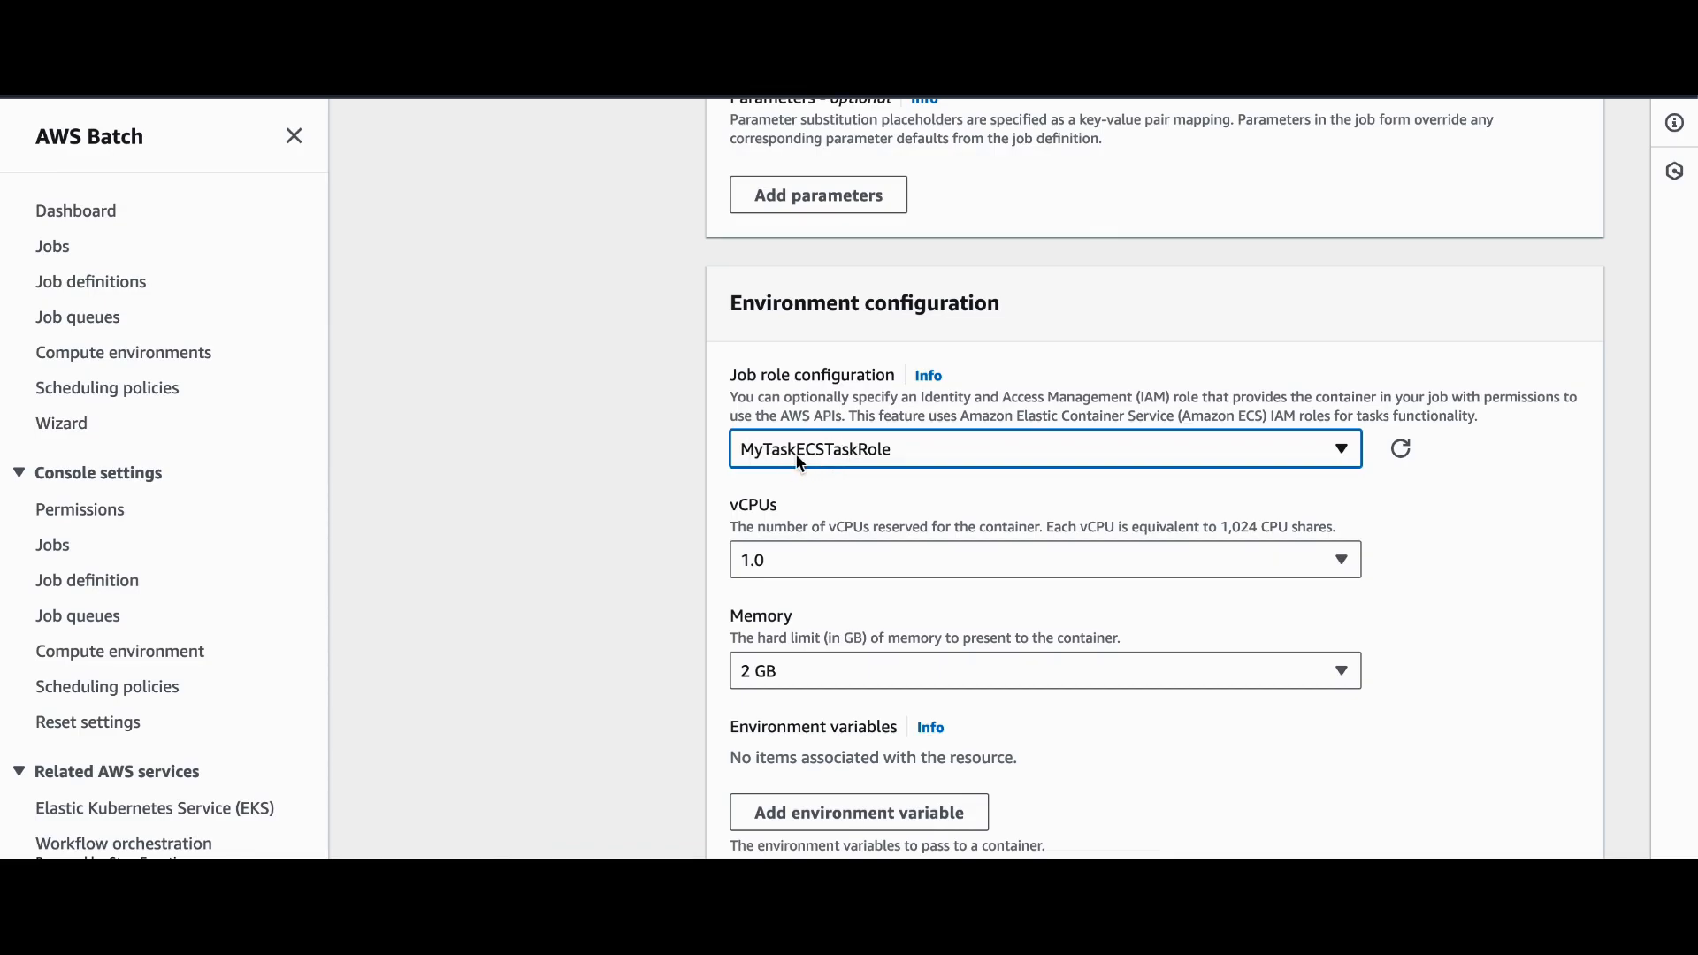
Add an environment variable named MYKEY with the value MYVALUE to the container's environment configuration
scroll(798, 457, down, 2)
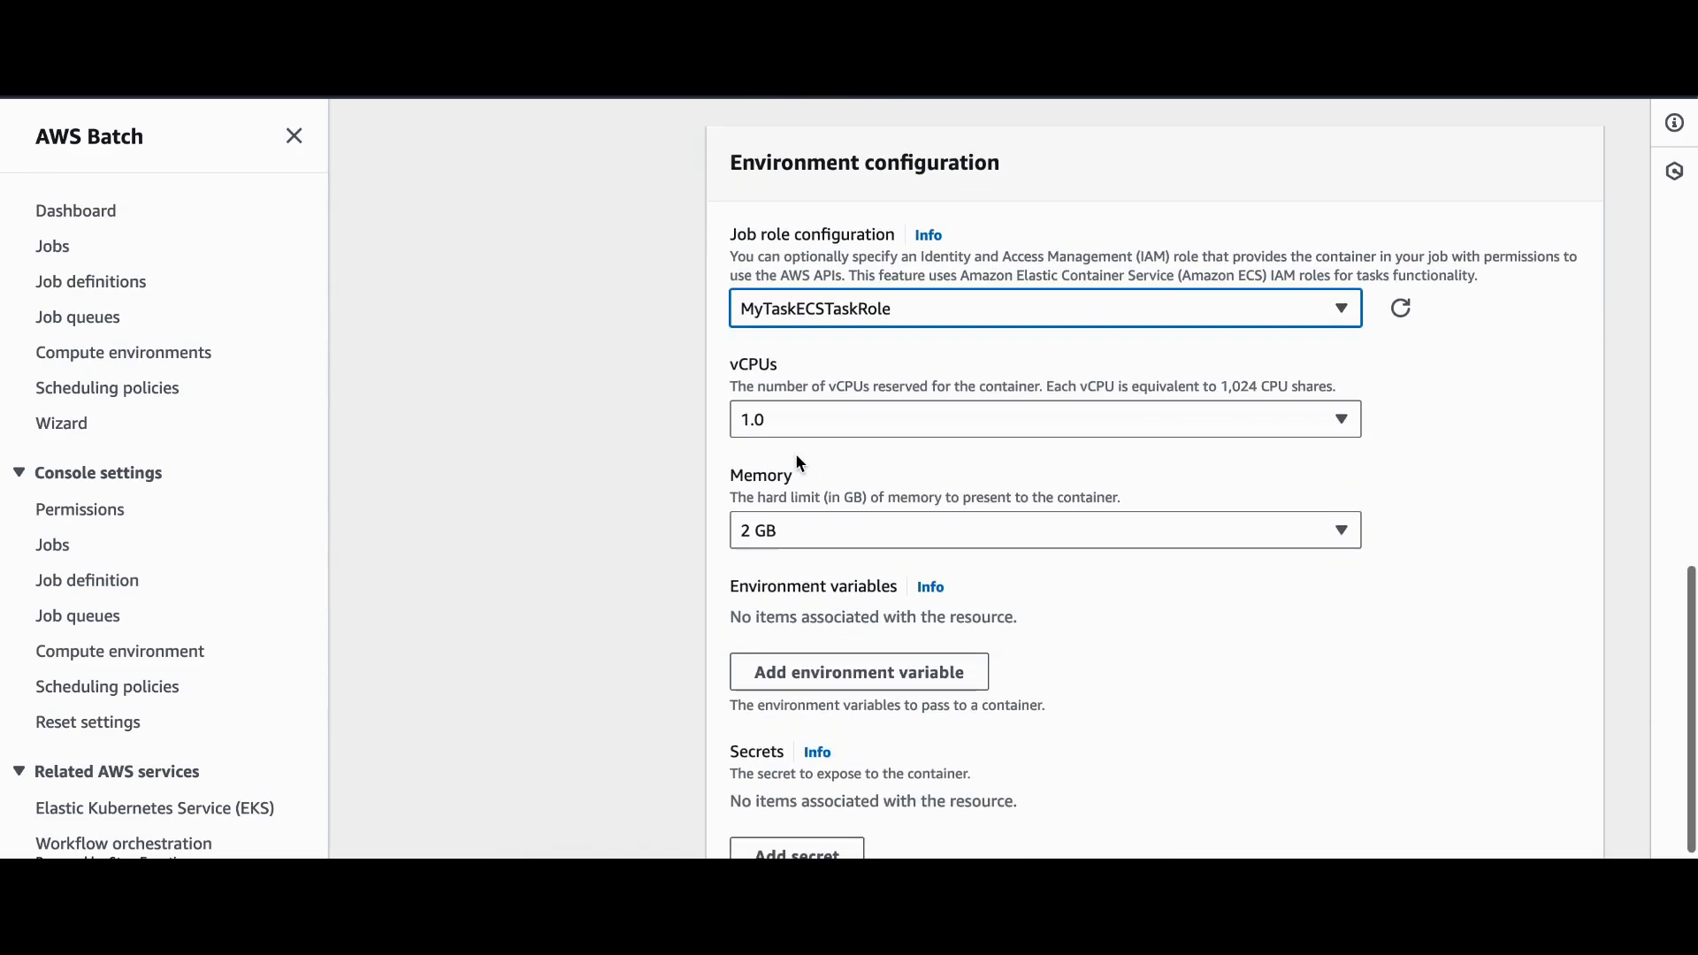
scroll(799, 466, down, 2)
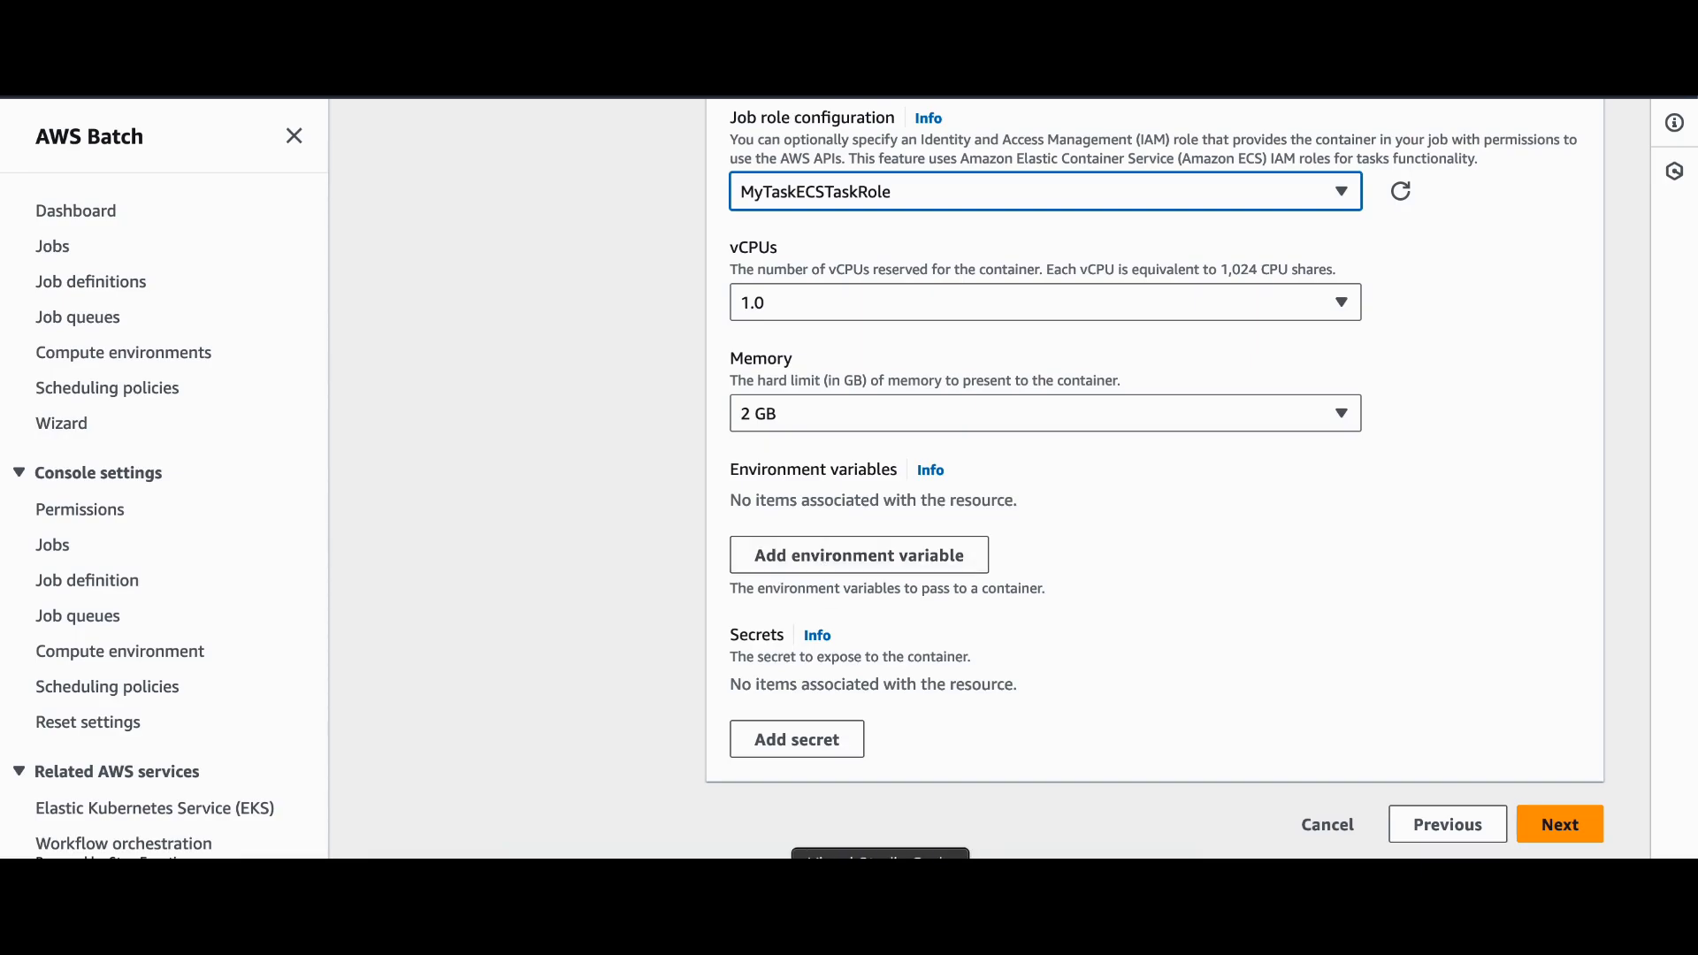
click(880, 902)
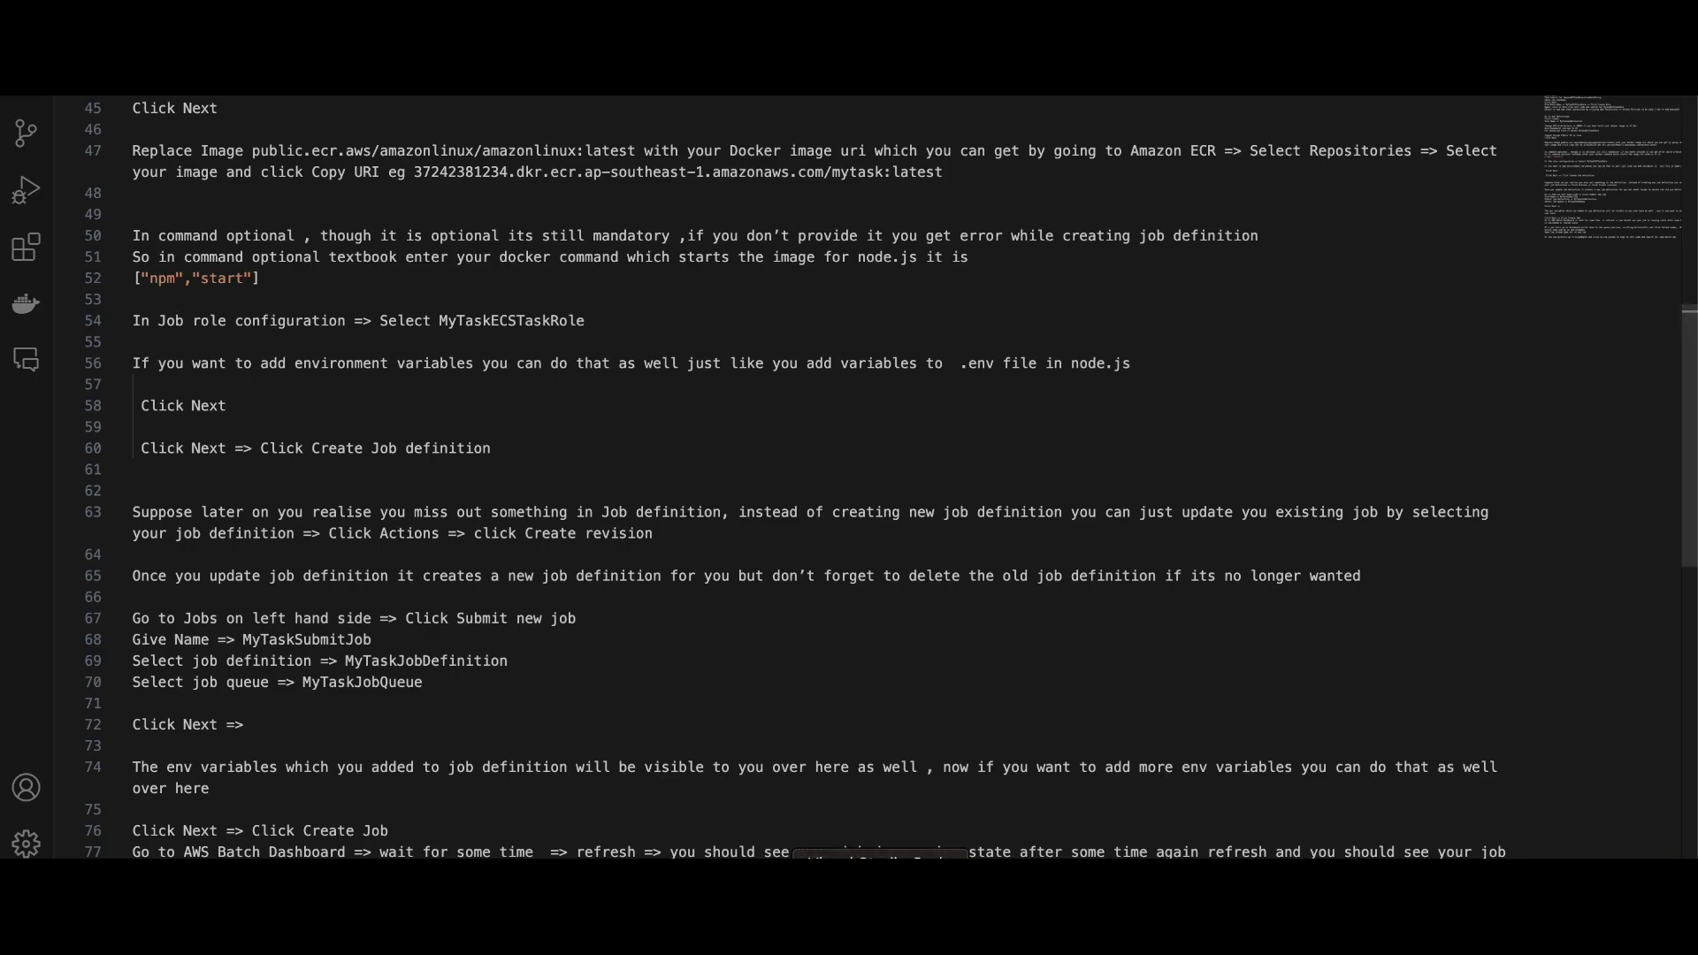
click(813, 902)
click(801, 557)
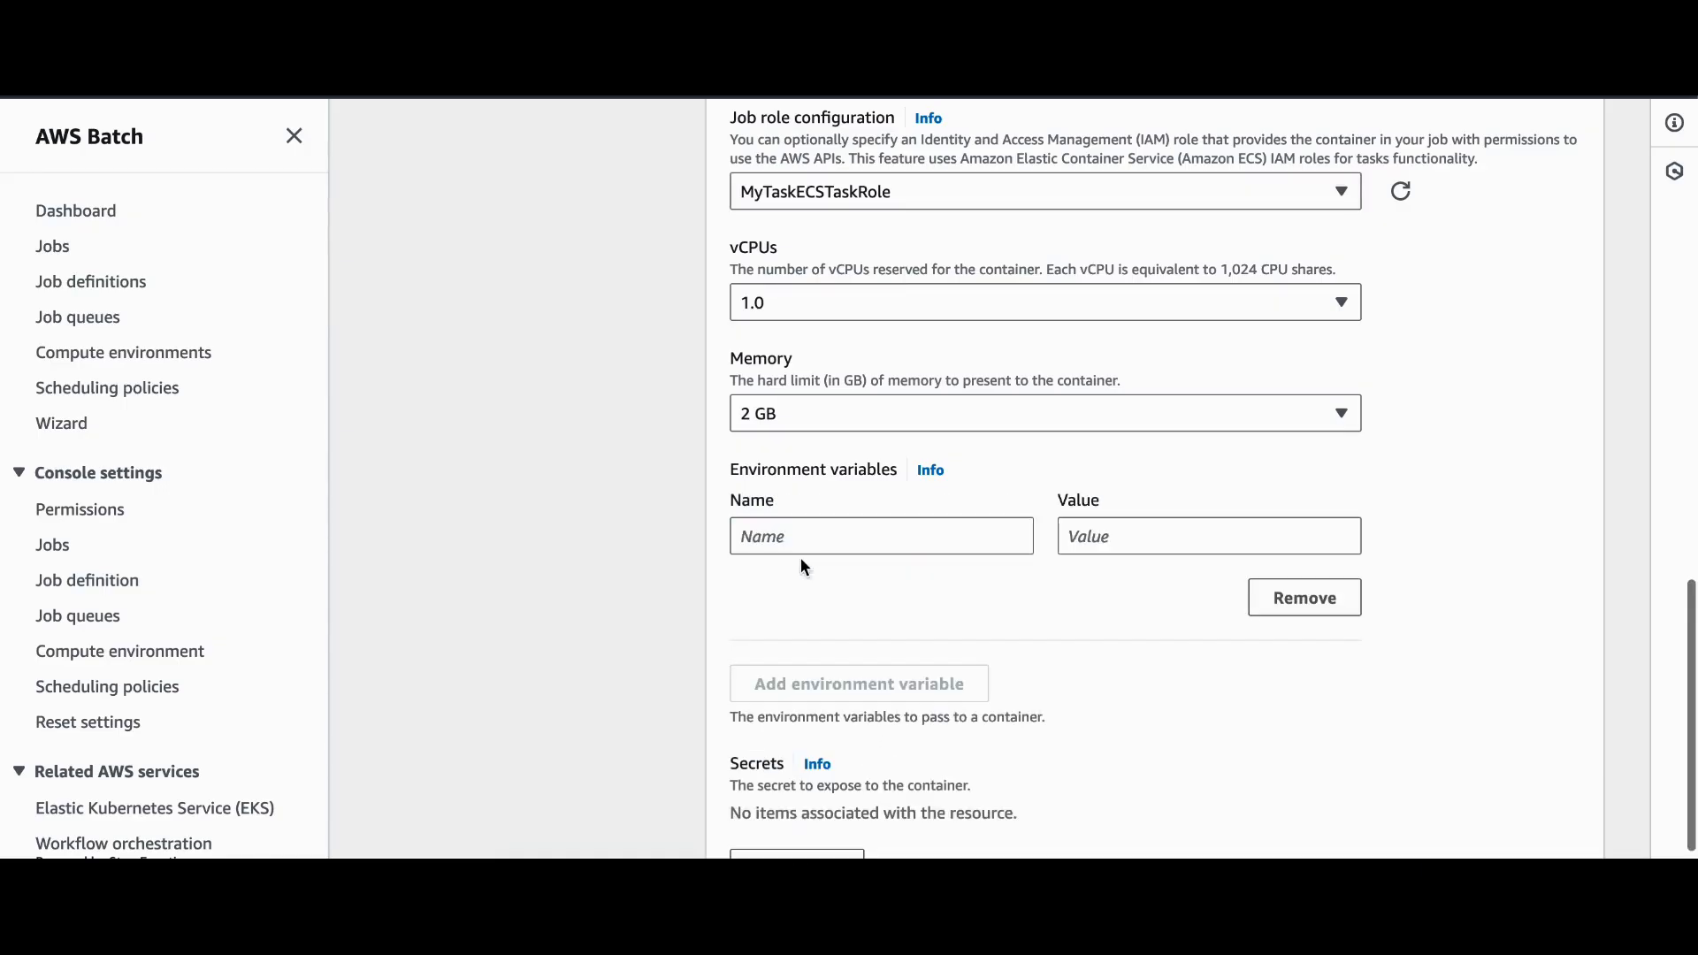
click(765, 539)
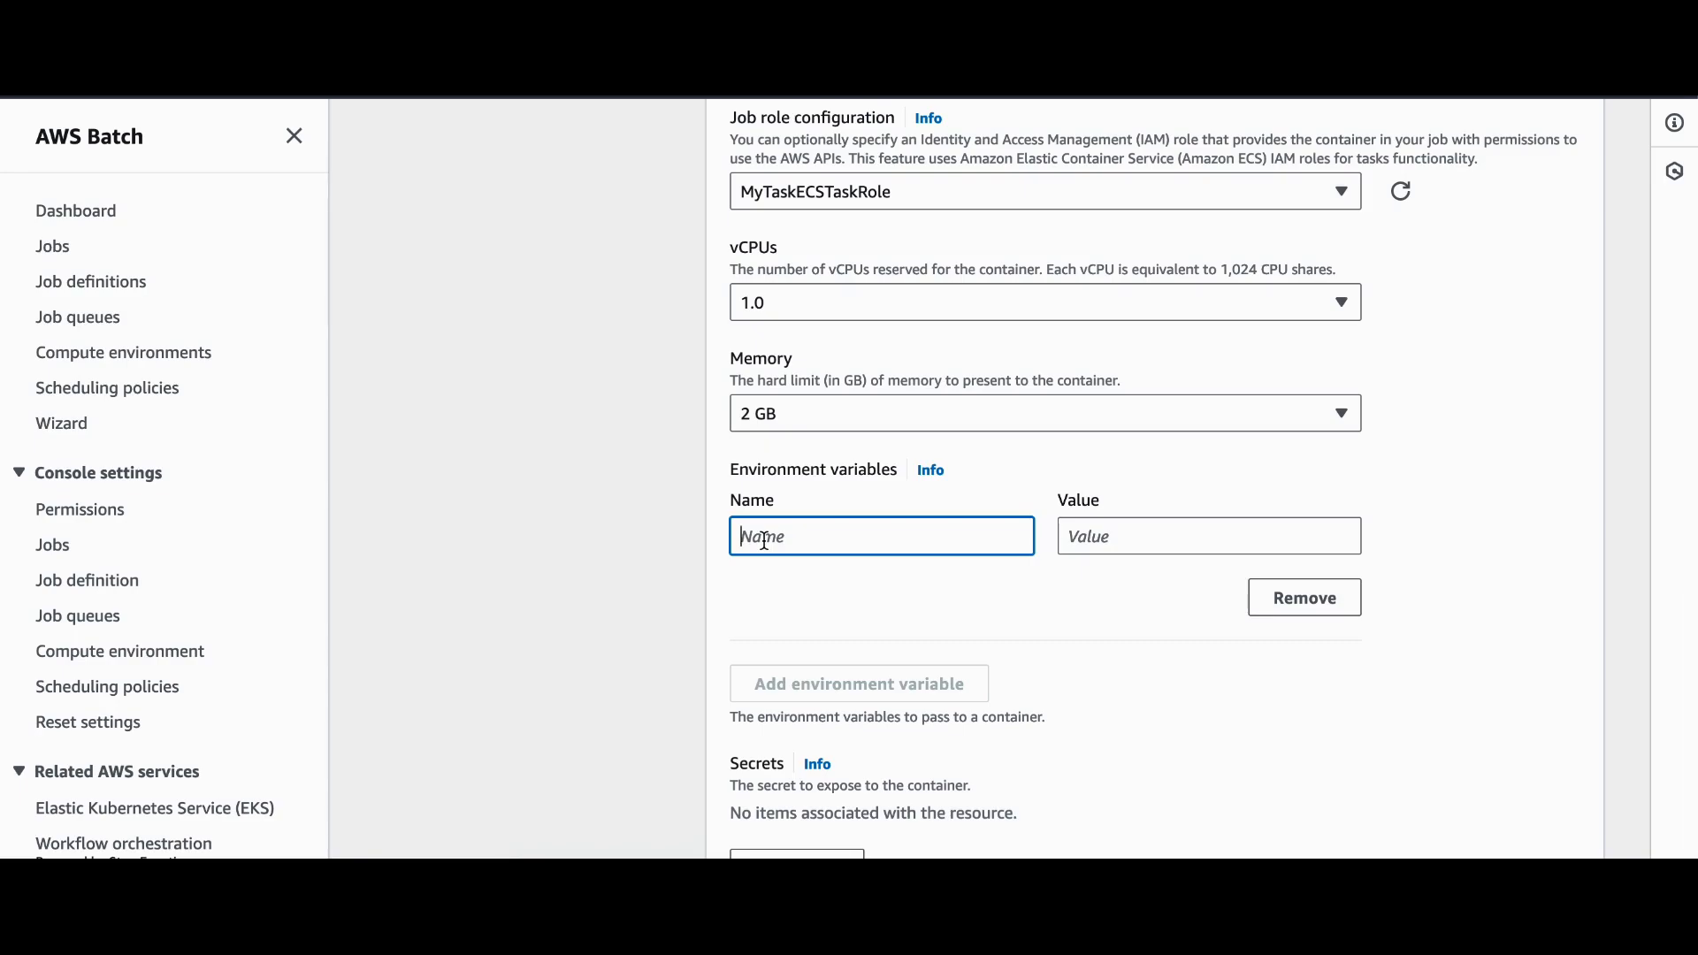
text(MYKEY)
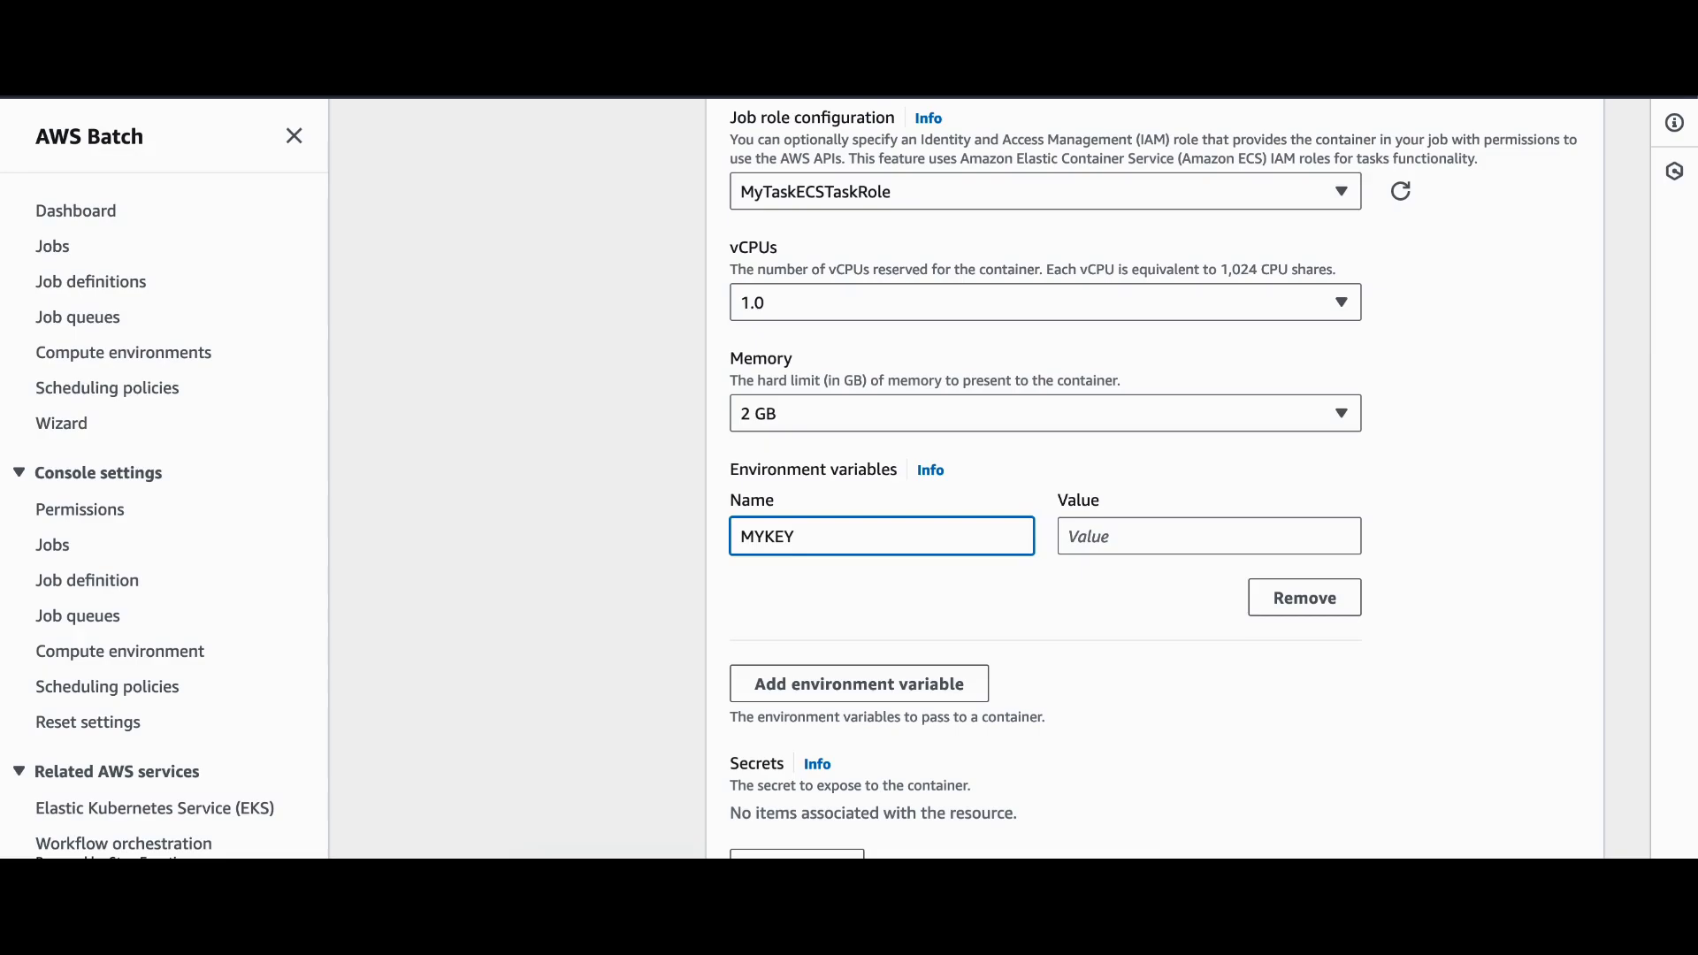
click(1159, 543)
text(MYVALUE)
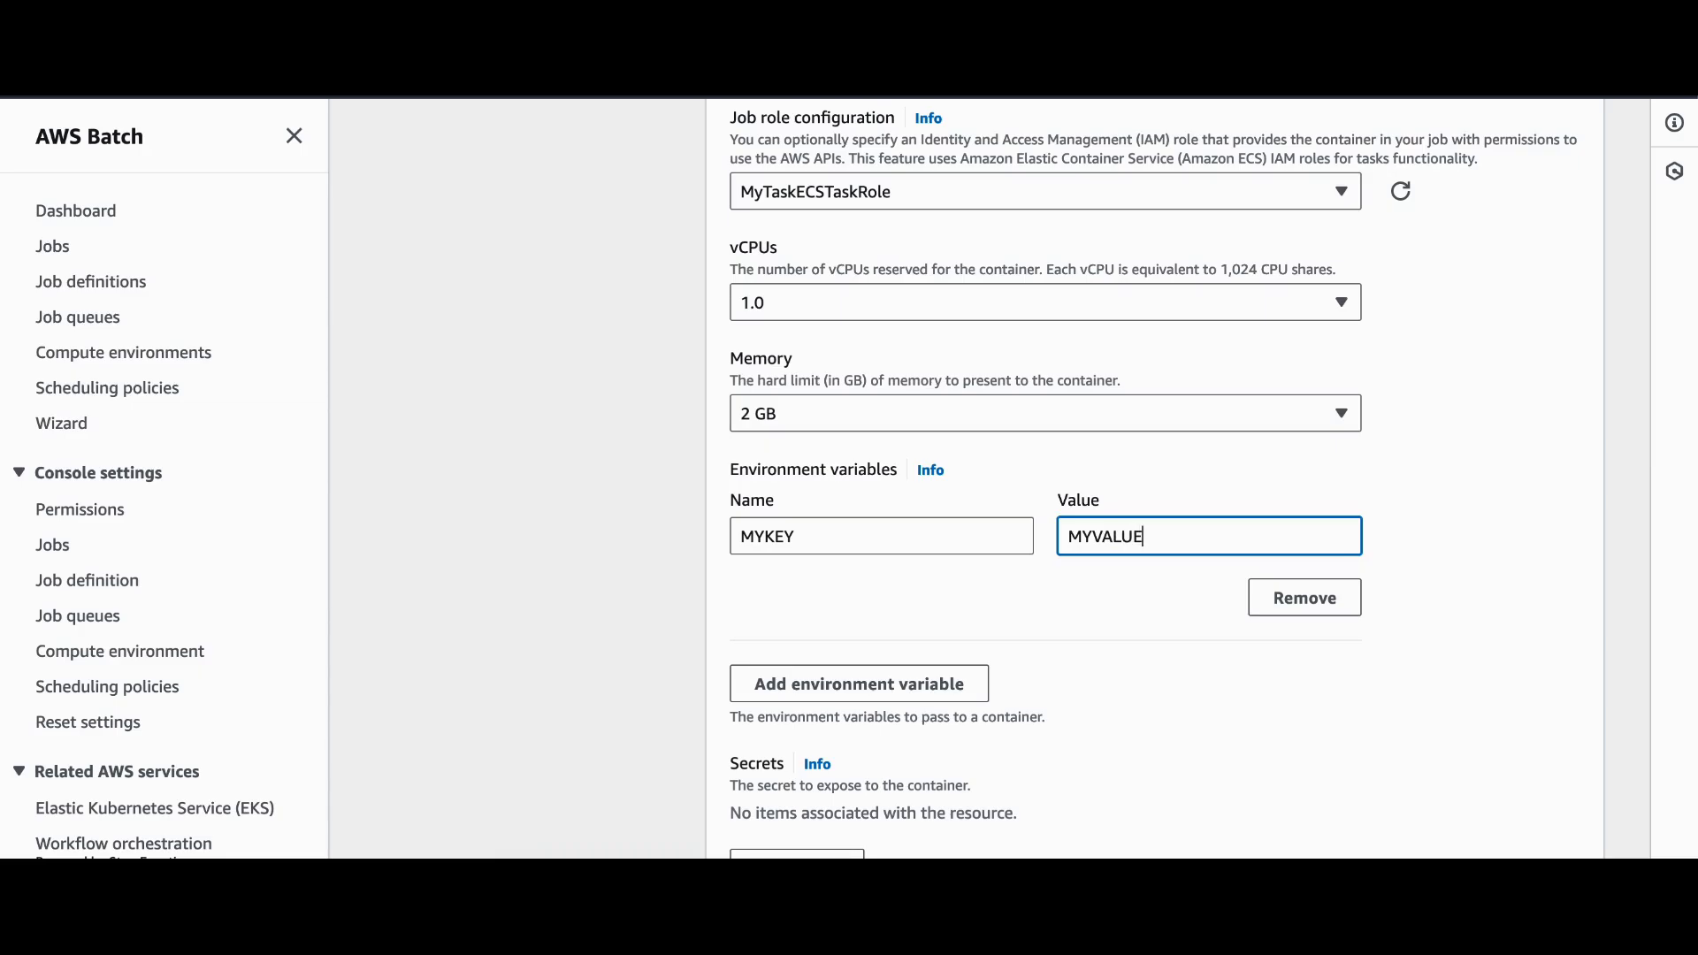
scroll(1429, 703, down, 3)
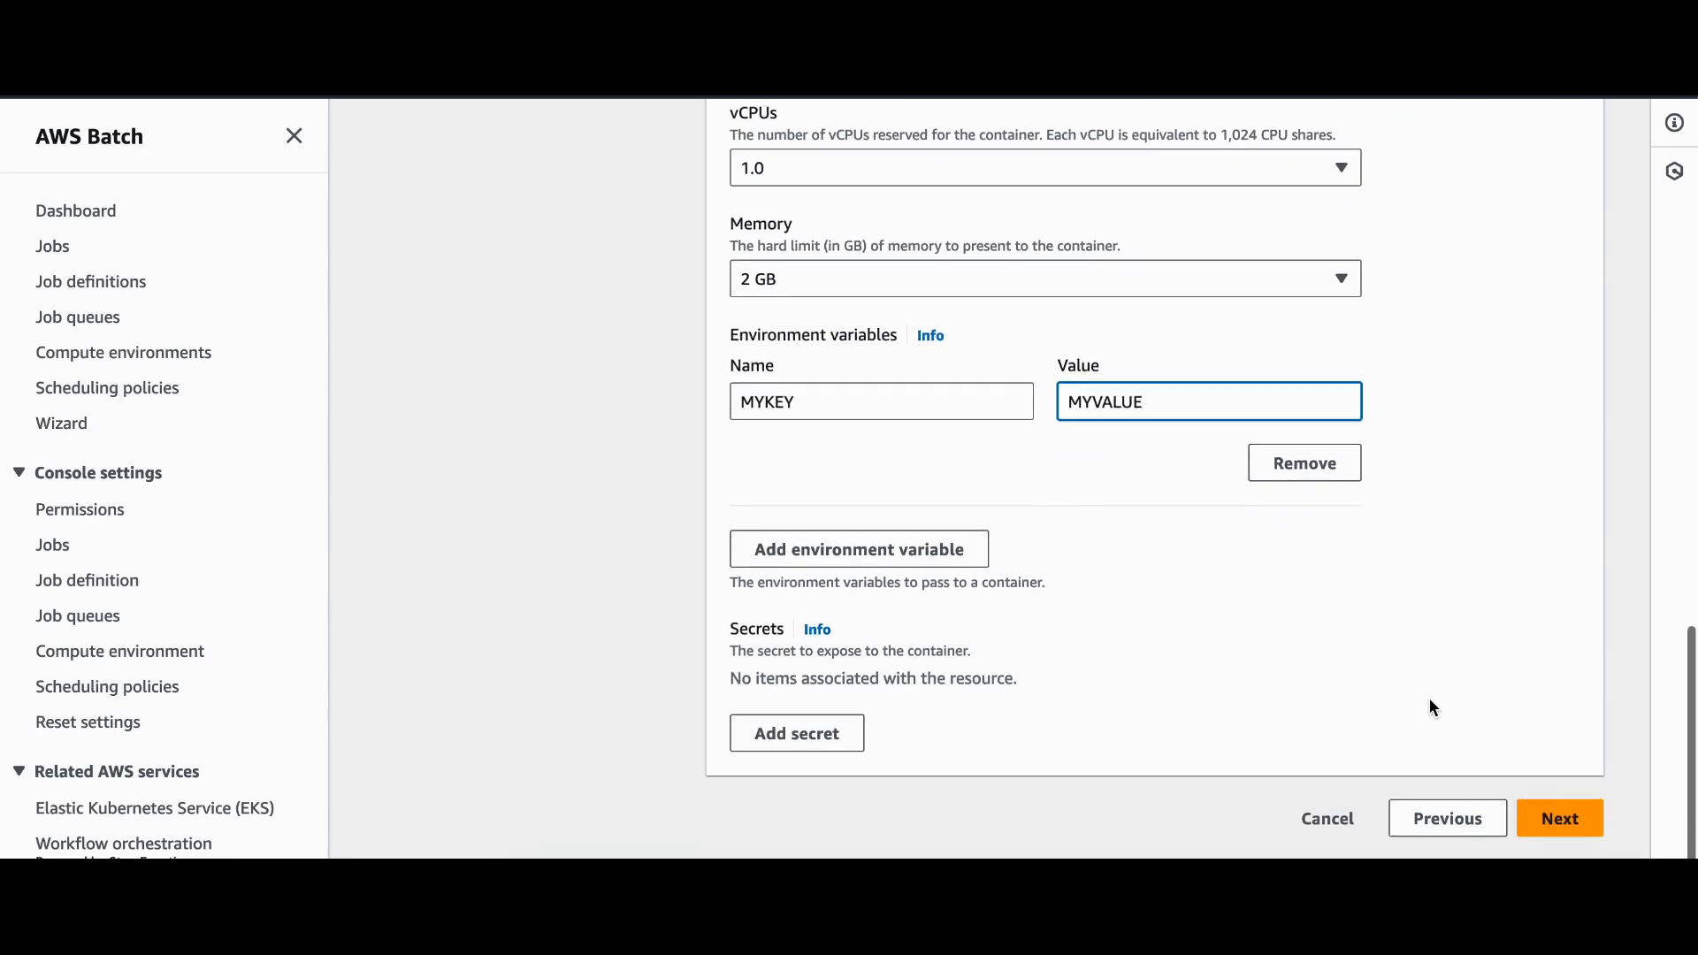
Leave the Linux and logging settings at their defaults and create the MyTaskJobDefinition job definition
click(1554, 828)
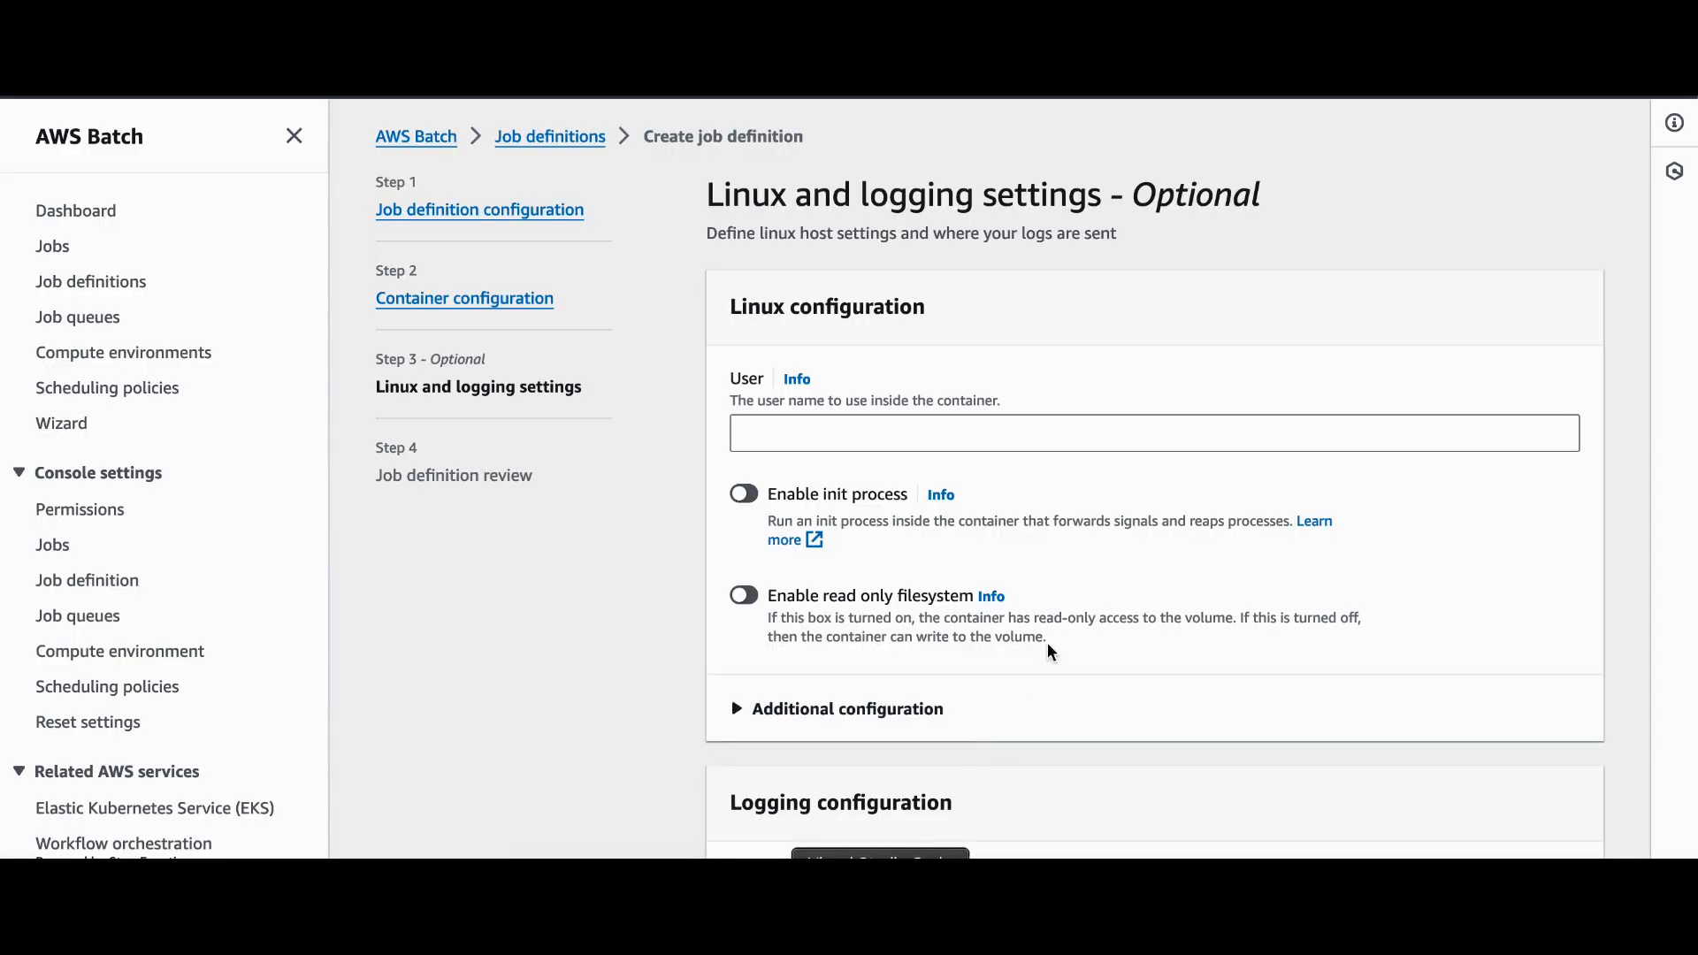
scroll(1052, 646, down, 5)
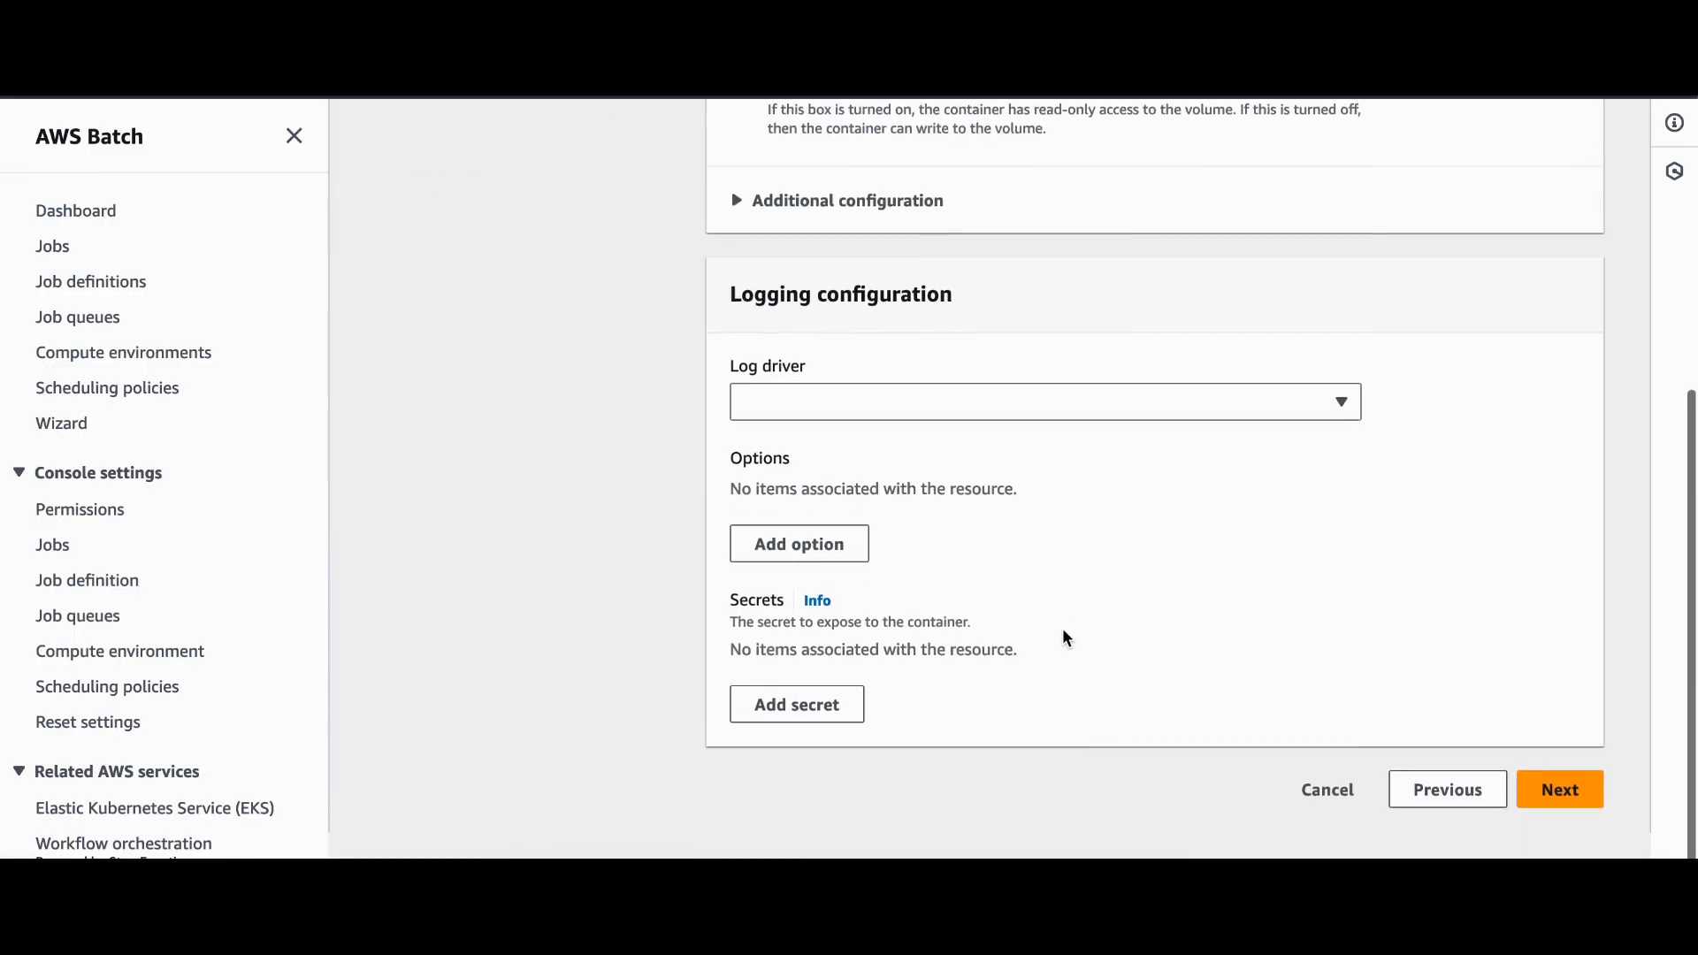
click(1578, 818)
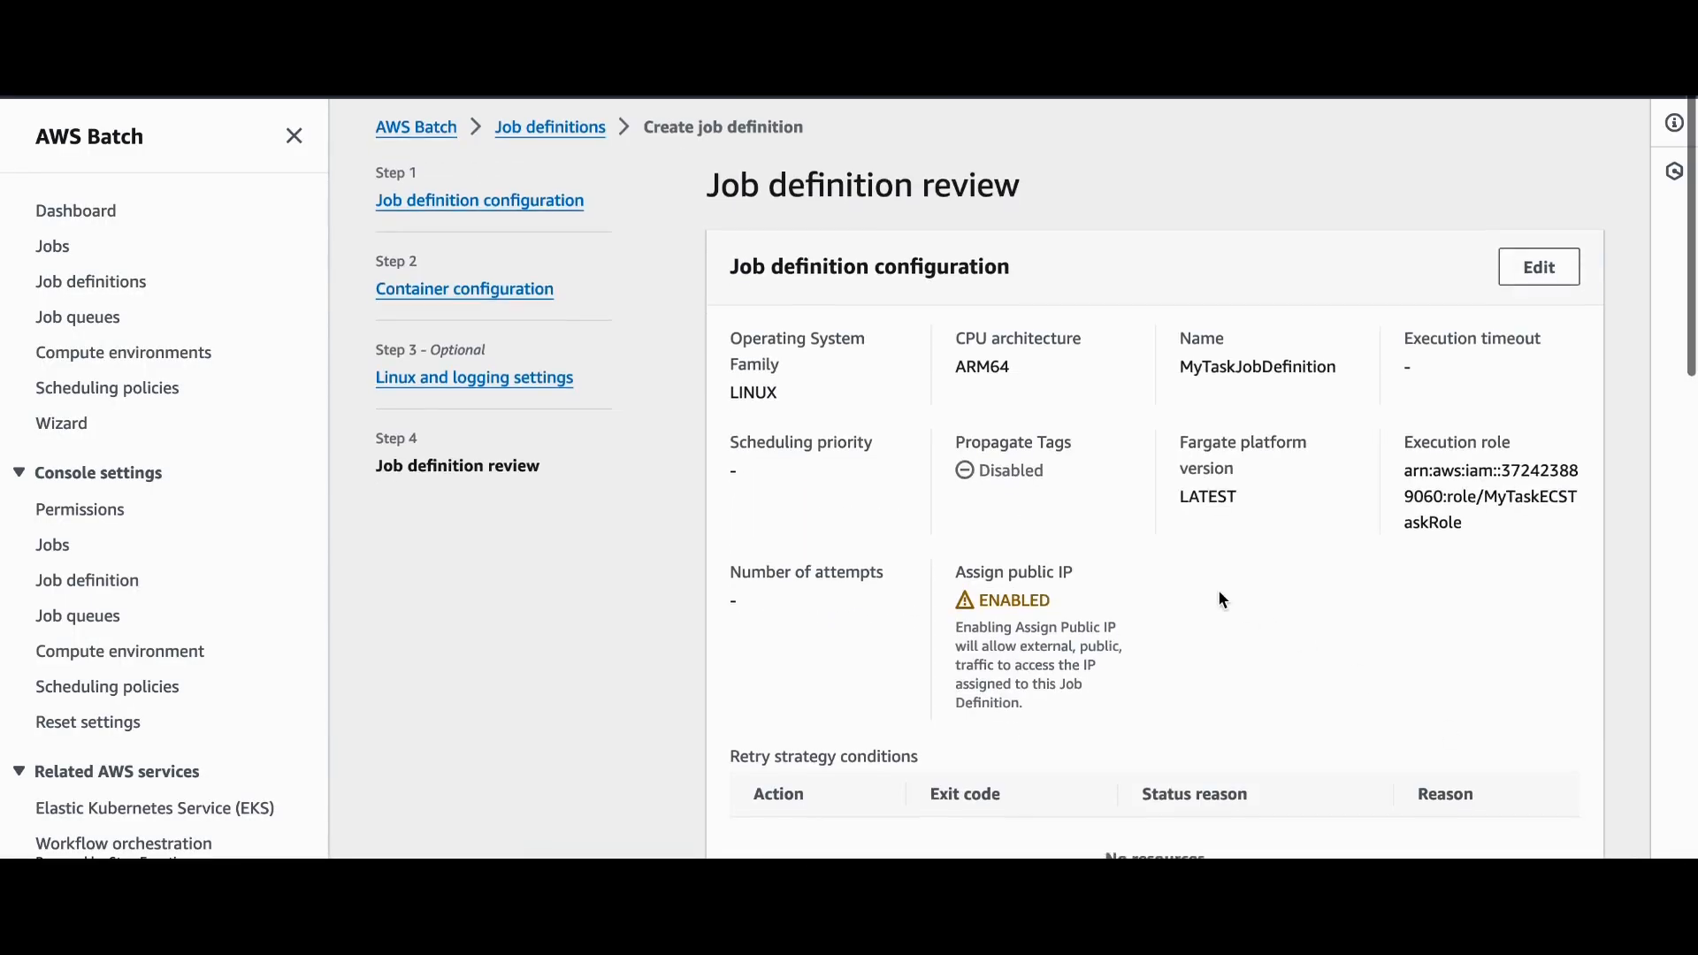
scroll(1485, 734, down, 10)
click(1455, 815)
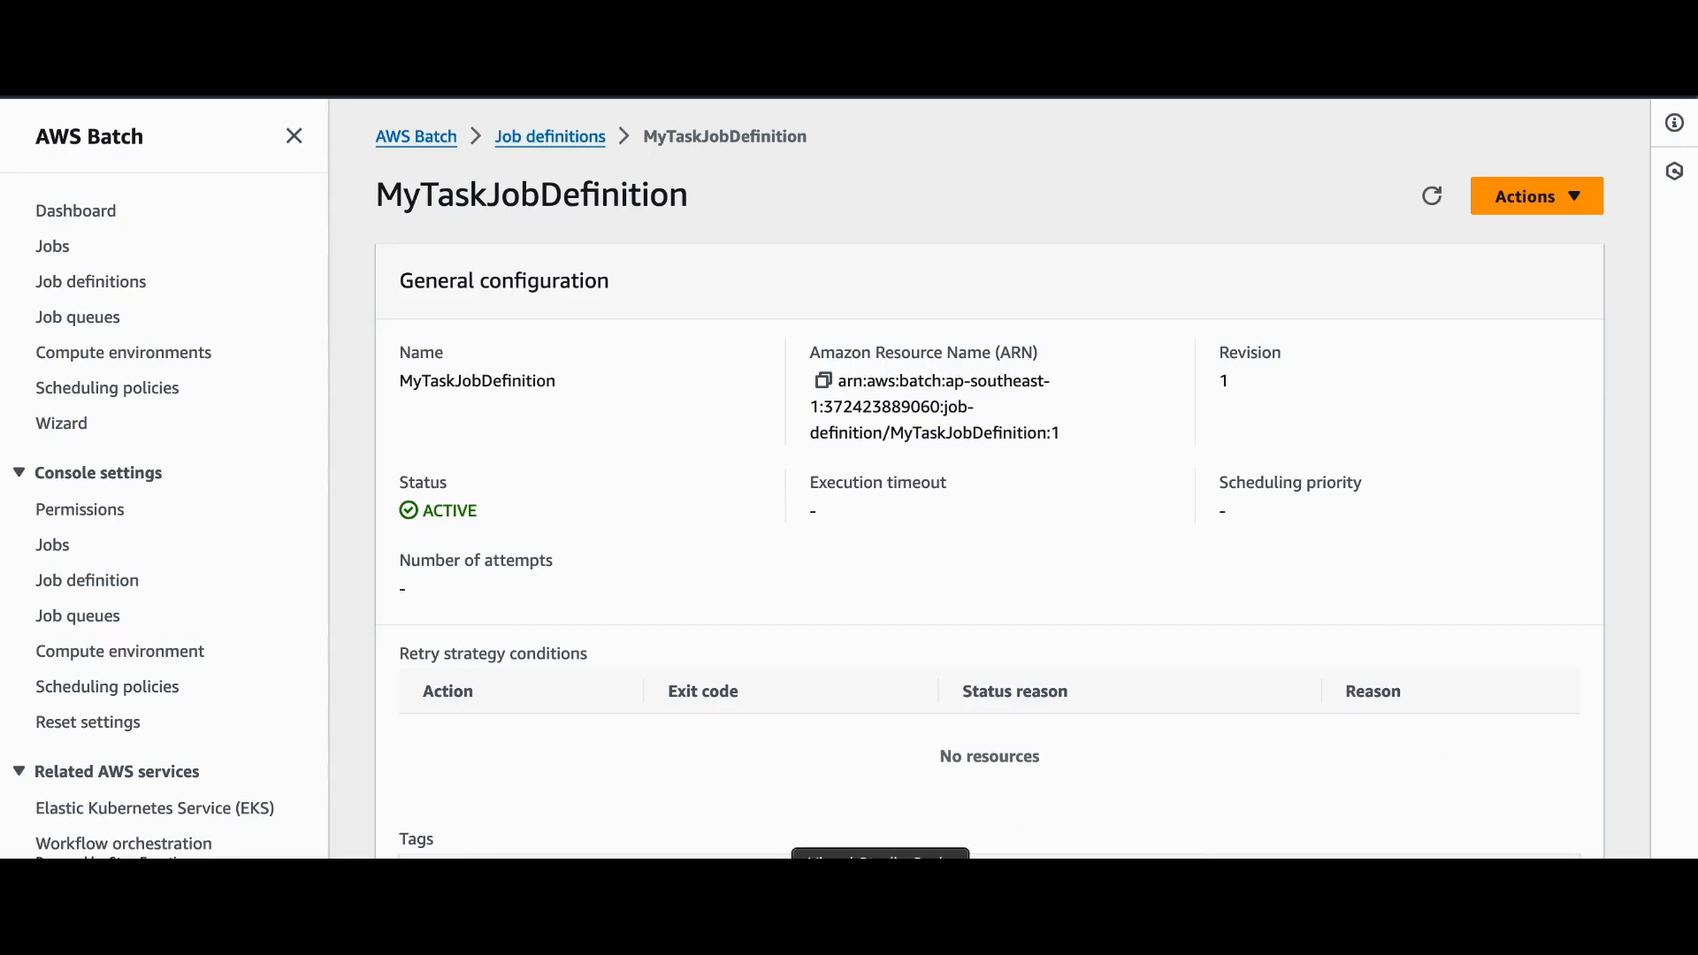
Read the VS Code notes on revising a job definition and submitting a job, and check the actions available for MyTaskJobDefinition
click(880, 900)
scroll(314, 519, down, 1)
scroll(314, 518, down, 1)
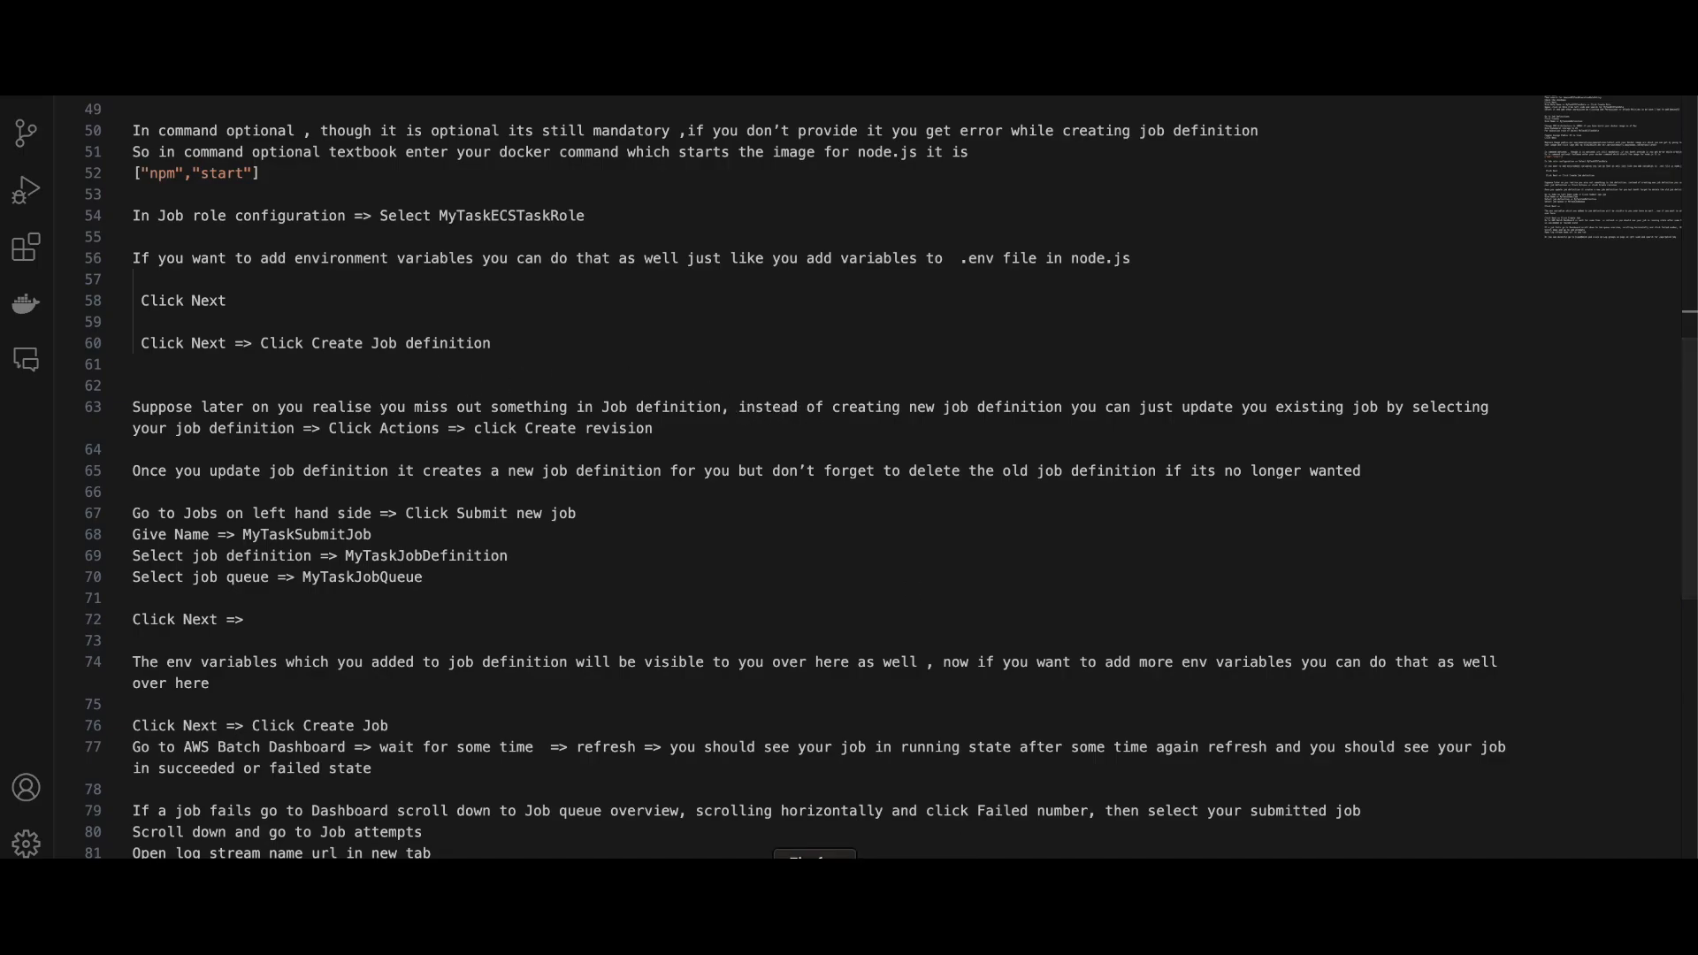
click(815, 897)
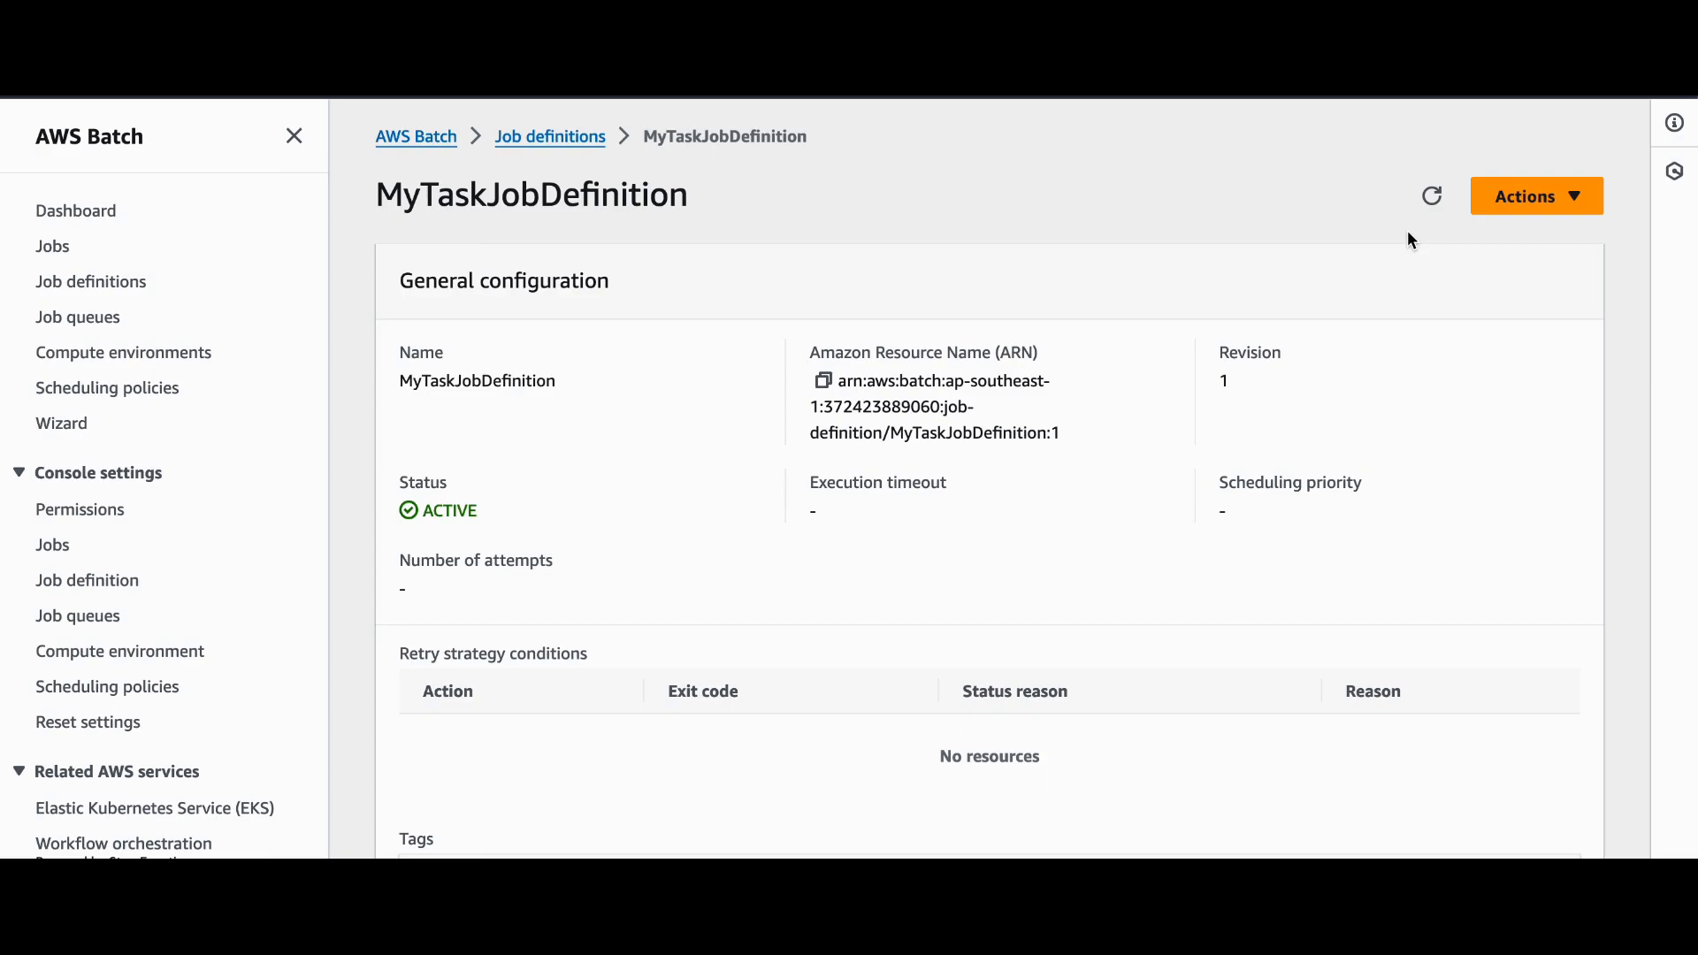
click(1533, 198)
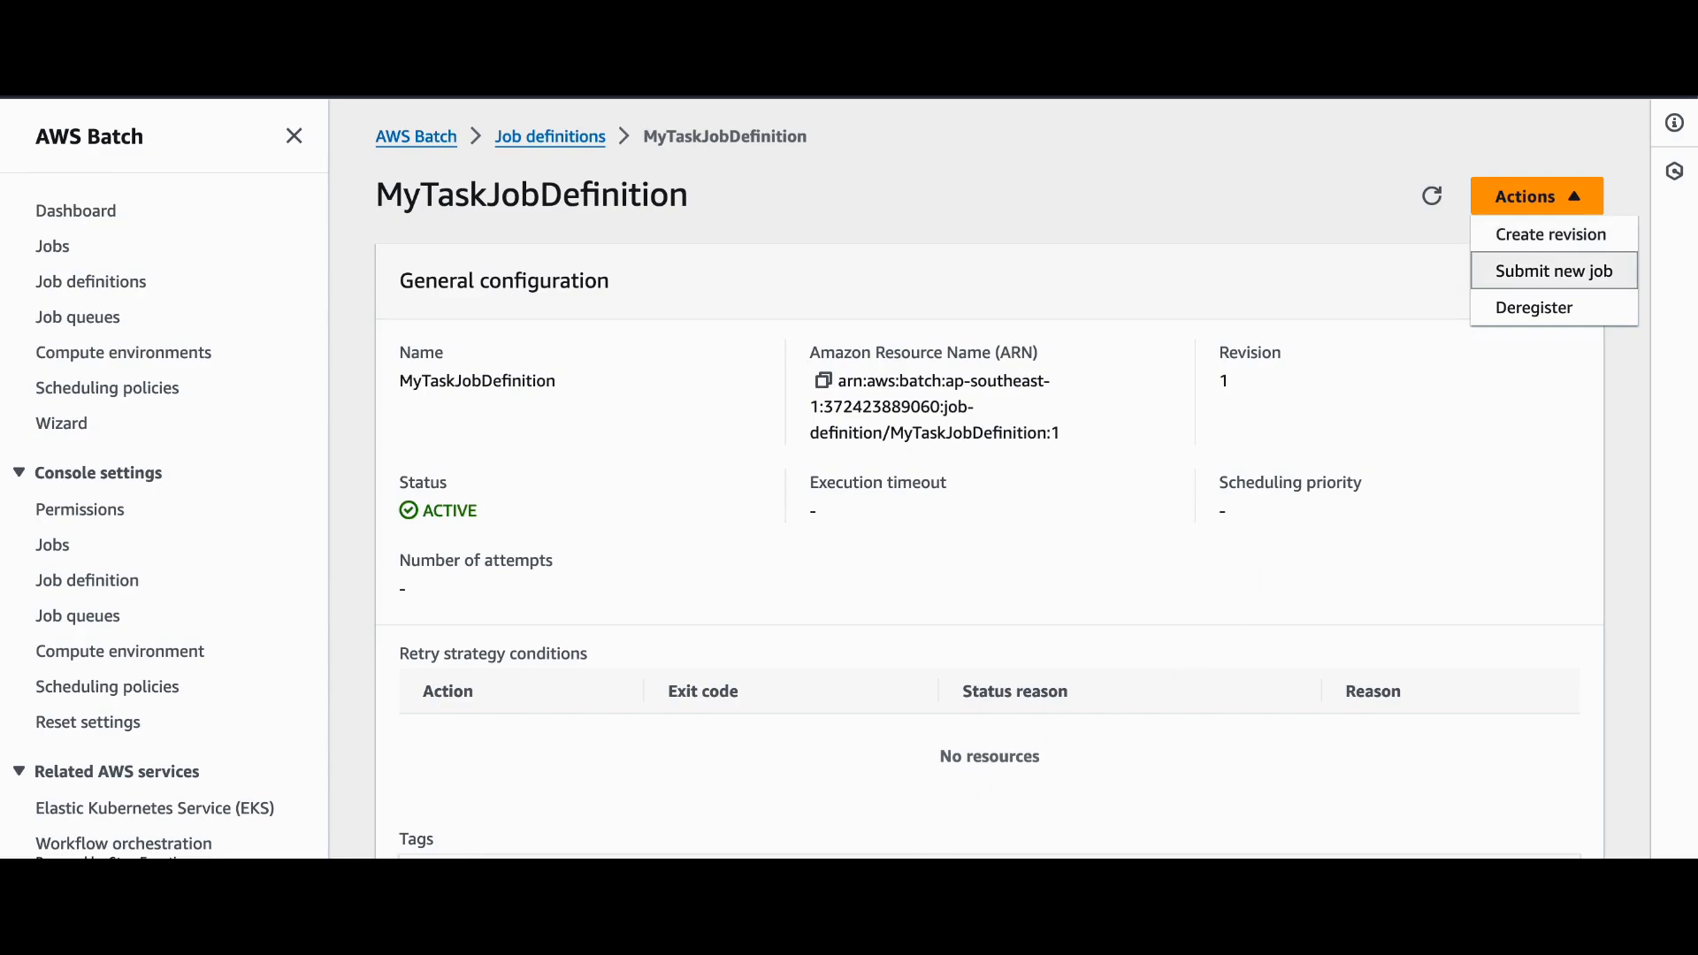
click(880, 903)
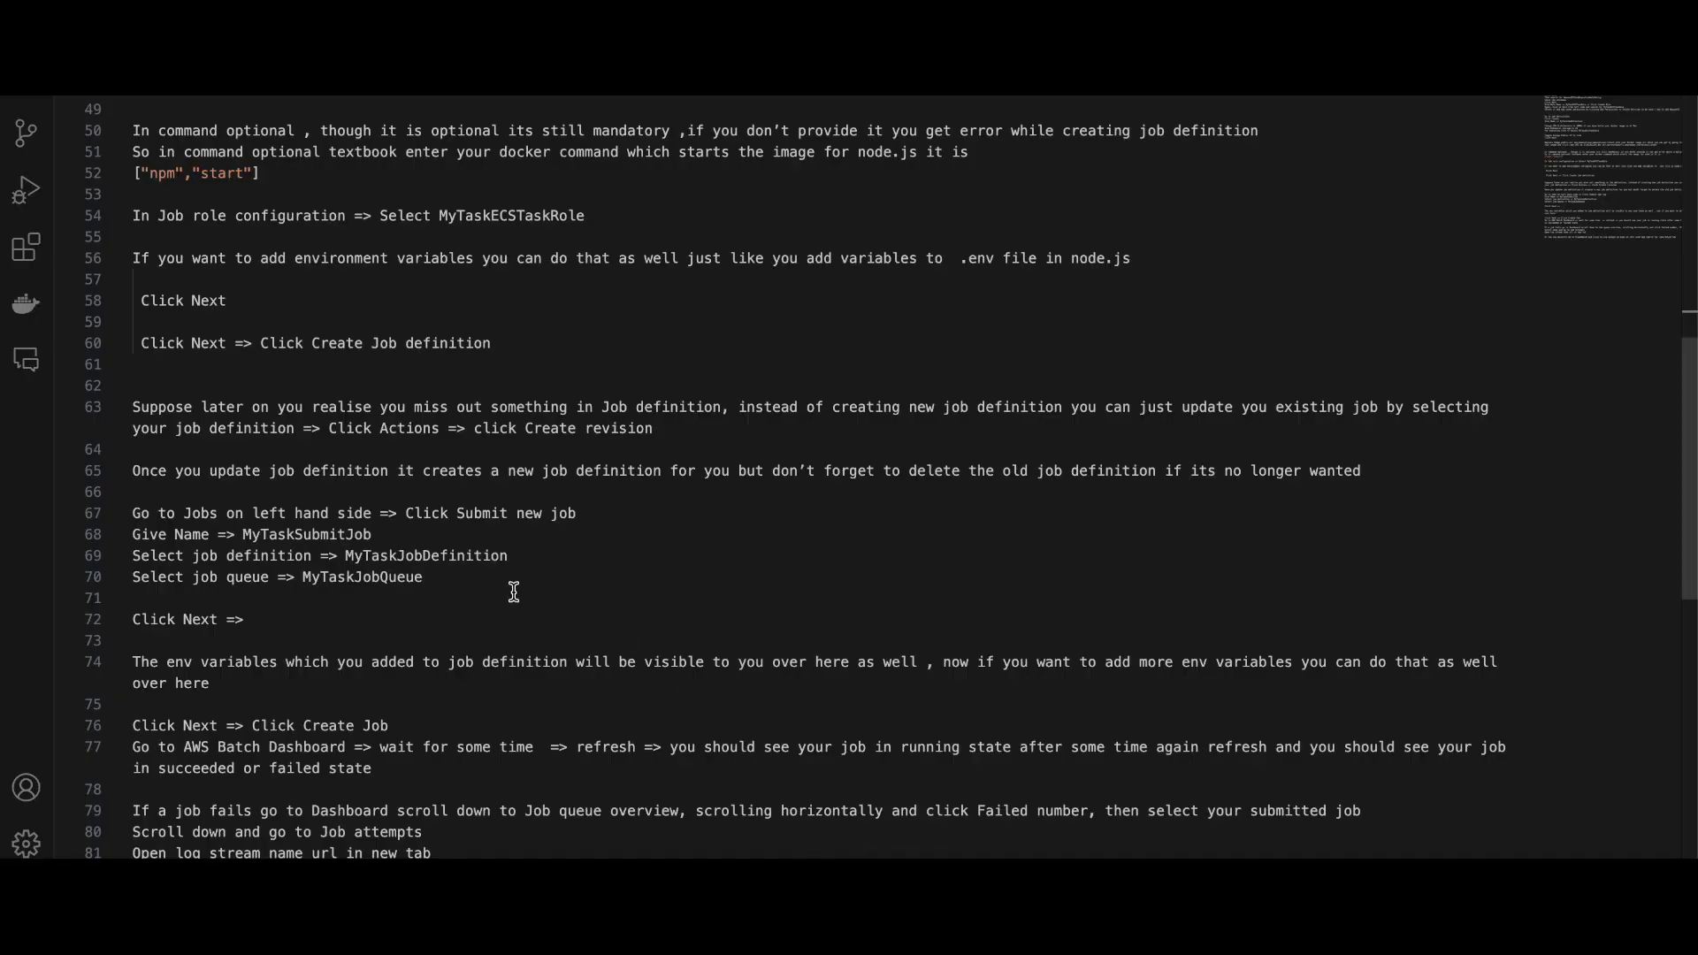
scroll(514, 591, down, 1)
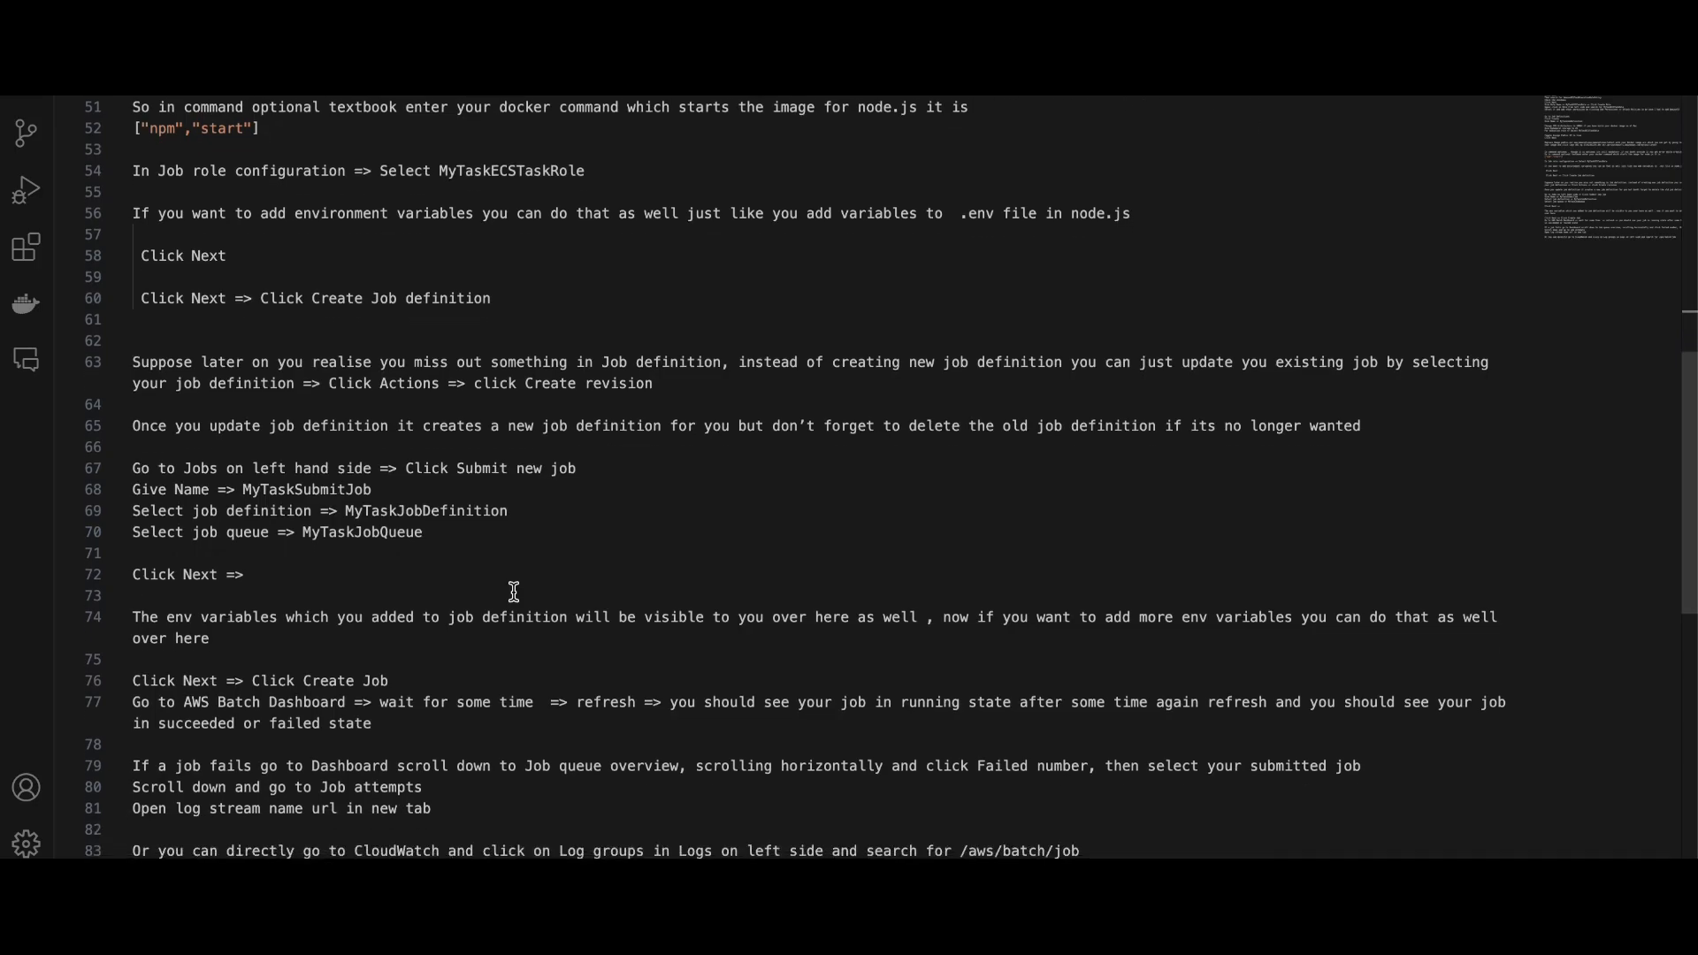
scroll(514, 592, down, 7)
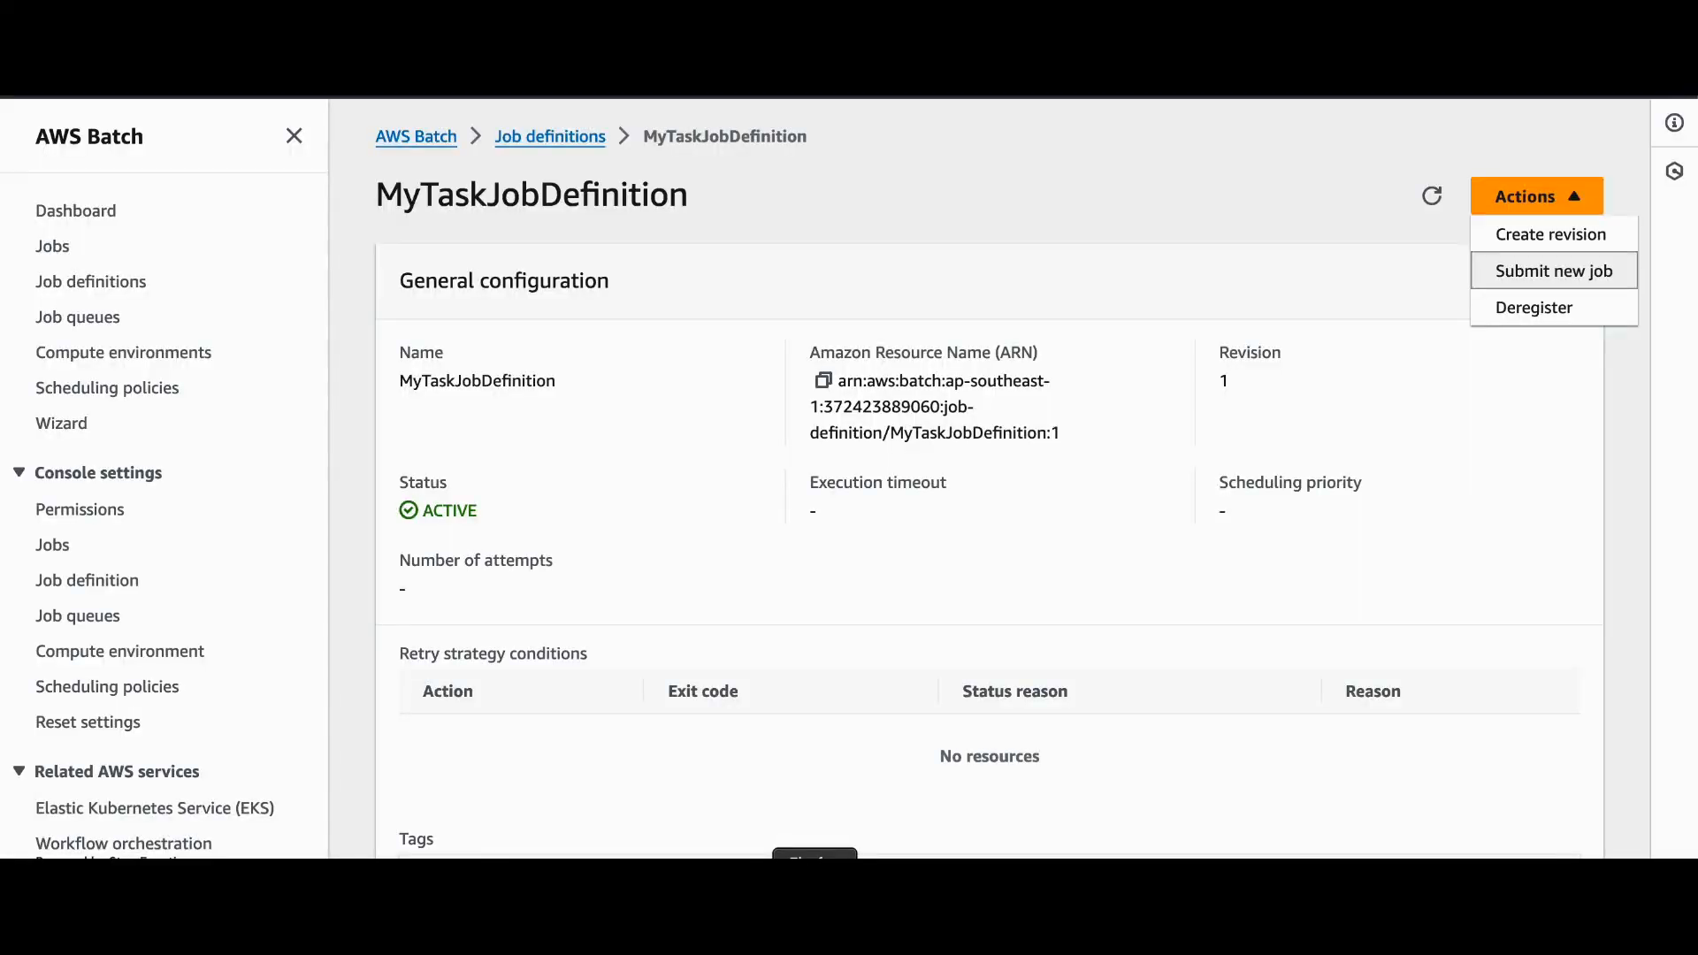
Start a new job named MyTaskv1 using MyTaskJobDefinition and MyTaskJobQueue, and continue to its overrides
click(67, 251)
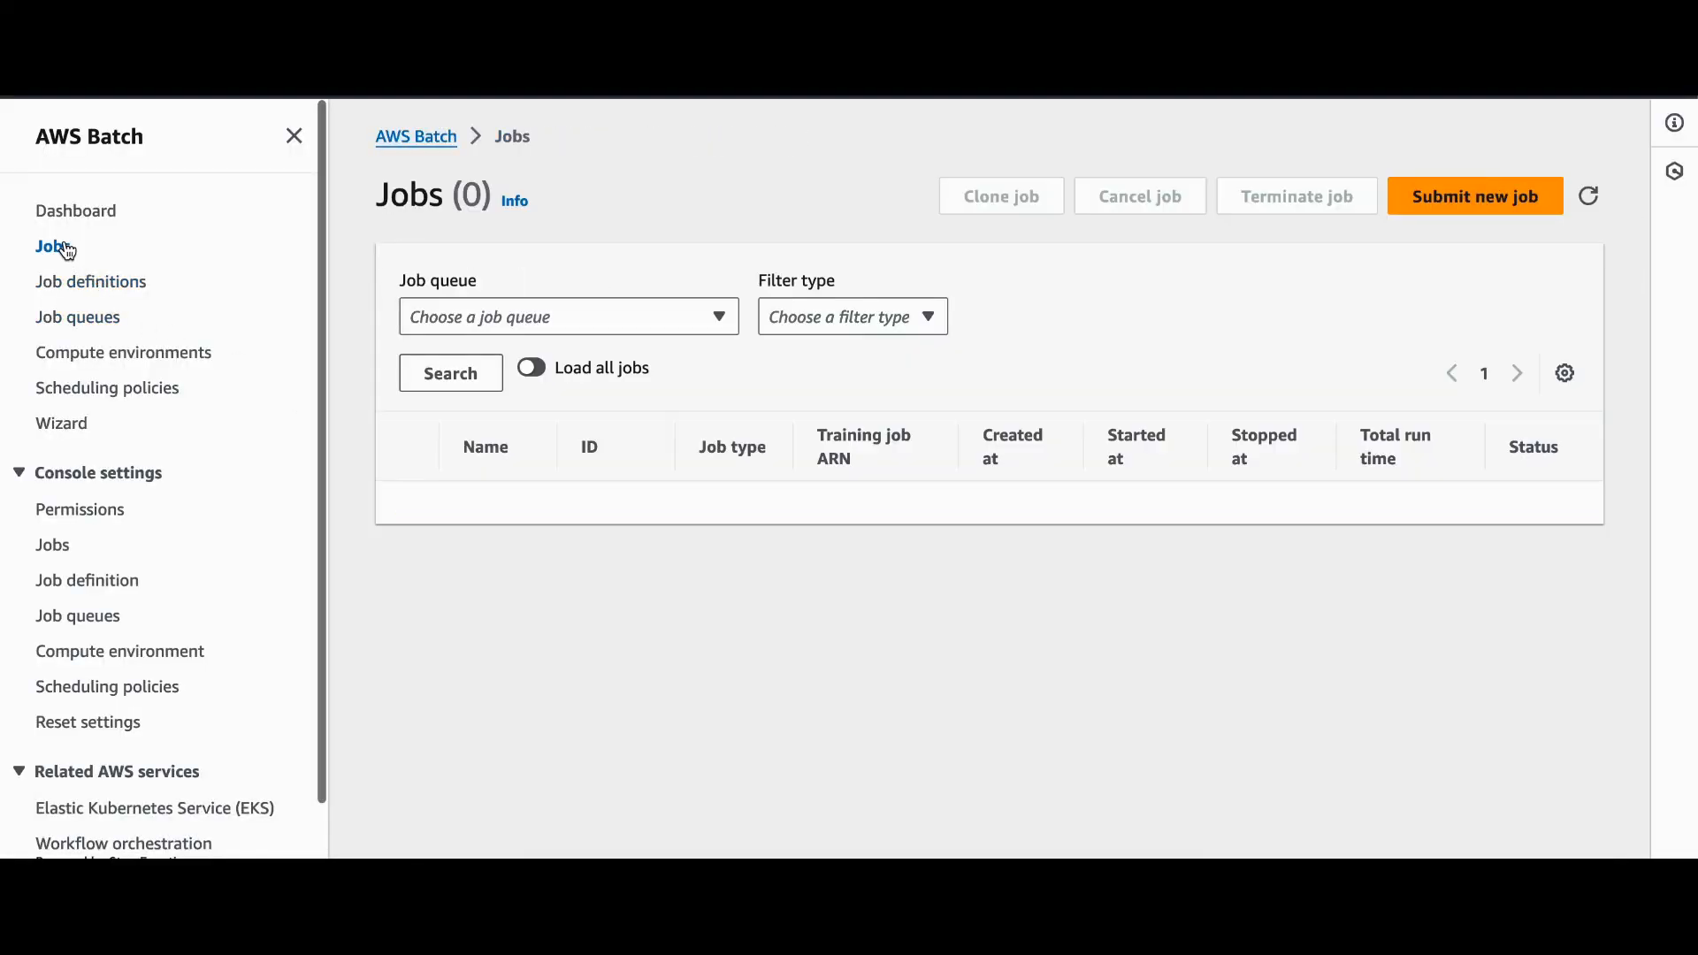
click(1438, 195)
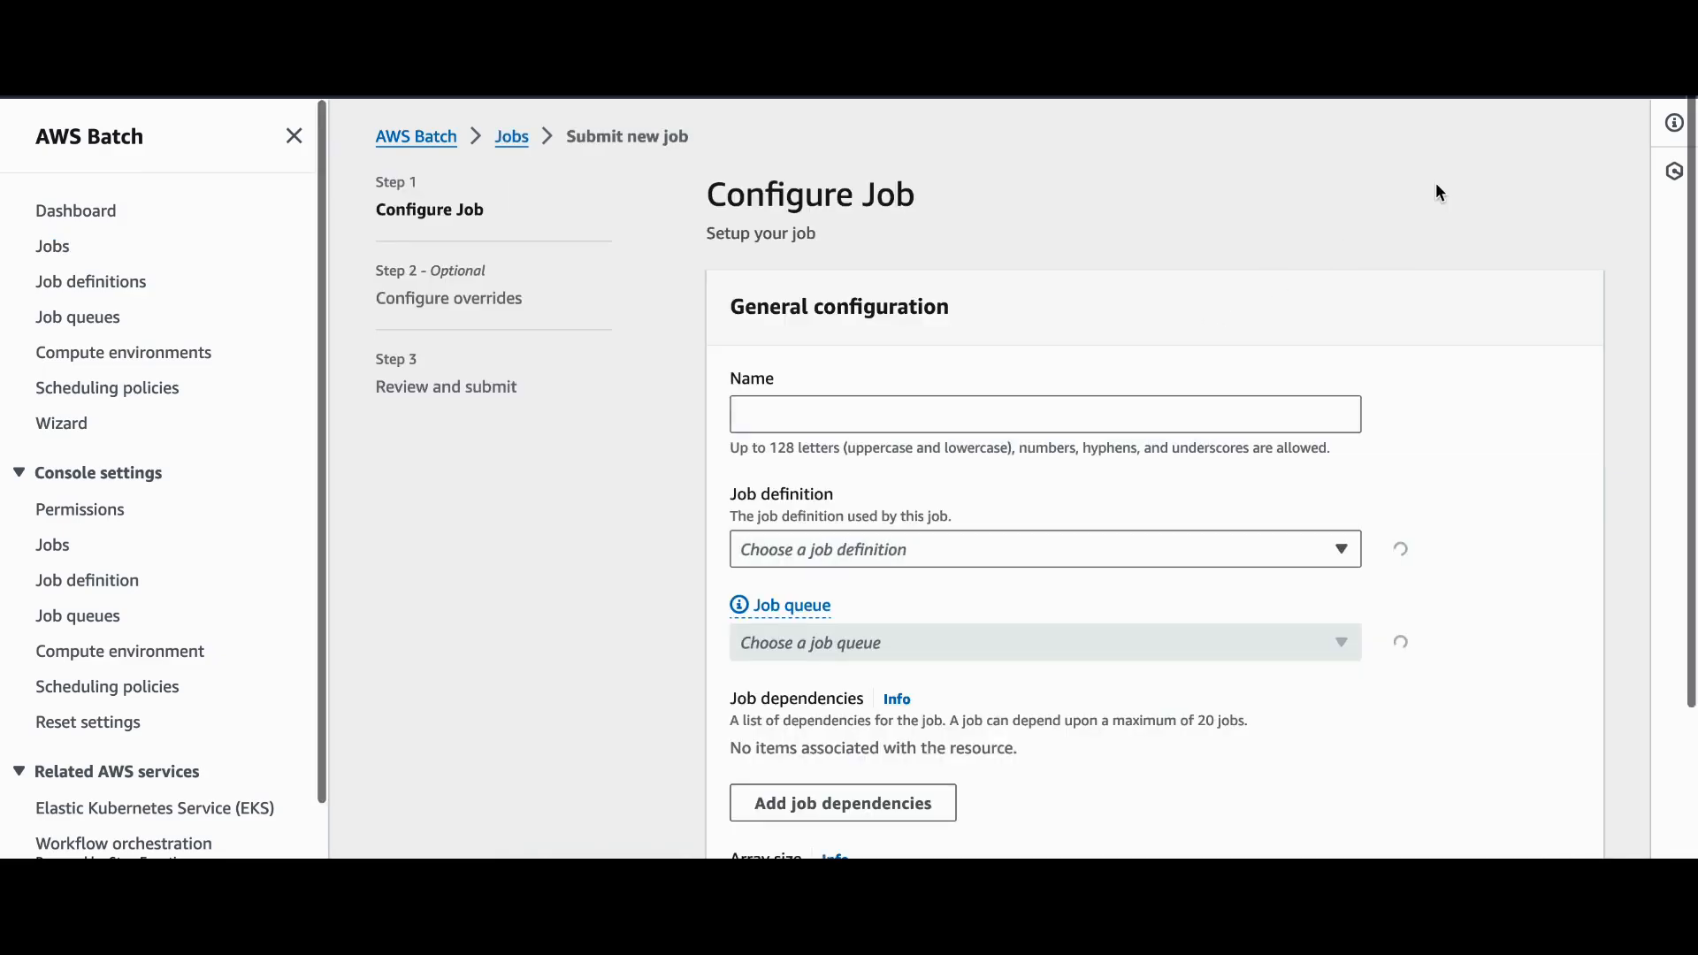
click(892, 406)
text(MyTaskv1)
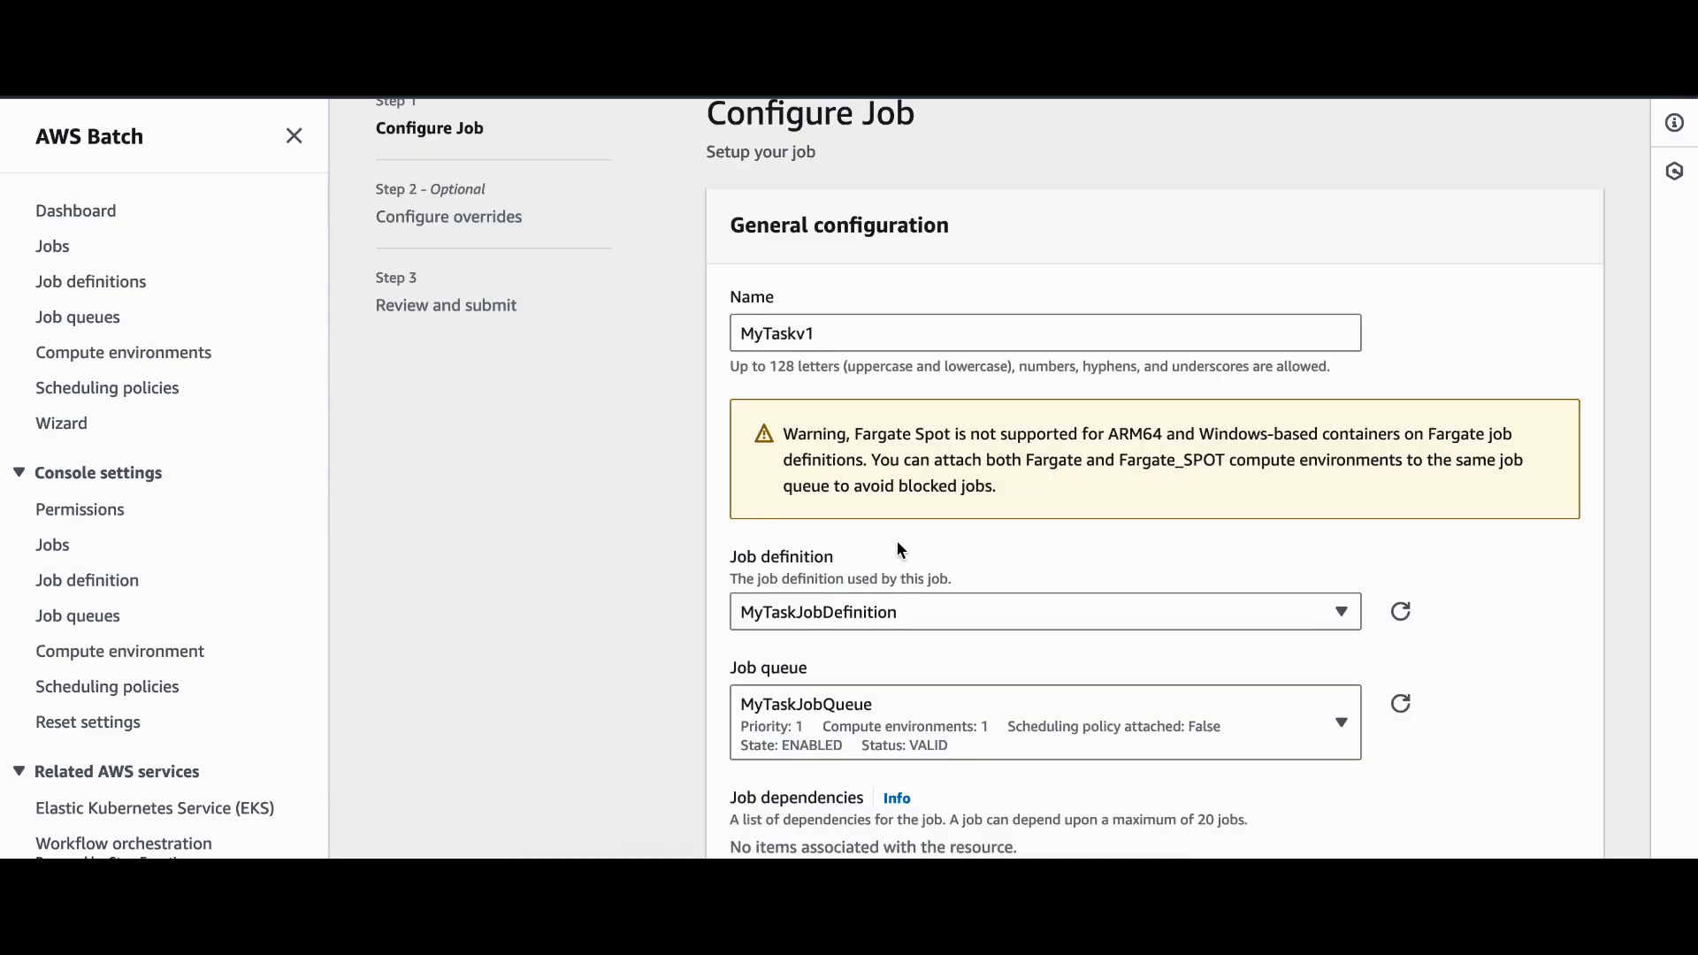
scroll(895, 539, down, 3)
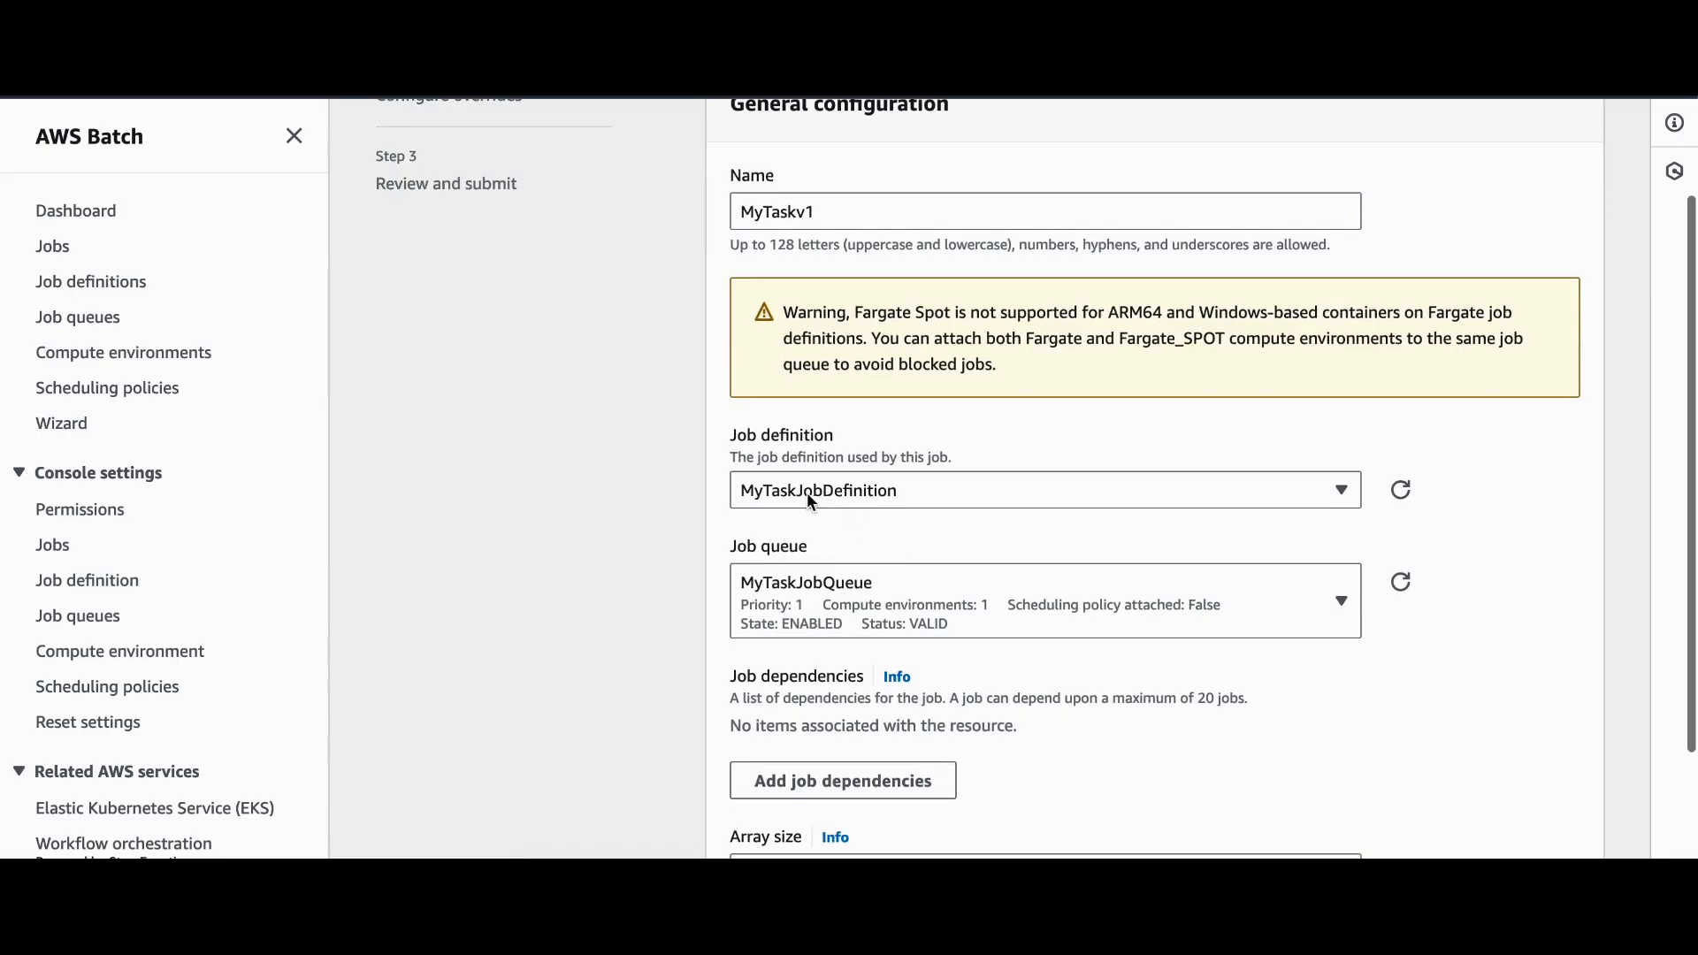
scroll(791, 595, down, 2)
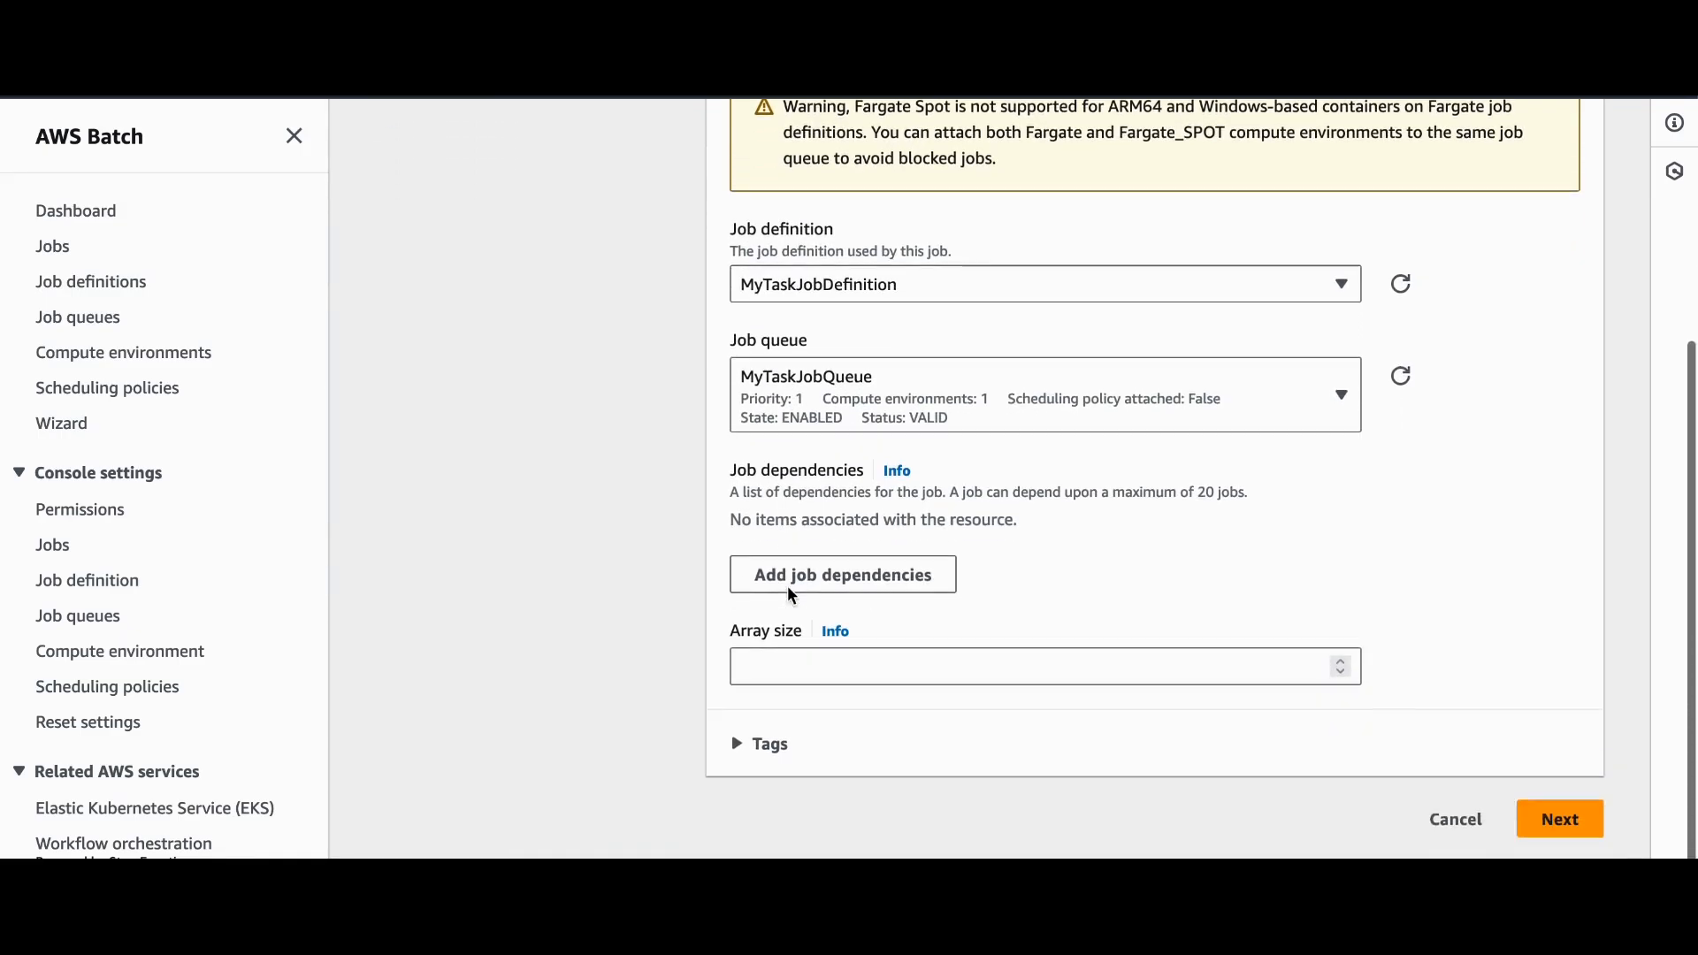
click(1556, 815)
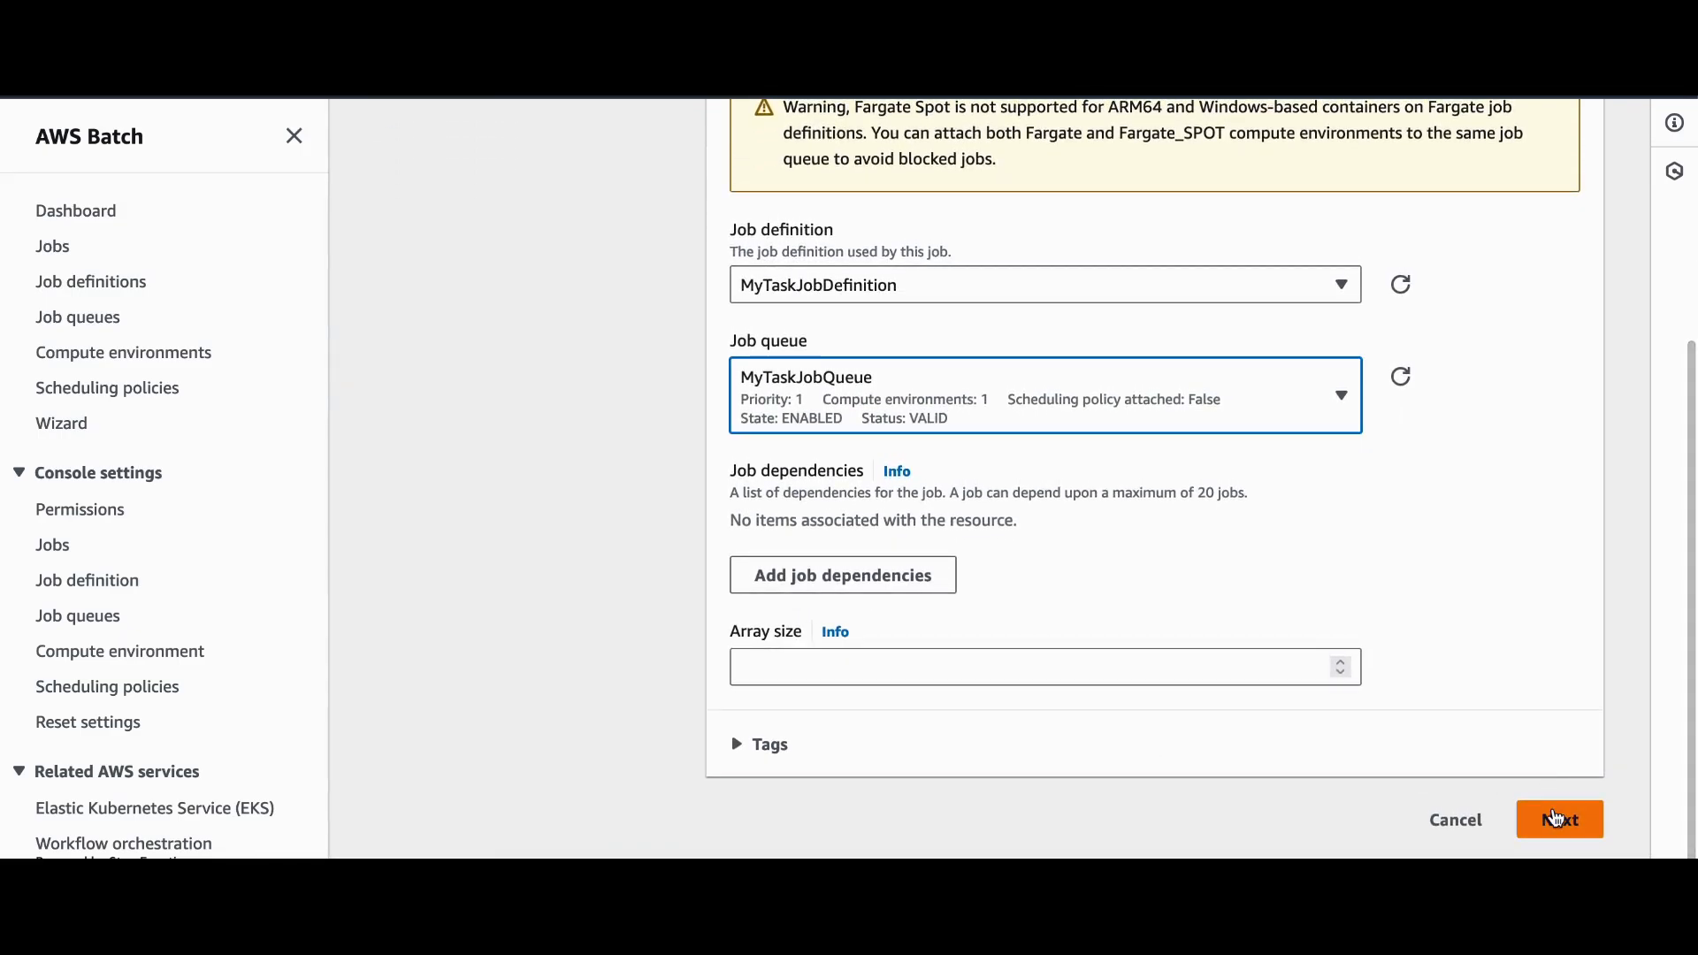
click(1557, 819)
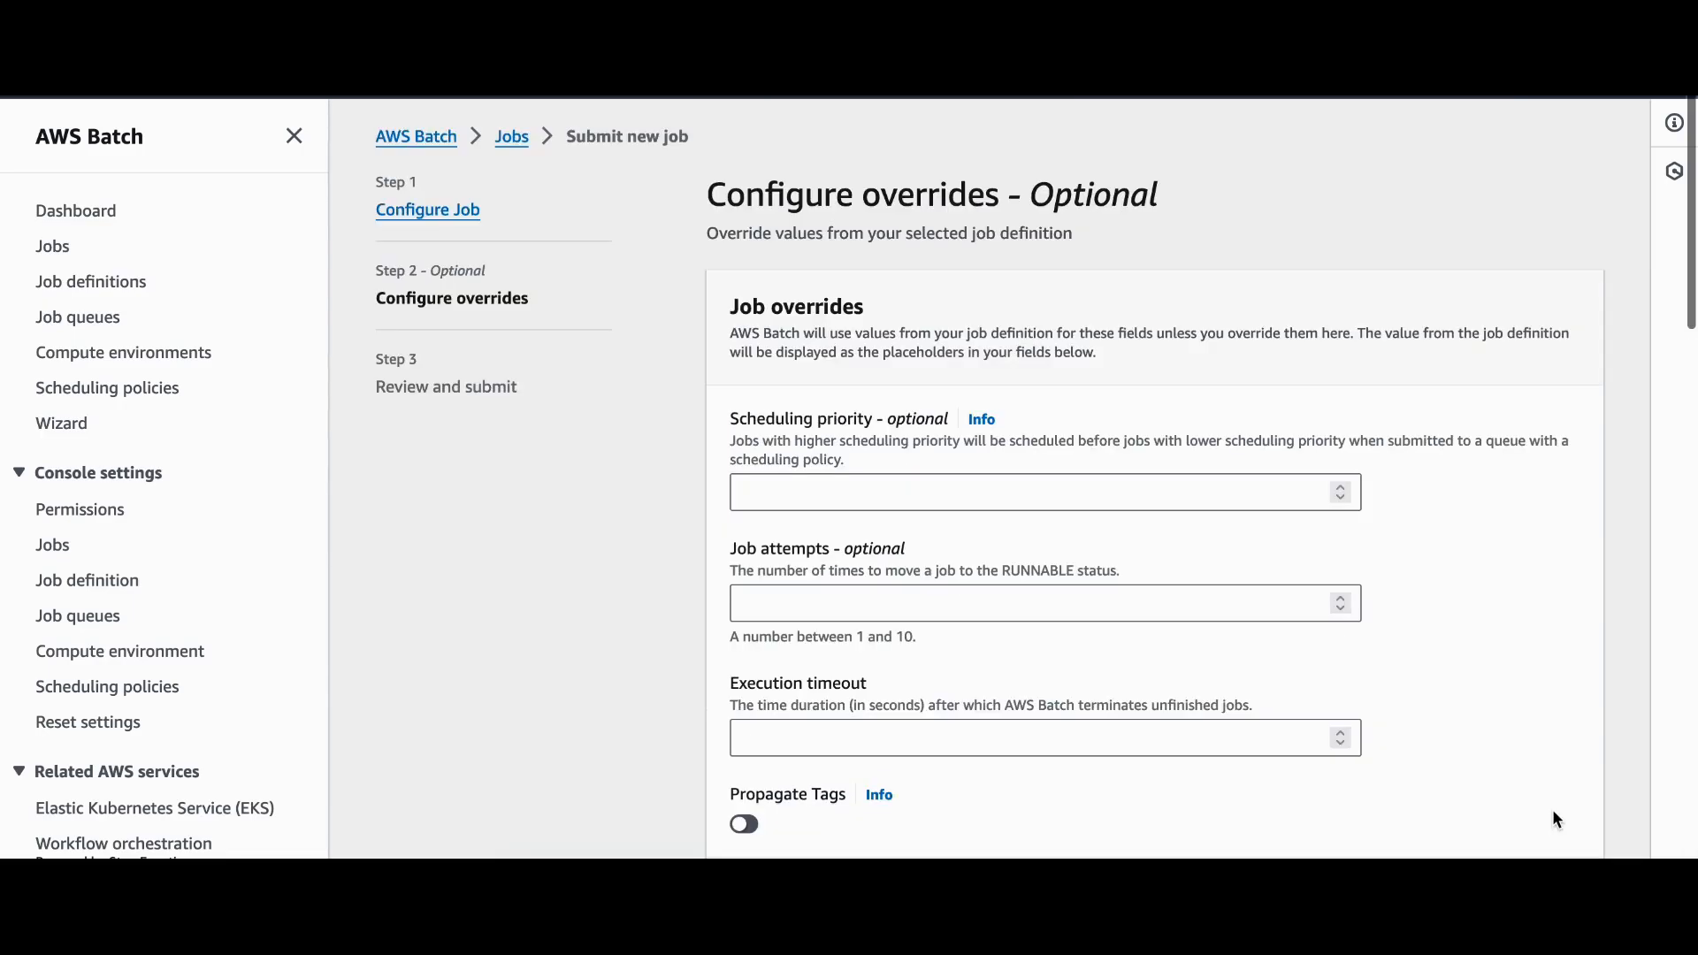
Check the notes on environment variables and review the command, vCPU, memory and environment variable settings in the job's container overrides
scroll(1440, 737, down, 1)
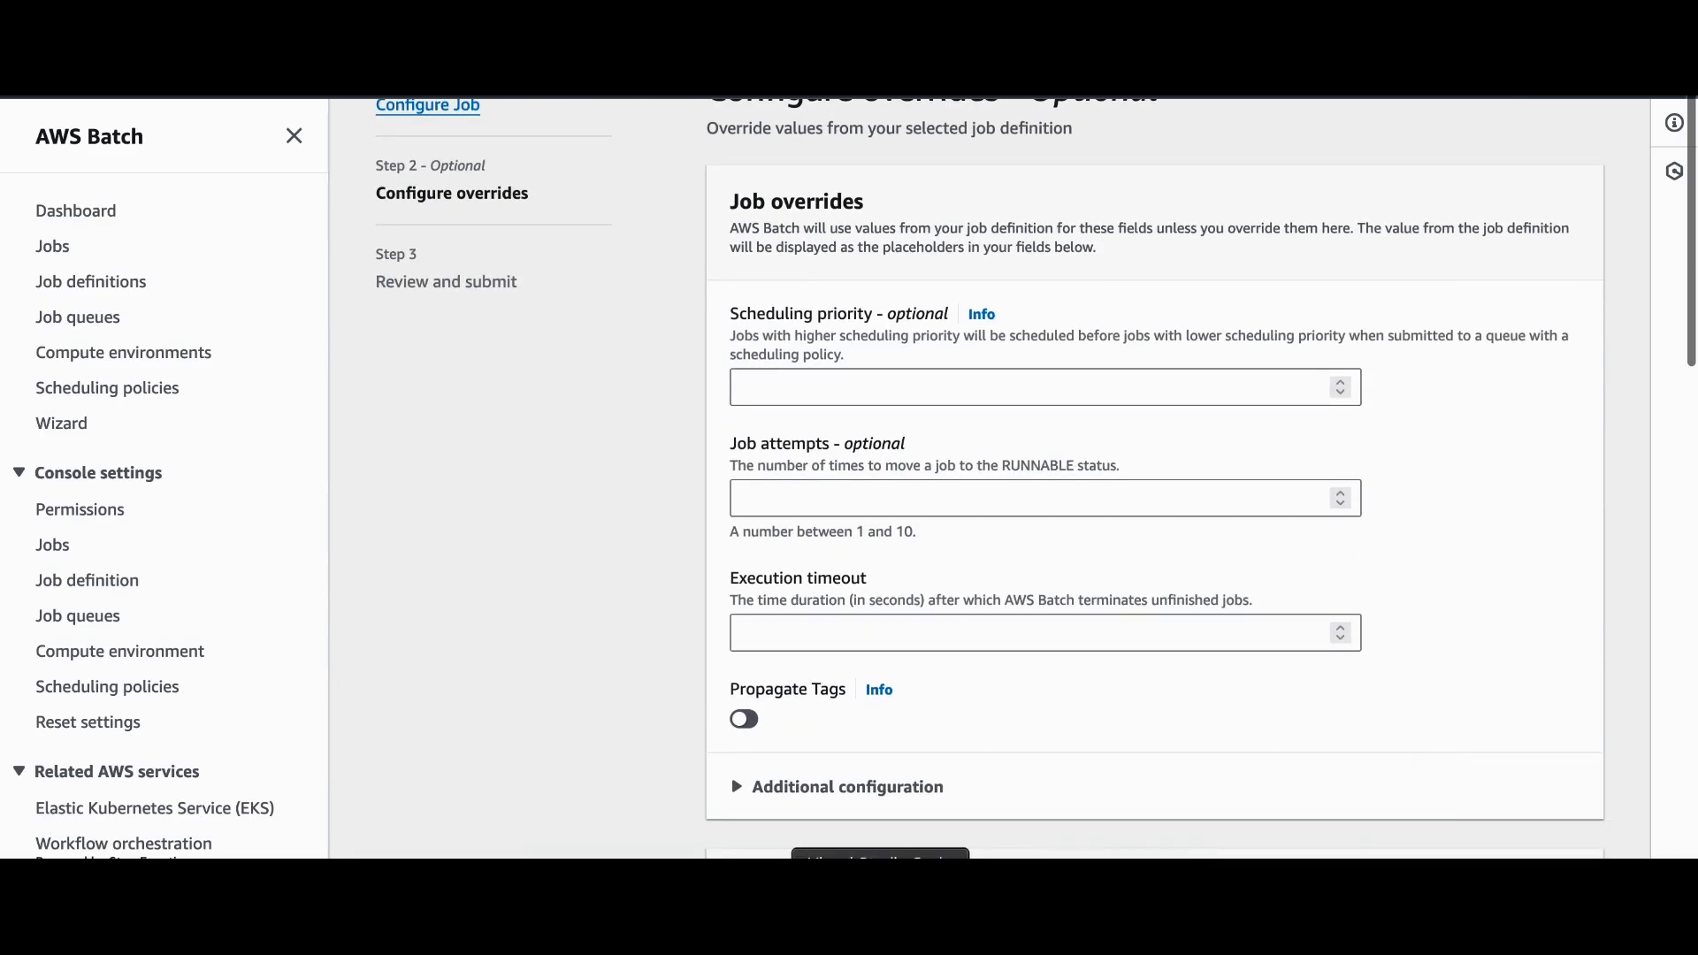
click(881, 906)
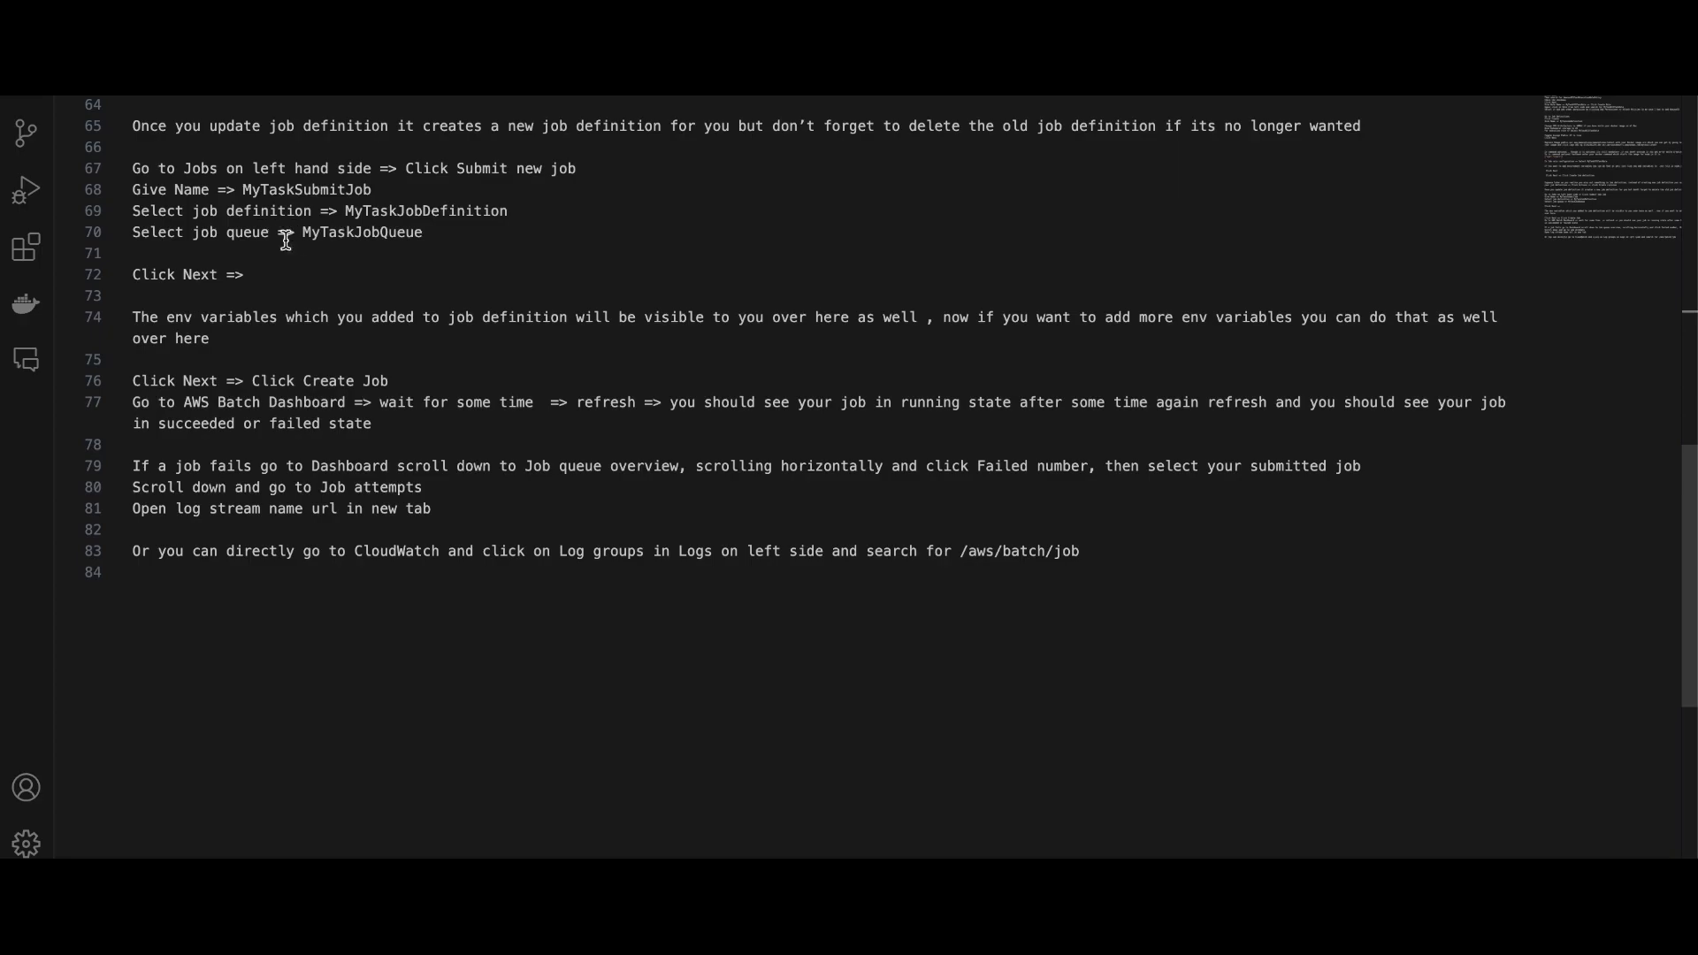
scroll(206, 283, down, 2)
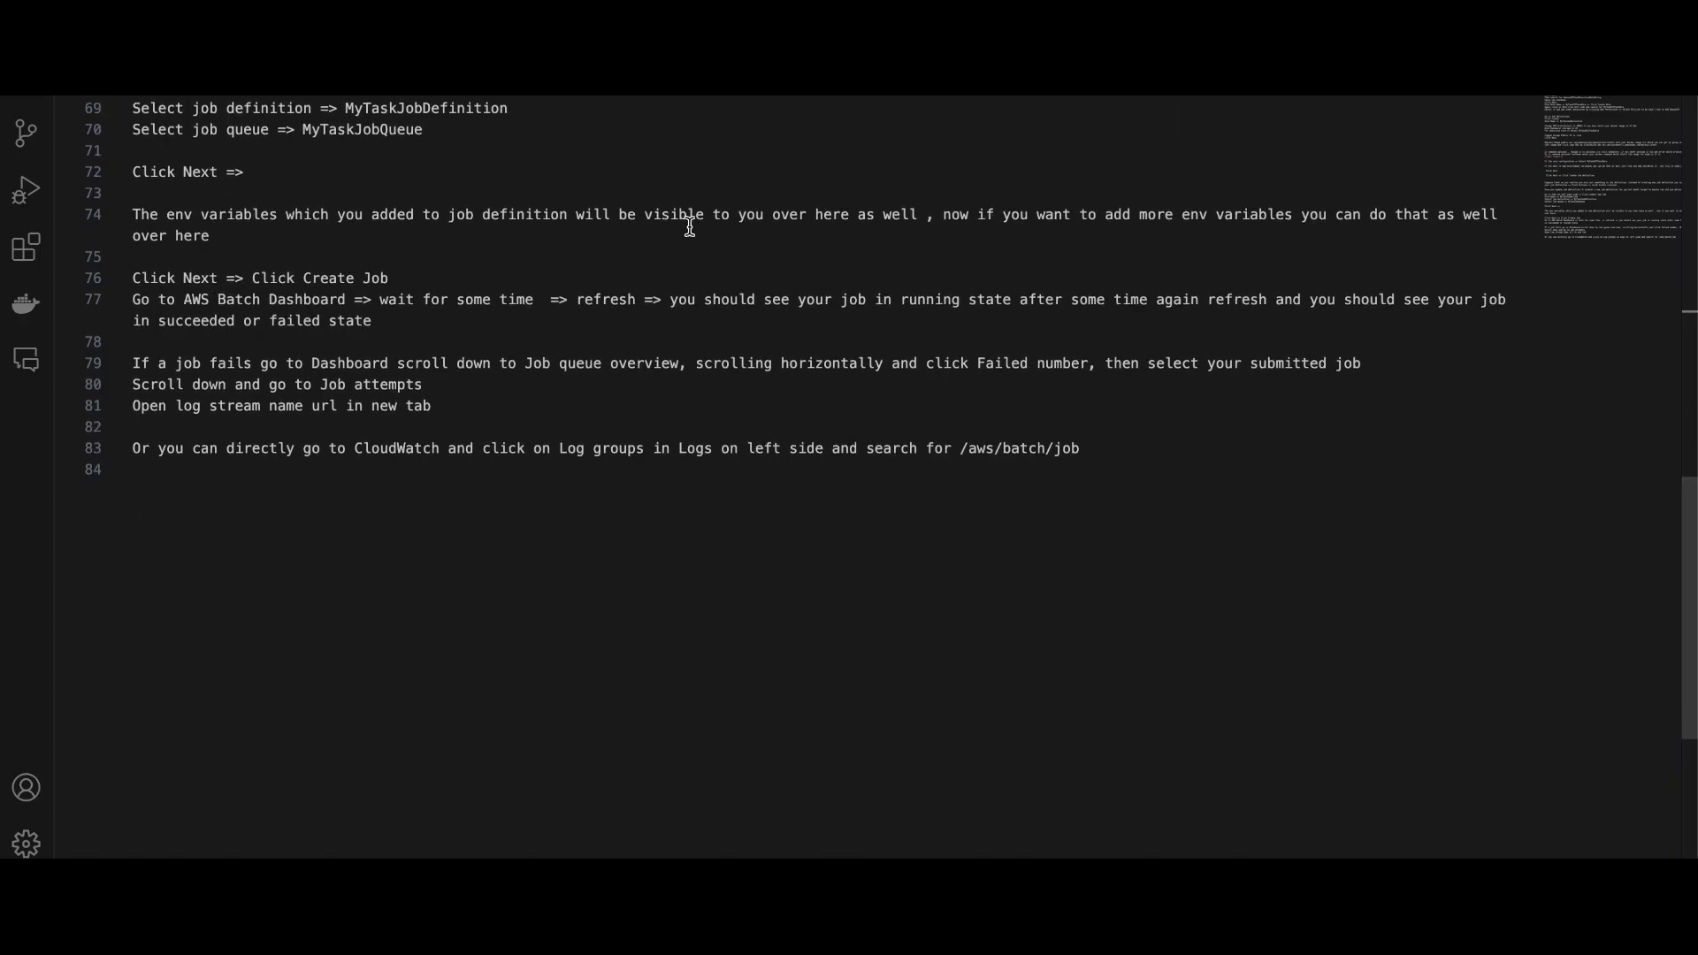
click(815, 906)
scroll(927, 464, down, 5)
scroll(925, 468, down, 4)
scroll(924, 466, up, 2)
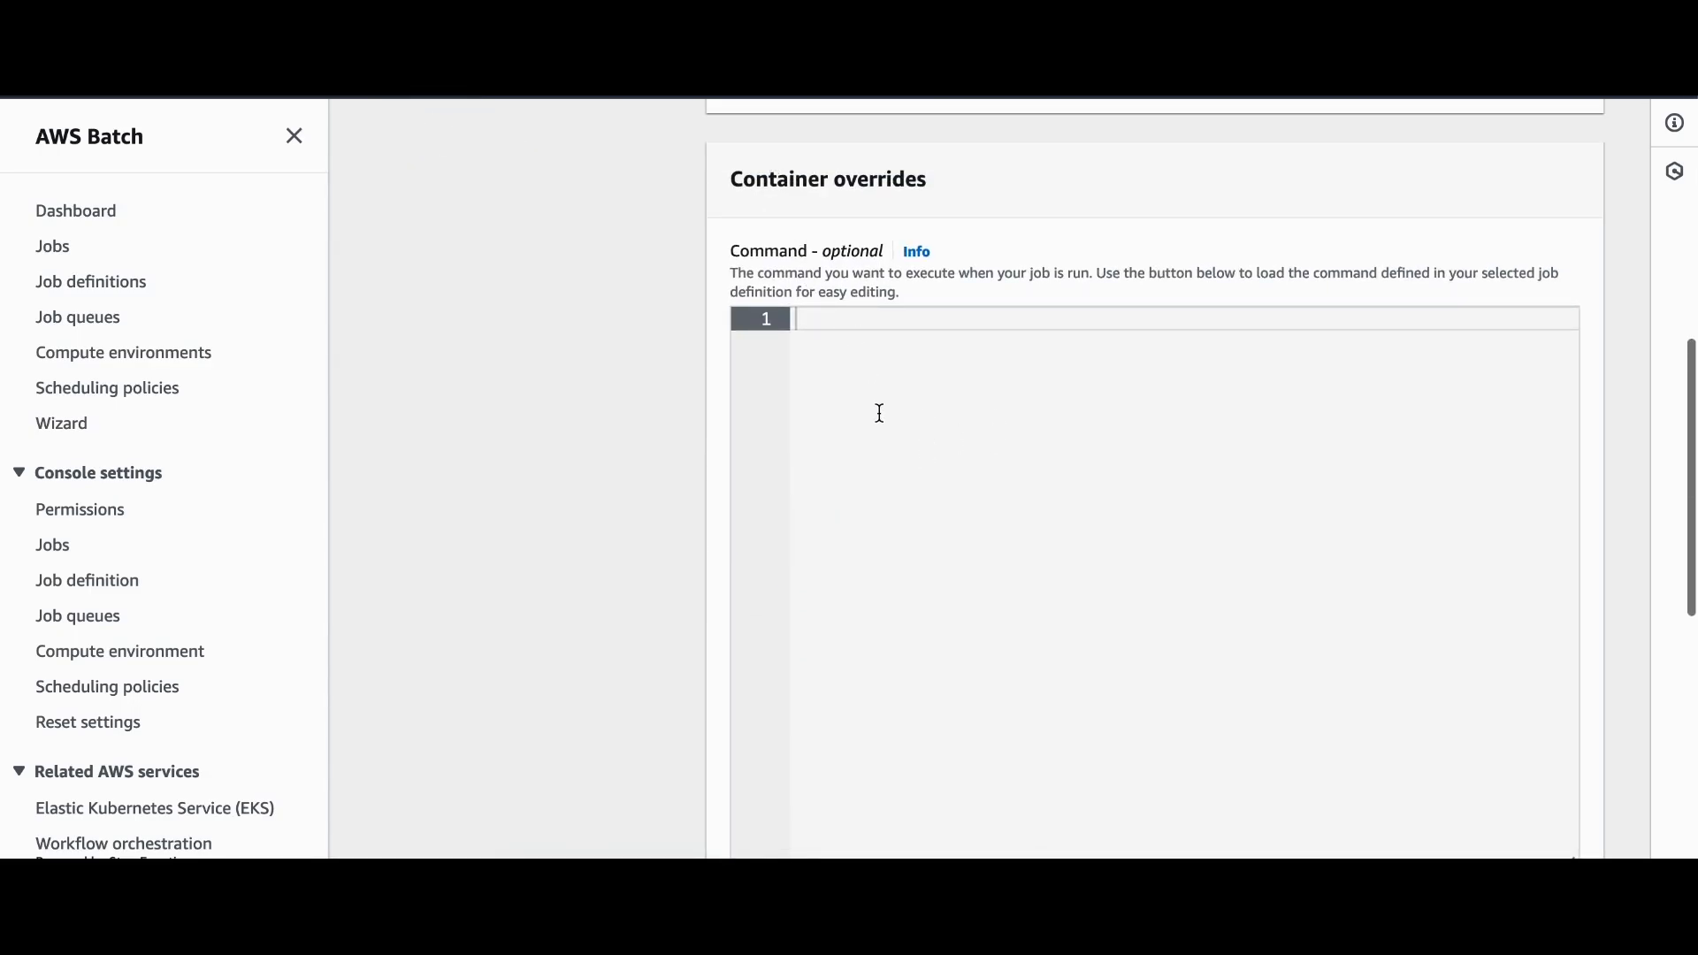
scroll(880, 413, down, 10)
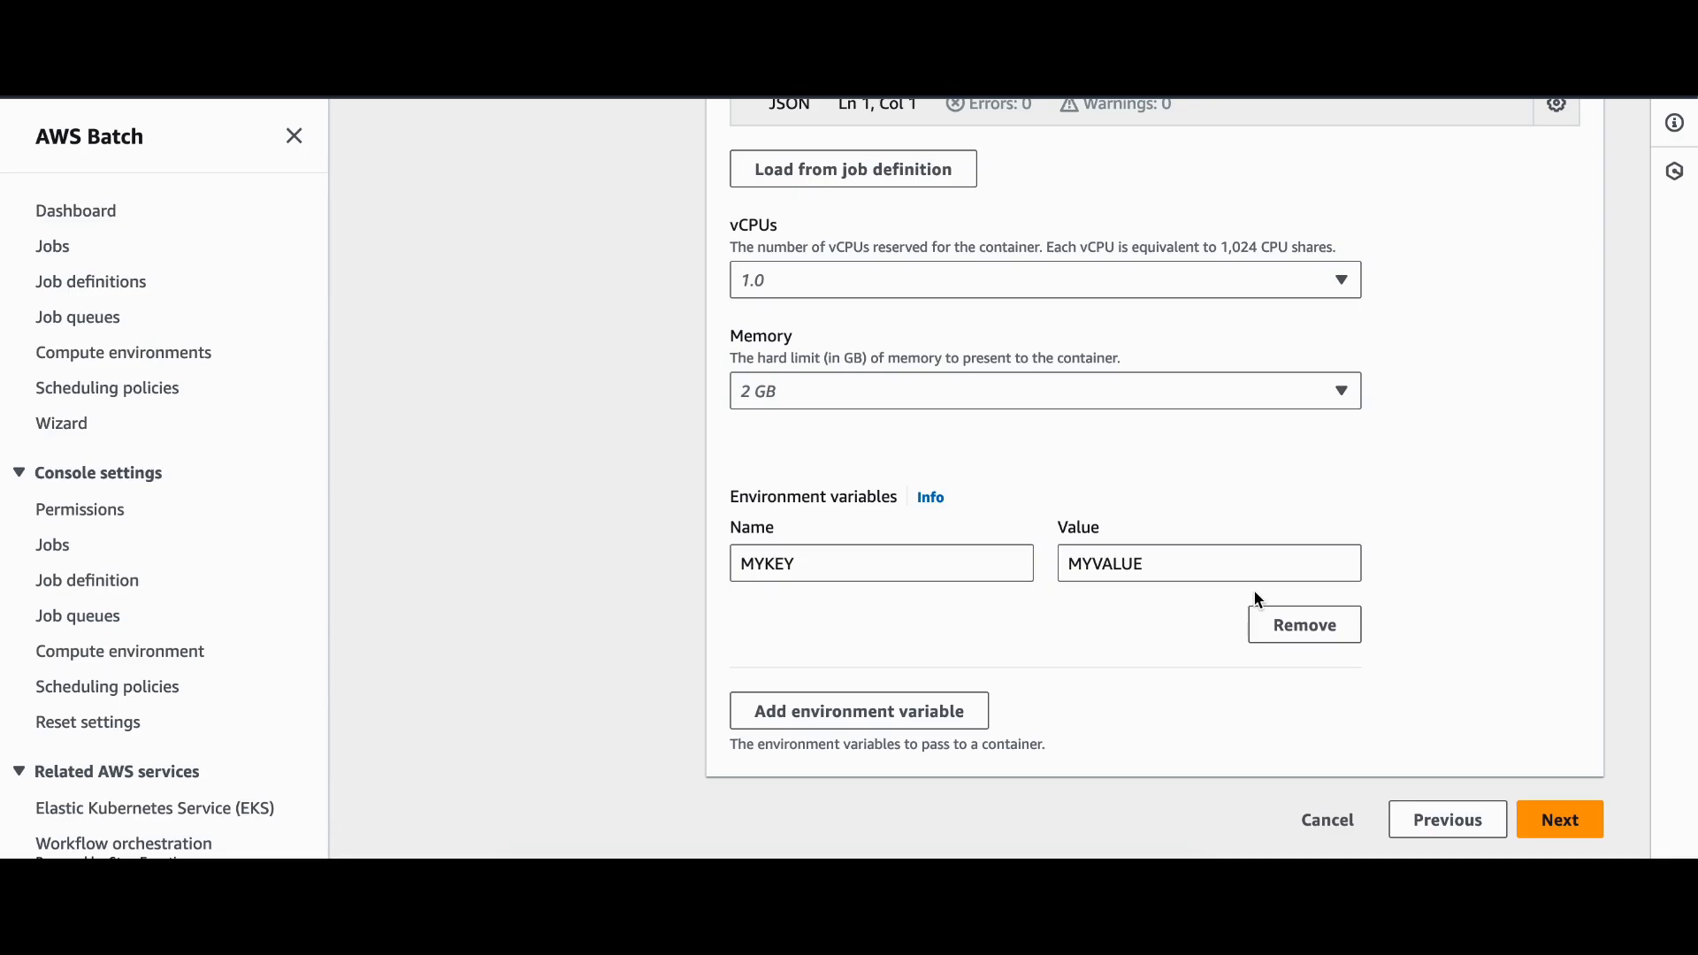
Create the MyTaskv1 job without changing its overrides, and refresh the jobs overview on the AWS Batch dashboard
click(1564, 819)
scroll(1326, 593, down, 10)
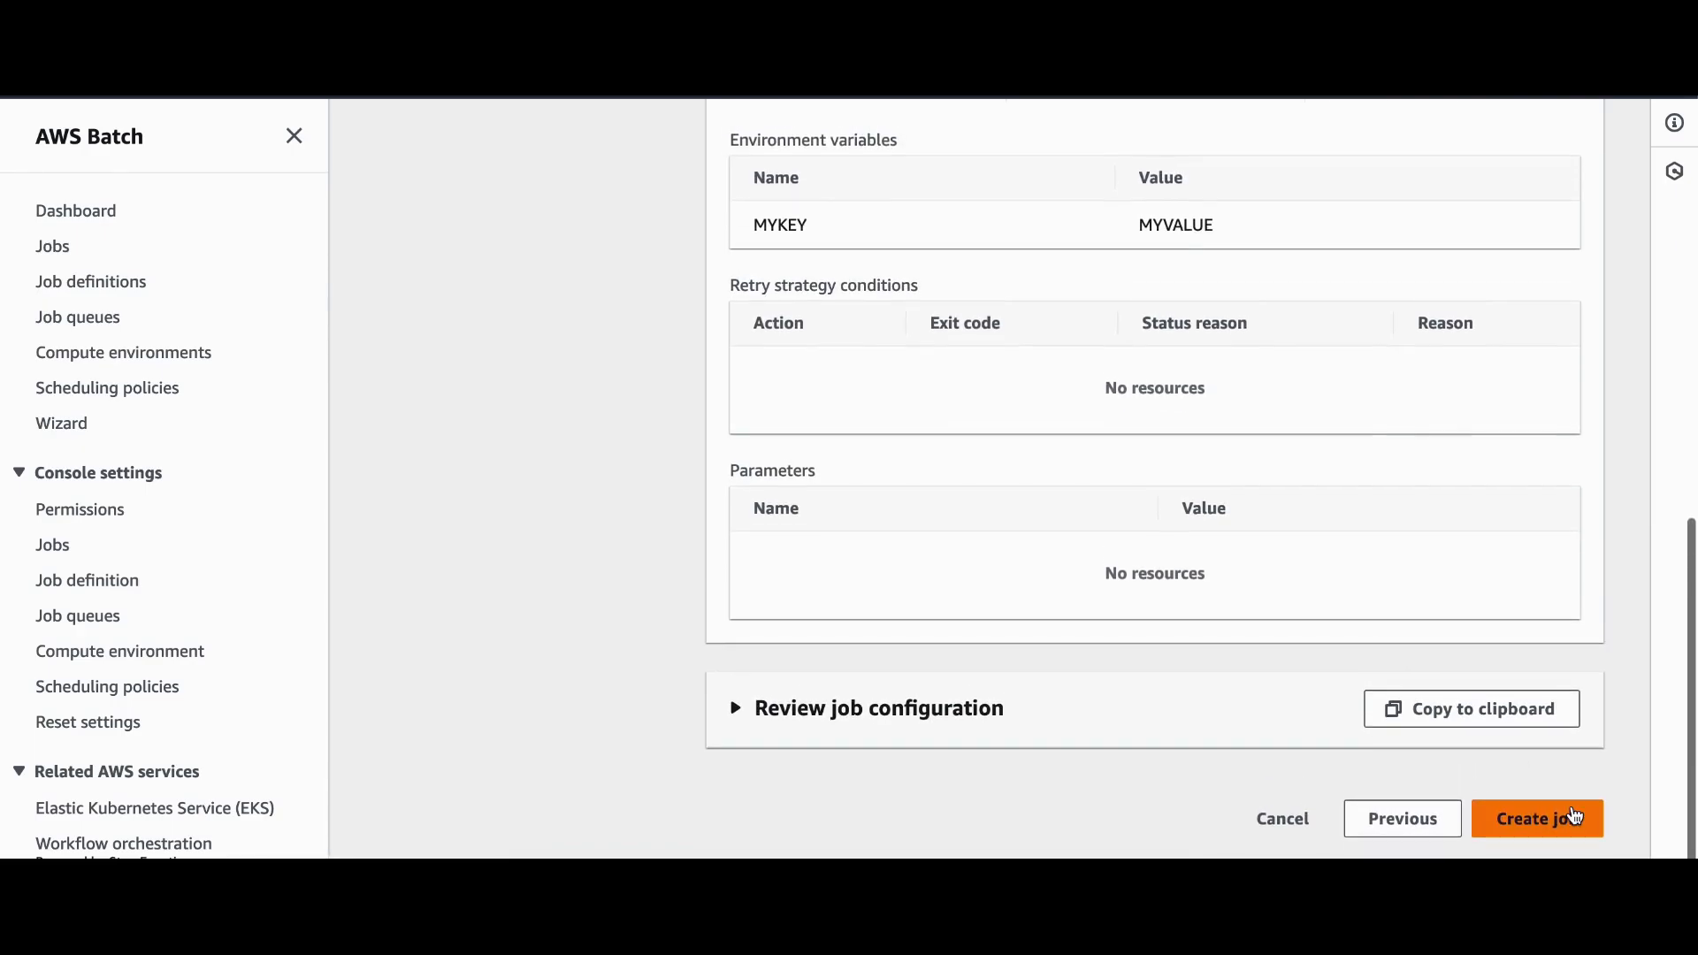
click(1540, 821)
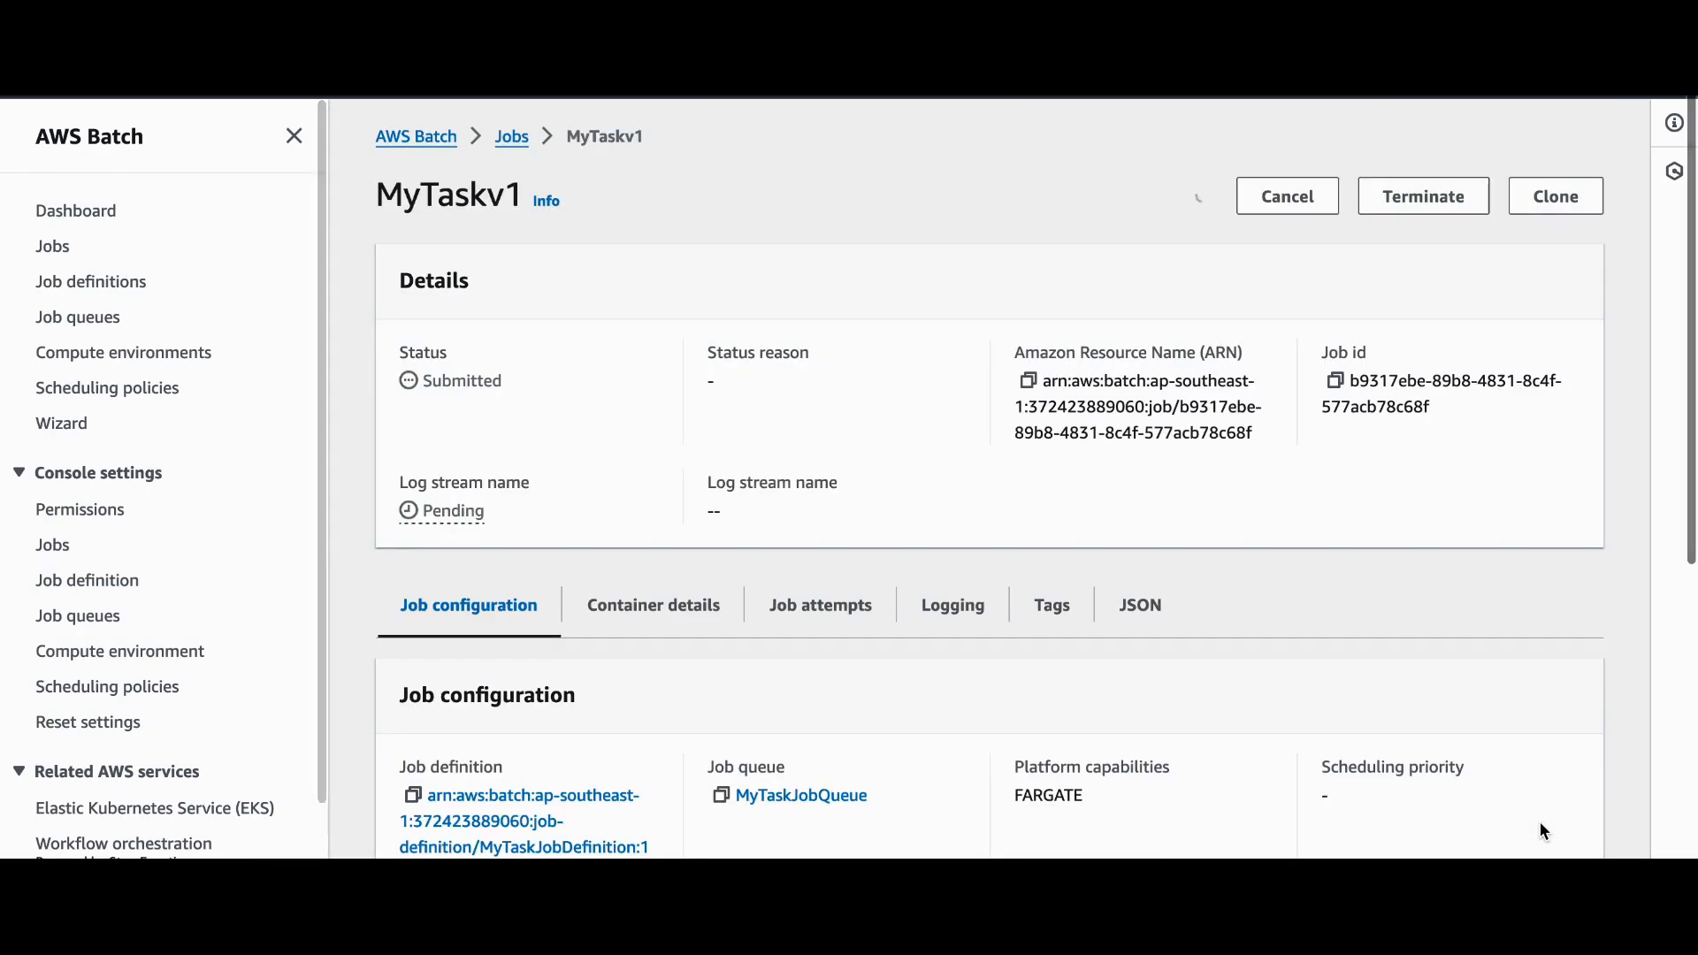
click(106, 209)
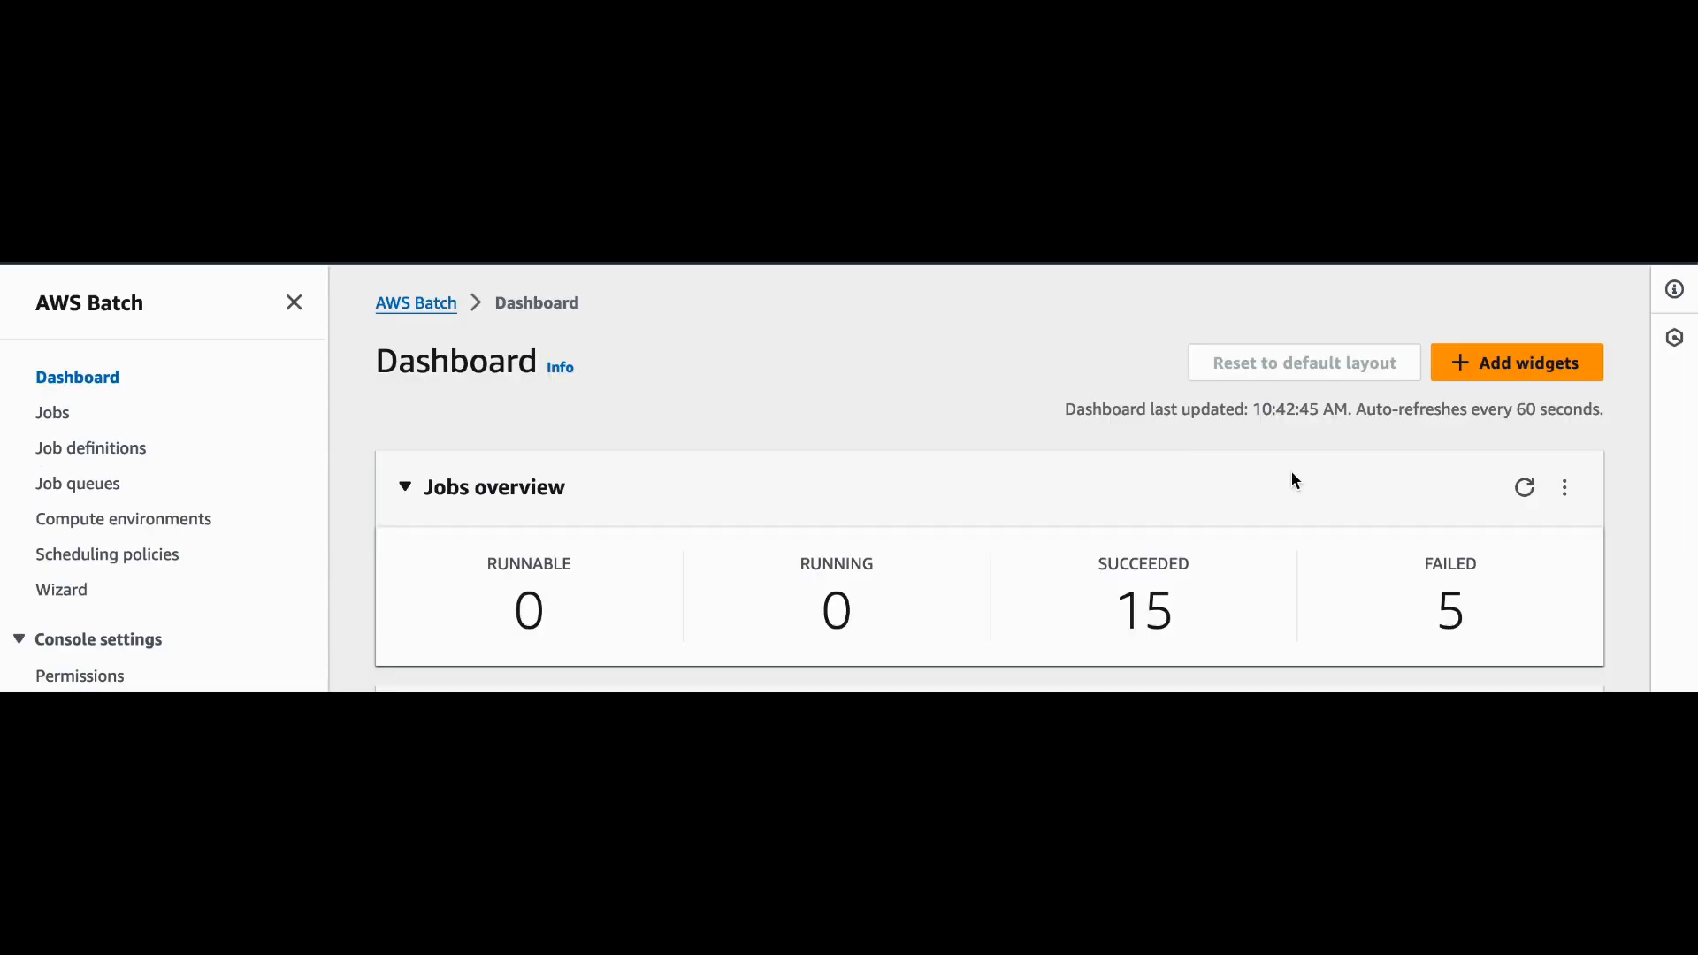
click(1525, 489)
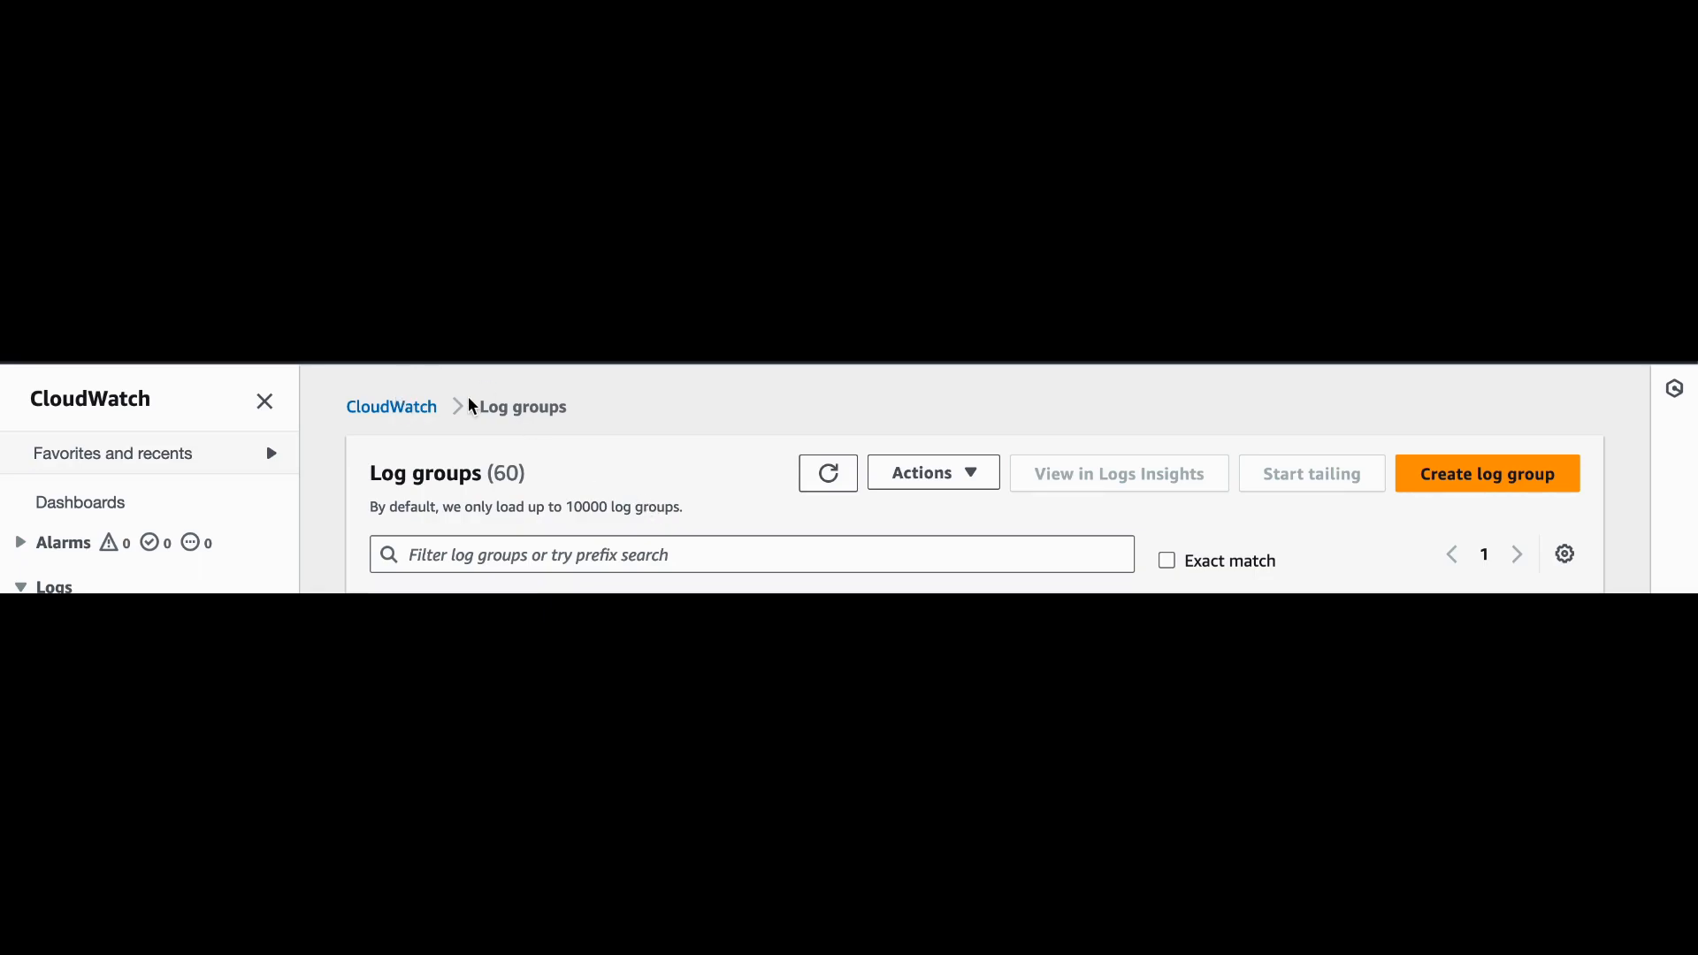
Filter the CloudWatch log groups by "batch" and open the MyTaskJobDefinition/default log stream starting with 53383391 in /aws/batch/job
click(425, 555)
text(batch)
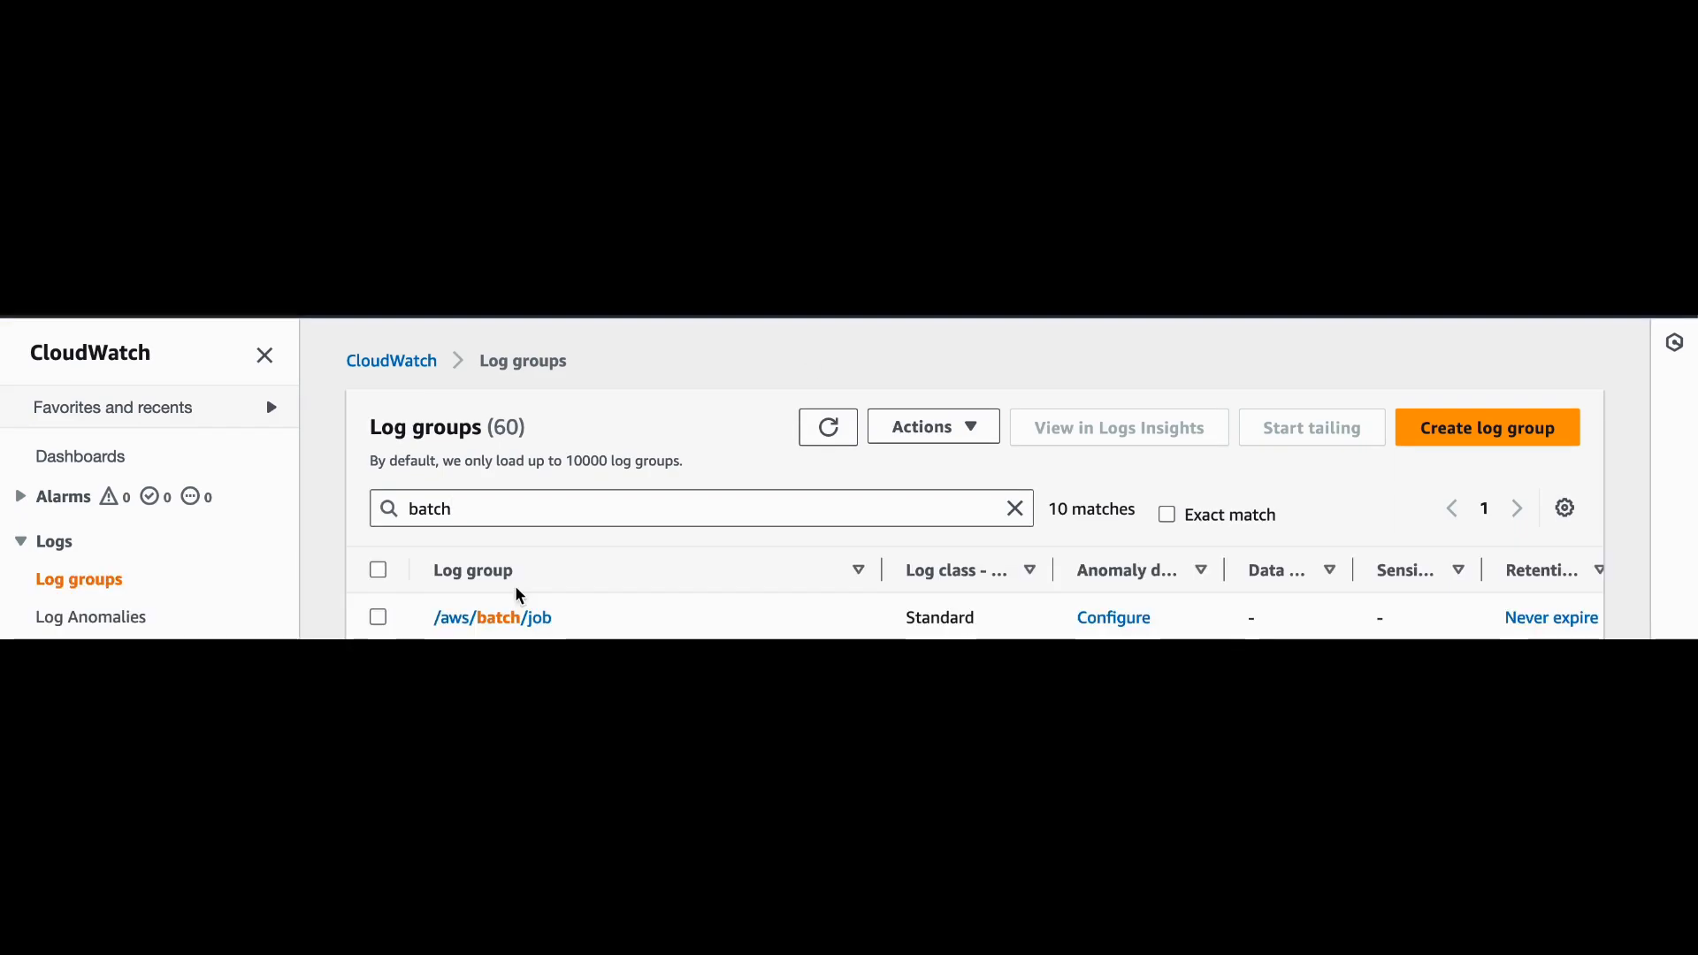
click(507, 618)
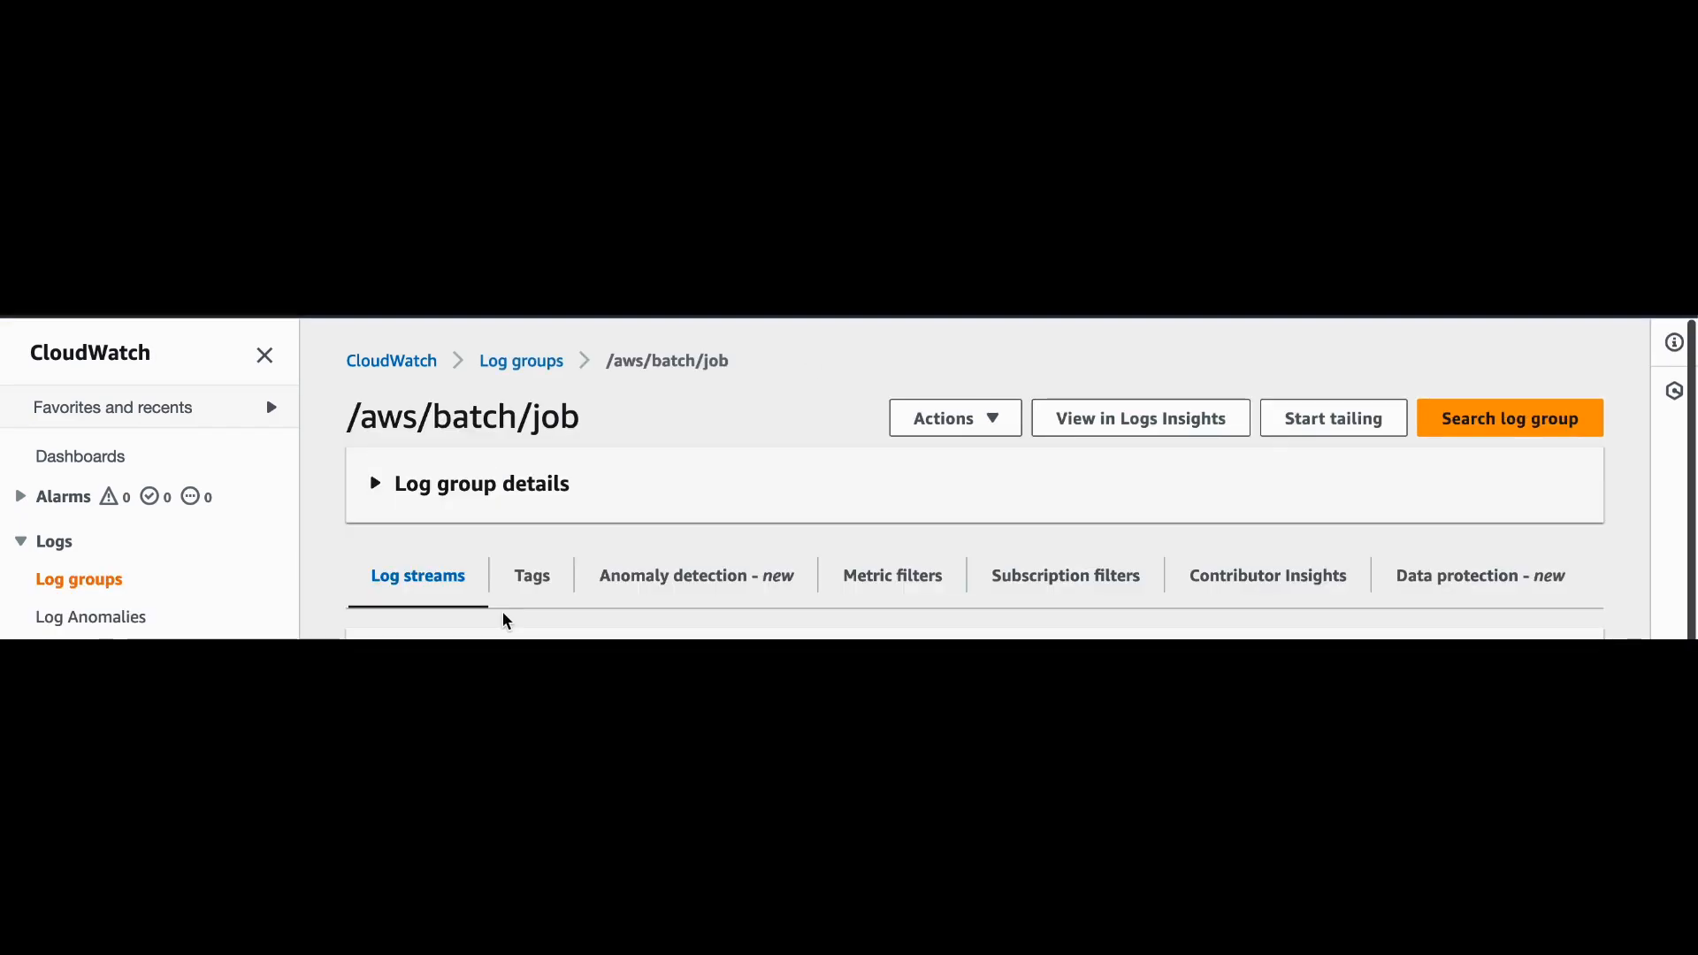
scroll(506, 620, down, 1)
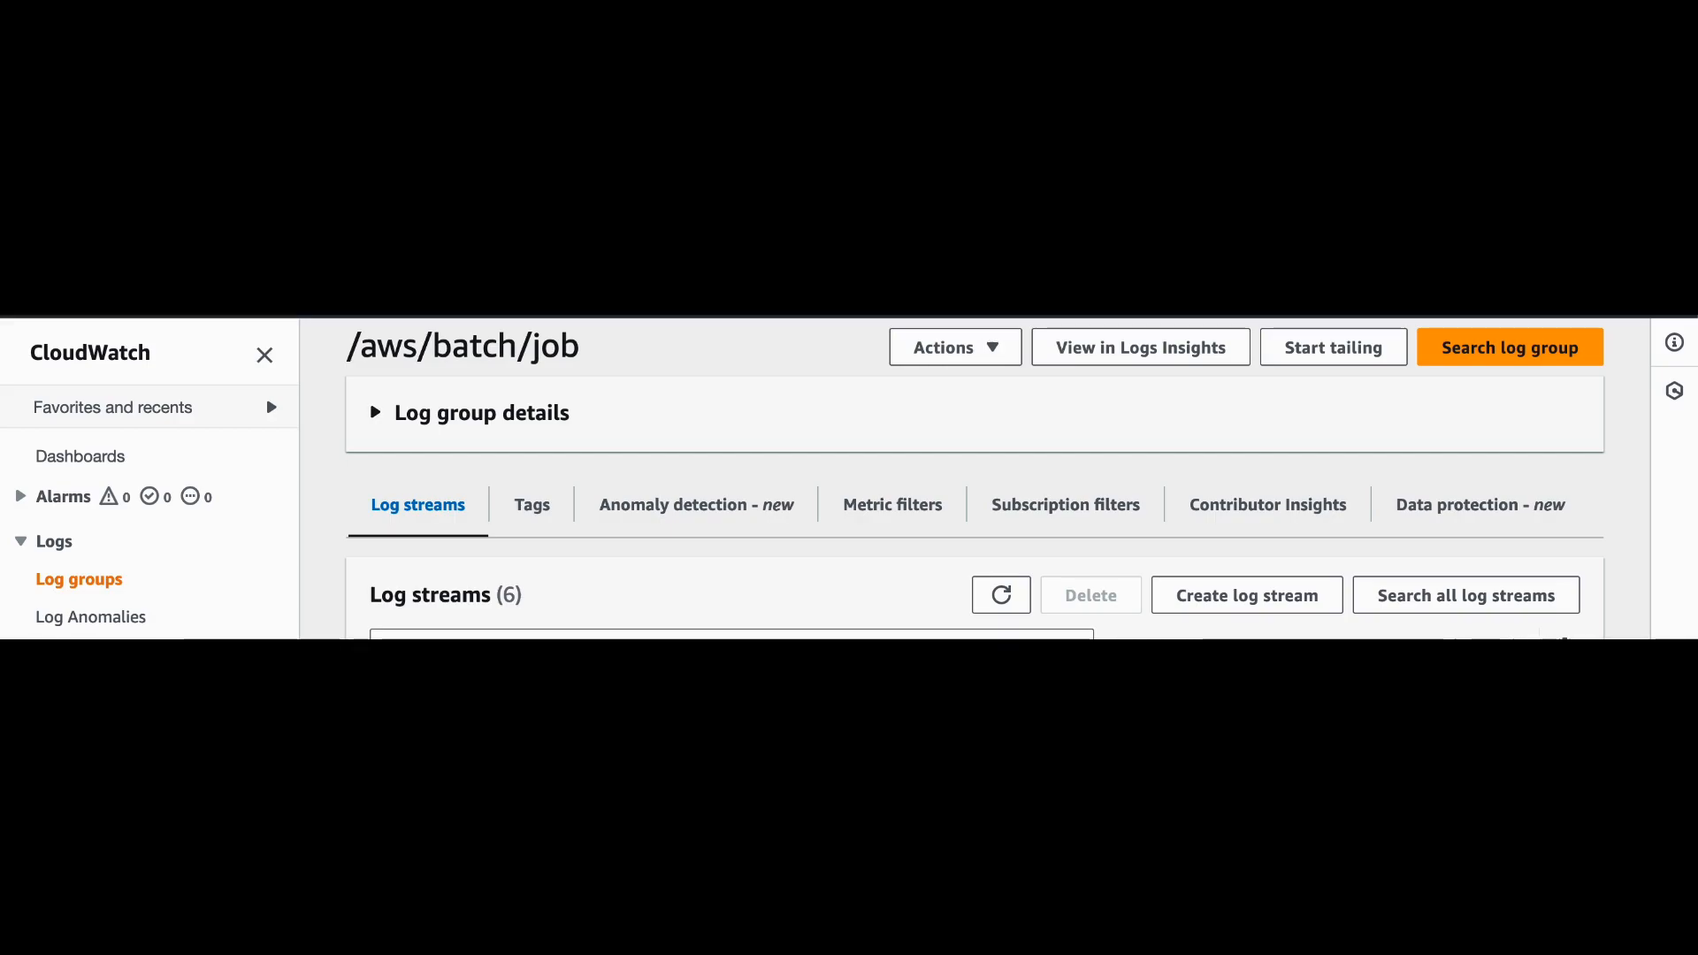
click(566, 752)
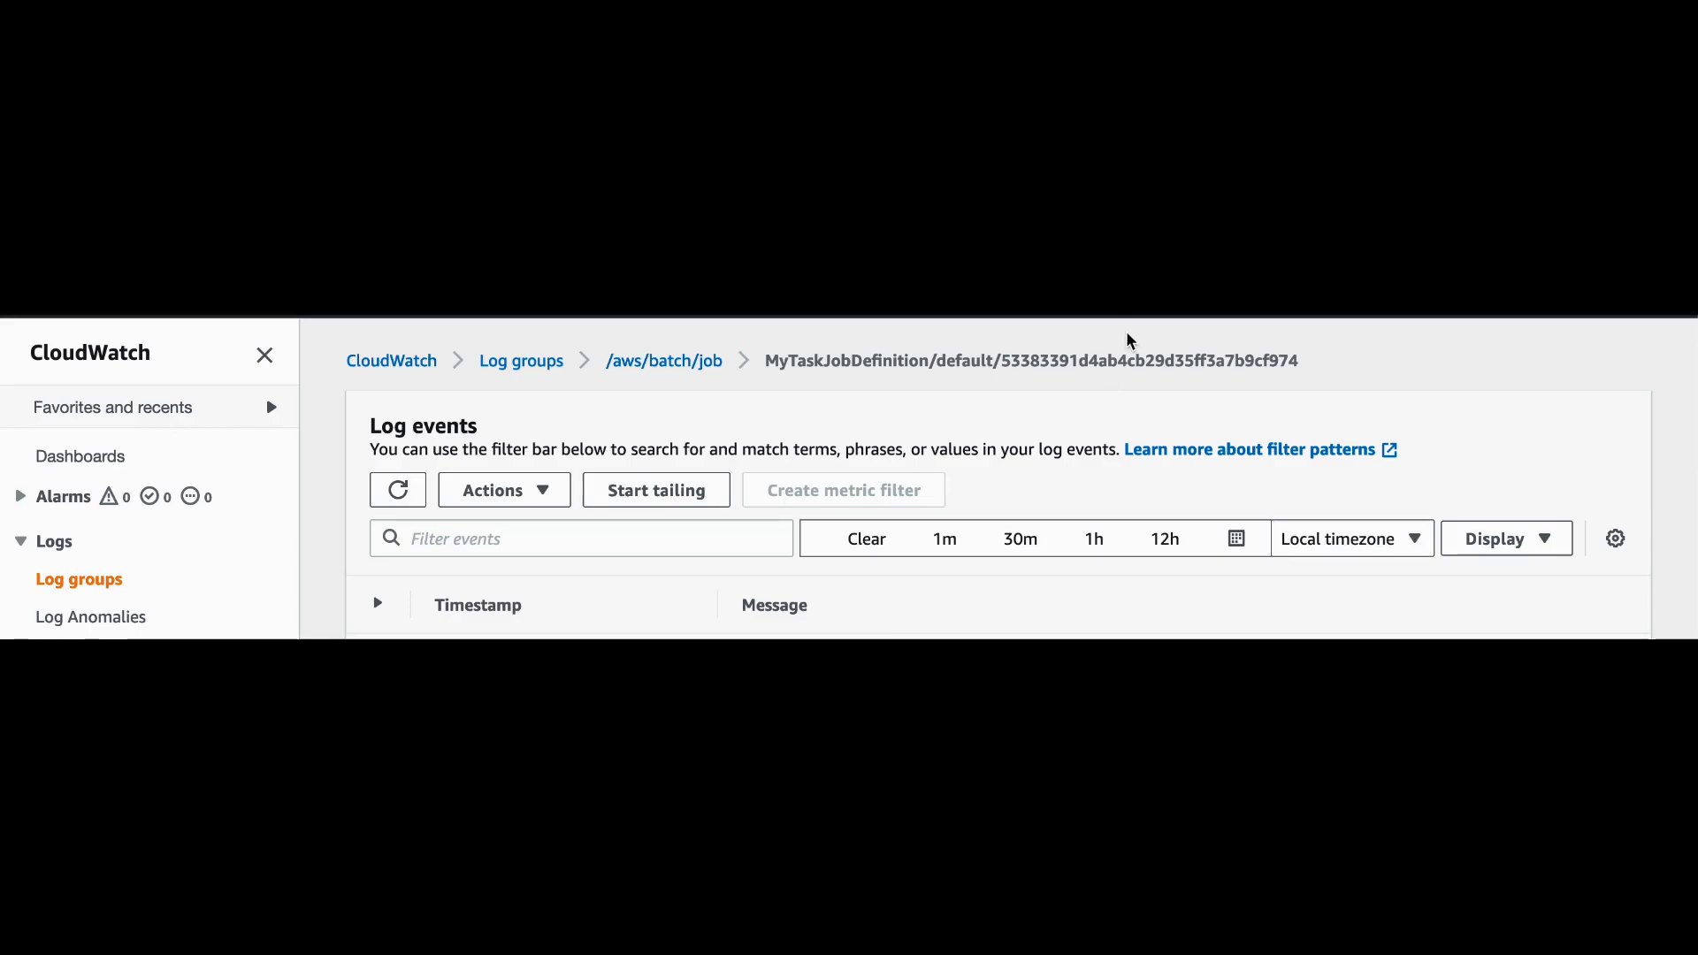